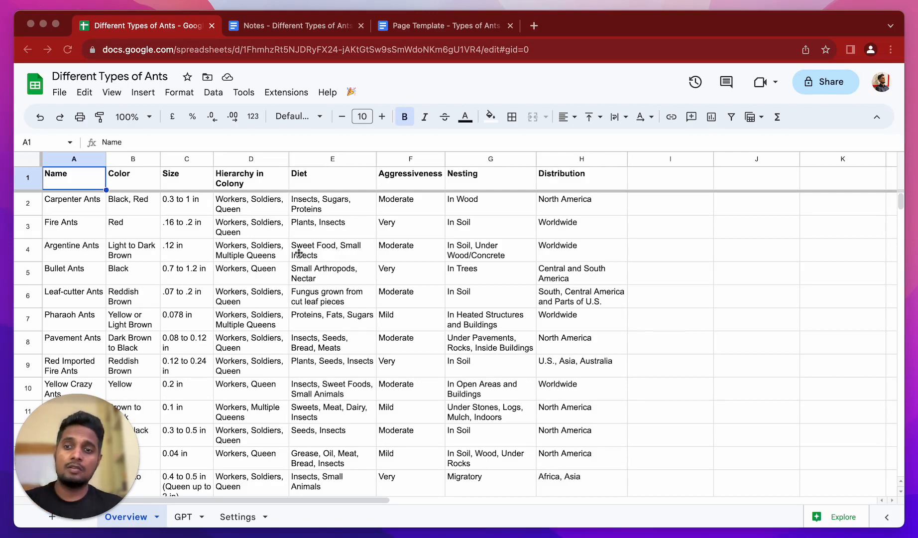
Examine the ant rows and the columns from Name to Distribution in the Overview sheet.
scroll(81, 206, "down", 5)
scroll(81, 207, "down", 2)
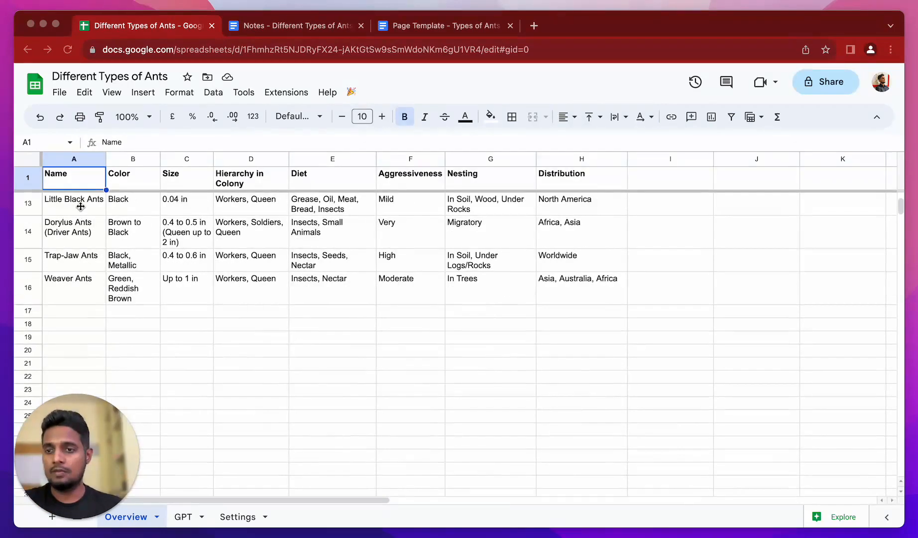
scroll(81, 207, "up", 2)
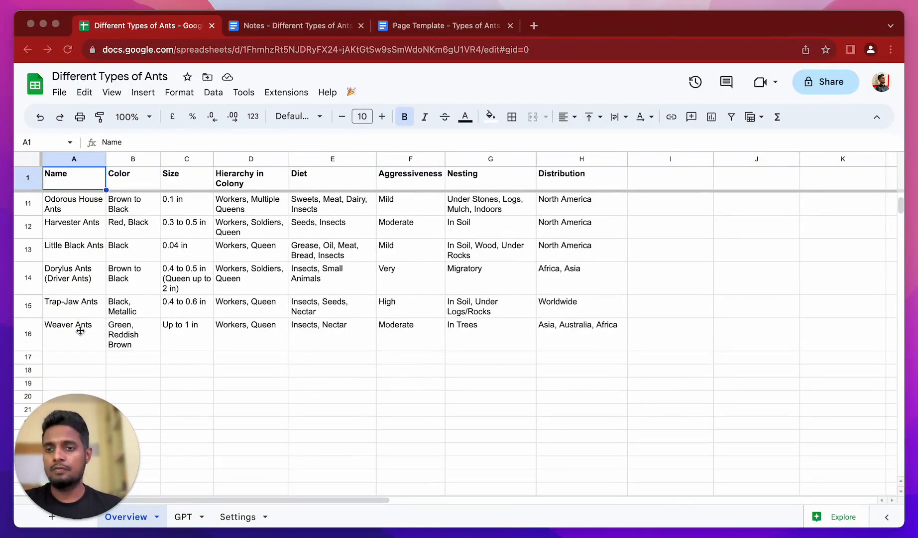
scroll(81, 330, "up", 5)
scroll(80, 330, "up", 1)
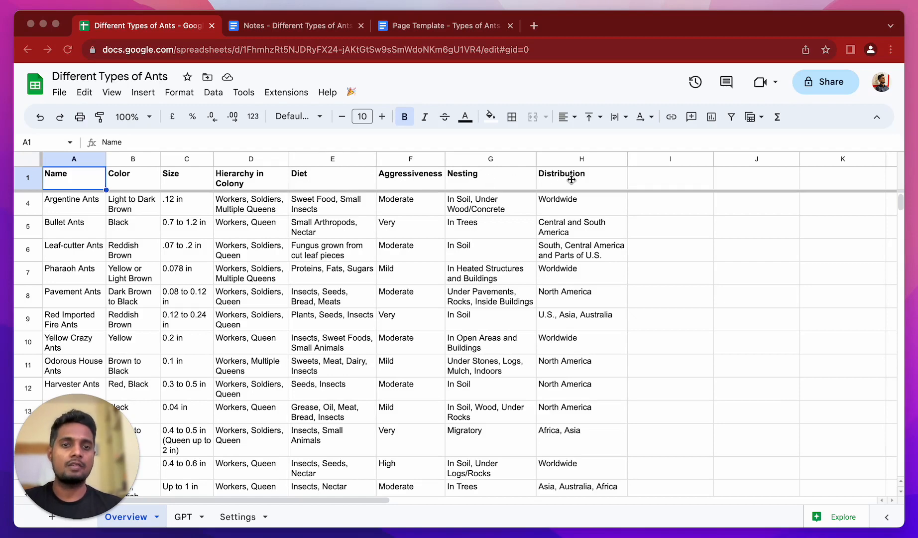
scroll(360, 343, "down", 2)
scroll(360, 344, "up", 3)
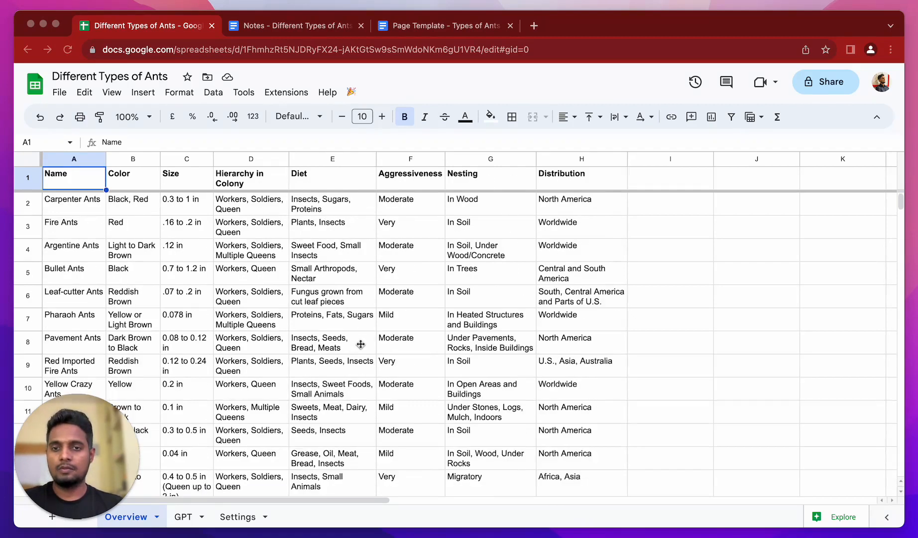
Switch to the Notes - Different Types of Ants document and review the list of available data points.
left_click(298, 31)
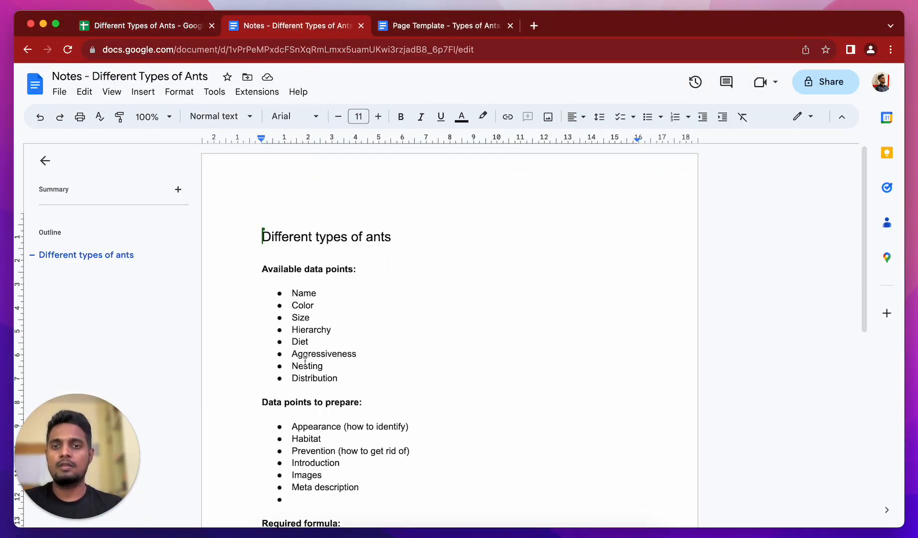
scroll(361, 290, "down", 1)
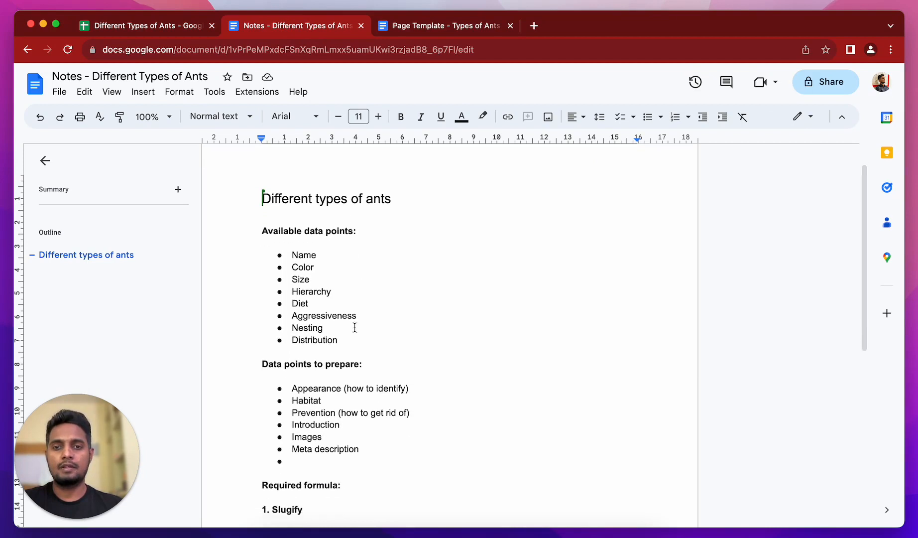
left_click(353, 341)
left_click_drag(353, 341, 299, 267)
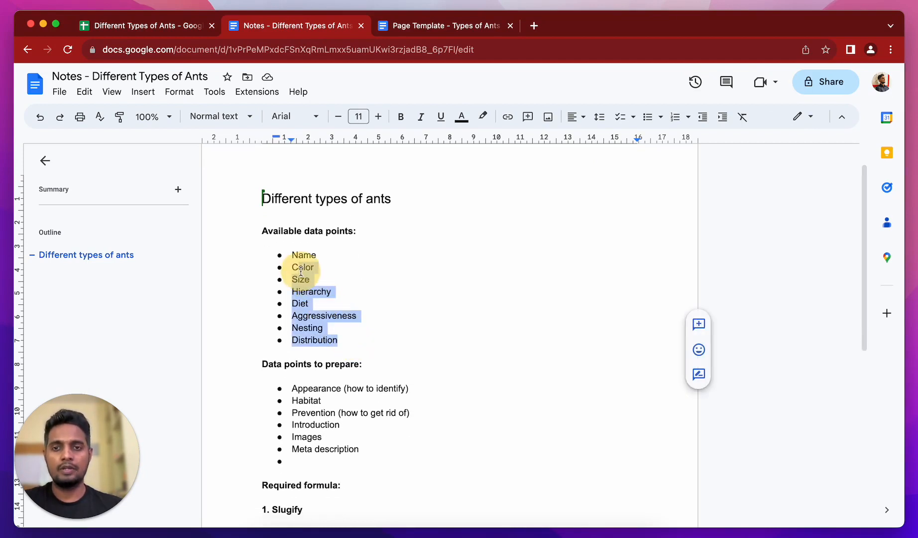
left_click(371, 289)
Review the data points to prepare, including Images, and the required Slugify formula in the notes.
scroll(371, 289, "down", 3)
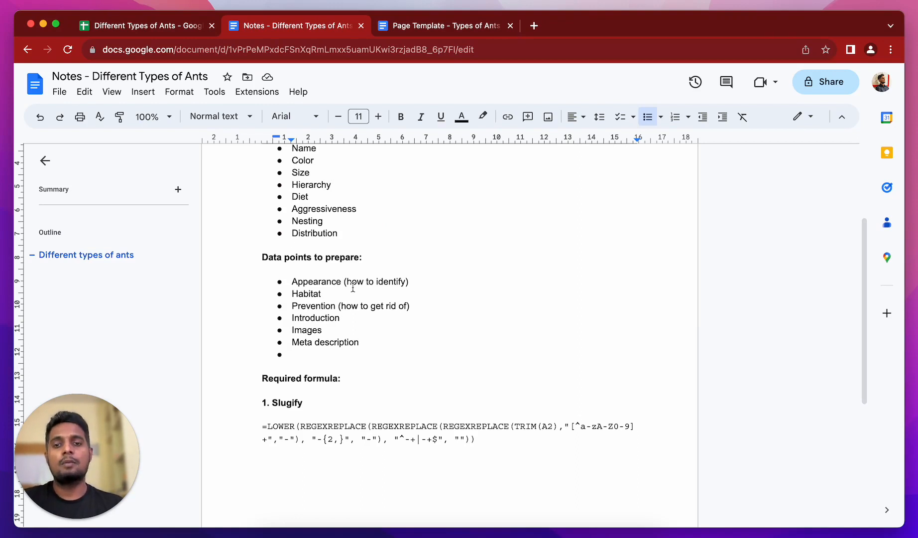
scroll(349, 284, "up", 3)
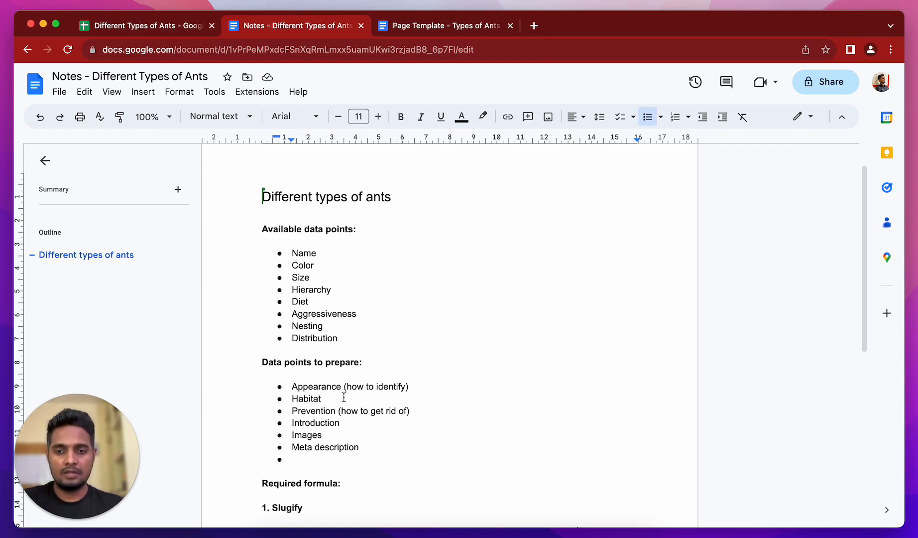
scroll(344, 397, "down", 2)
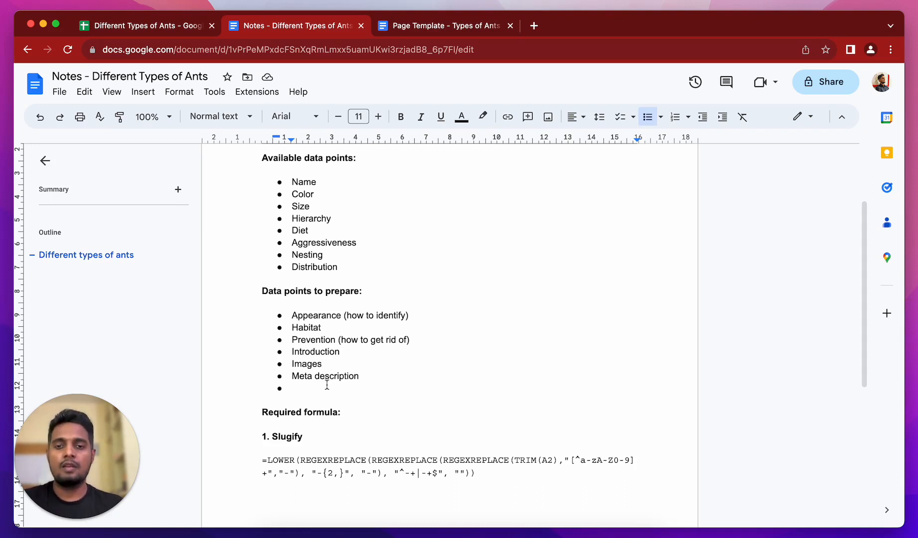
left_click(327, 365)
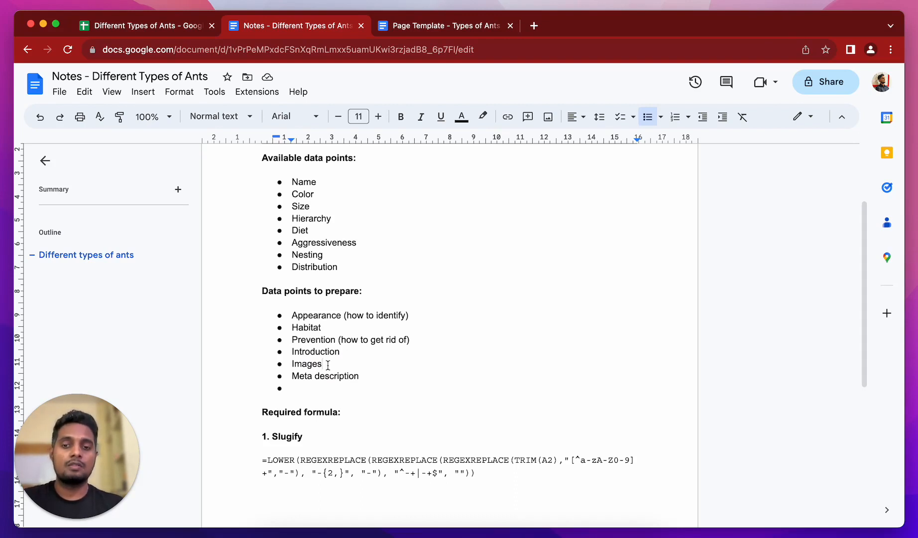
left_click_drag(322, 364, 290, 369)
left_click(306, 387)
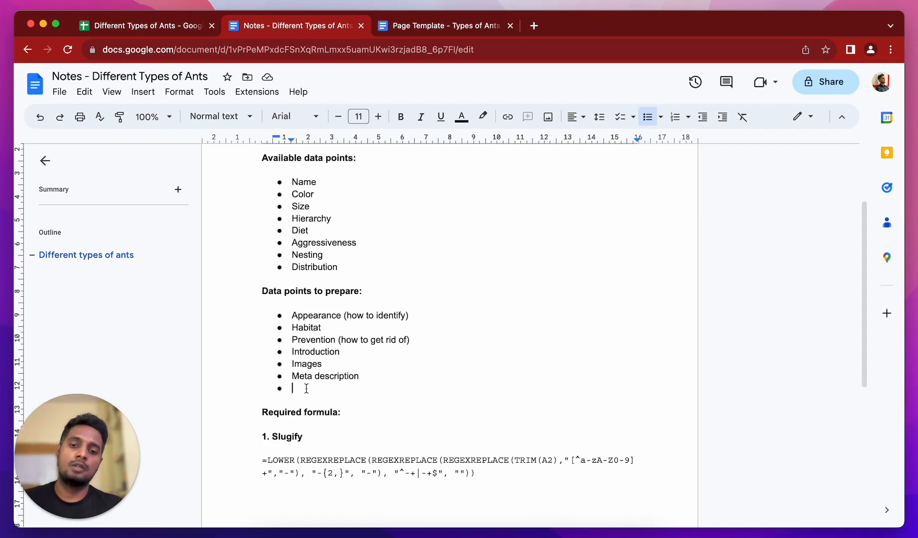
scroll(328, 402, "up", 3)
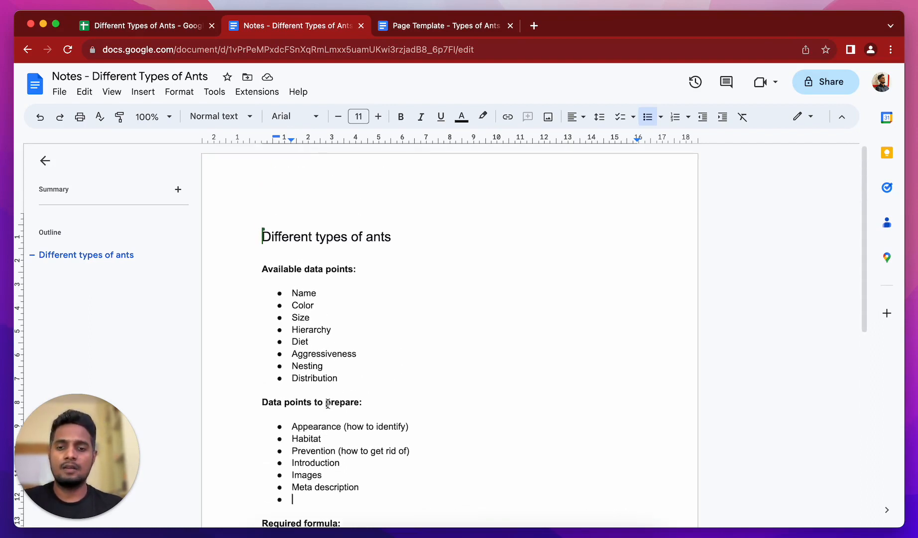
scroll(327, 403, "down", 1)
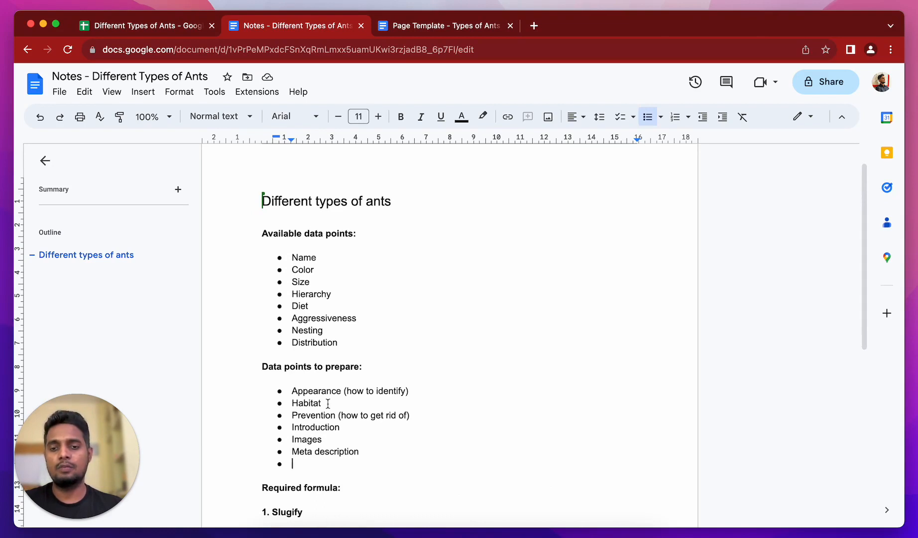
scroll(328, 403, "up", 1)
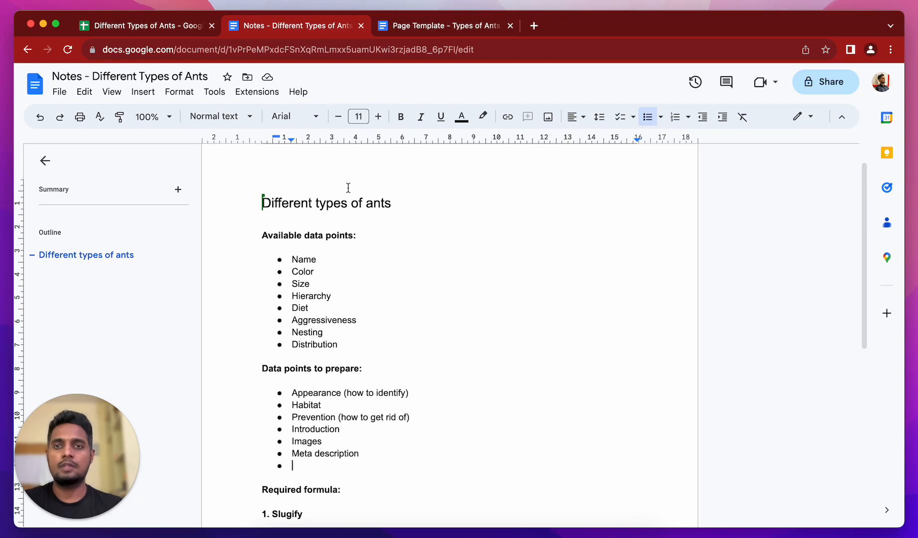
Switch to the Page Template - Types of Ants document and make the table's Characteristic and Detail header row bold.
left_click(408, 30)
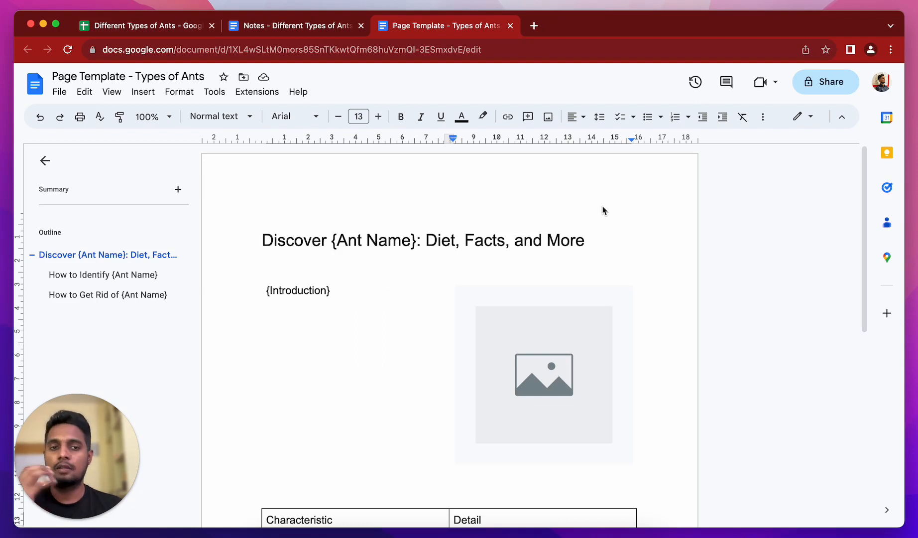
scroll(603, 210, "down", 2)
scroll(602, 206, "up", 1)
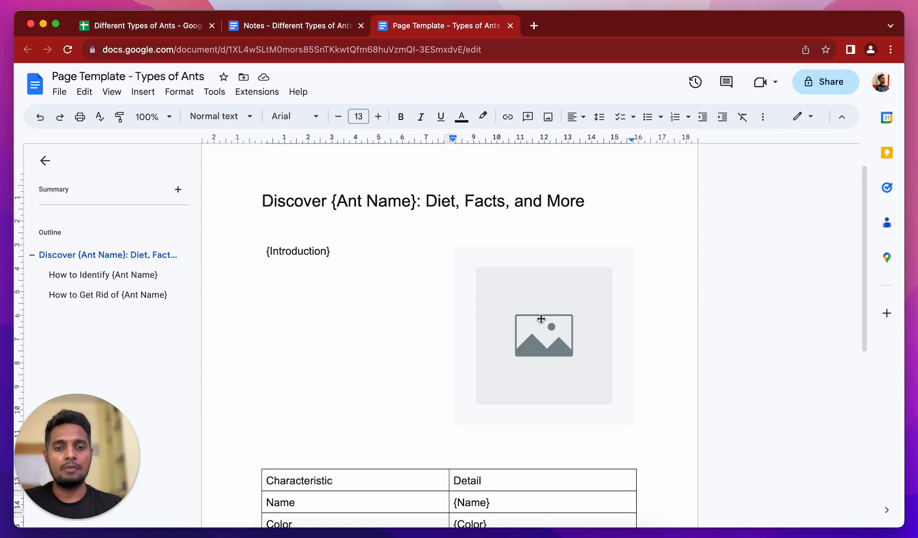
scroll(541, 318, "down", 3)
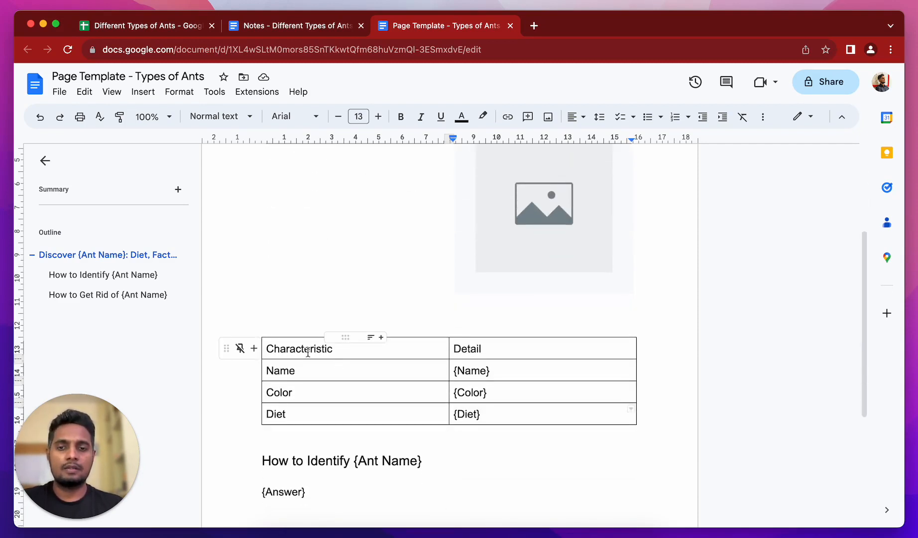
left_click_drag(271, 349, 512, 352)
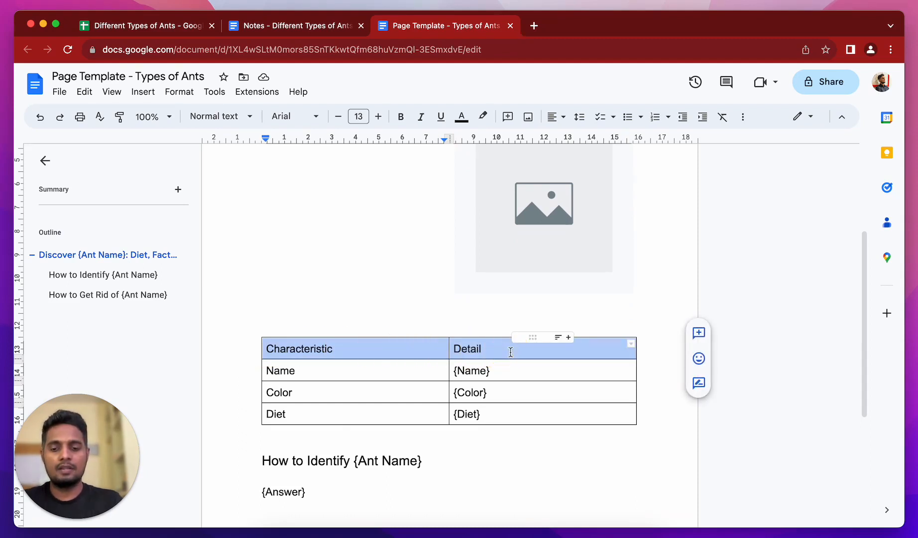
key("super+b")
left_click(417, 375)
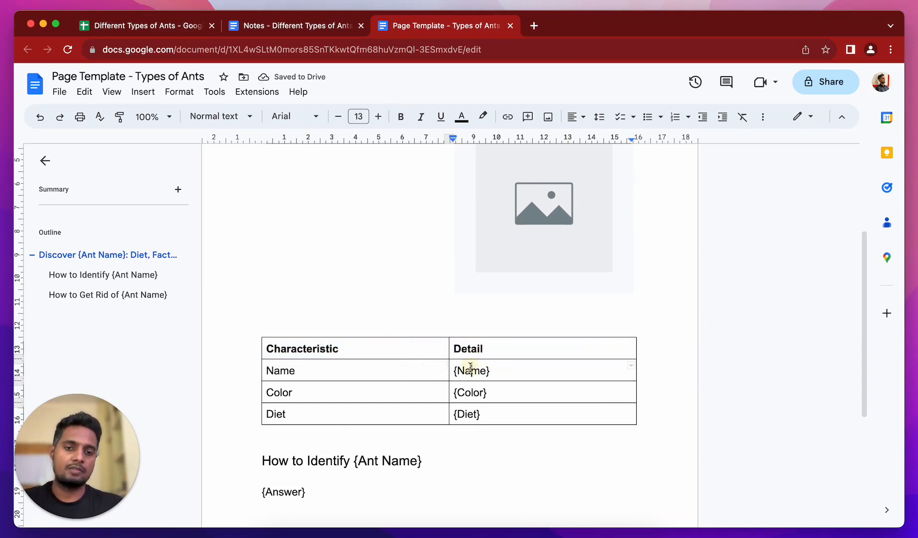
Add an empty row below the Diet row in the characteristics table.
left_click(352, 391)
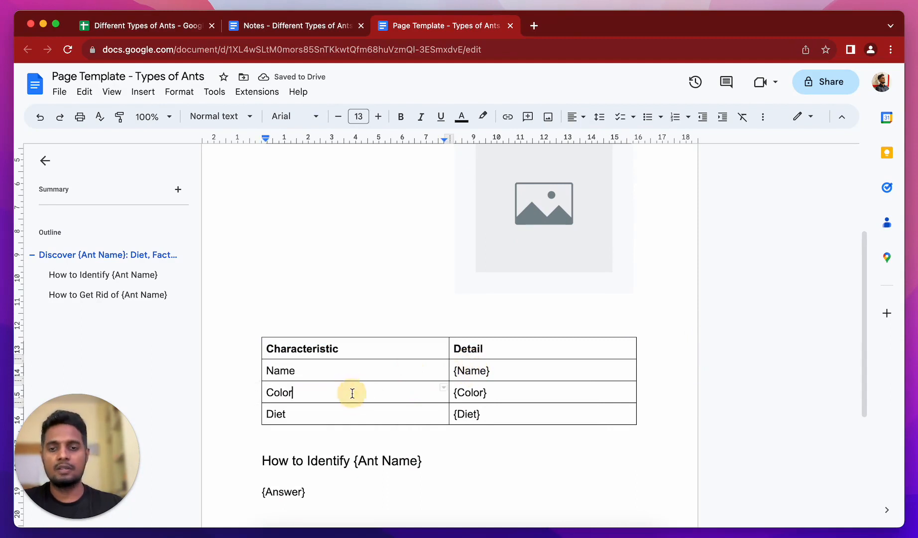
left_click(321, 411)
left_click(536, 408)
left_click(532, 410)
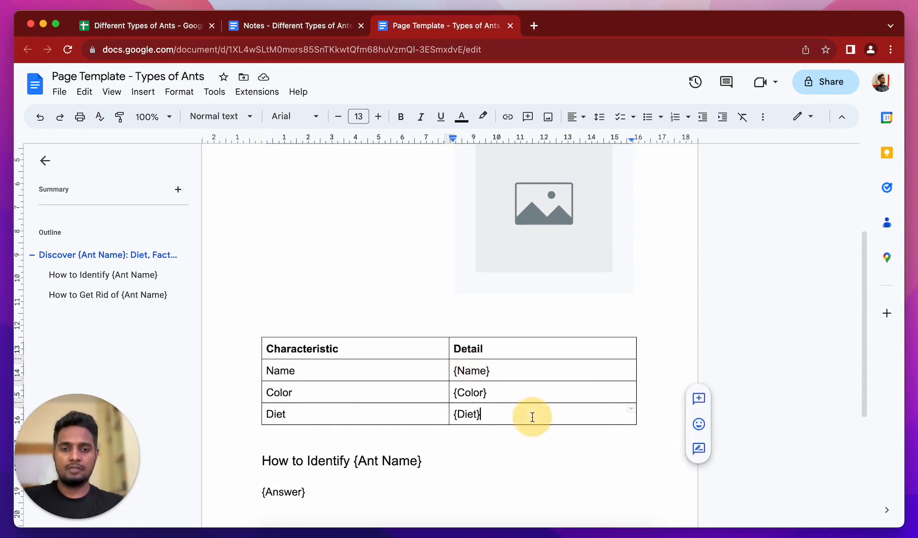
key("Tab")
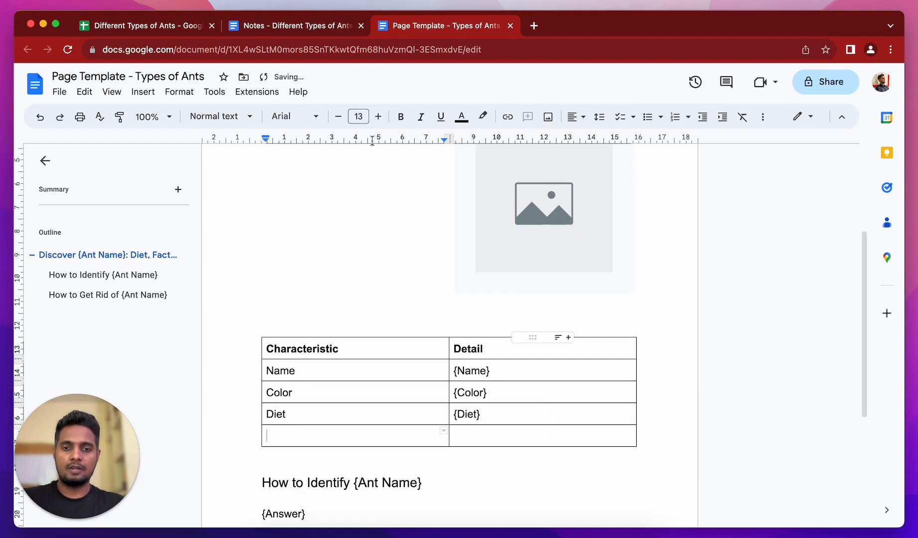
Compare the data points in the notes with the template's table and its How to Identify and How to Get Rid of sections.
left_click(269, 25)
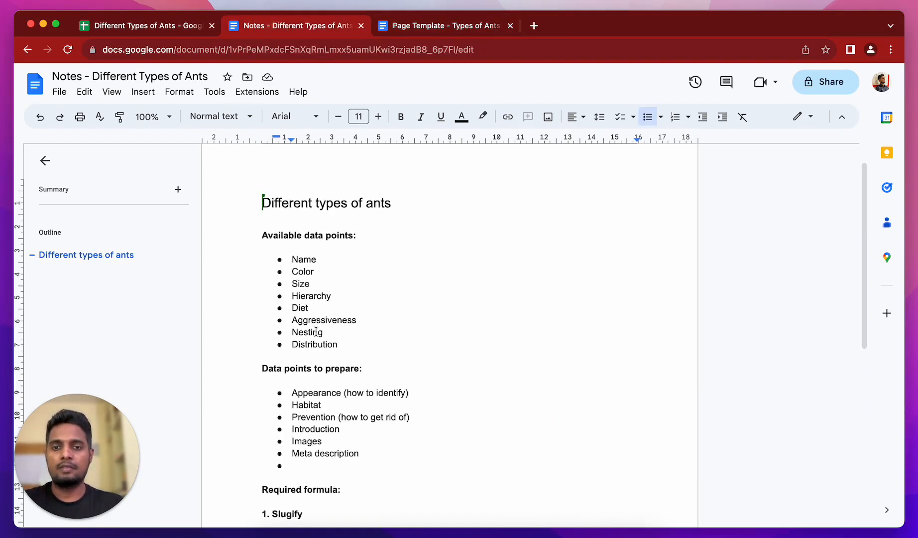
left_click(455, 25)
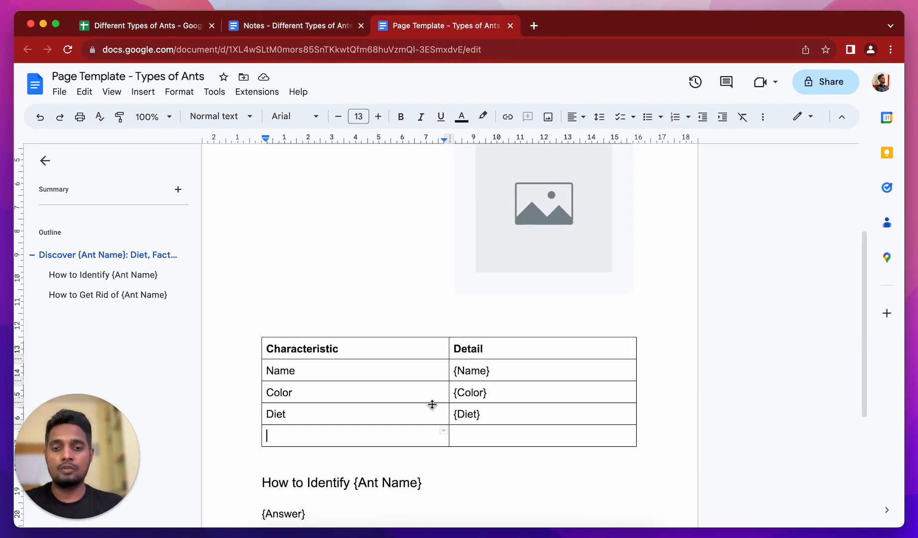
scroll(432, 404, "down", 3)
scroll(432, 405, "down", 1)
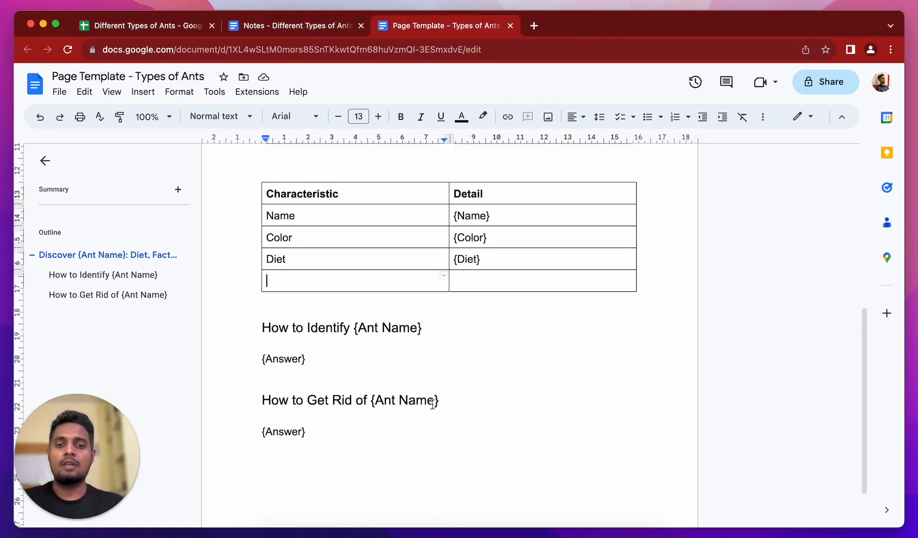
left_click(450, 327)
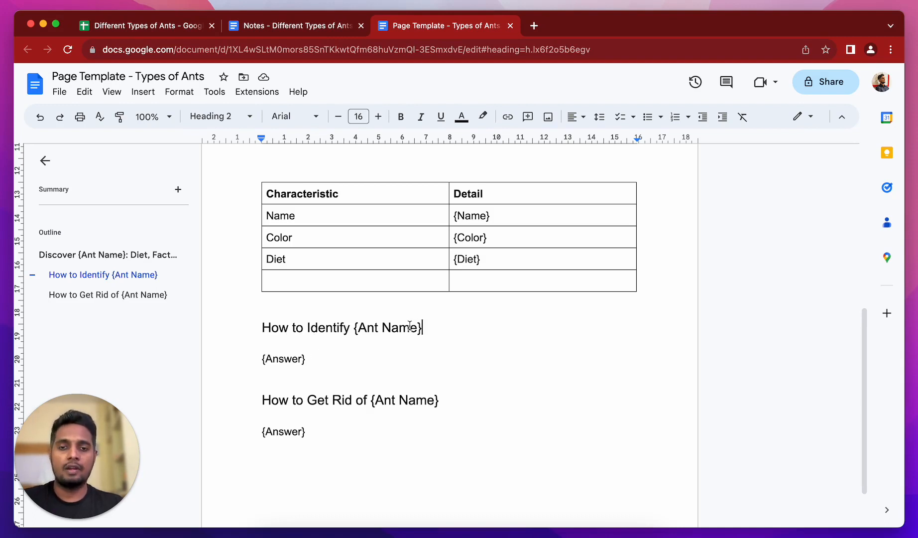
left_click(341, 369)
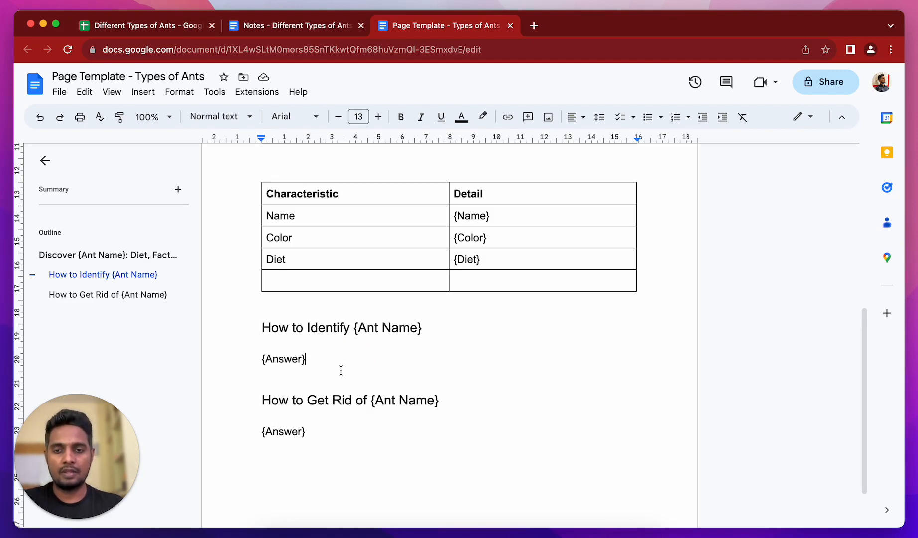
left_click(350, 450)
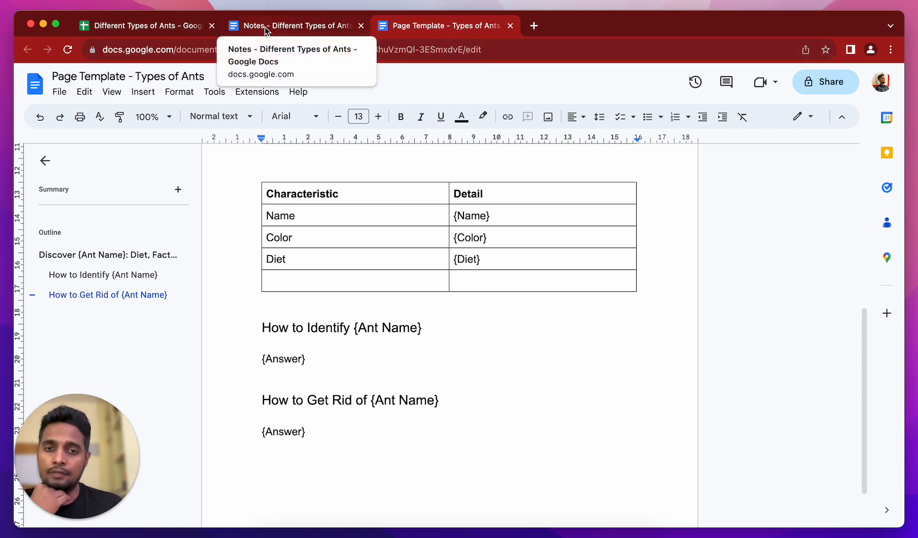
scroll(359, 252, "up", 6)
left_click(314, 30)
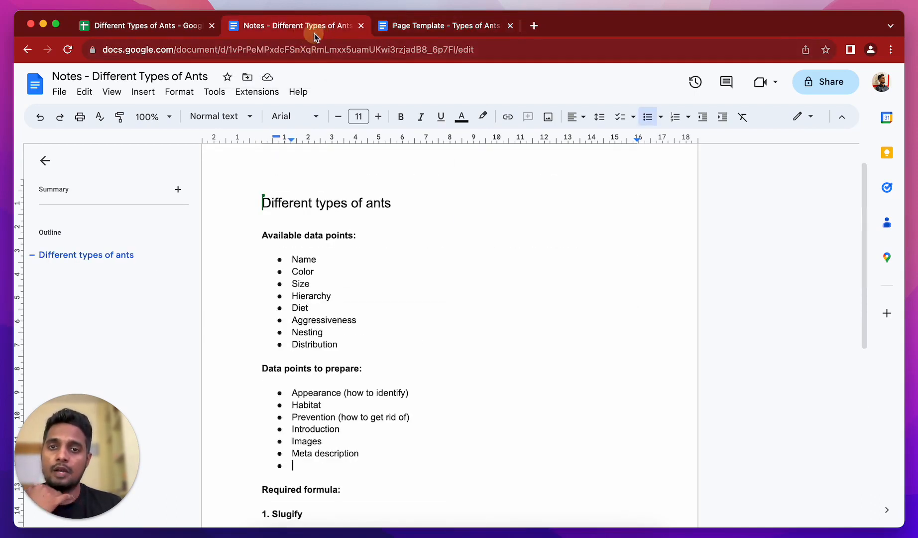
scroll(408, 282, "down", 3)
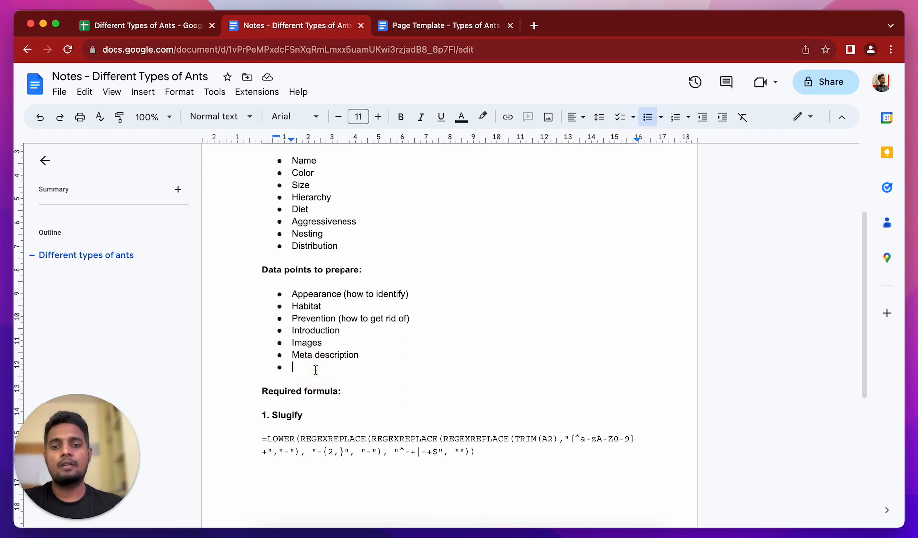
Switch to the Different Types of Ants spreadsheet and enter the header Appearance in cell I1, after Distribution.
left_click(152, 29)
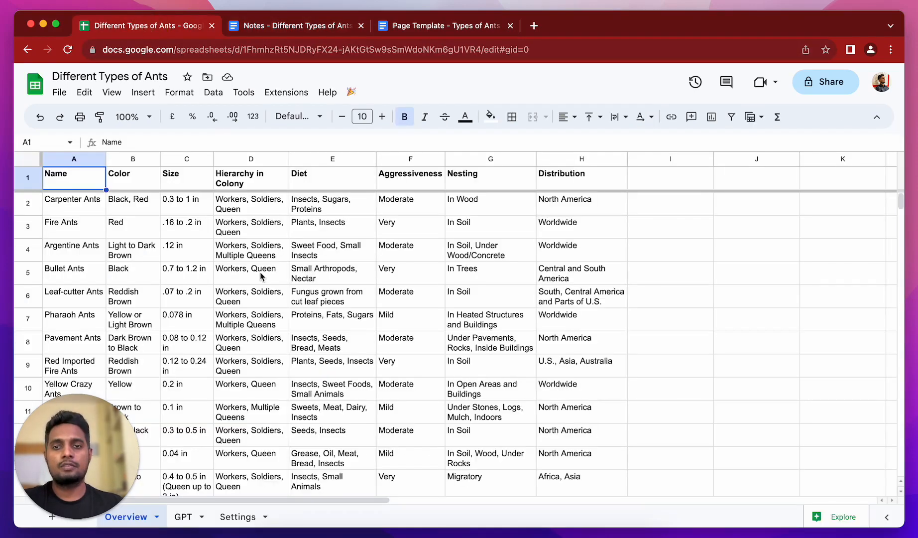
scroll(261, 273, "right", 3)
scroll(260, 273, "left", 3)
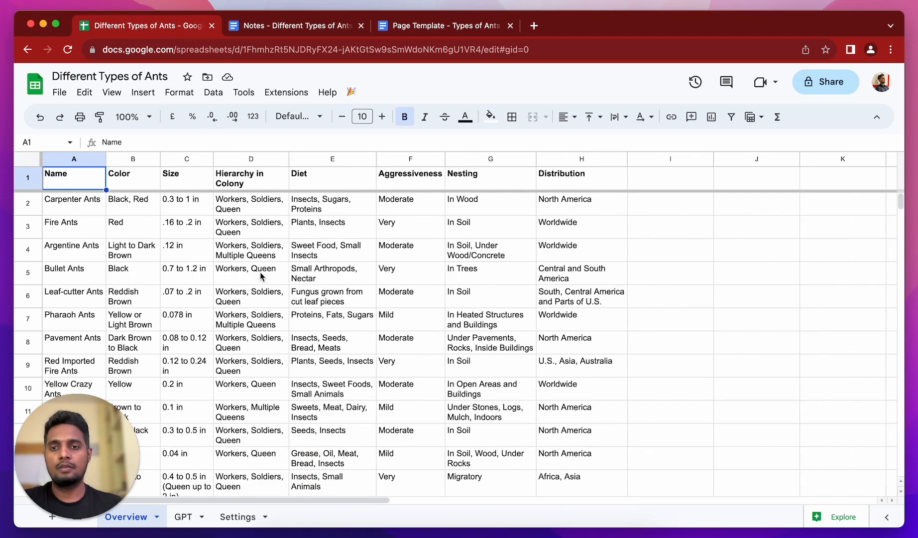
scroll(260, 272, "right", 2)
scroll(260, 272, "right", 1)
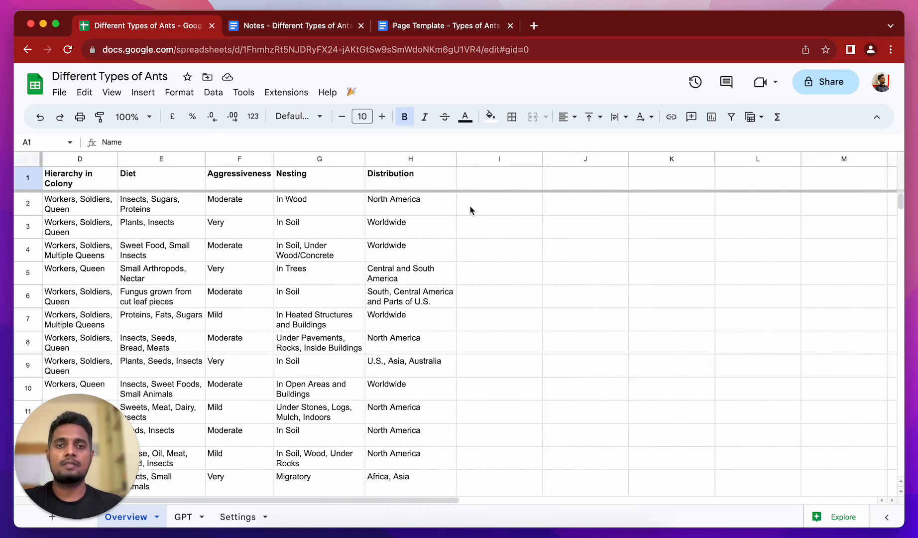
left_click(490, 184)
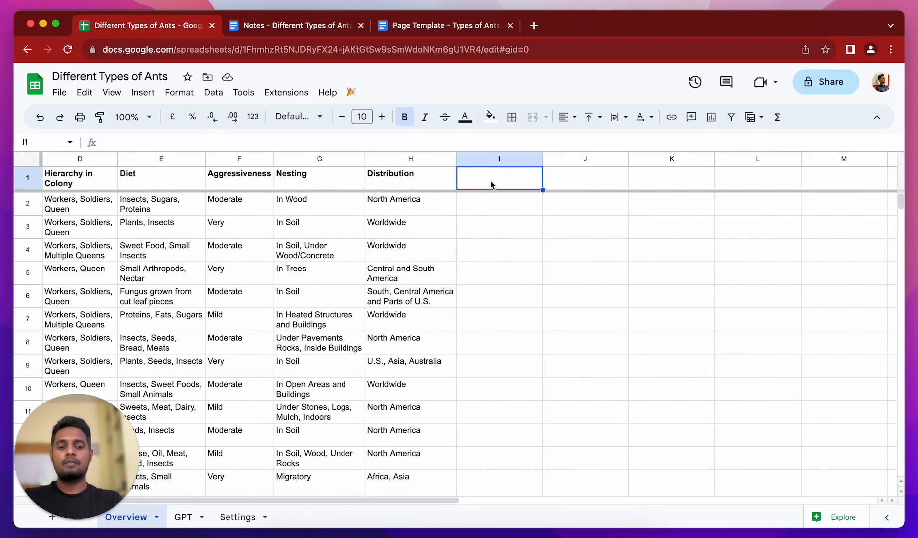
type("Appea")
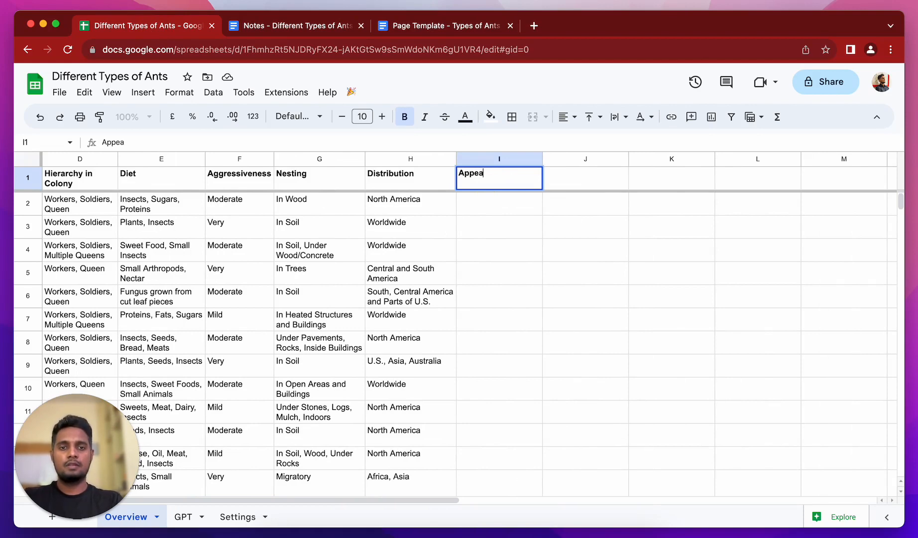
type("rance")
key("Tab")
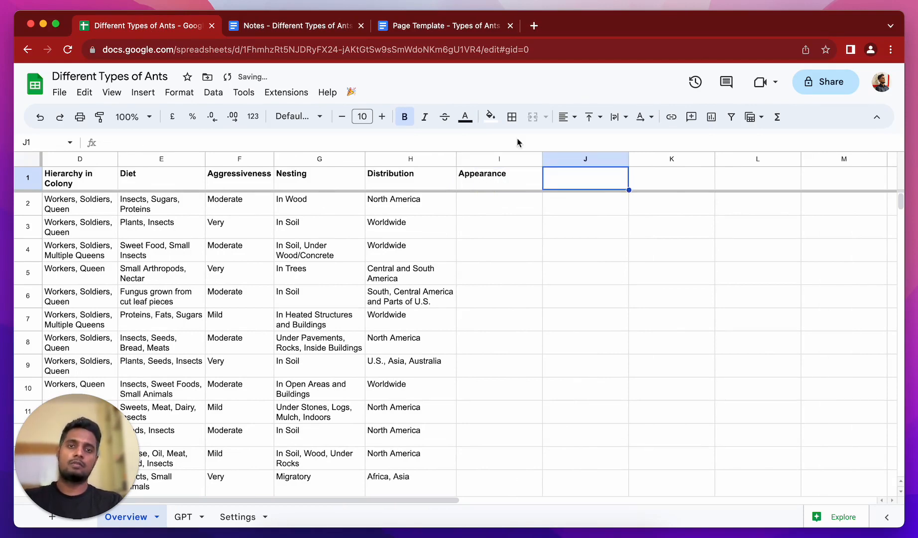
Check the notes and the existing Nesting and Distribution data, and enter the header Habitat in cell J1 of the spreadsheet.
left_click(297, 29)
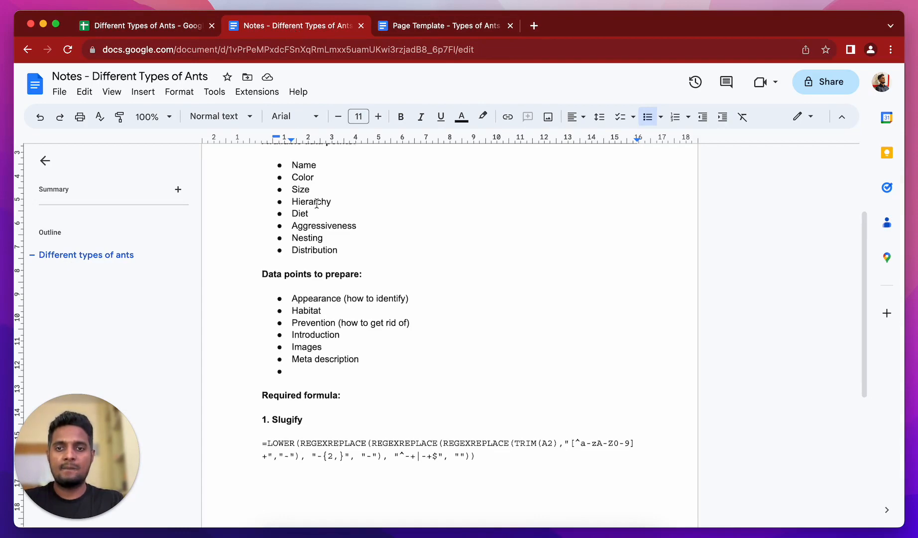
scroll(316, 199, "up", 2)
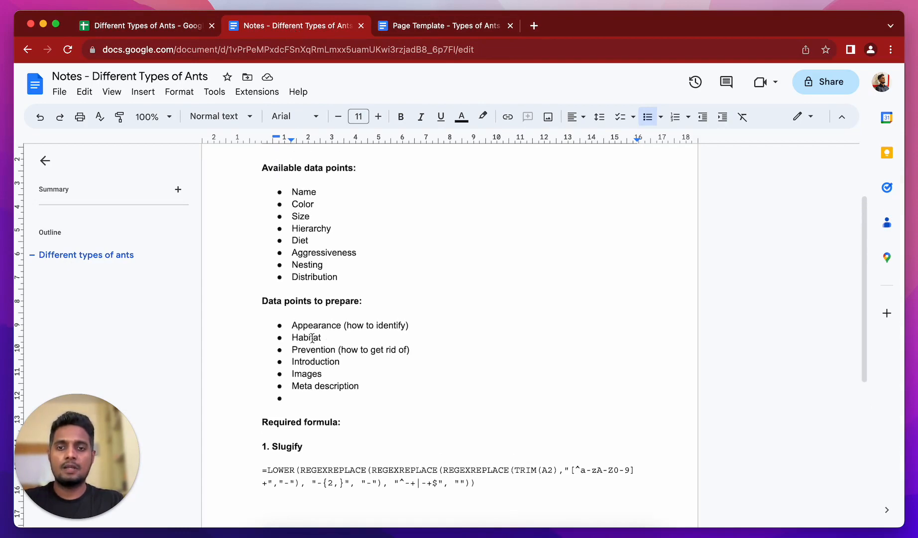
left_click(179, 29)
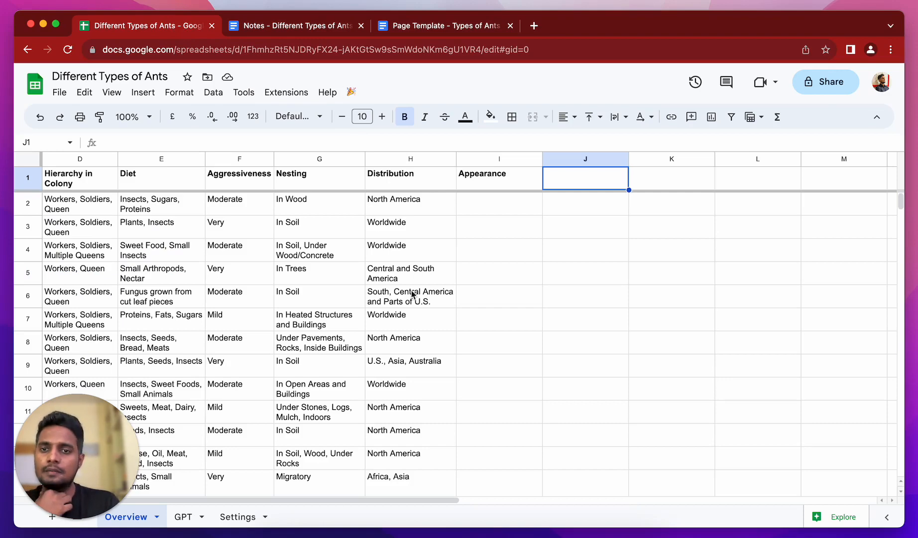
scroll(410, 294, "left", 5)
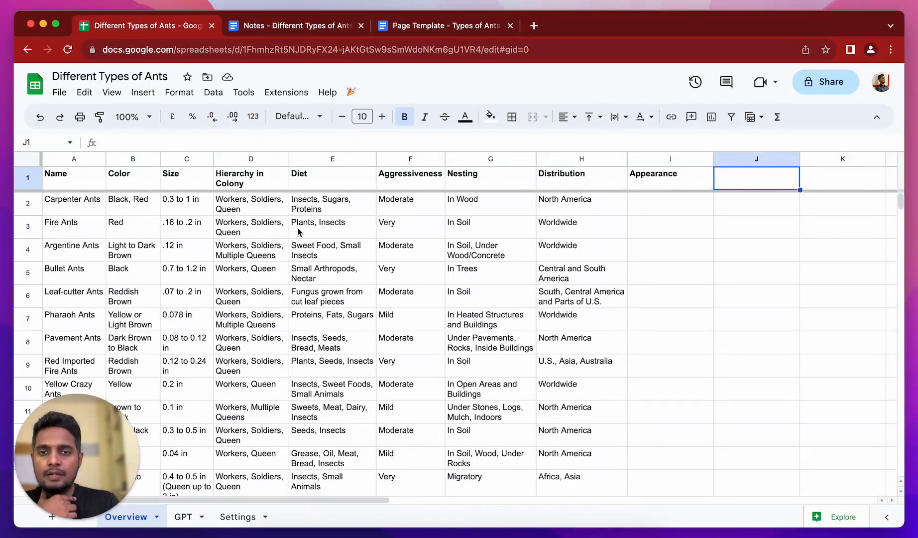
left_click(338, 229)
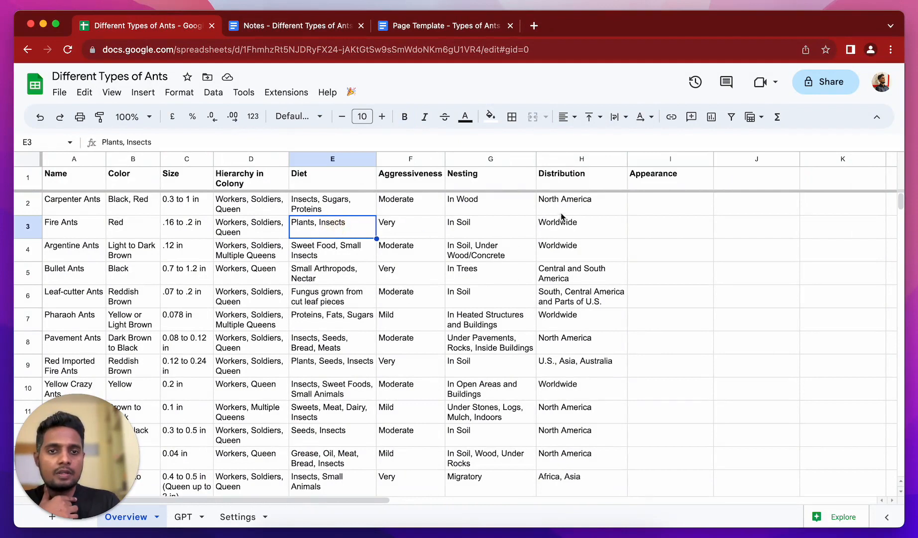
left_click_drag(489, 210, 564, 230)
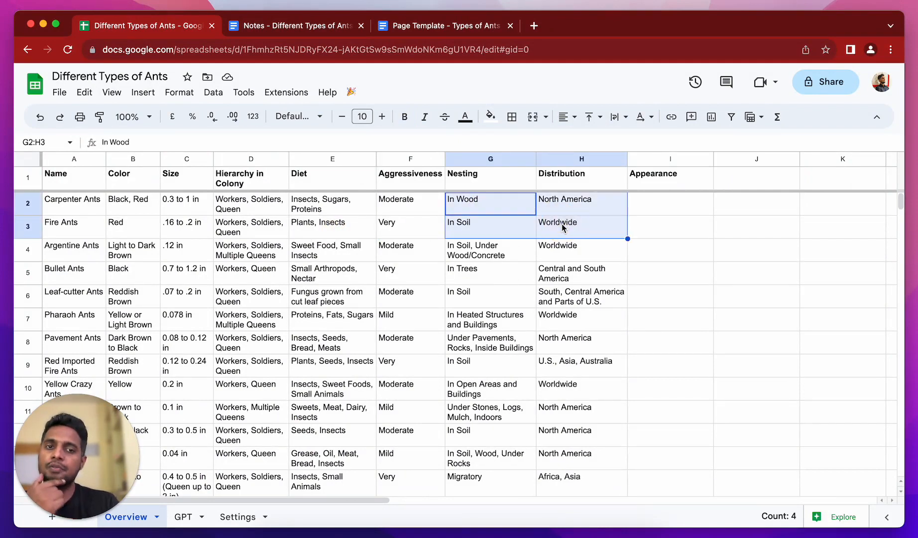
left_click(486, 209)
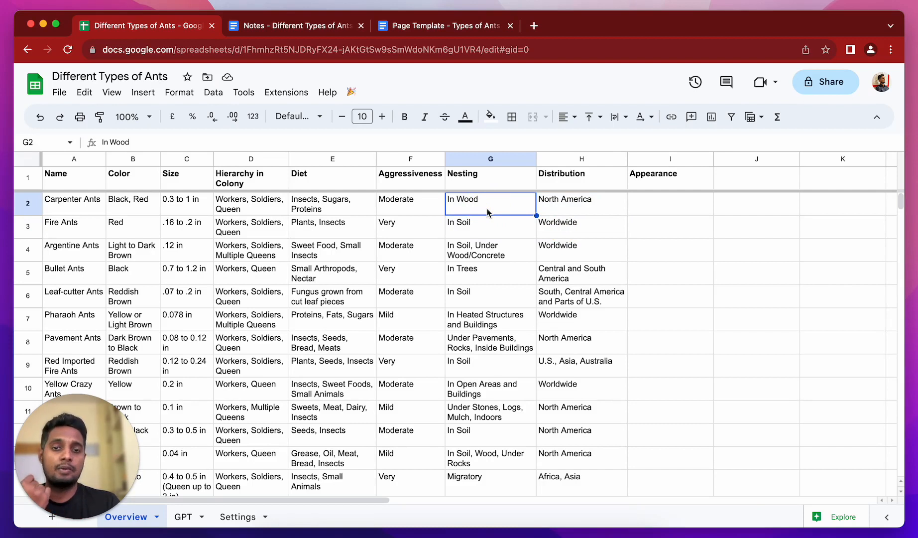
left_click(732, 186)
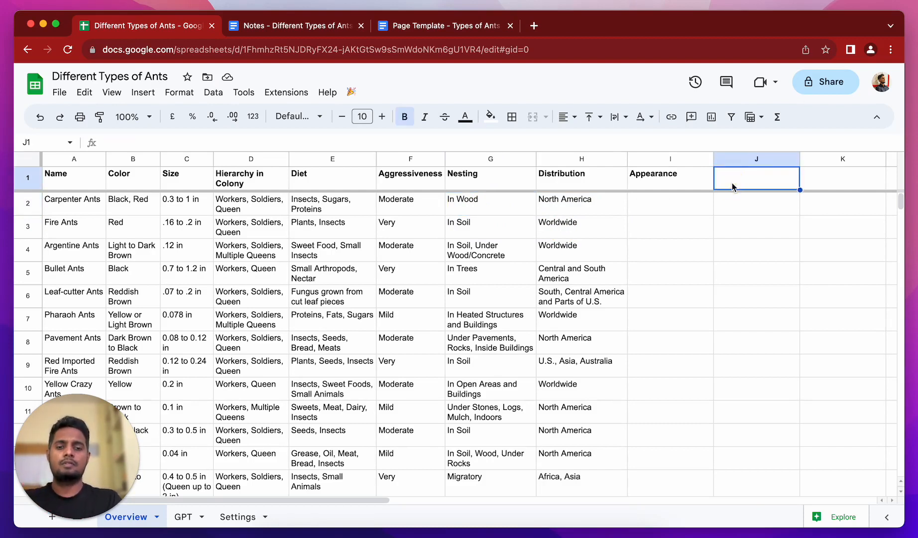
type("Habi")
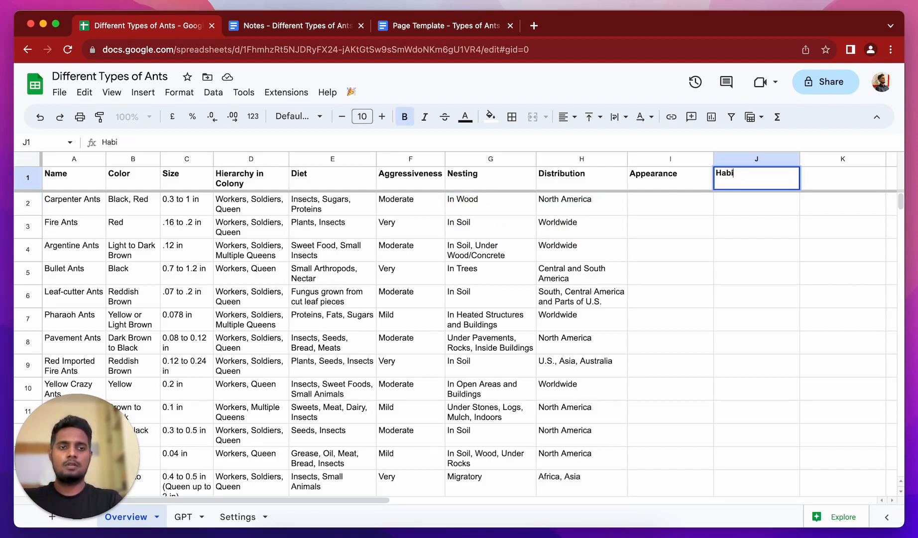
type("tat")
key("Return")
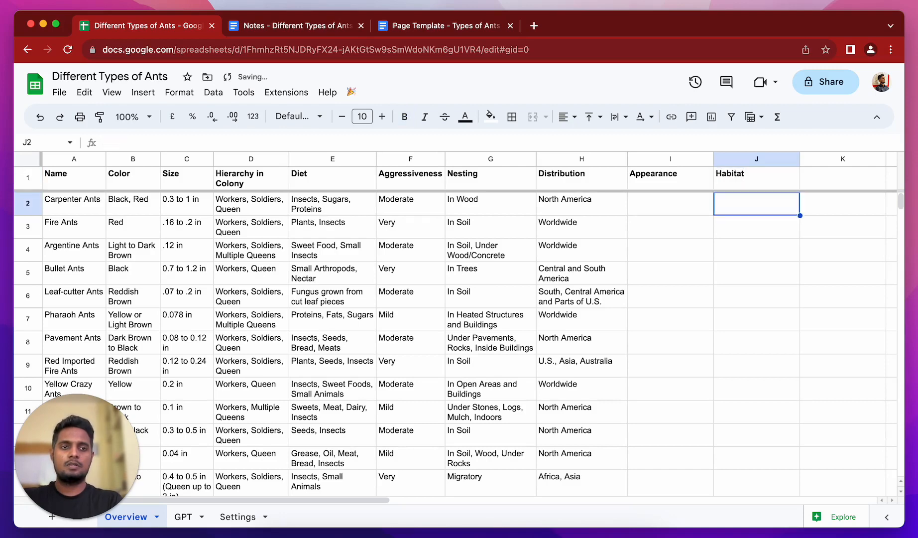
Consult the data points to prepare in the notes and add the header Prevention in cell K1 of the spreadsheet.
scroll(670, 297, "right", 5)
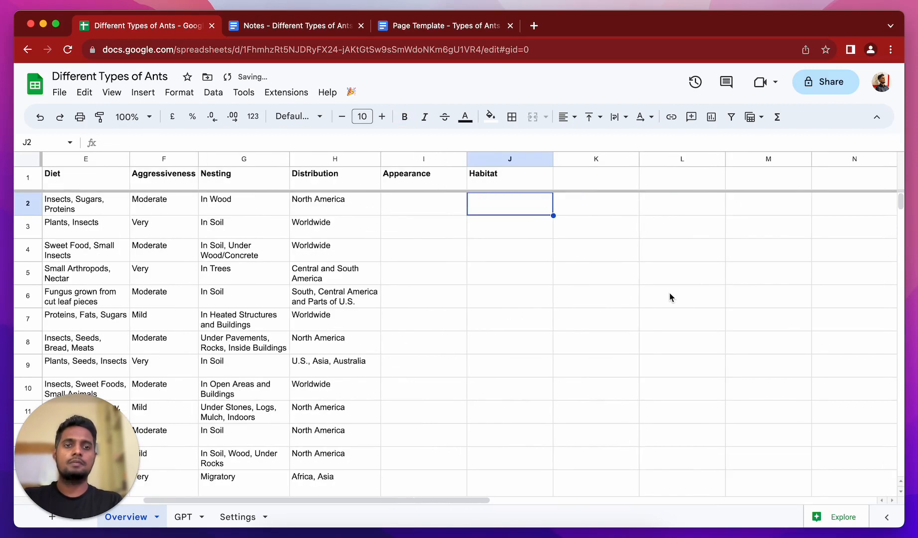
left_click(292, 29)
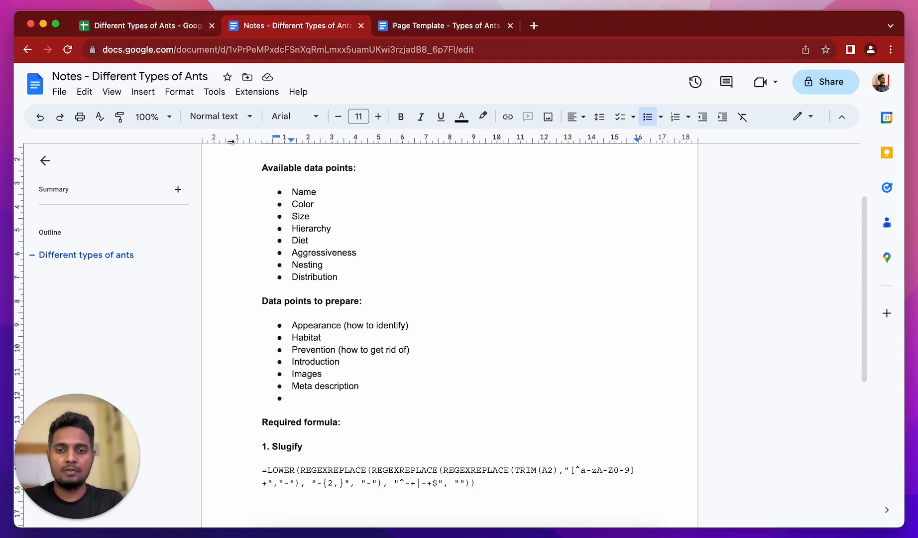
left_click(176, 27)
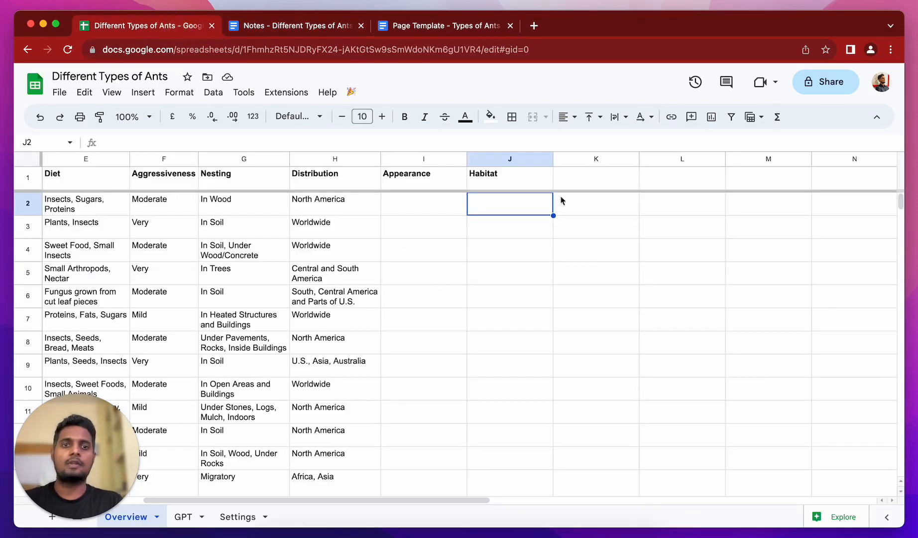
left_click(590, 179)
type("Pre")
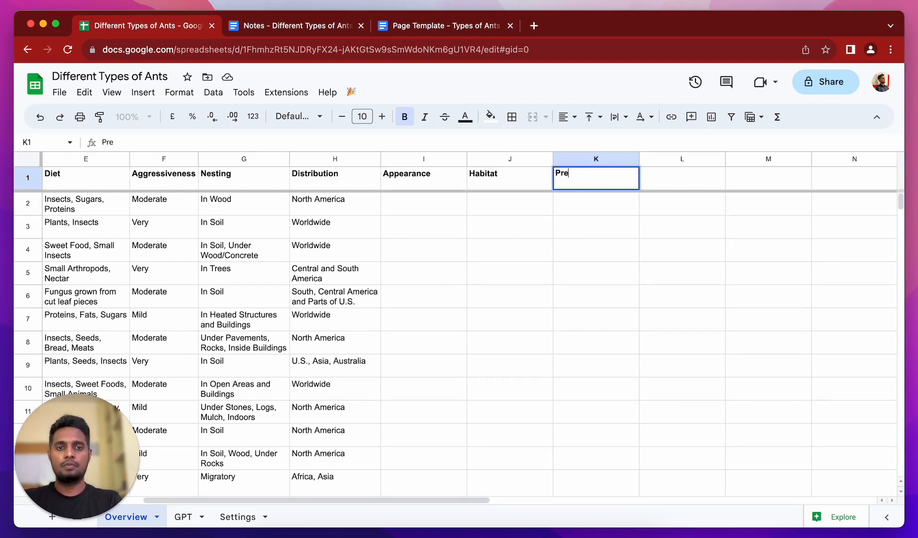
type("vention")
key("Return")
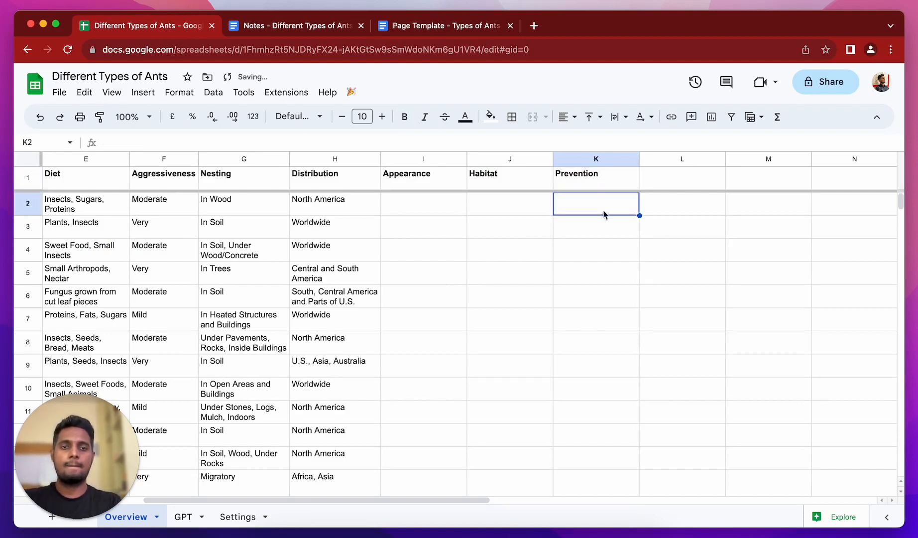
Look up the next data point in the notes and add the header Introduction in cell L1 of the spreadsheet.
left_click(272, 30)
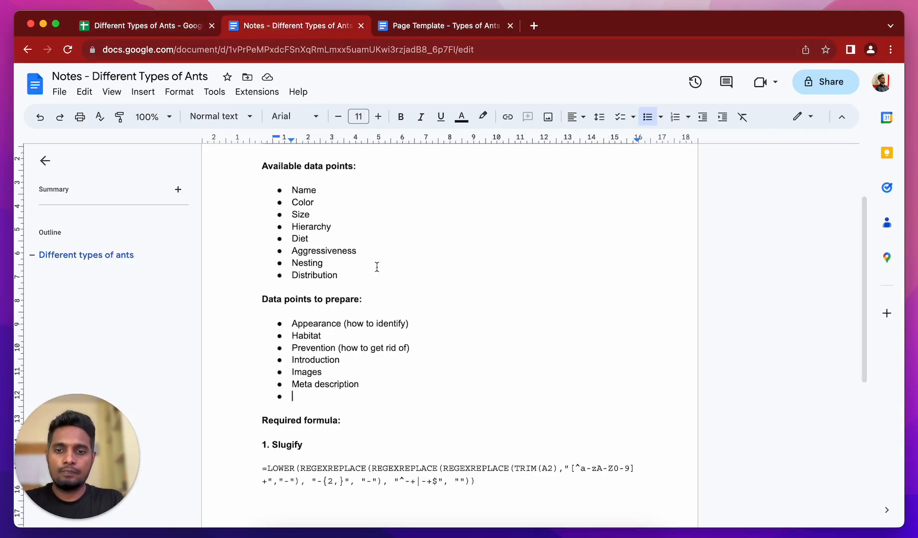
left_click(182, 30)
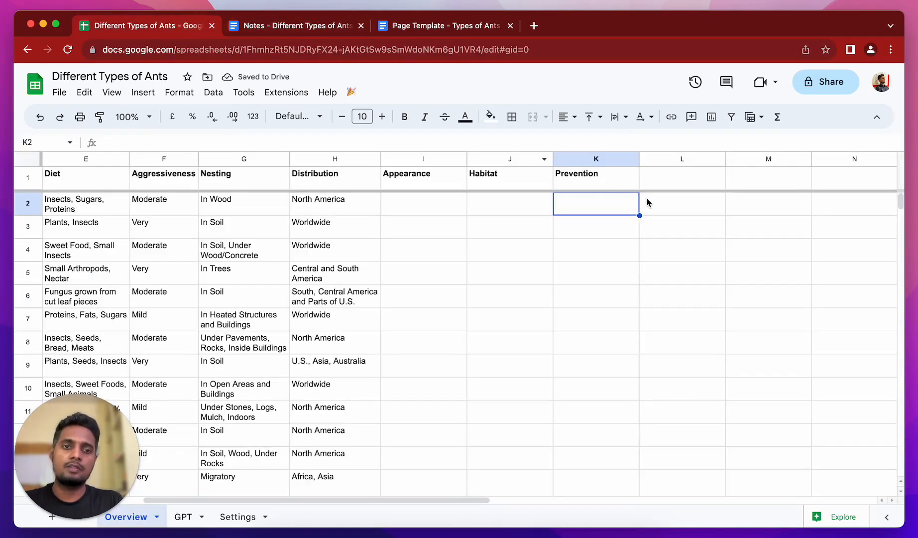
left_click(654, 188)
type("Intro")
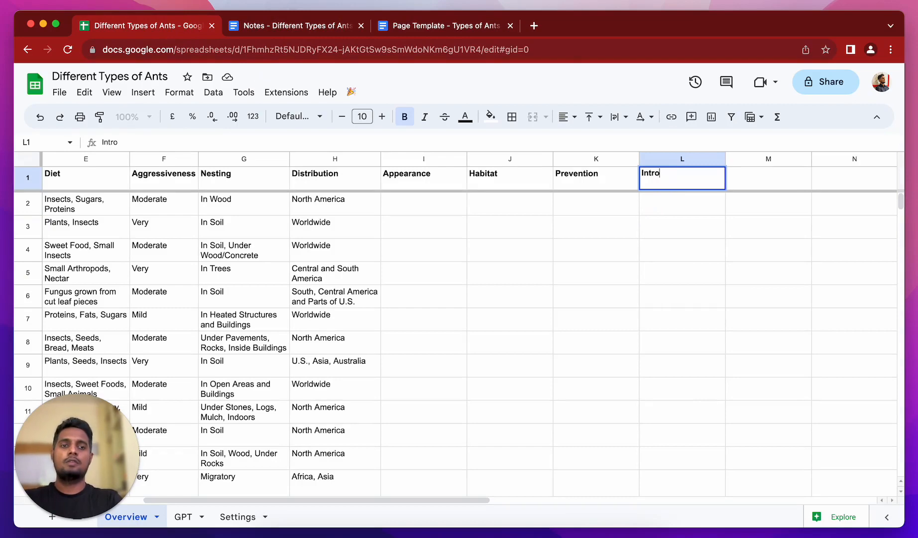
type("duction")
key("Return")
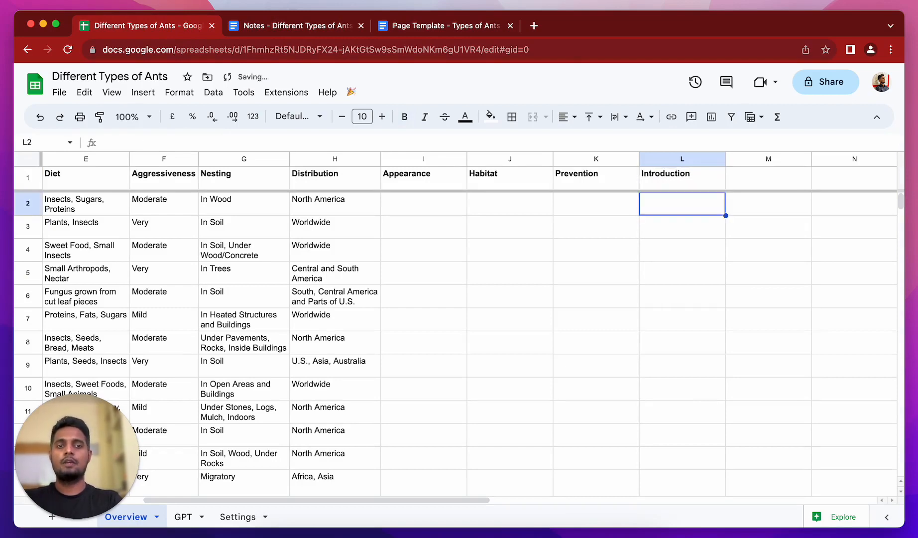
Check the remaining data points in the notes and enter the headers Meta Description in M1 and Images in N1.
left_click(333, 26)
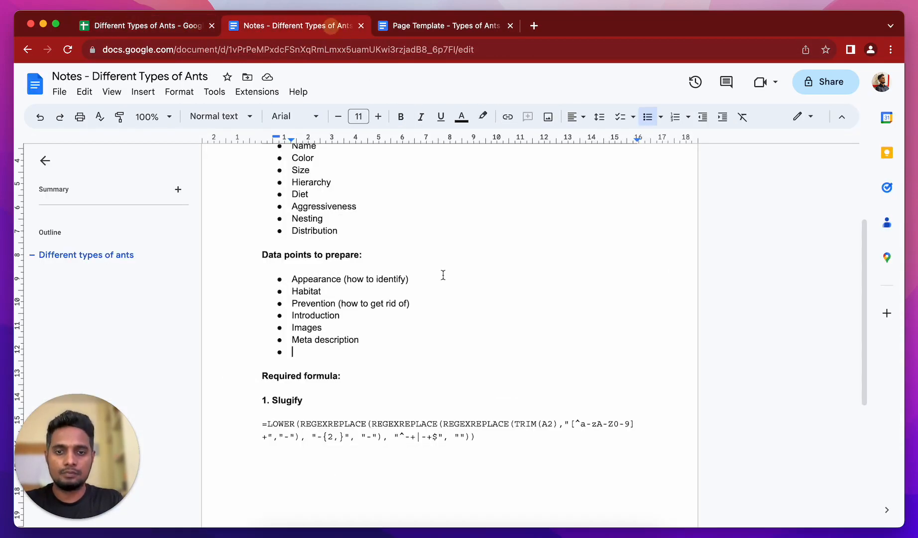
left_click(404, 328)
left_click(403, 337)
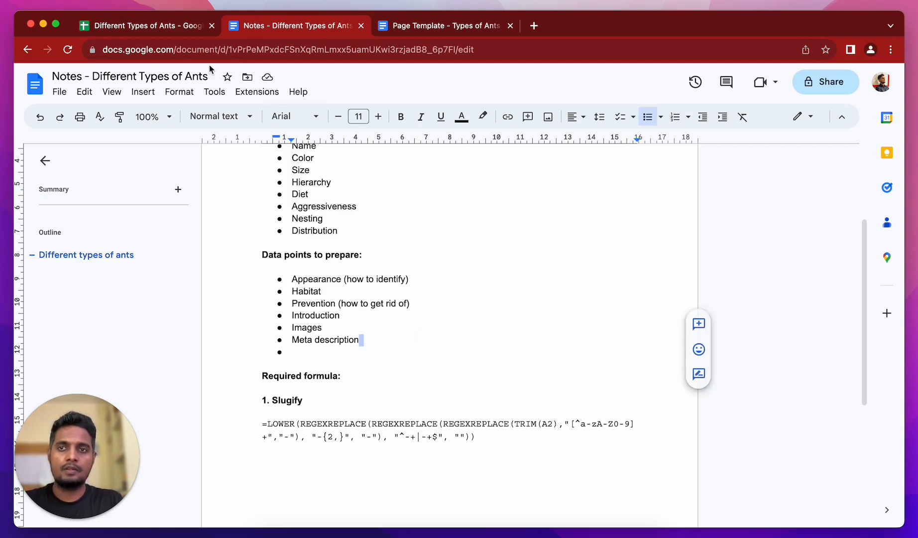
left_click(162, 28)
left_click(761, 180)
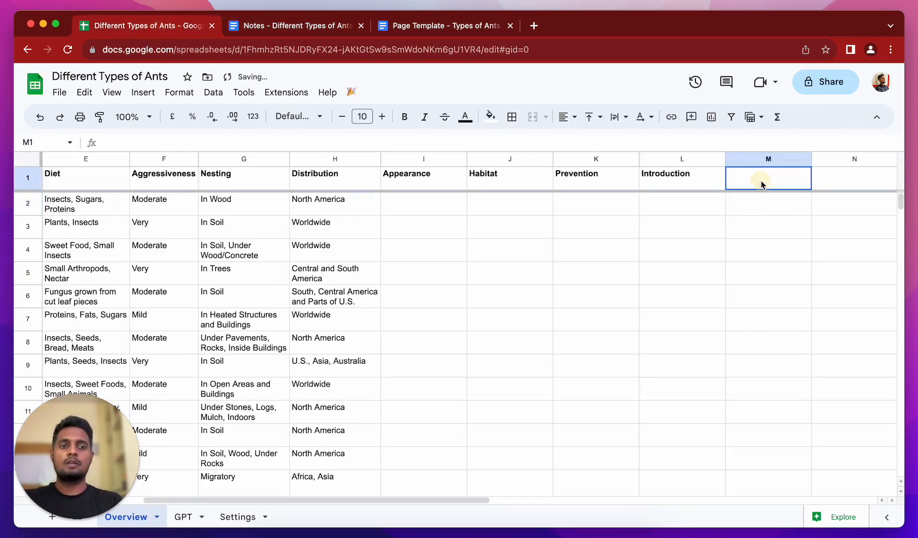
type("Meta")
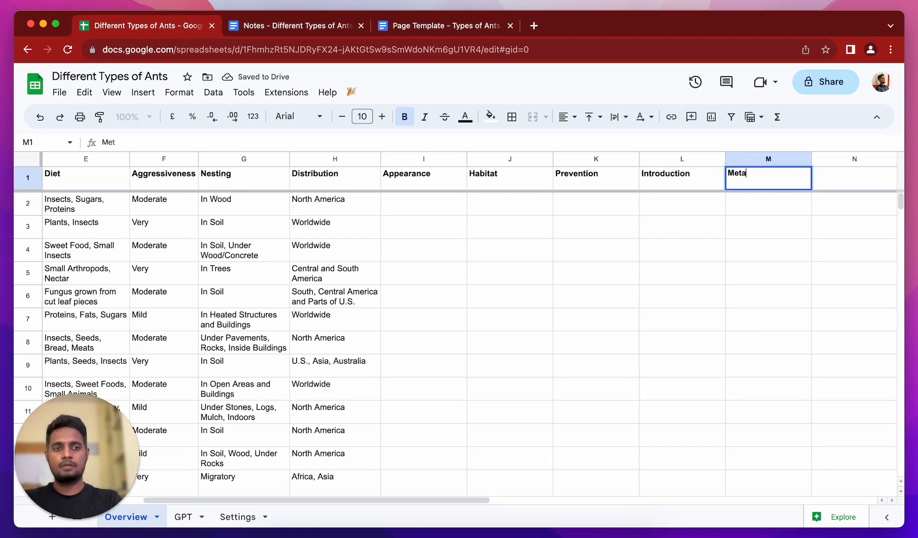
type(" Description")
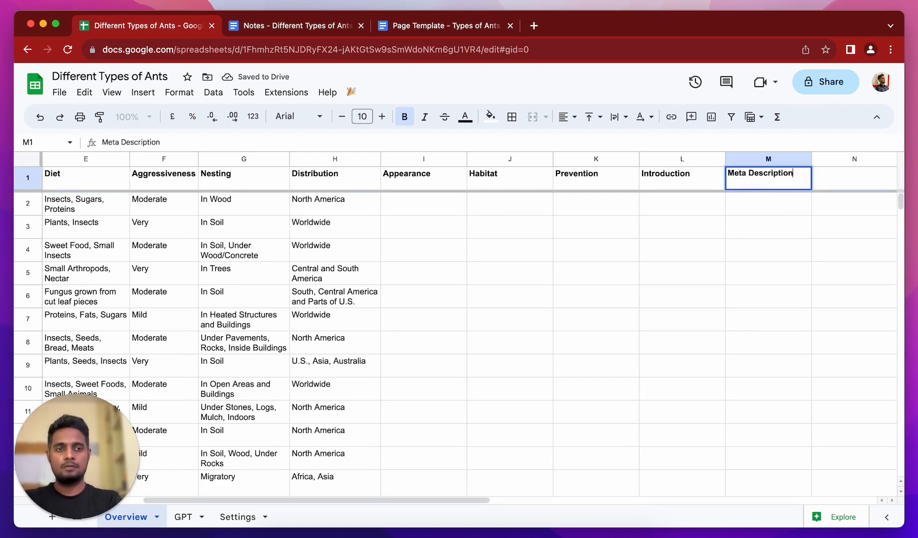
key("Tab")
type("Images")
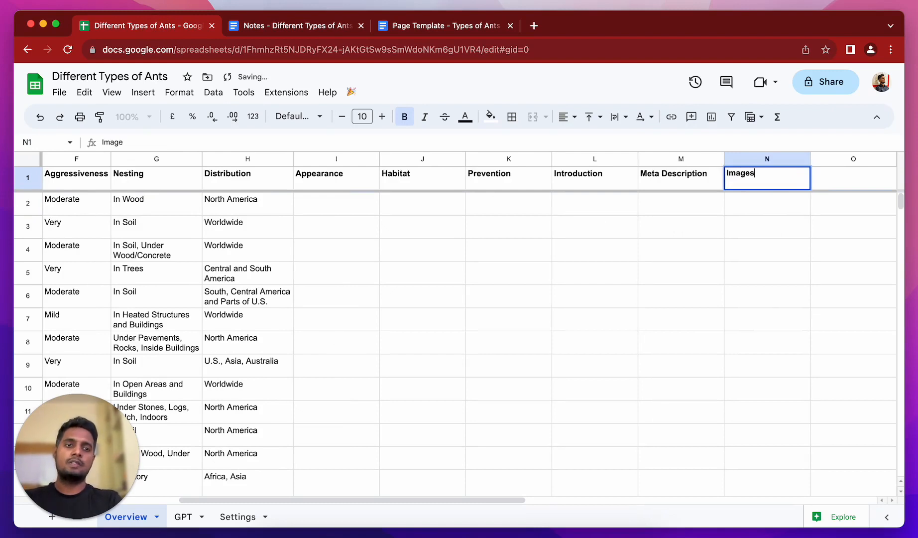
key("Return")
scroll(767, 412, "right", 3)
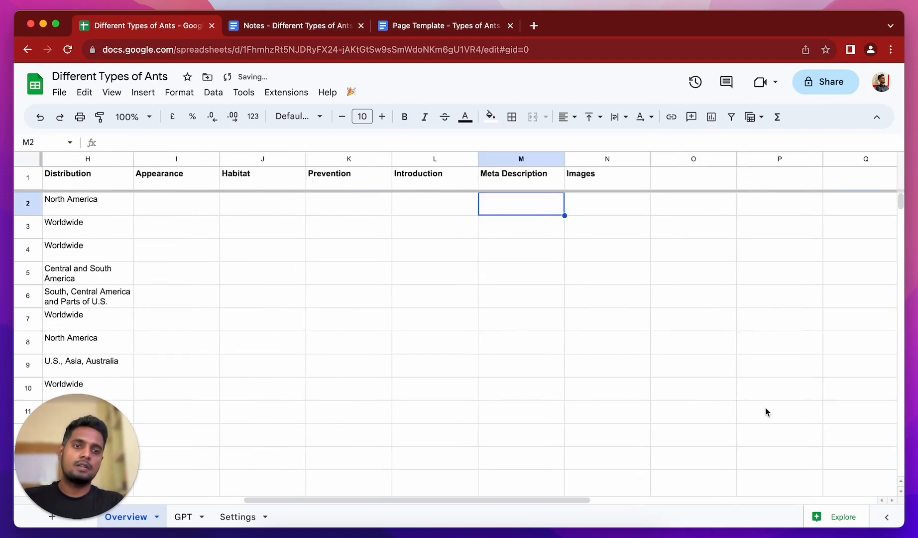
Enter the header Slug in cell O1, after the Images column.
left_click(683, 181)
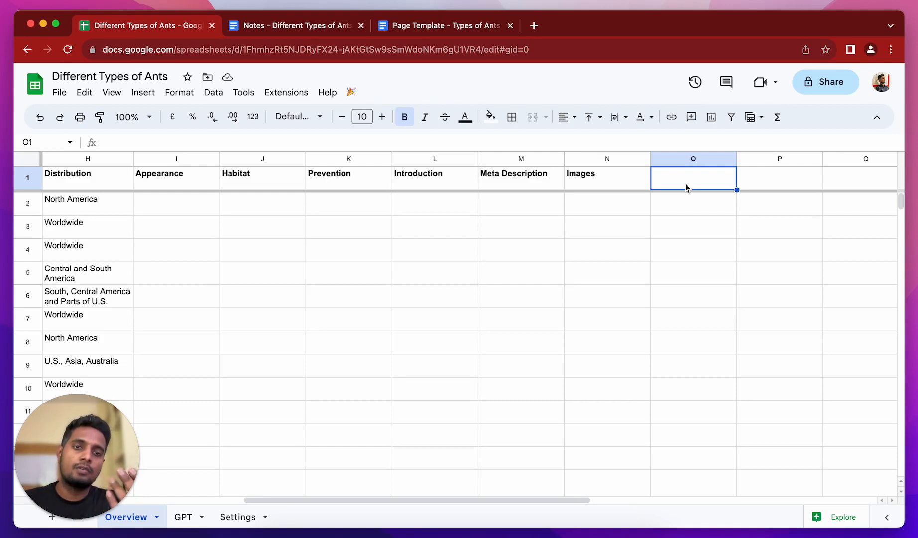
type("Slug")
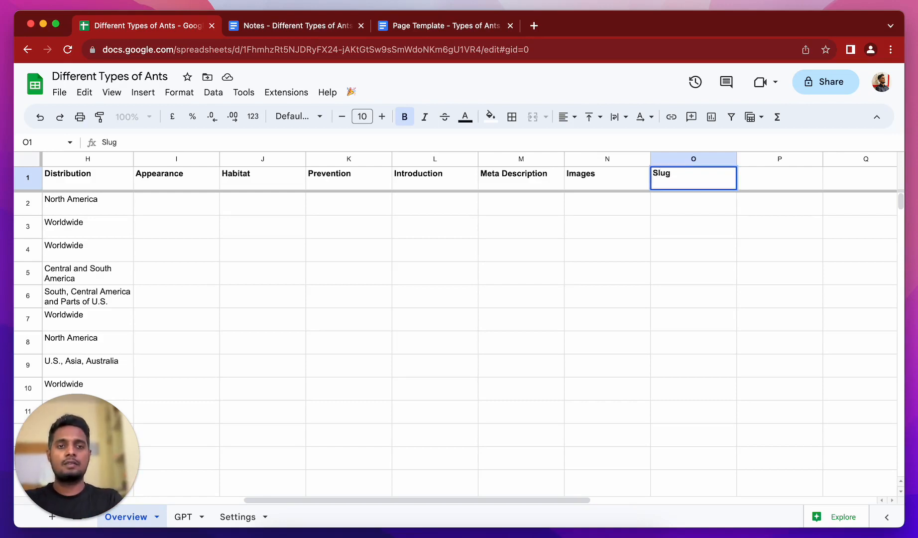
key("Return")
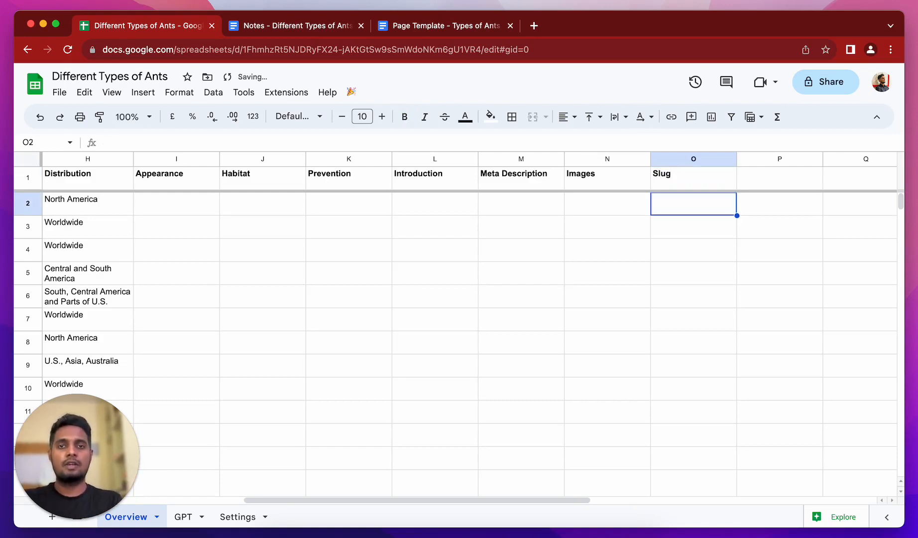
Look up the Slugify formula under Required formula in the notes document and return to the ants spreadsheet.
left_click(319, 30)
scroll(321, 352, "down", 1)
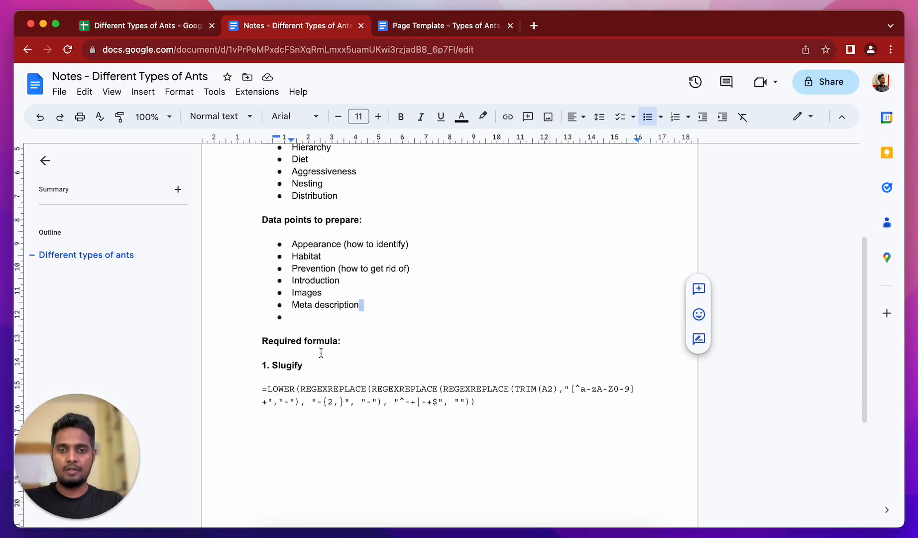
left_click_drag(478, 403, 250, 379)
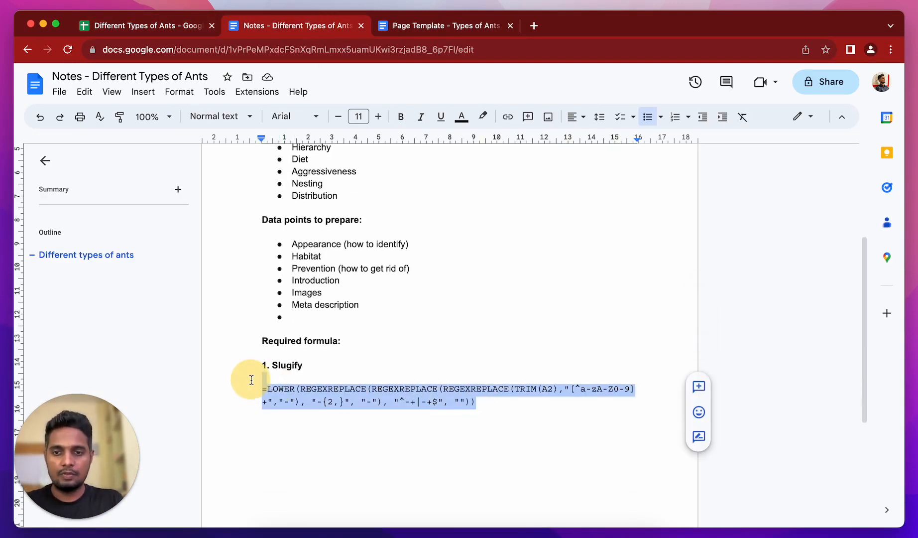
left_click(317, 423)
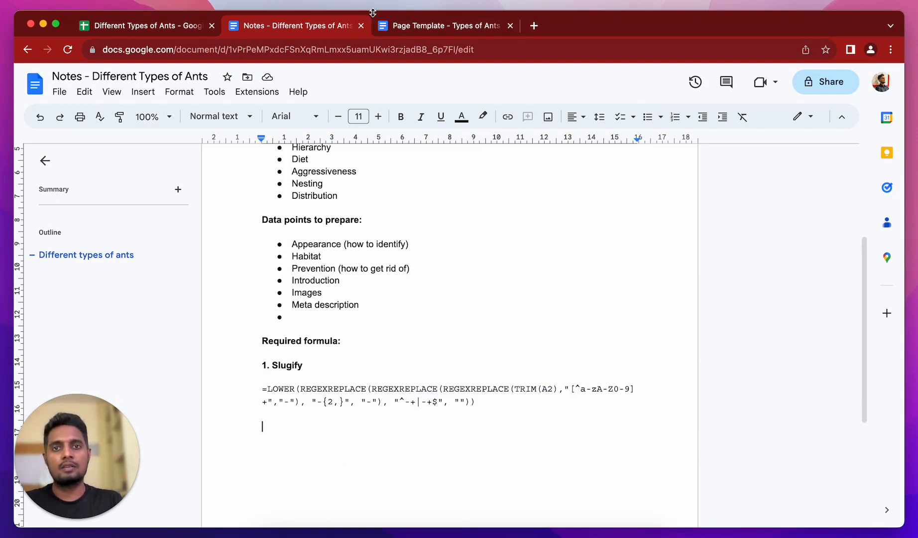
left_click(164, 30)
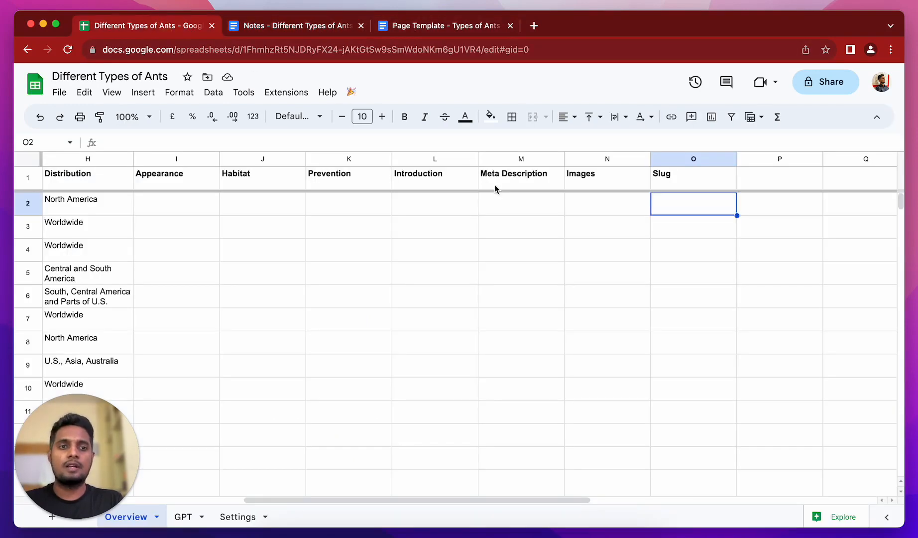
Freeze the Name column (A) of the Overview sheet so ant names stay in view beside the other columns.
scroll(495, 188, "right", 4)
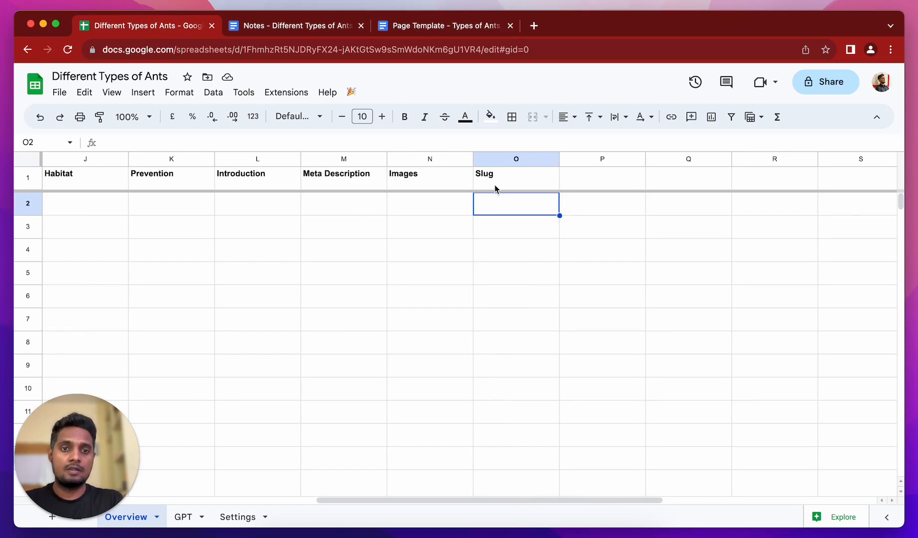
scroll(496, 188, "left", 10)
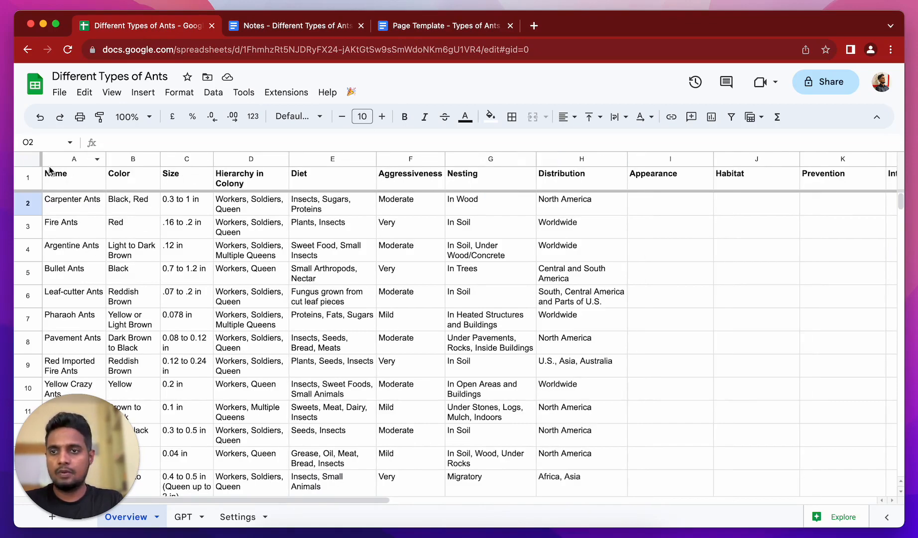
left_click_drag(40, 158, 108, 158)
scroll(202, 293, "right", 5)
scroll(202, 294, "left", 5)
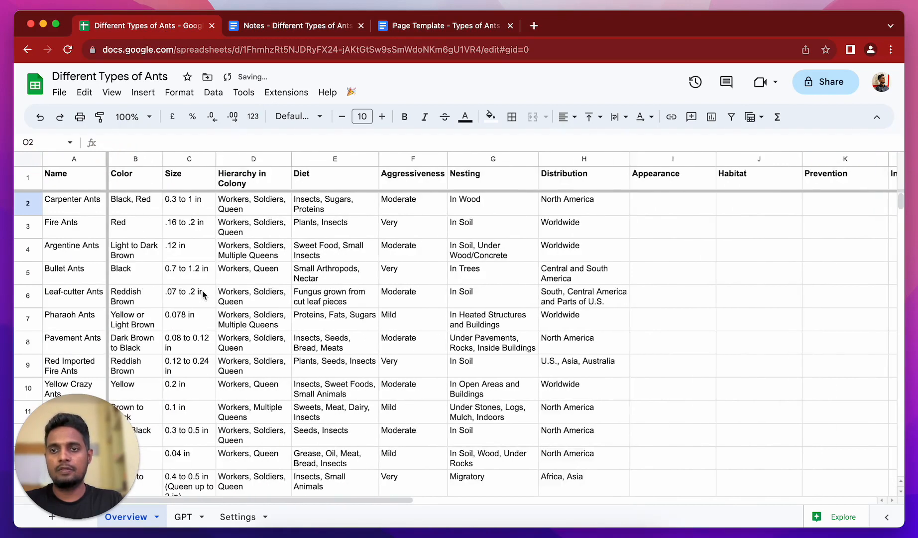
Examine the full width of the Overview sheet, from the existing data columns through to the Slug column.
scroll(202, 294, "right", 4)
scroll(202, 294, "right", 6)
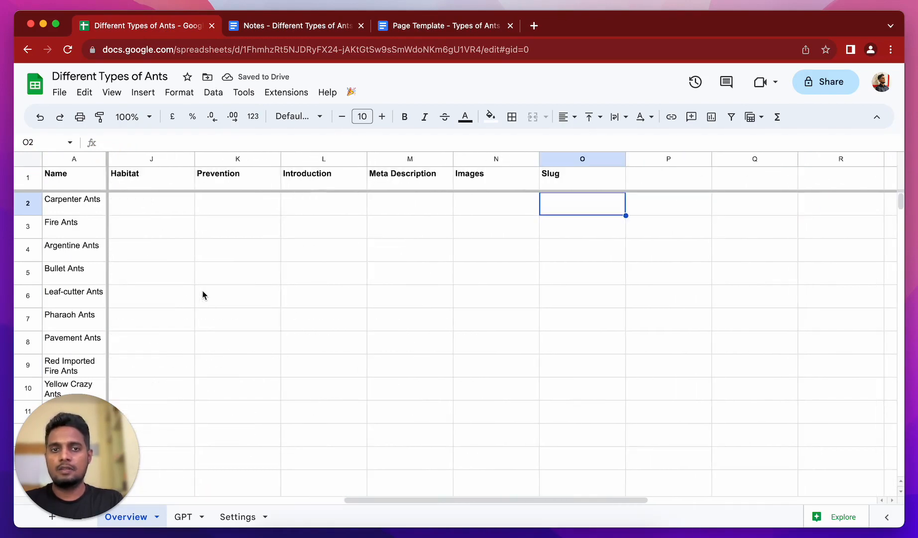
scroll(202, 291, "right", 2)
scroll(202, 291, "left", 3)
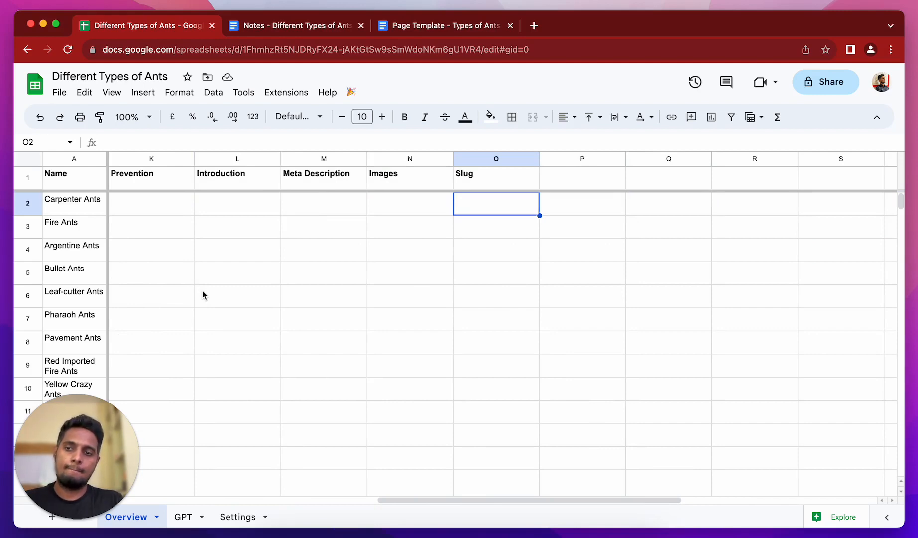
scroll(202, 293, "left", 4)
scroll(203, 293, "right", 3)
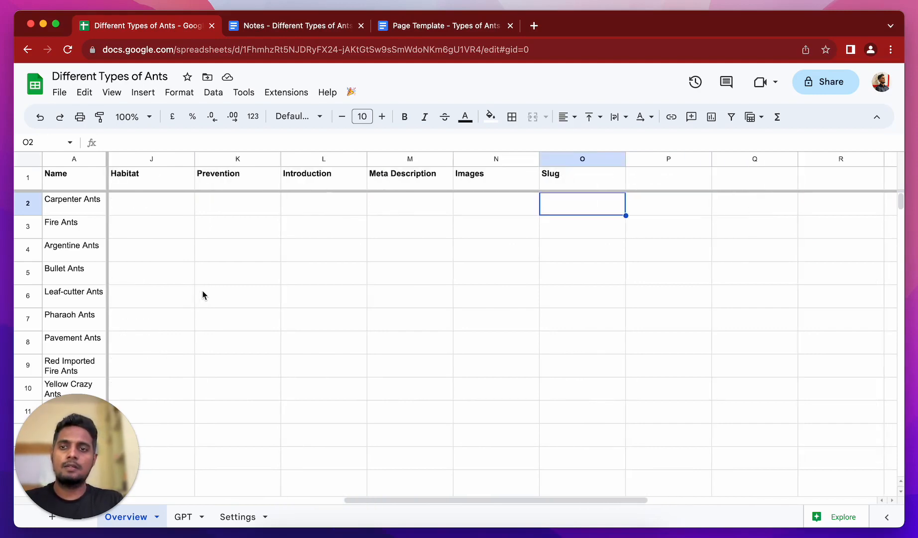
scroll(202, 294, "left", 5)
scroll(202, 294, "right", 3)
scroll(203, 294, "right", 2)
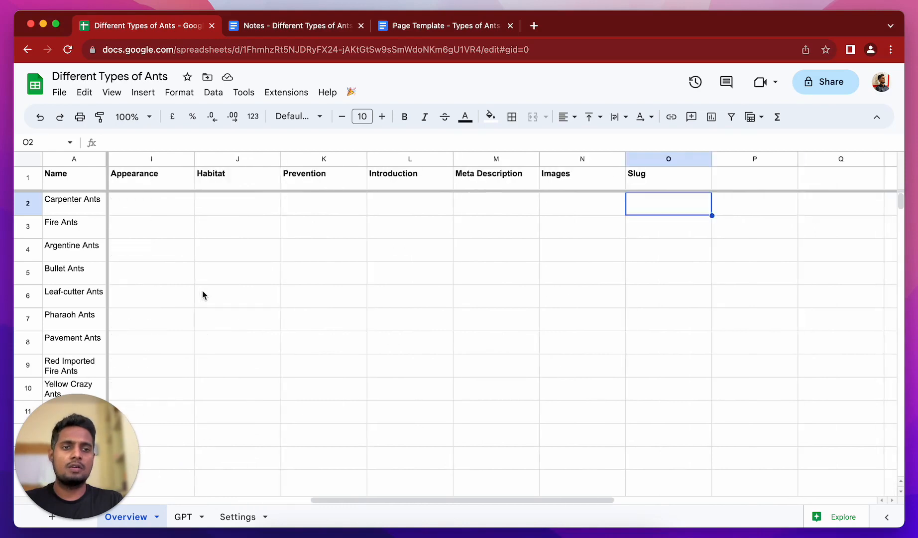
scroll(202, 293, "left", 5)
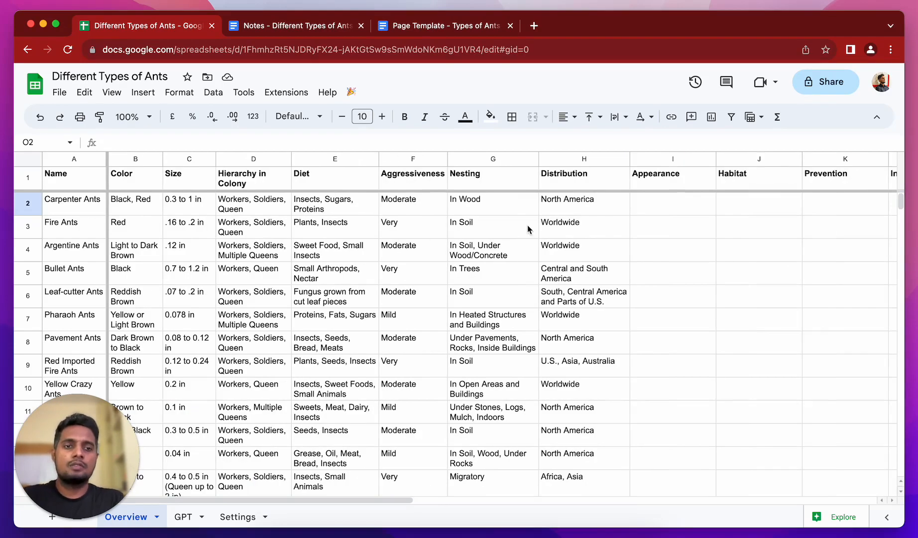
Review the headers Appearance through Meta Description (I1:M1) along with the existing ant data that precedes them.
scroll(529, 229, "right", 2)
left_click(578, 176)
scroll(578, 175, "right", 2)
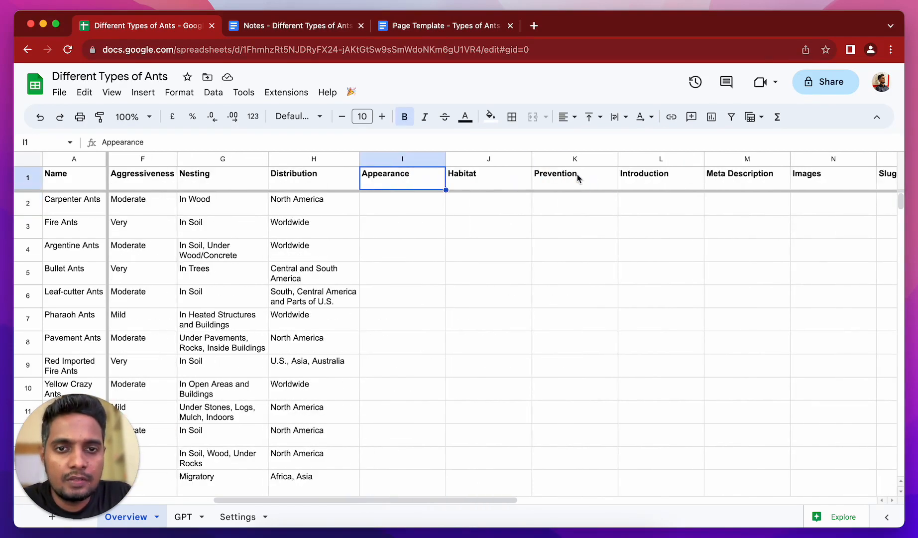
left_click(495, 176)
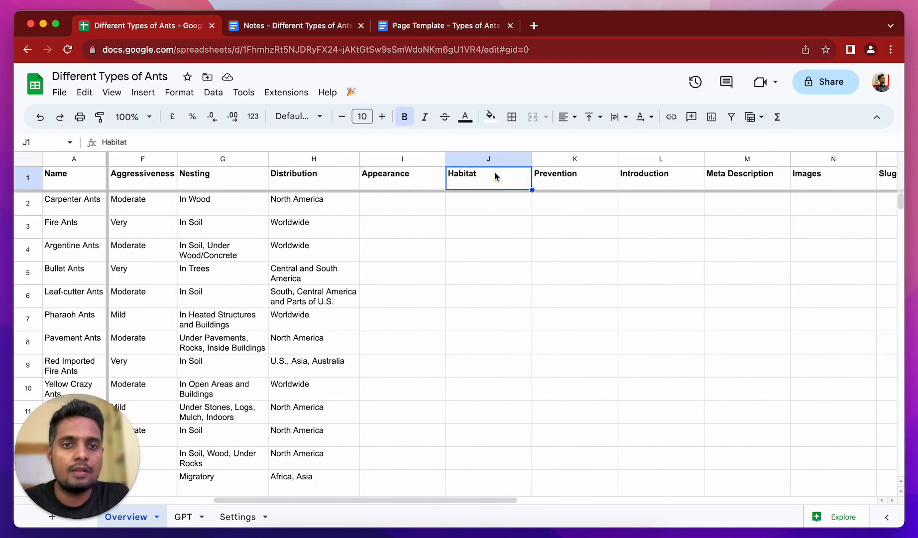
left_click(571, 187)
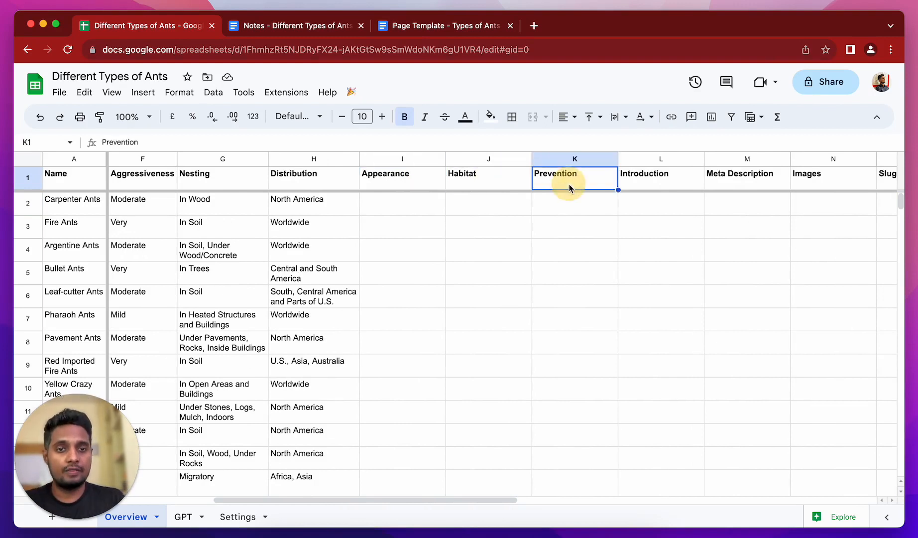
left_click(649, 188)
left_click(732, 185)
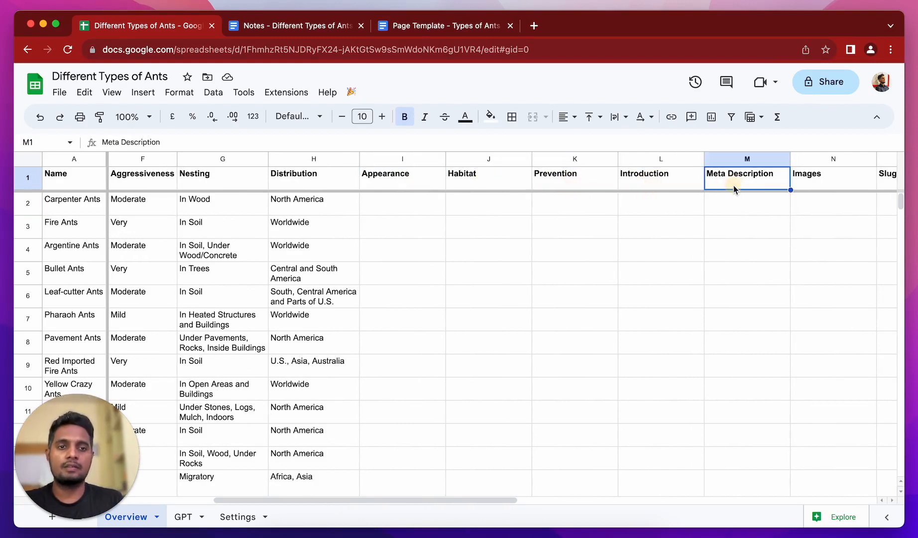
left_click(543, 189, "shift")
left_click(421, 187, "shift")
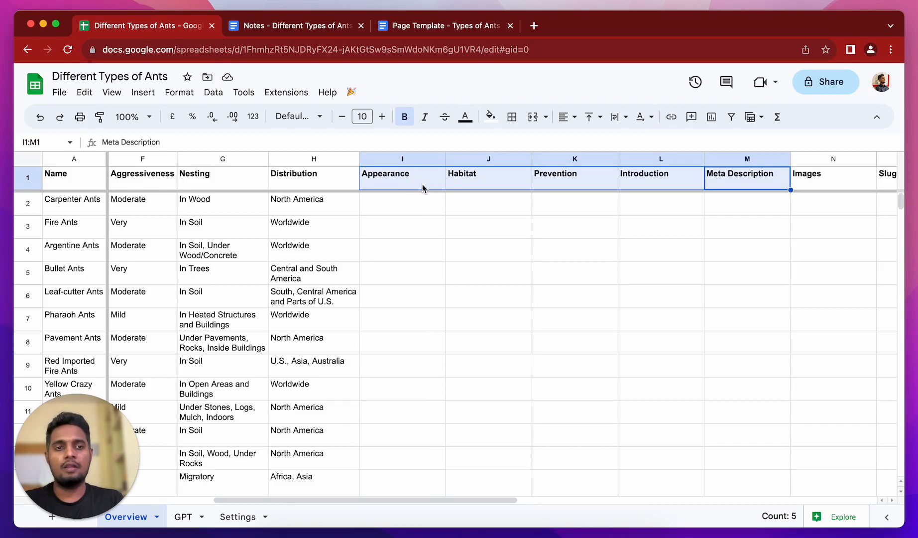
scroll(145, 271, "left", 5)
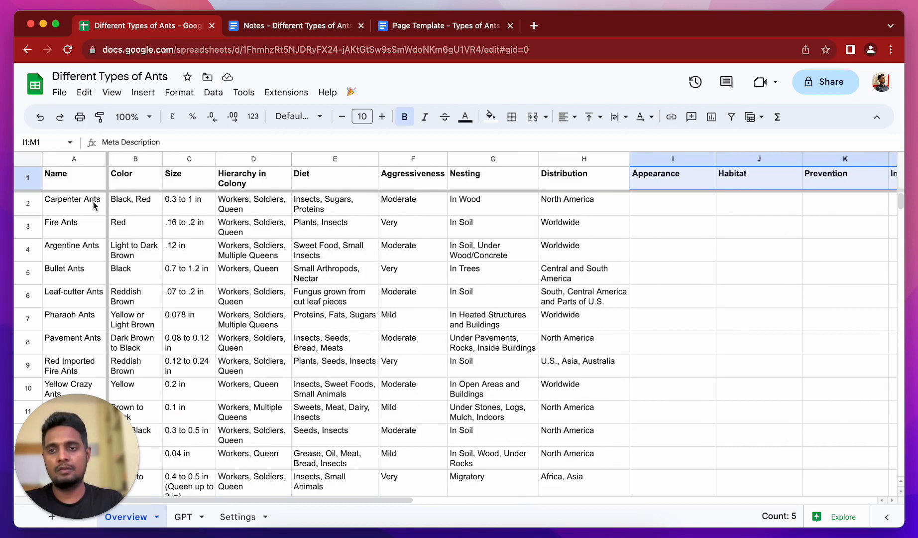
left_click_drag(94, 205, 369, 247)
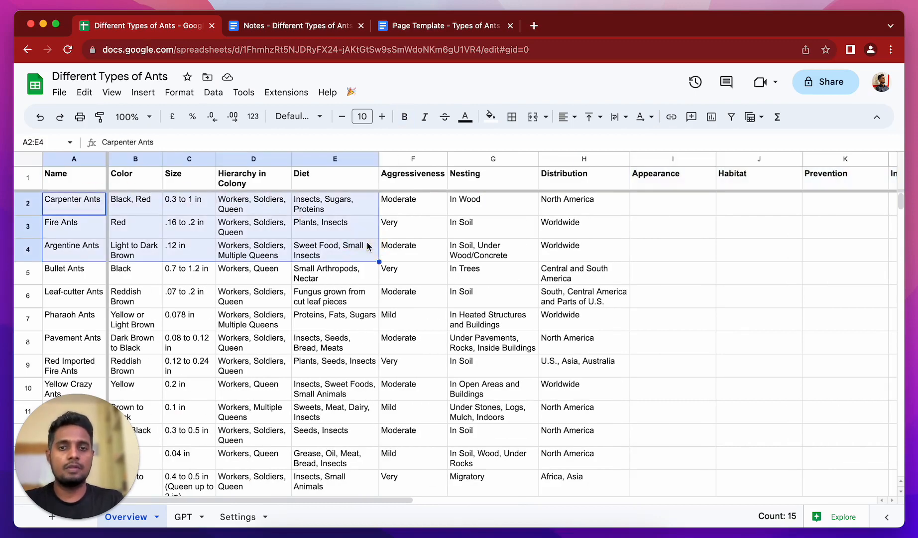
left_click(500, 245)
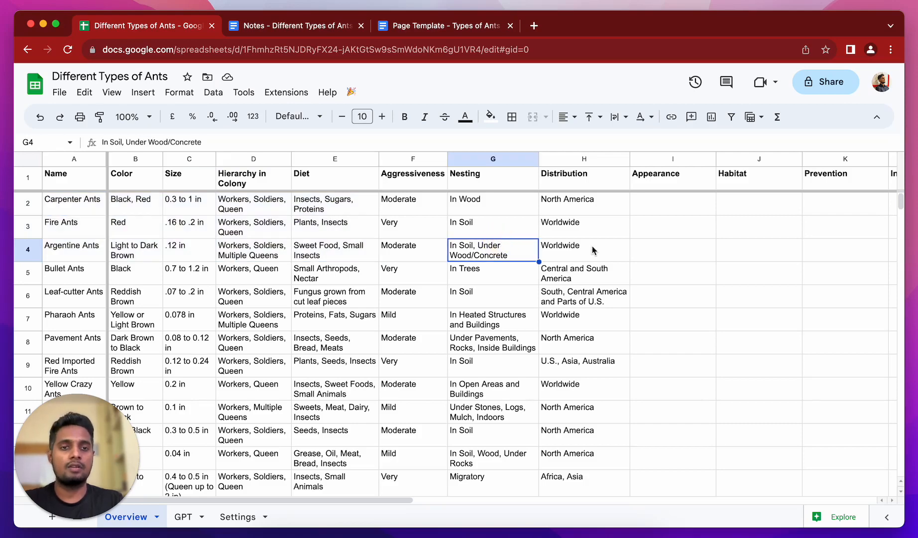
Review the Images and Slug columns (N and O) at the end of the Overview sheet's headers.
scroll(667, 242, "right", 5)
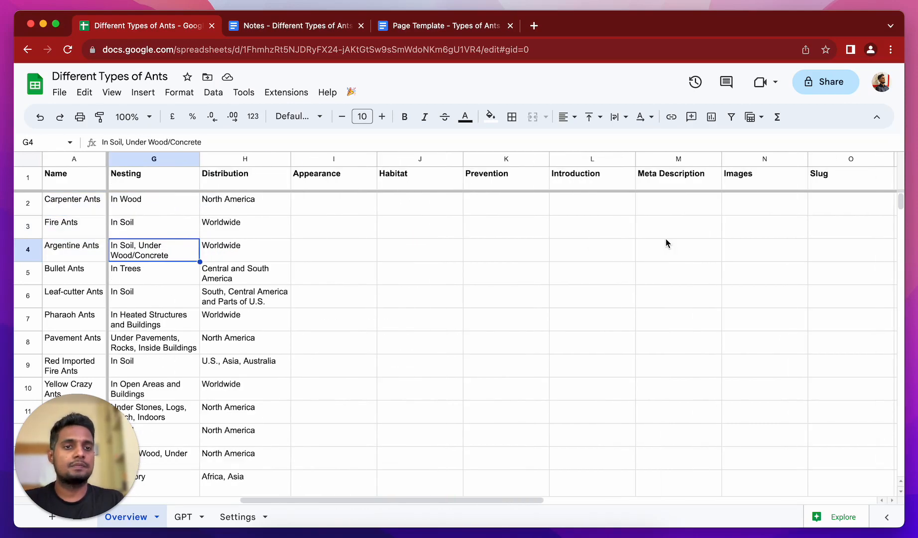
scroll(666, 243, "right", 3)
left_click(500, 183)
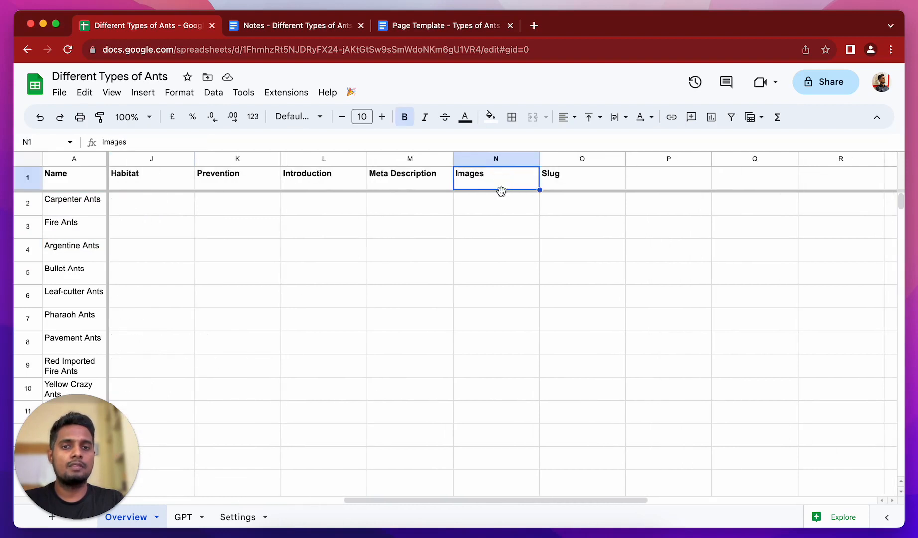
left_click(504, 159)
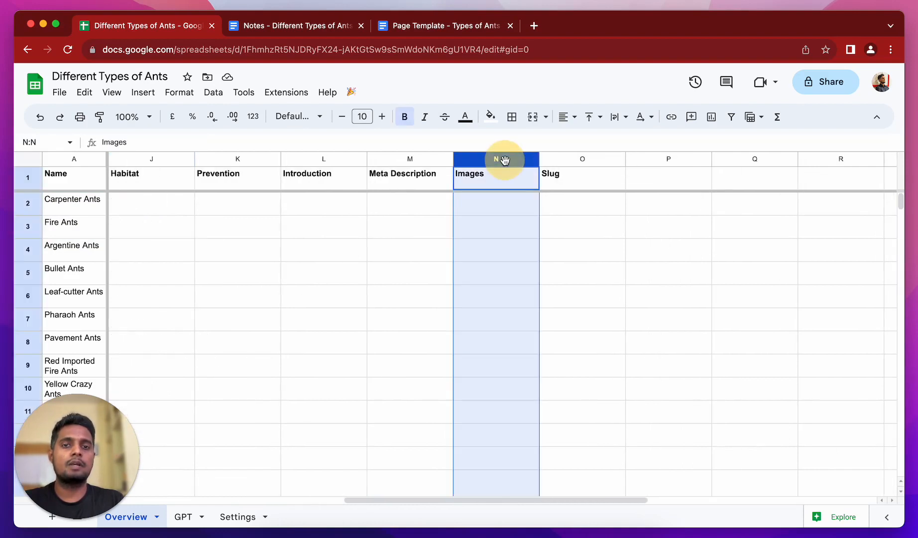
left_click(510, 212)
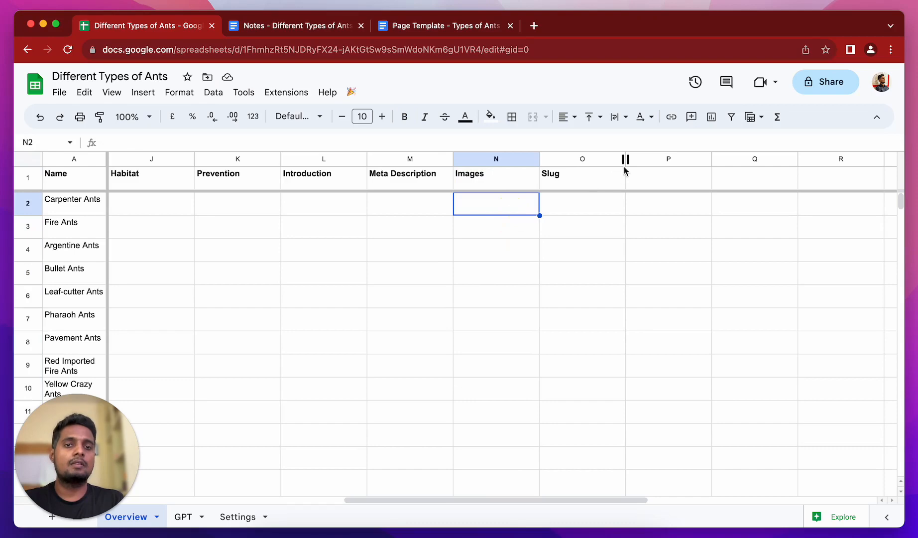
left_click(607, 187)
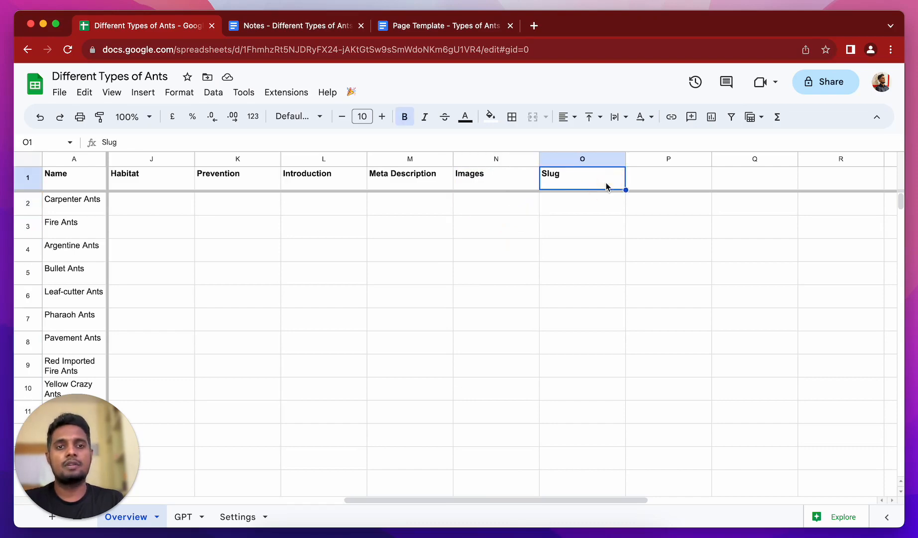
scroll(457, 264, "left", 10)
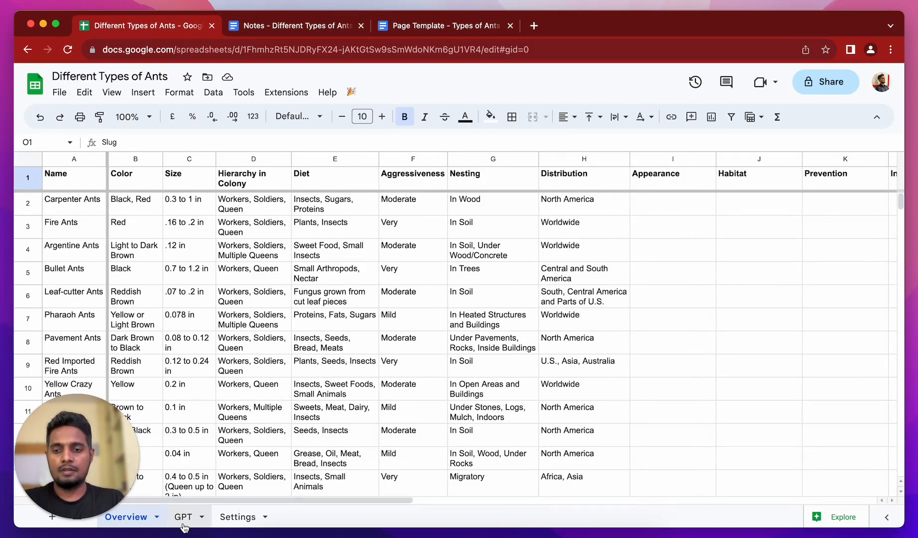
Inspect the Settings sheet and the attached Apps Script code, close the script project, and return to the Overview sheet.
left_click(233, 516)
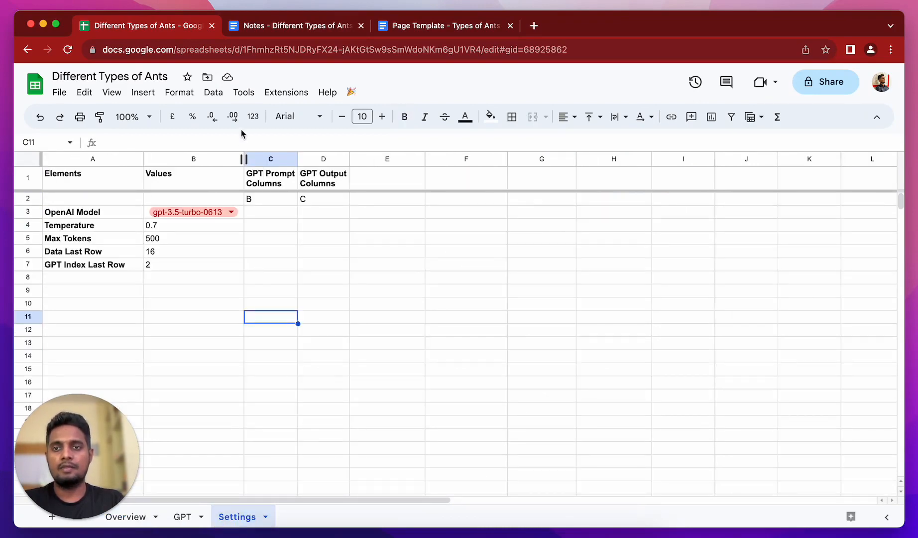
left_click(277, 99)
left_click(290, 154)
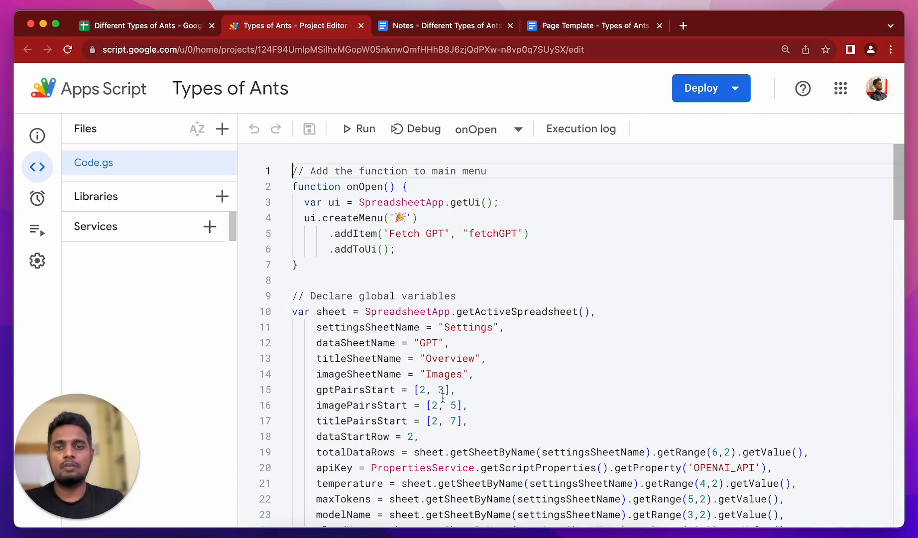
left_click(362, 26)
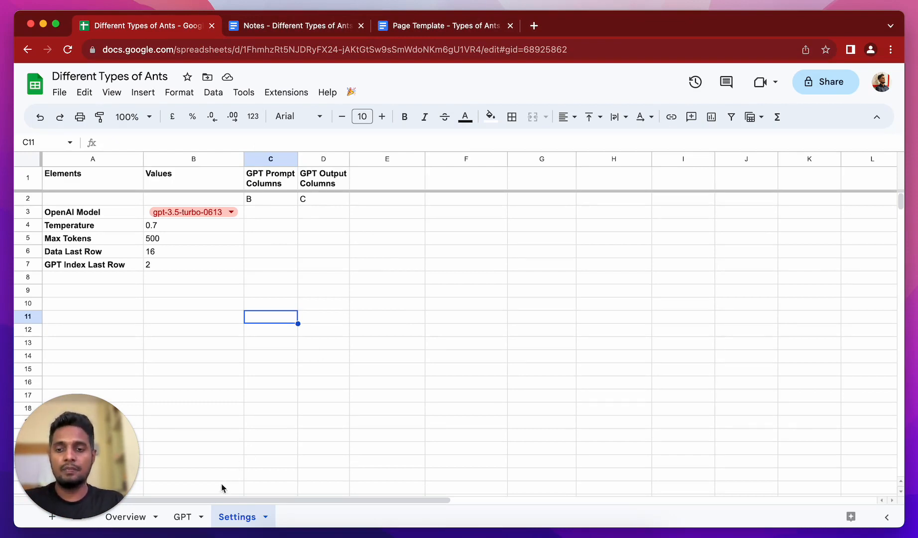
left_click(149, 520)
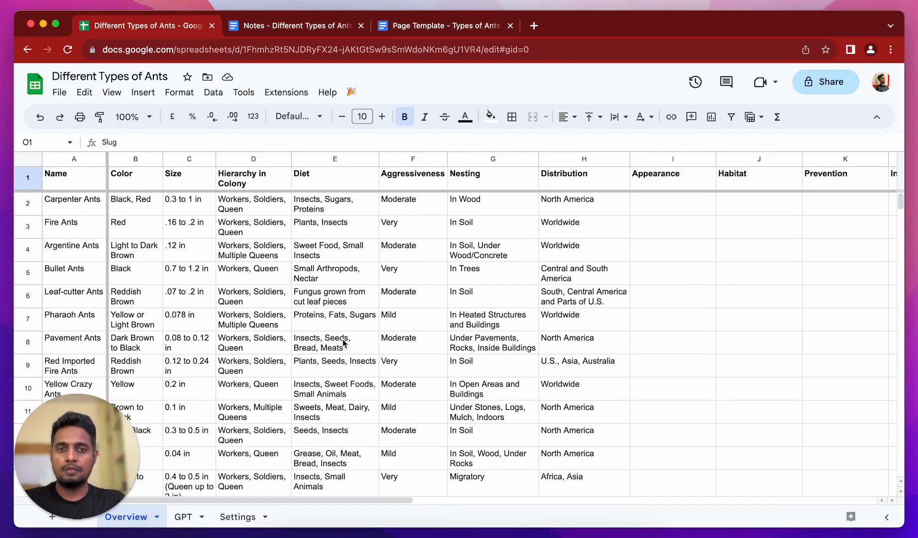
Check the empty column P after Slug and the GPT sheet, ending back on the Overview sheet.
scroll(343, 343, "right", 10)
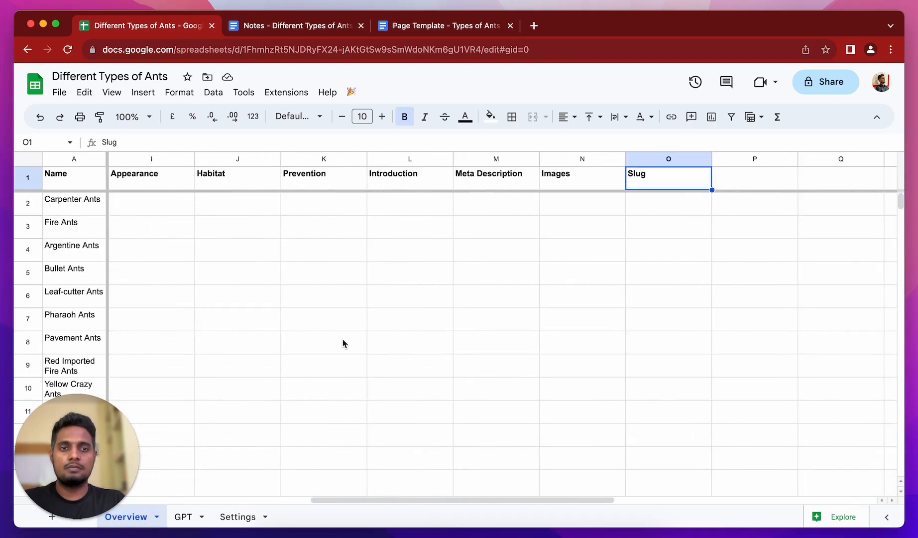
scroll(343, 343, "right", 3)
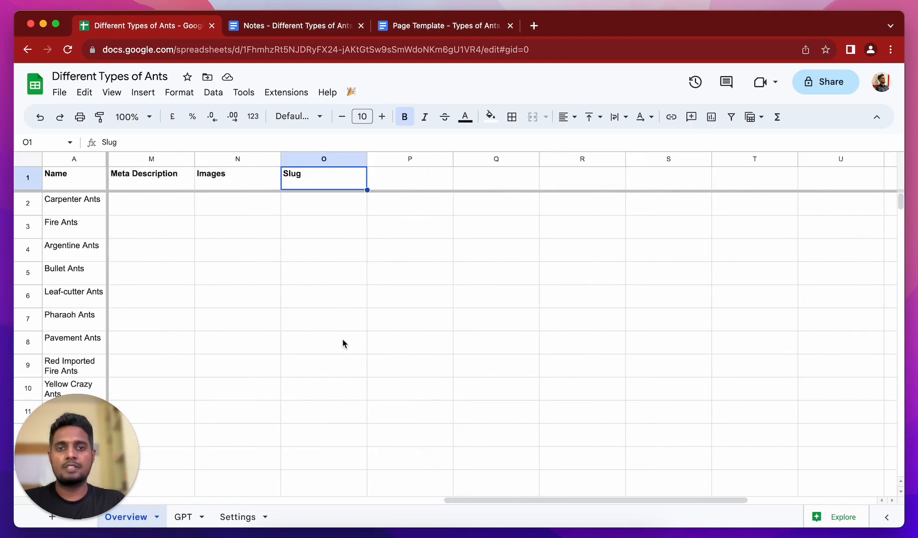
left_click(410, 185)
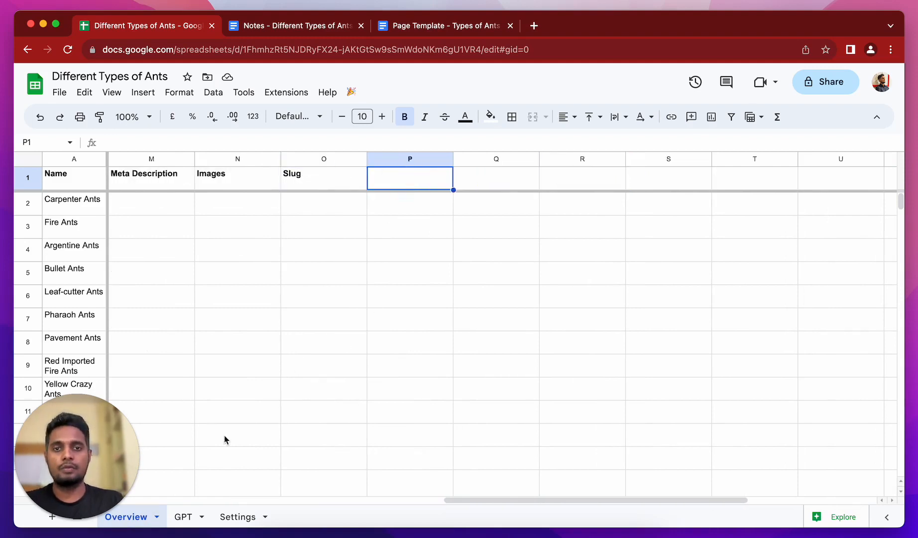
left_click(183, 516)
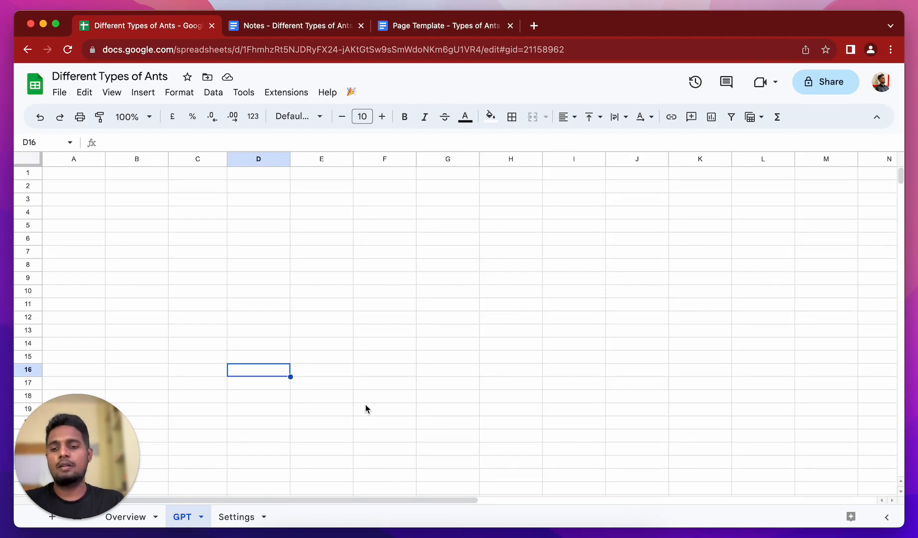
left_click(130, 520)
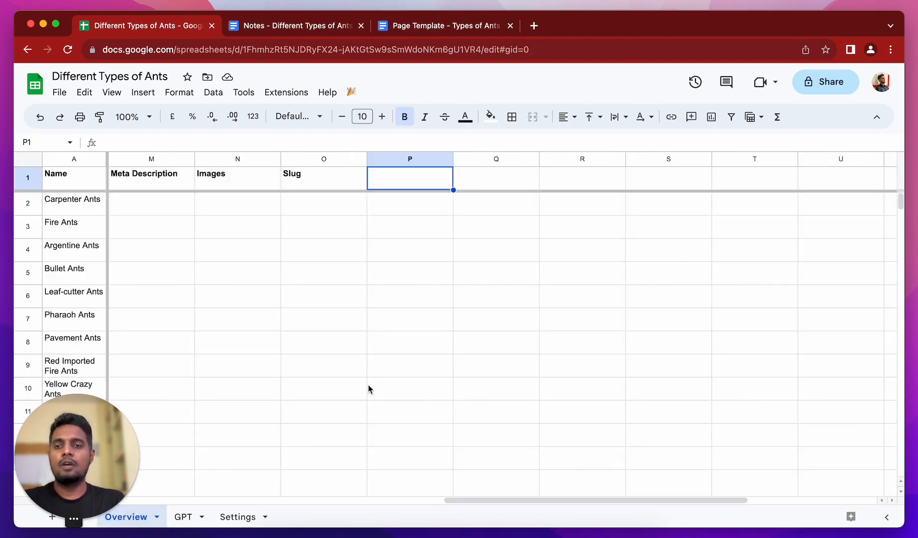
Freeze the first row of the GPT sheet.
scroll(369, 388, "left", 10)
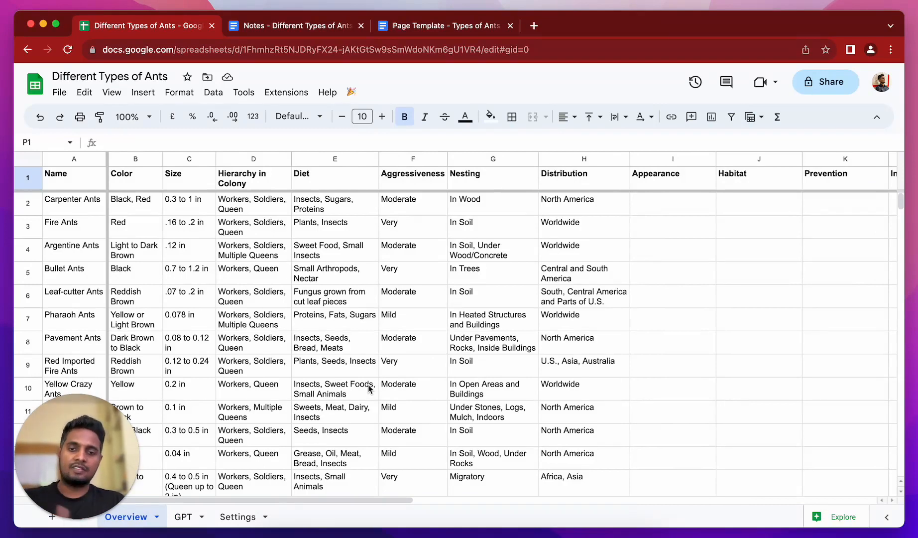
scroll(368, 388, "right", 6)
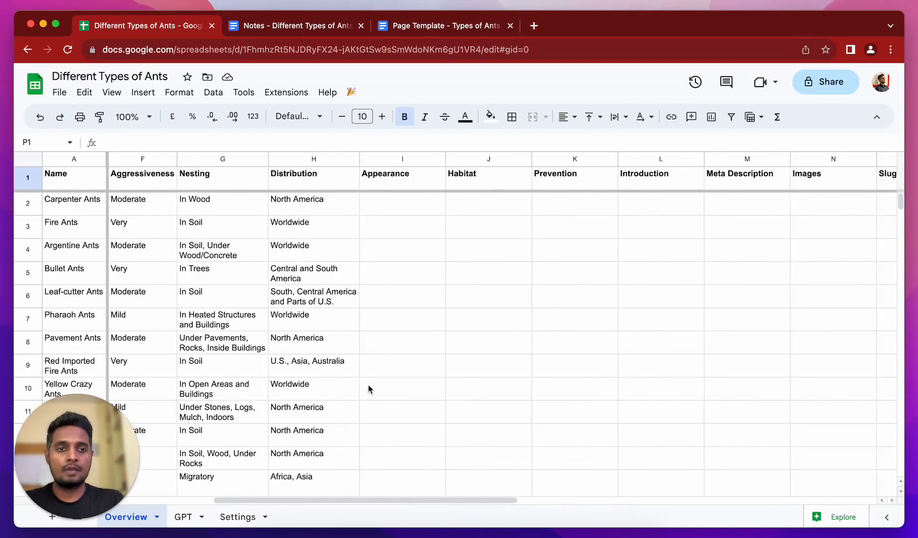
scroll(368, 388, "left", 6)
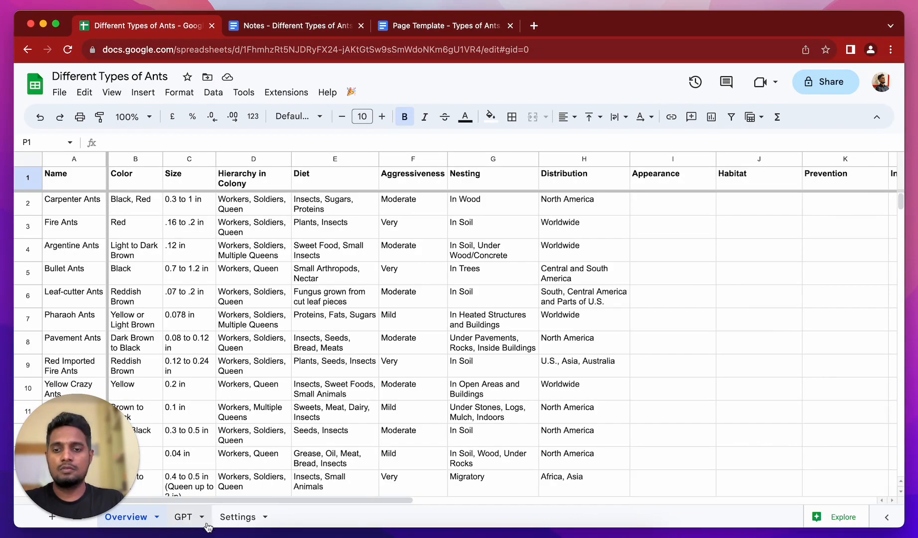
left_click(181, 522)
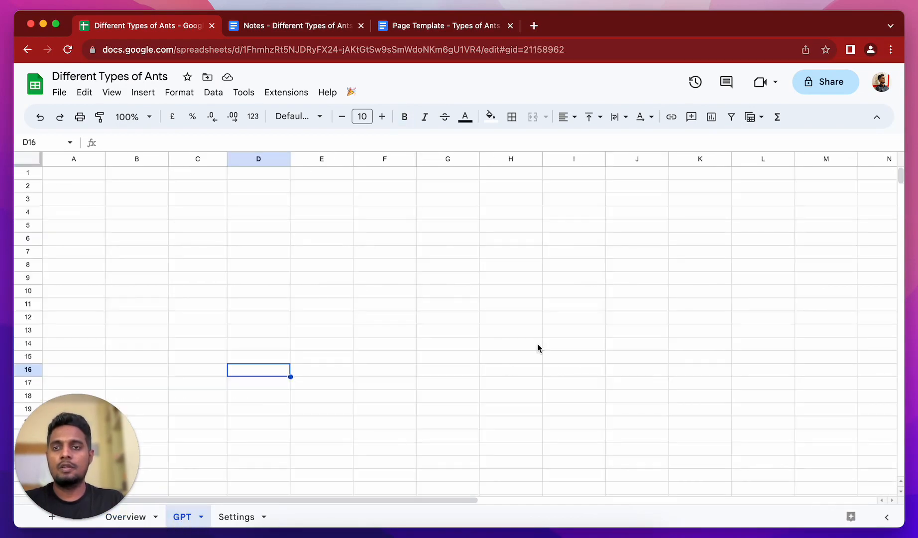
left_click(38, 172)
left_click_drag(35, 165, 35, 180)
left_click(181, 245)
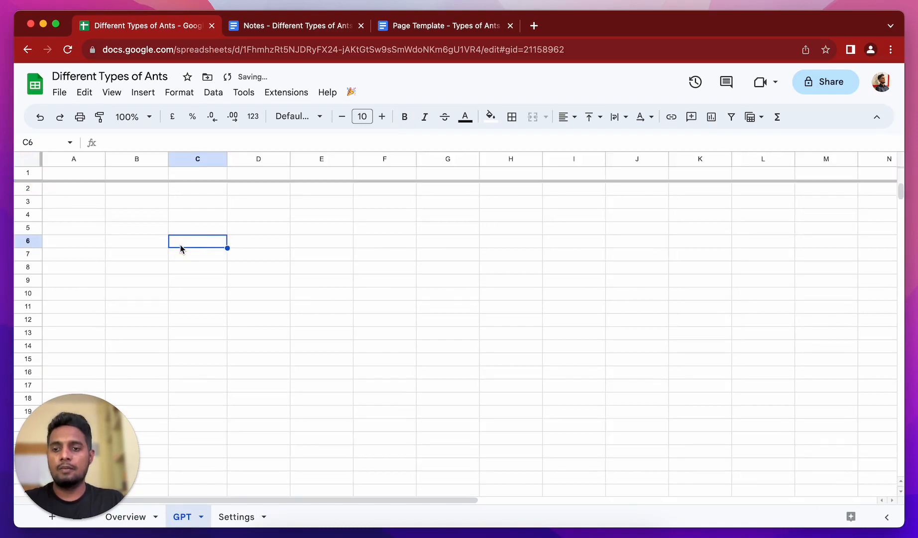
Enter the formula =Overview!A1 in cell A1 of the GPT sheet, after checking the Name header's cell on the Overview sheet.
left_click(146, 523)
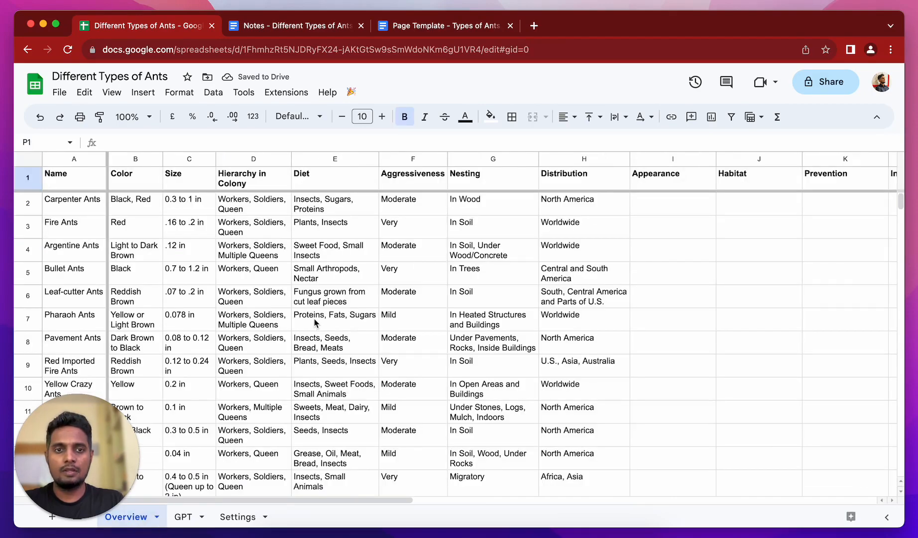
left_click(78, 186)
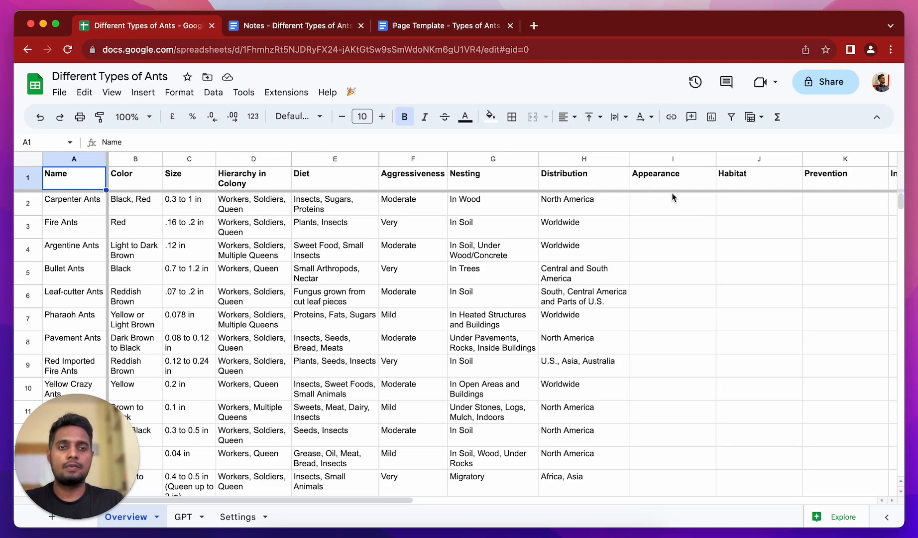
left_click(186, 518)
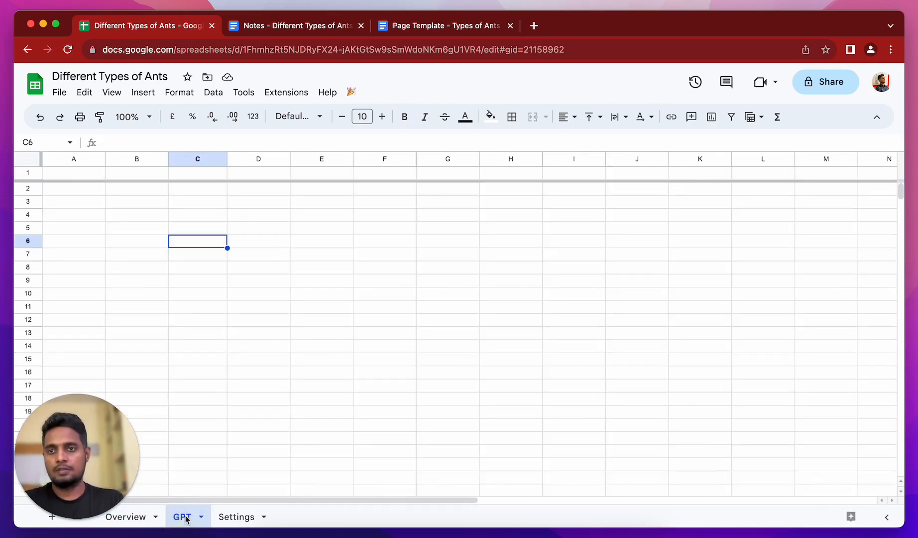
left_click(78, 175)
type("Overv")
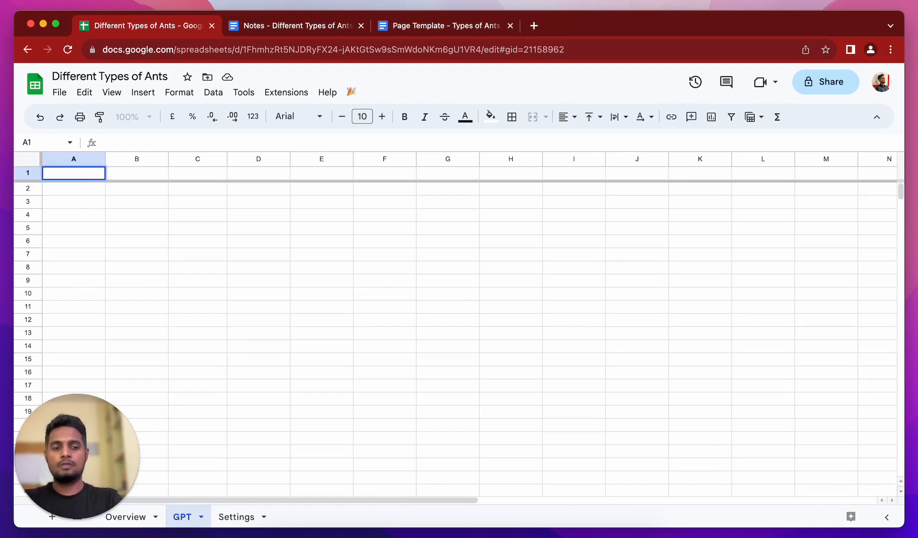
type("=Overvoew")
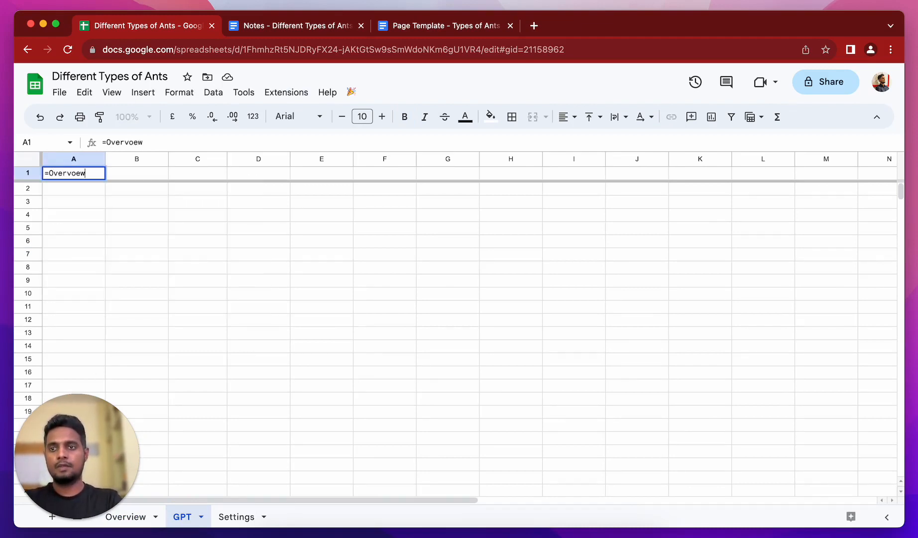
key("BackSpace")
key("BackSpace")
key("BackSpace")
type("iew!")
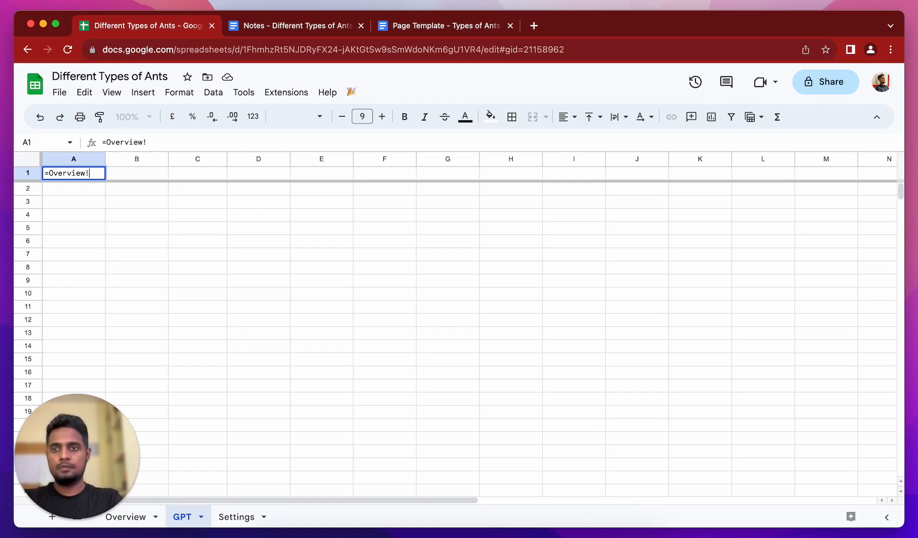
type("ew!a")
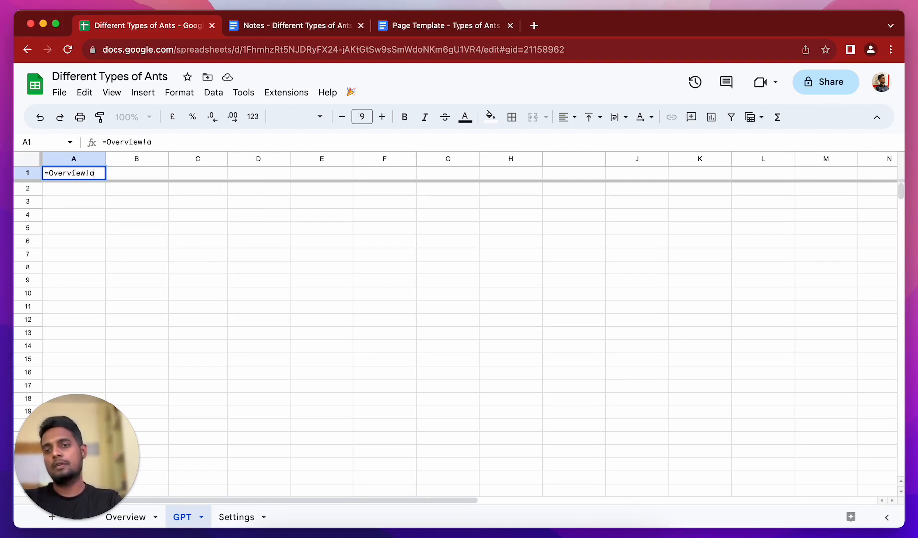
type("1")
key("Return")
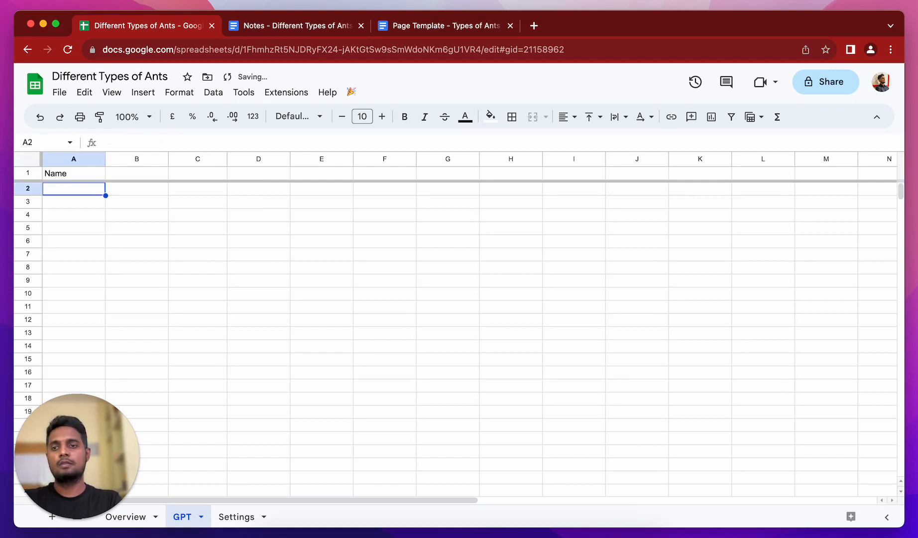
Fill the A1 formula across the GPT sheet's first row to I1, and clear the Appearance header in I1.
left_click(83, 172)
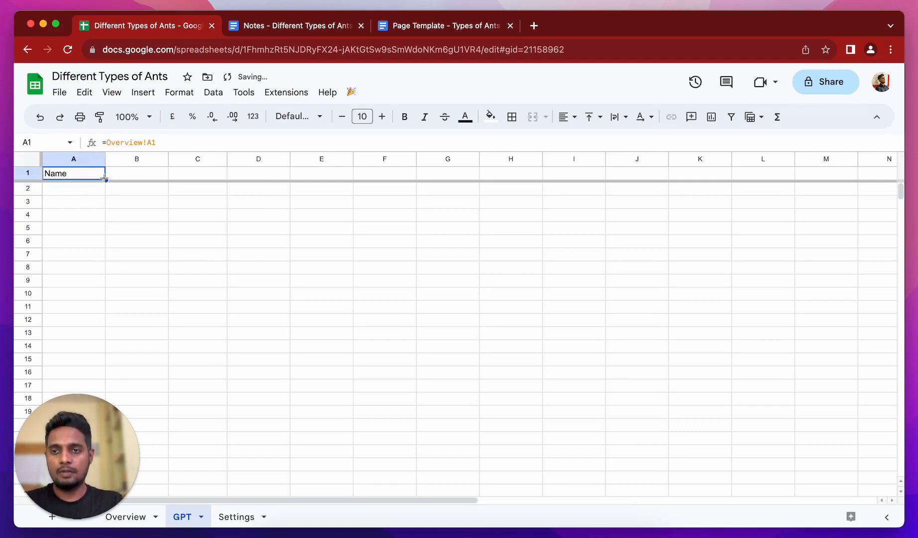
left_click_drag(106, 179, 549, 188)
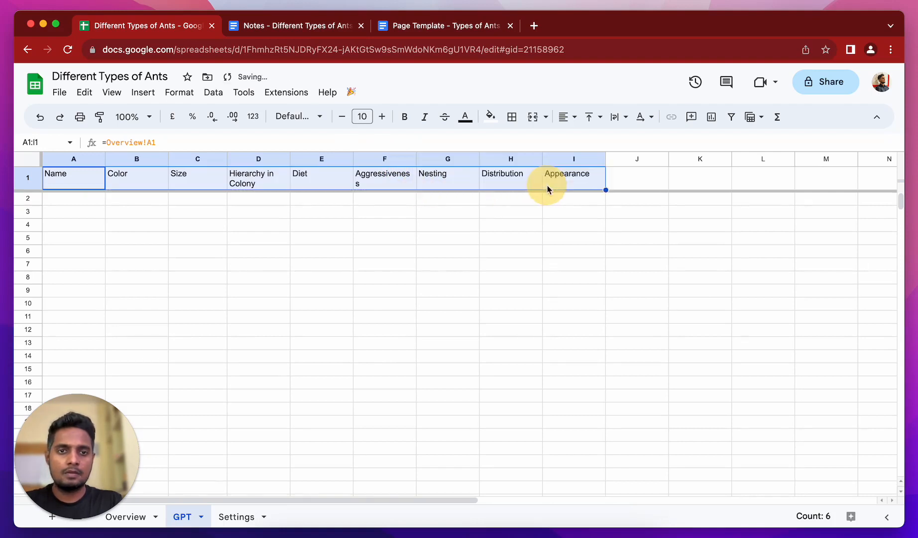
left_click(536, 182)
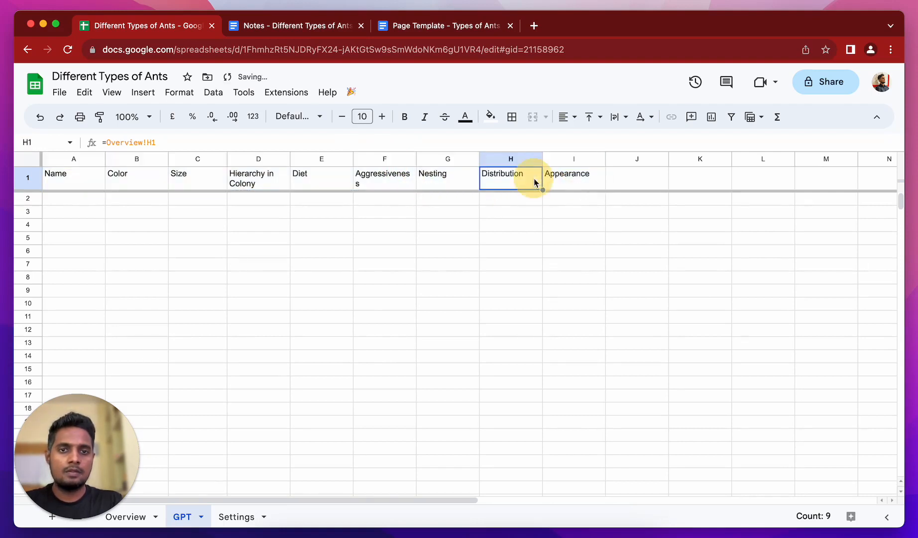
left_click(570, 182)
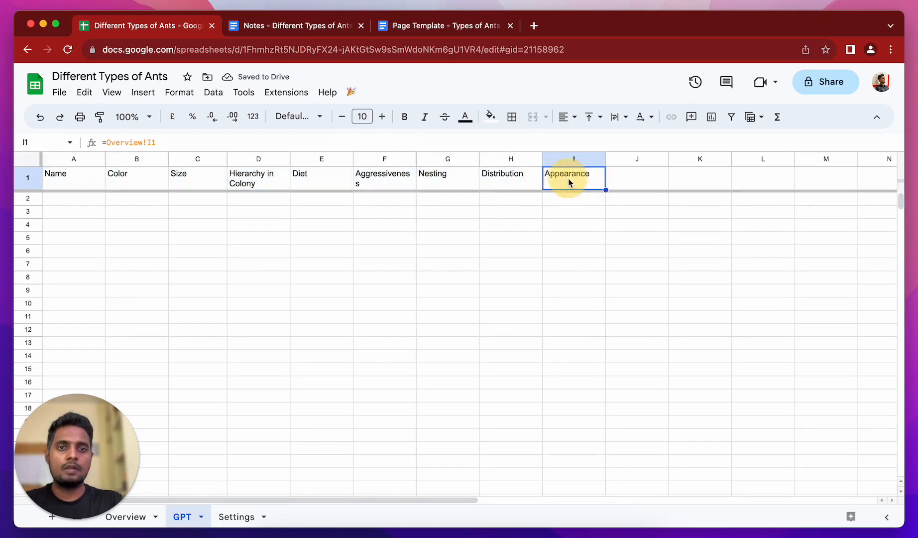
left_click(509, 187)
Check the Distribution header in H1 of the Overview sheet, and widen all columns of the GPT sheet equally.
left_click(145, 519)
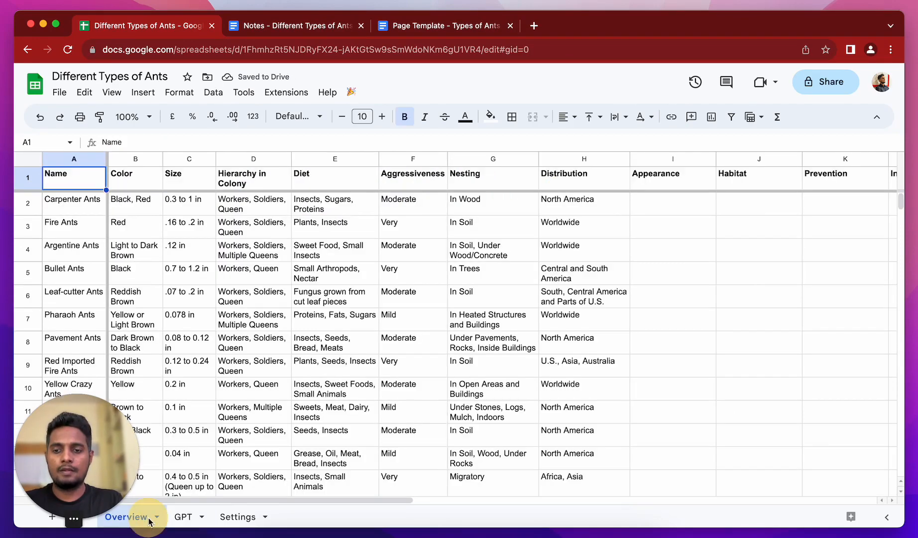
left_click(578, 187)
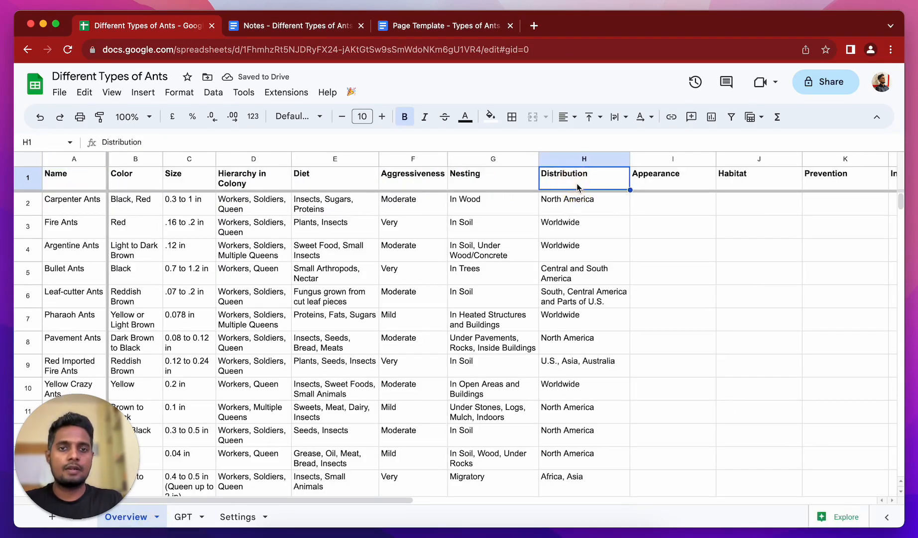
left_click(198, 517)
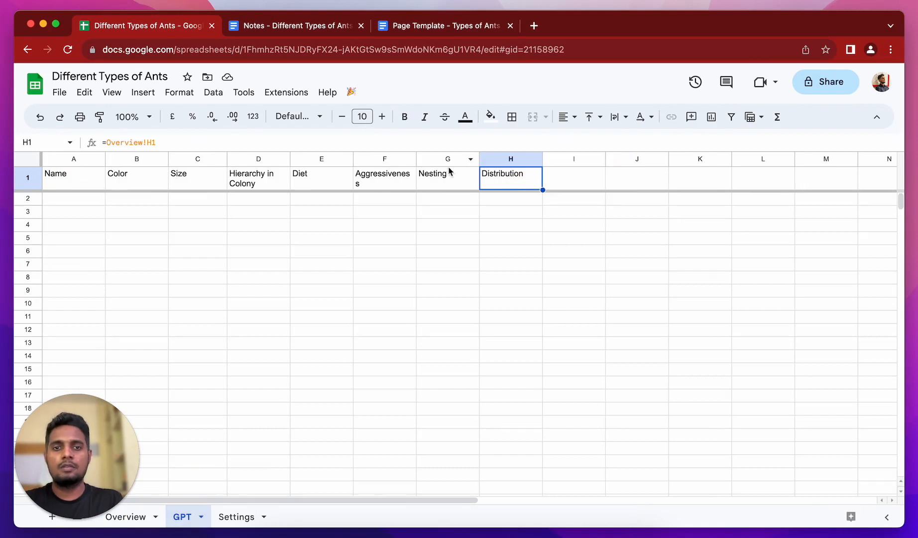
left_click(30, 159)
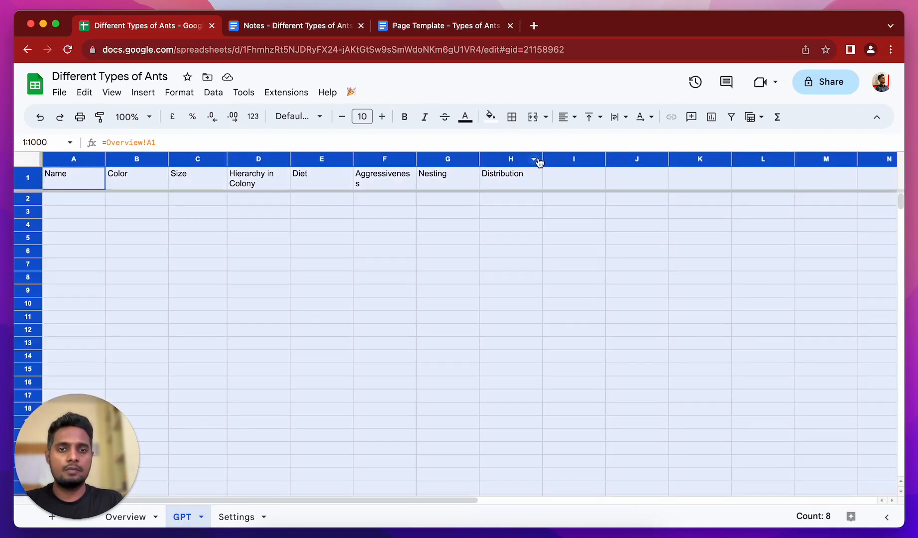
left_click_drag(543, 158, 574, 159)
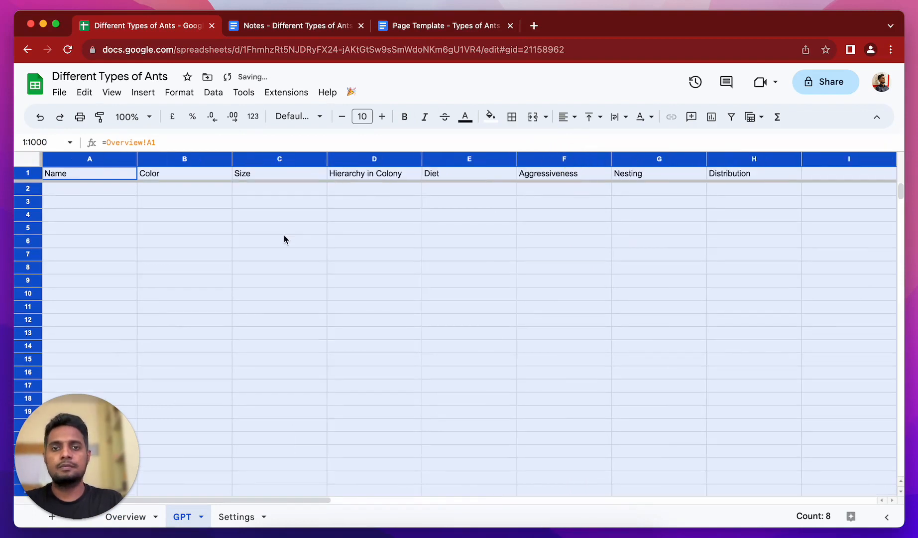
Make the GPT sheet's header row bold.
left_click(27, 173)
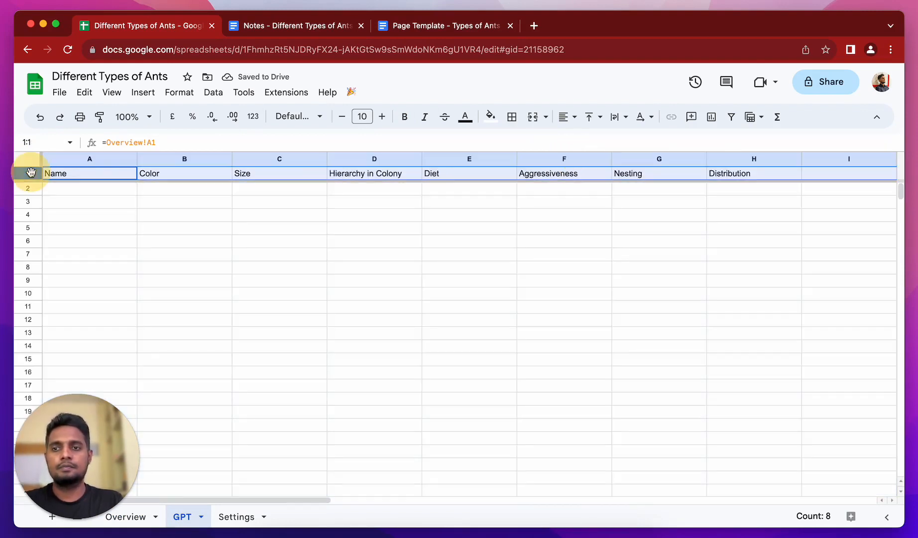
left_click(402, 117)
left_click(264, 318)
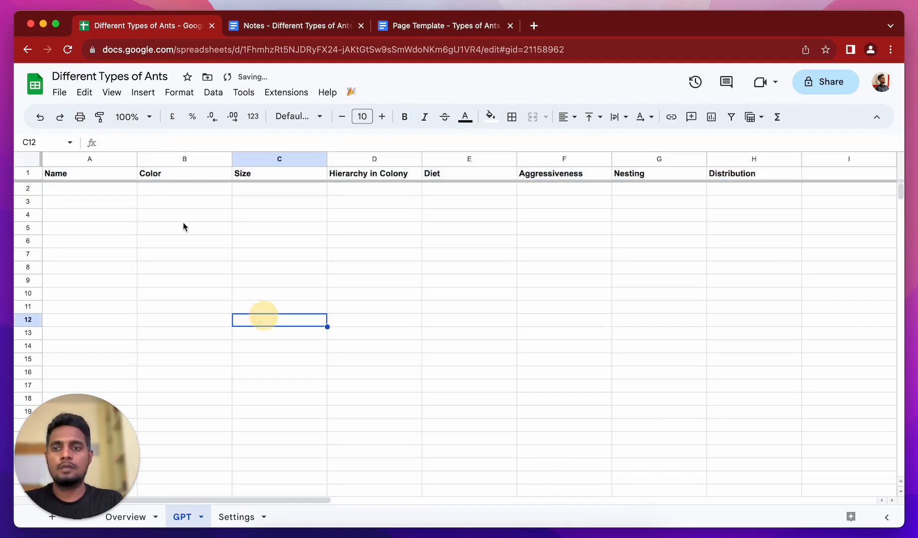
Try filling the header formulas A1:H1 down to row 8, and undo both the fill and the header row's bold formatting.
left_click(102, 179)
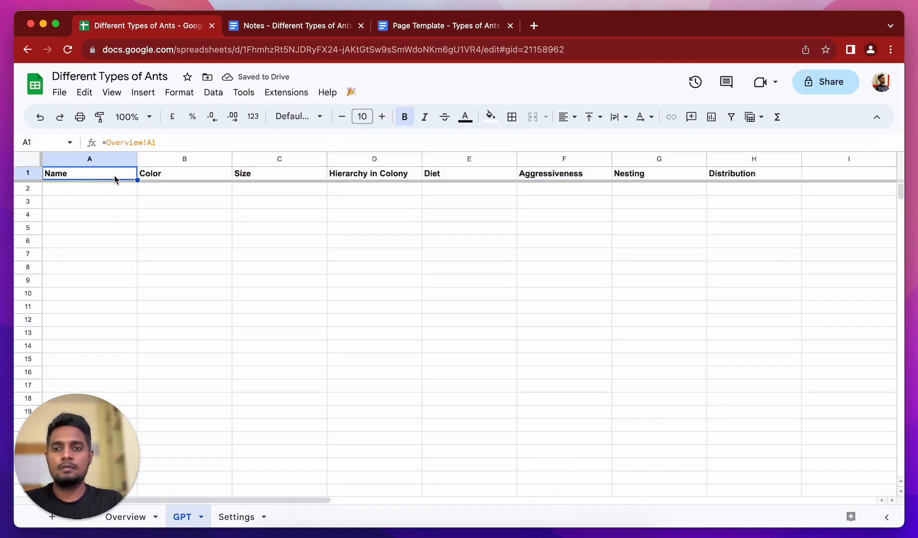
left_click_drag(114, 179, 800, 261)
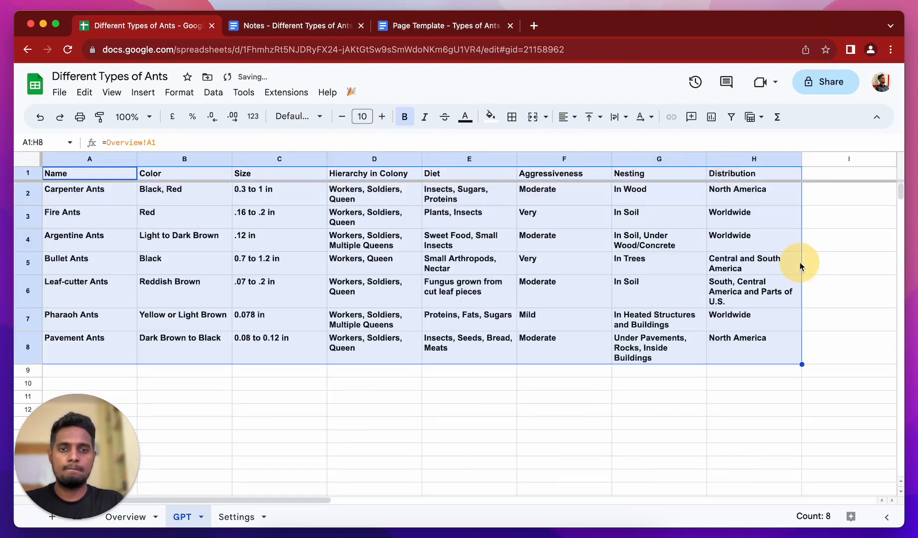
key("ctrl+z")
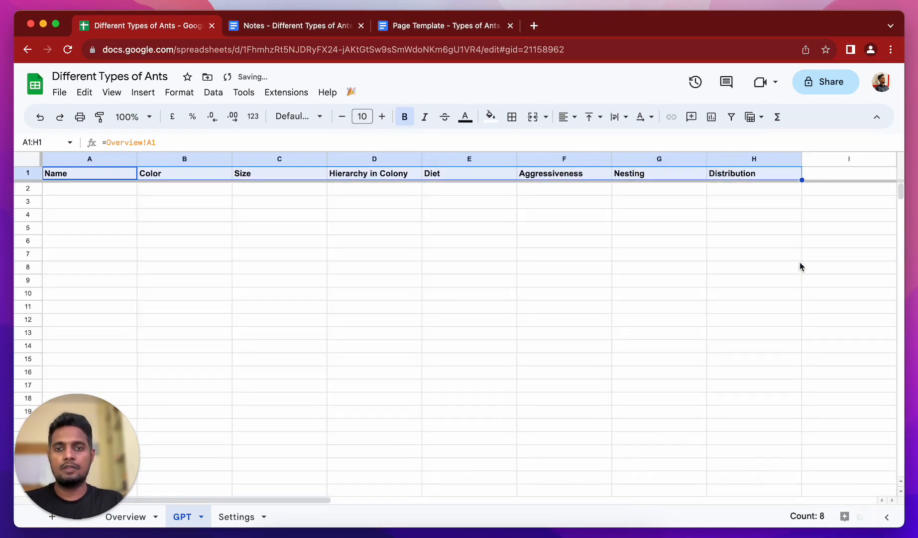
left_click(444, 209)
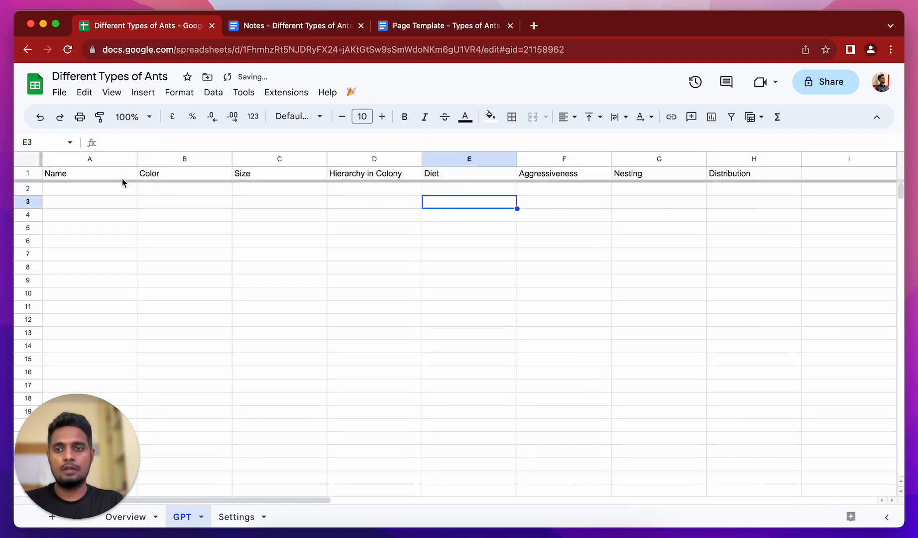
Fill the formulas in A1:H1 down to row 1000 of the GPT sheet.
left_click_drag(121, 180, 757, 179)
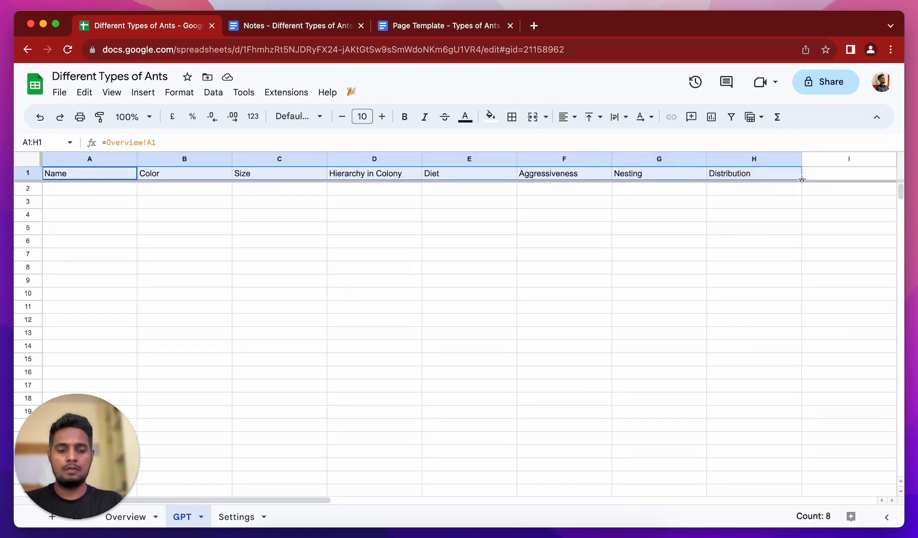
key("ctrl+shift+Down")
key("ctrl+d")
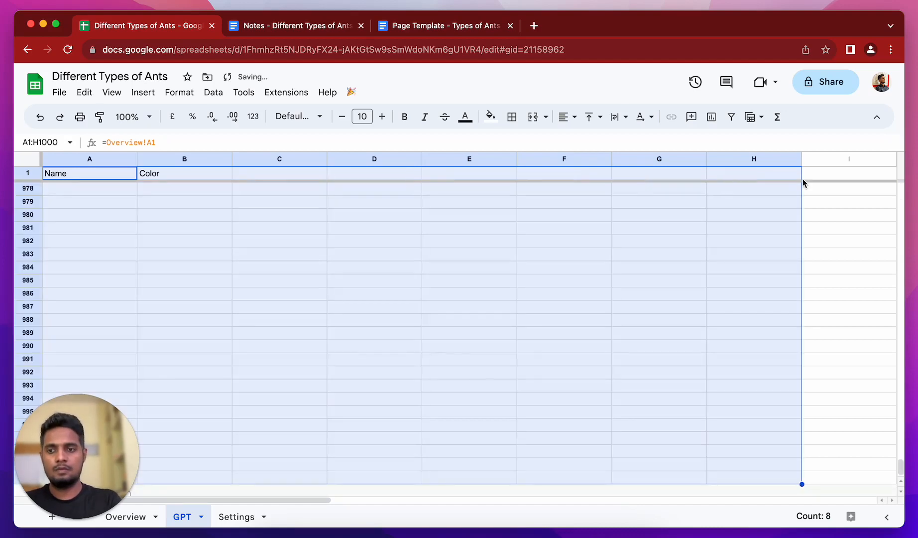
key("Down")
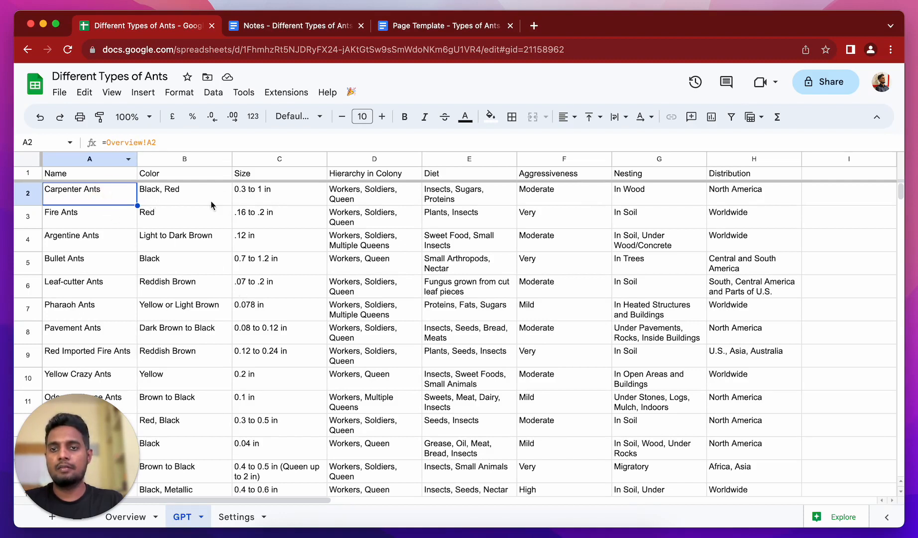
Inspect the reference in D7 of the GPT sheet and the matching Pharaoh Ants row on the Overview sheet.
left_click(361, 314)
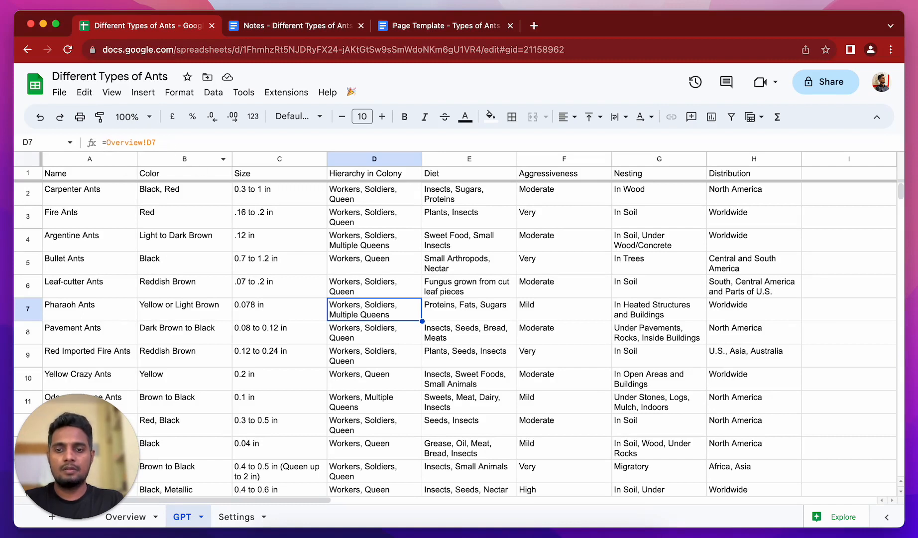
left_click(139, 521)
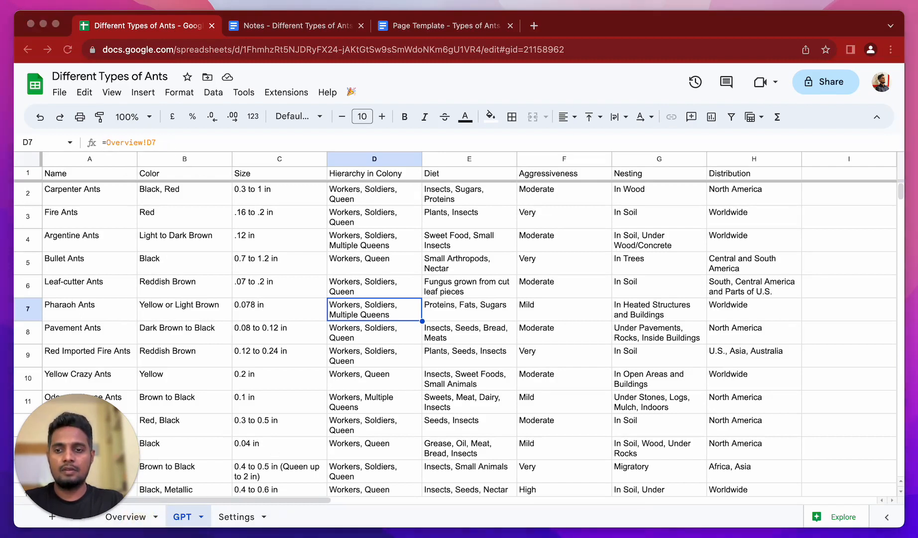
left_click(142, 522)
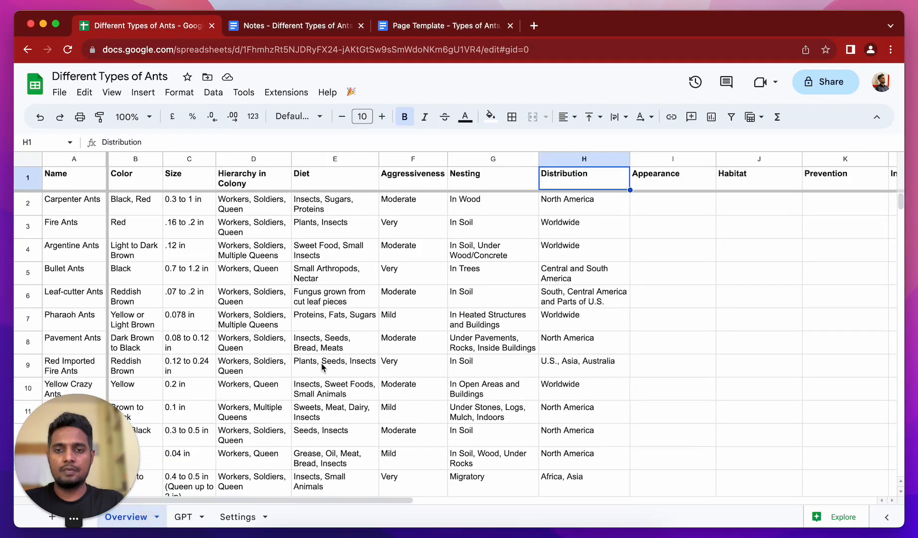
left_click(76, 326)
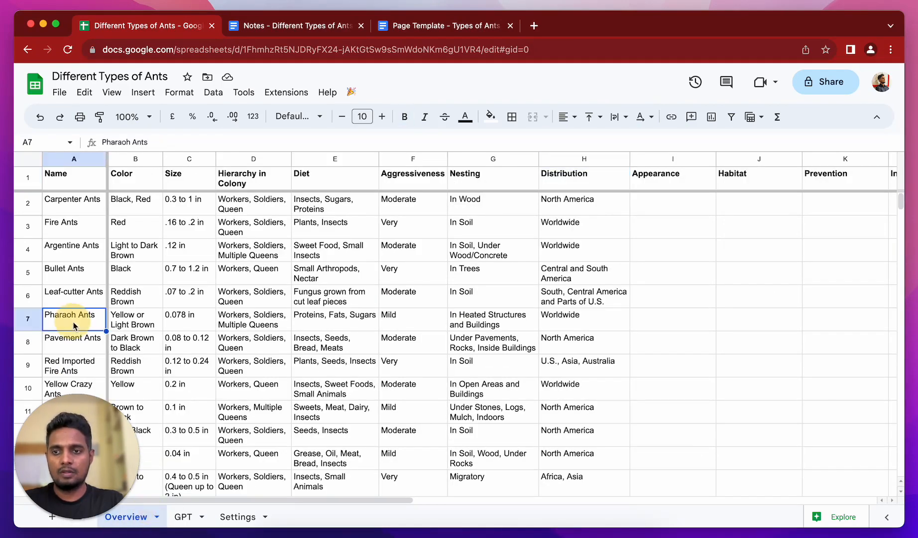
Check the Pharaoh Ants hierarchy cell D7 on the Overview sheet, and freeze column A on the GPT sheet.
left_click(245, 324)
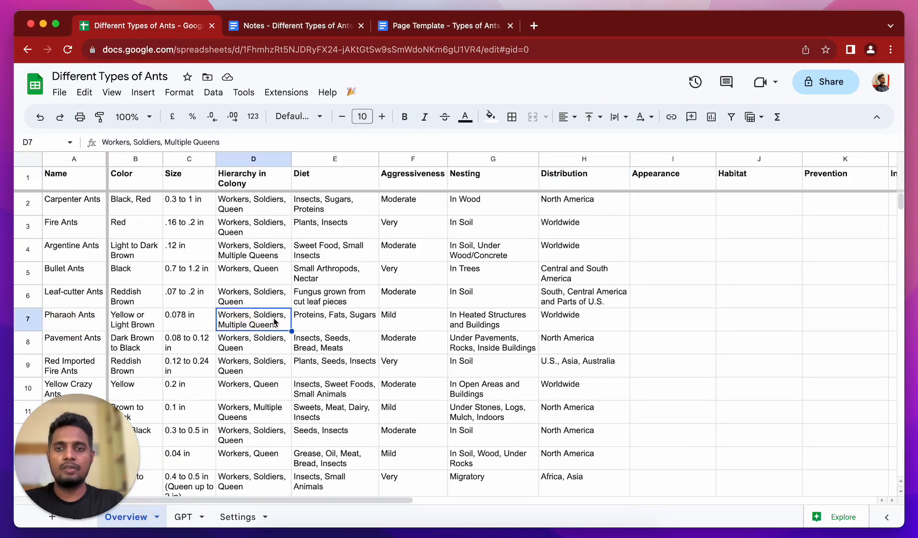
left_click(185, 518)
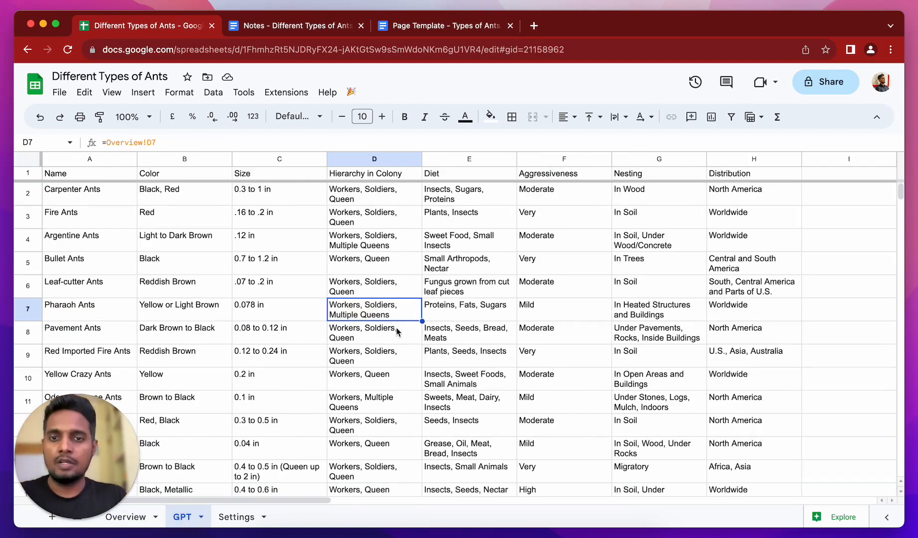
scroll(397, 332, "right", 2)
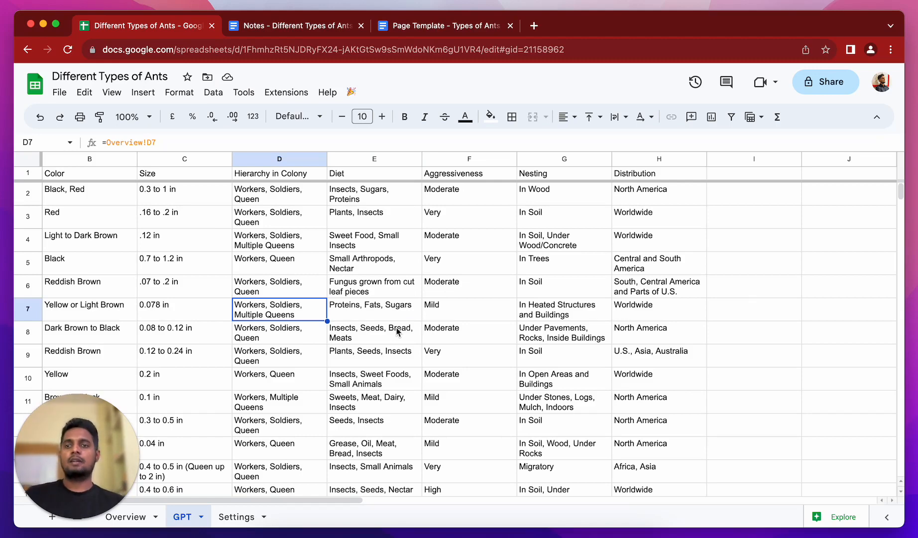
scroll(397, 332, "left", 2)
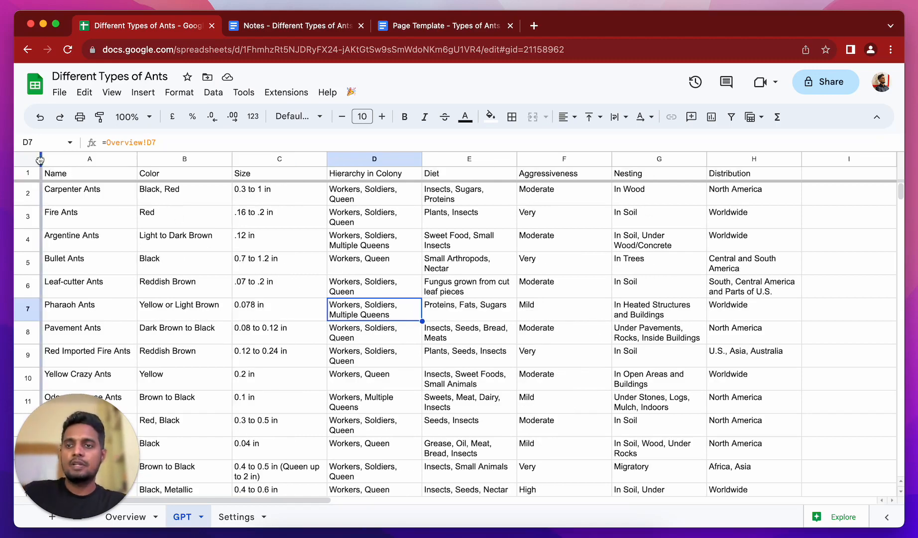
left_click_drag(40, 160, 138, 159)
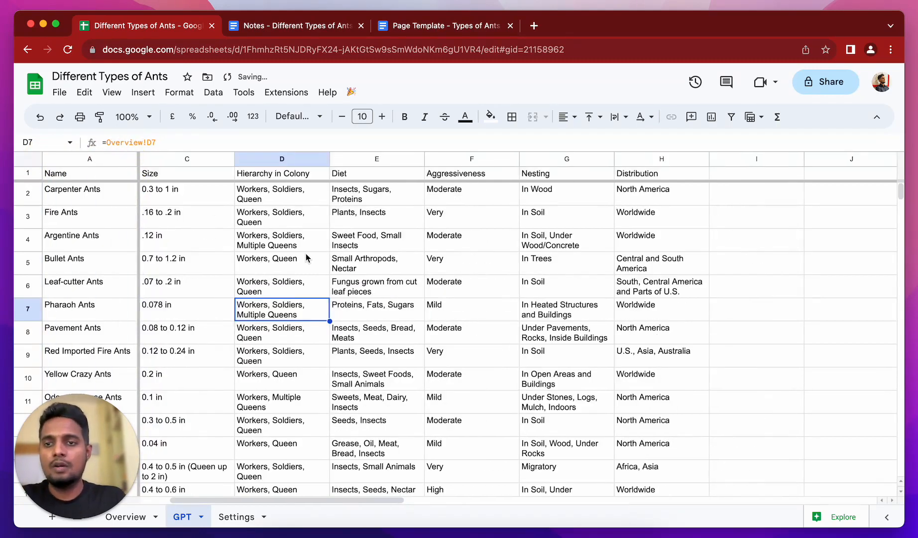
Compare the empty I1 on the GPT sheet with the Overview header in I1 and the data points to prepare in the Notes document.
scroll(307, 258, "right", 5)
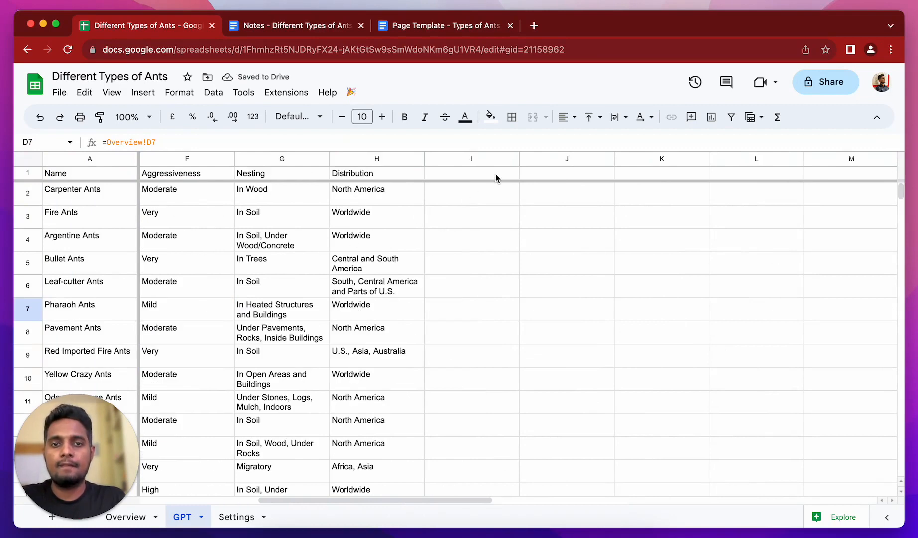
left_click(495, 174)
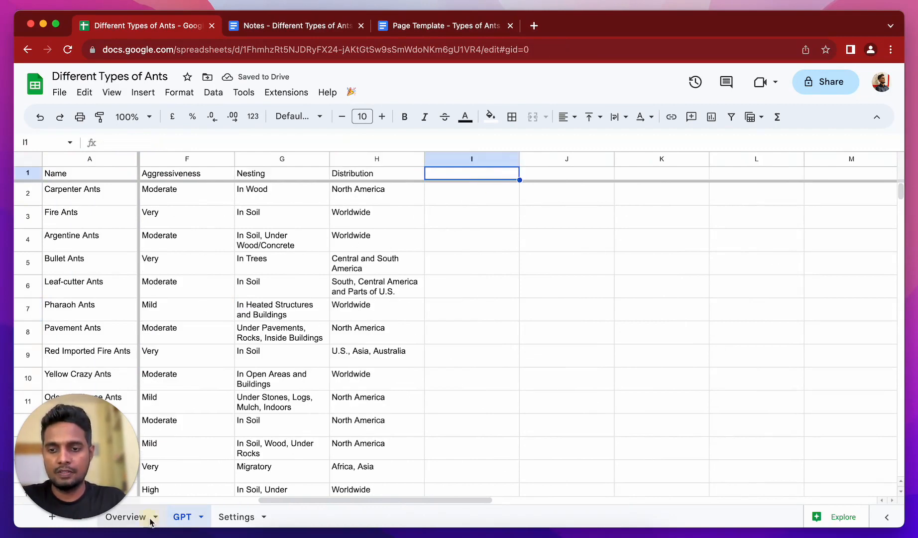
left_click(149, 521)
left_click(673, 180)
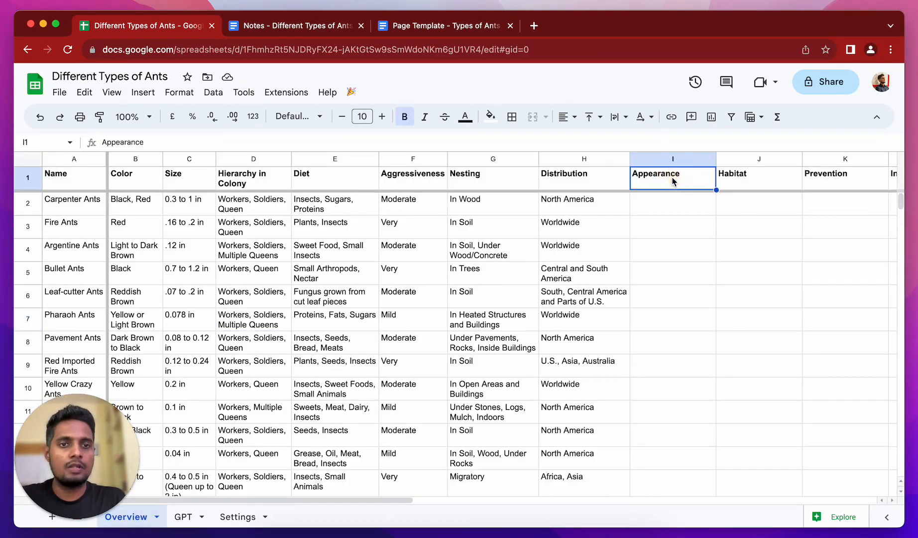
left_click(183, 516)
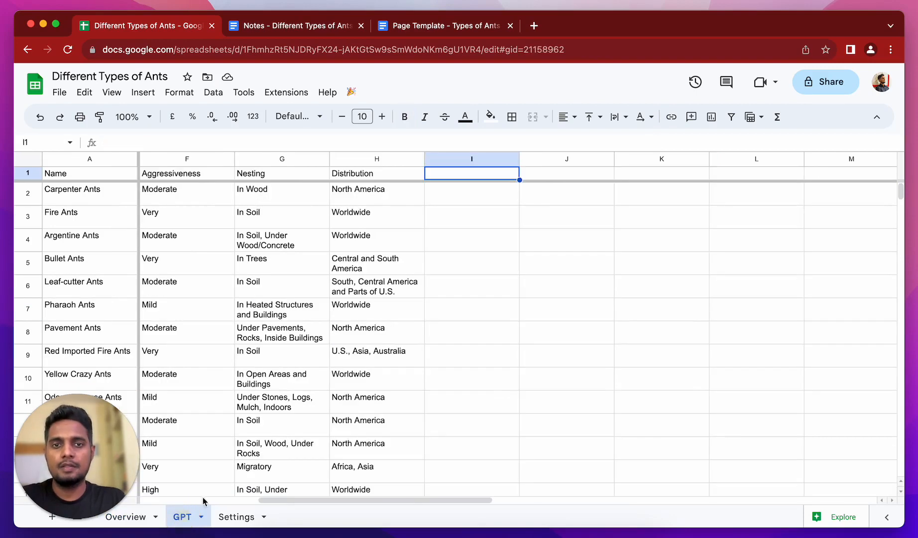
left_click(287, 27)
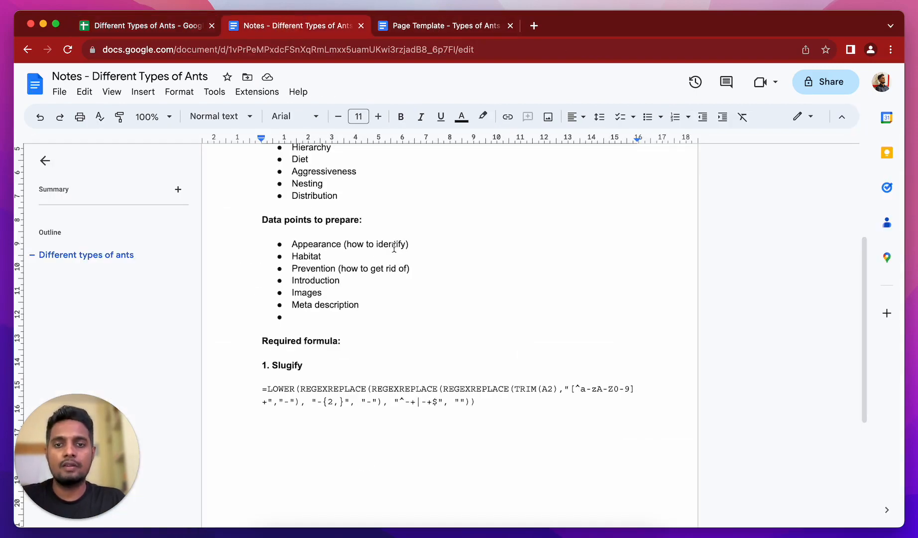
left_click(163, 30)
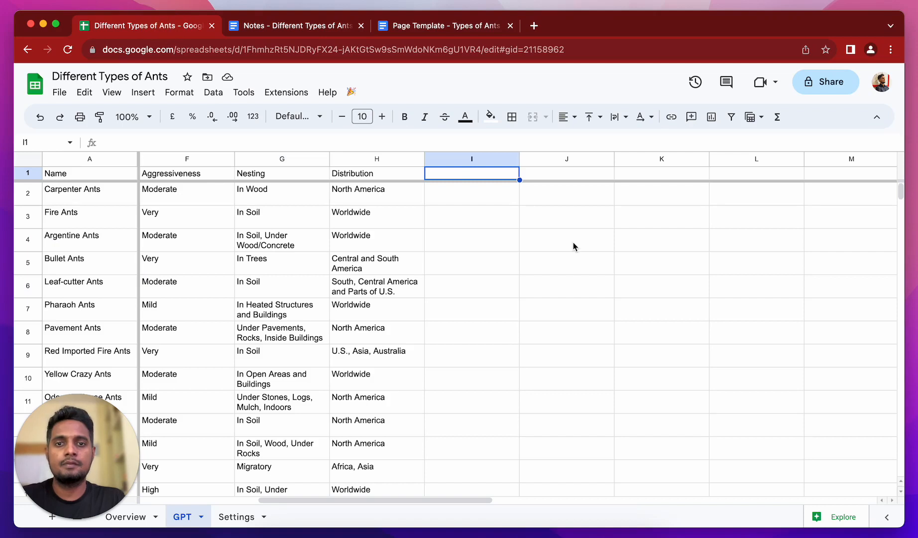
Enter the header "PROMPT - Appearance" in I1 of the GPT sheet.
type("P")
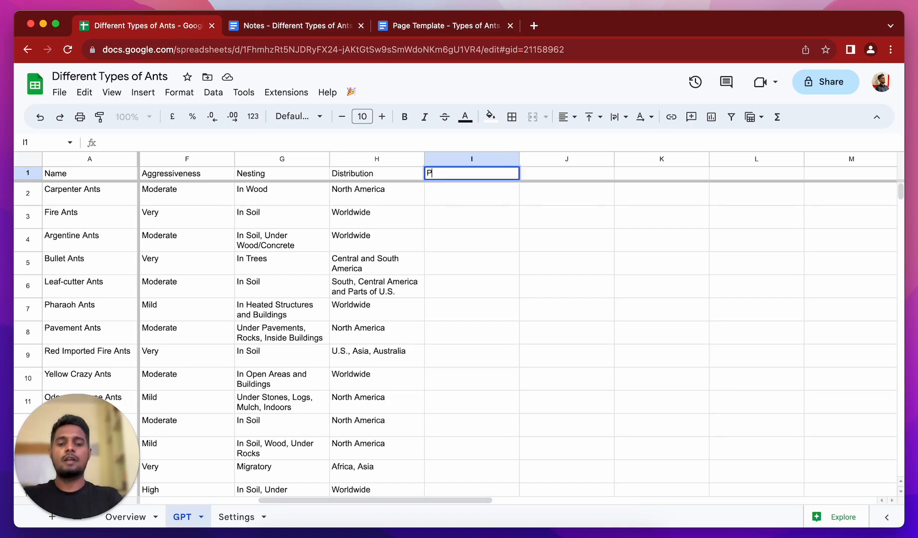
key("BackSpace")
key("BackSpace")
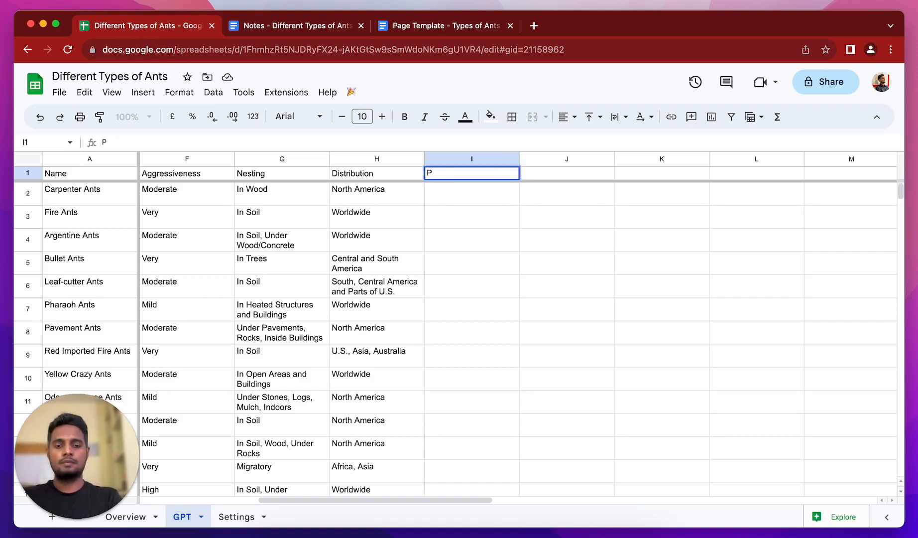
type("ROMPT")
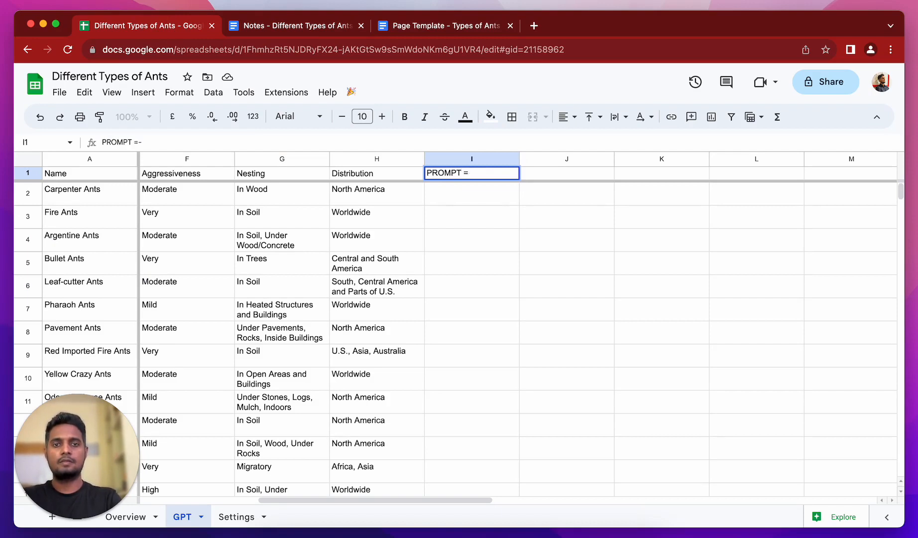
type(" - App")
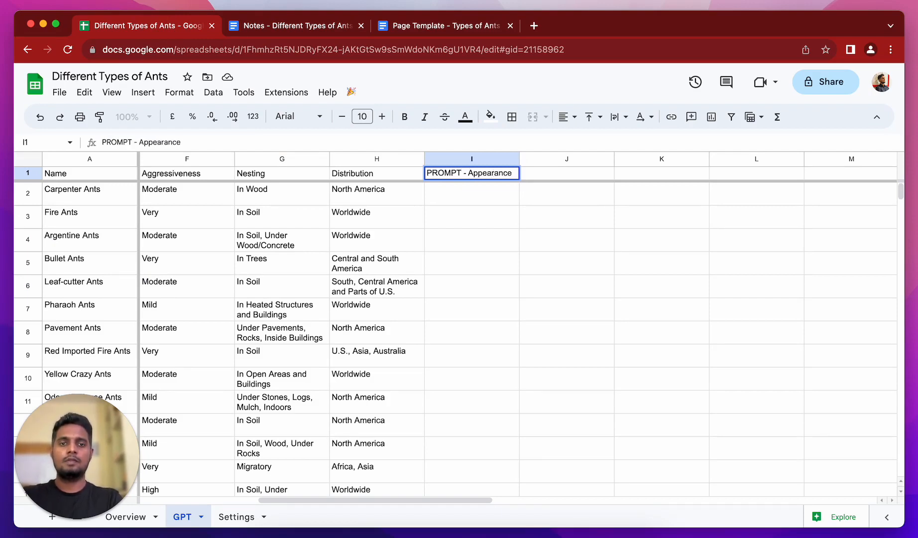
type("earance")
key("Tab")
left_click(515, 176)
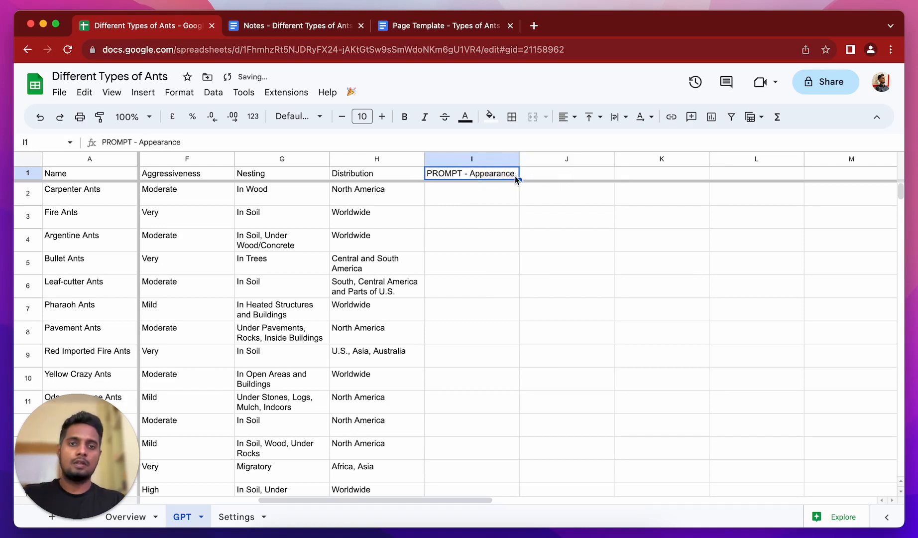
Copy the I1 header into J1 and change it to "OUTPUT - Appearance".
left_click_drag(519, 179, 560, 176)
left_click(553, 176)
double_click(552, 176)
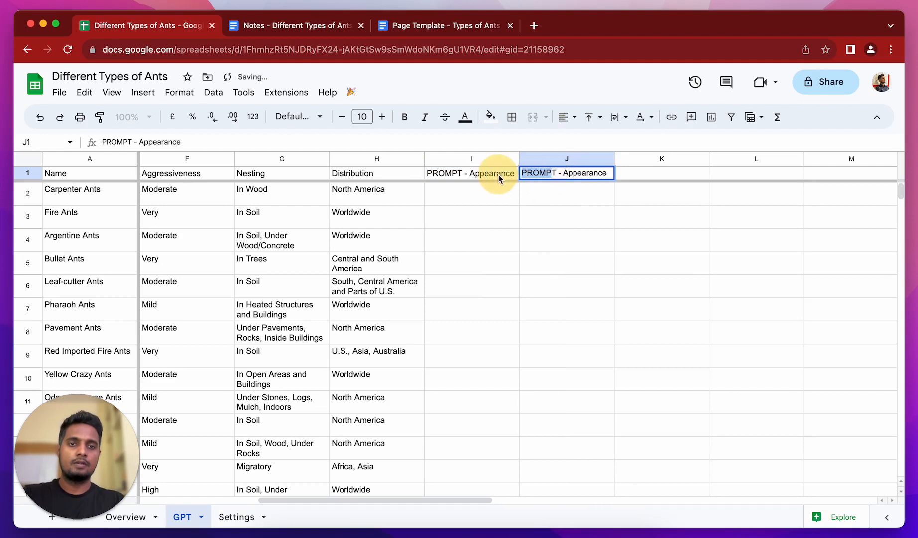
key("BackSpace")
key("BackSpace")
key("BackSpace")
key("BackSpace")
key("BackSpace")
type("OUTPU")
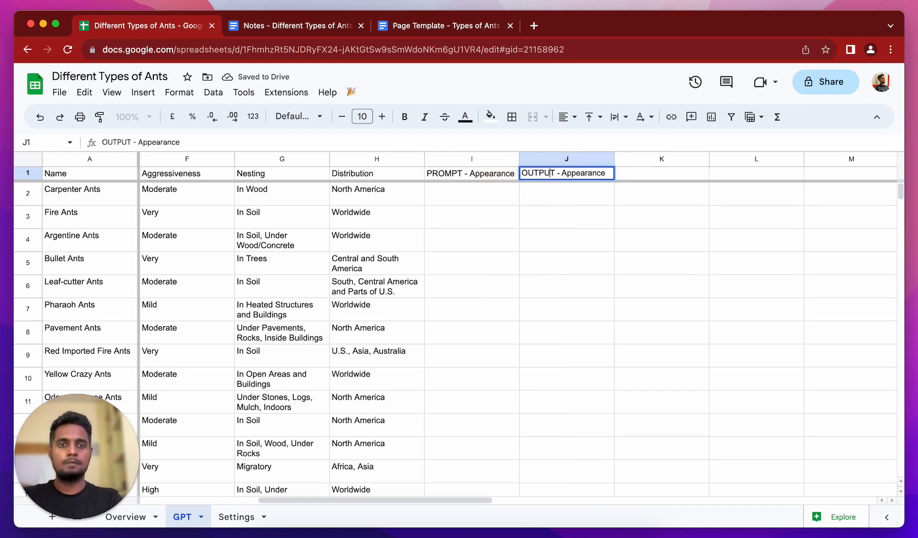
key("Return")
Widen columns I and J together to about one and a half times their width.
left_click(472, 158)
left_click(529, 160, "shift")
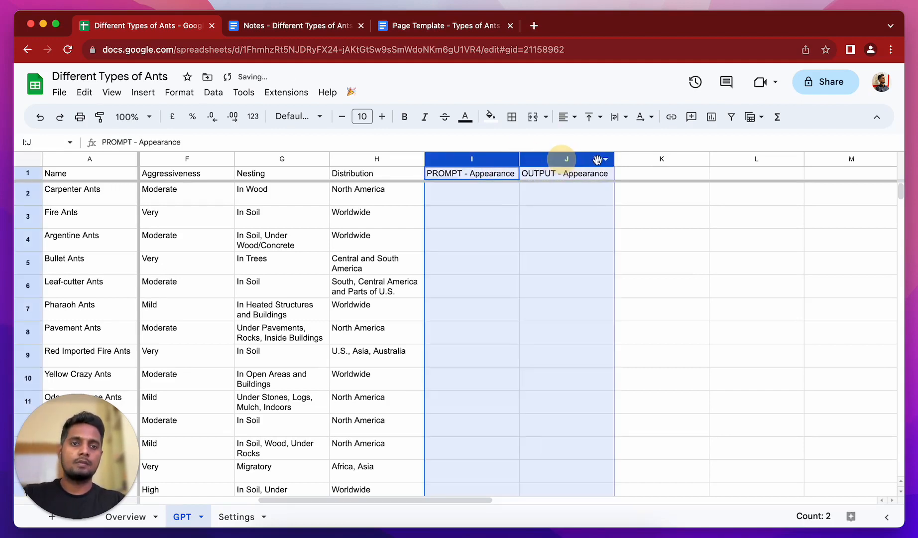
left_click_drag(614, 158, 662, 158)
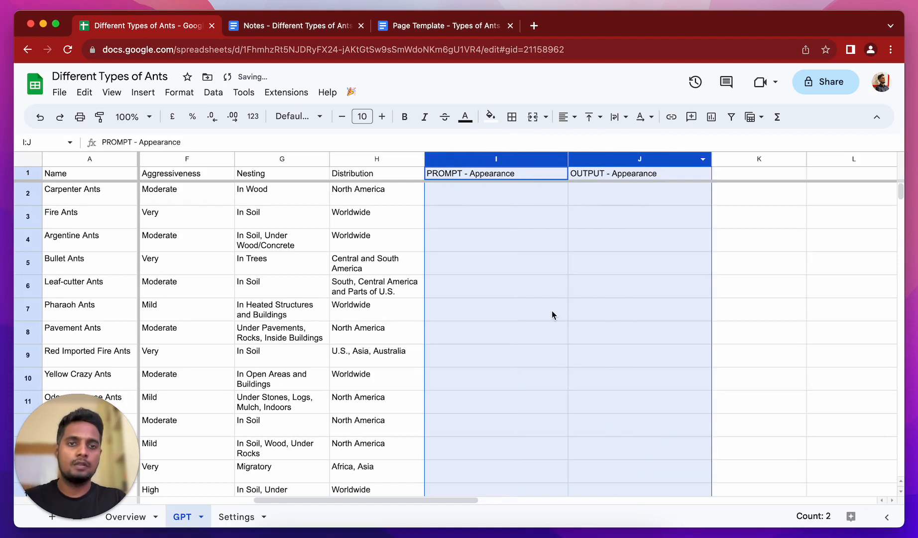
scroll(552, 311, "right", 2)
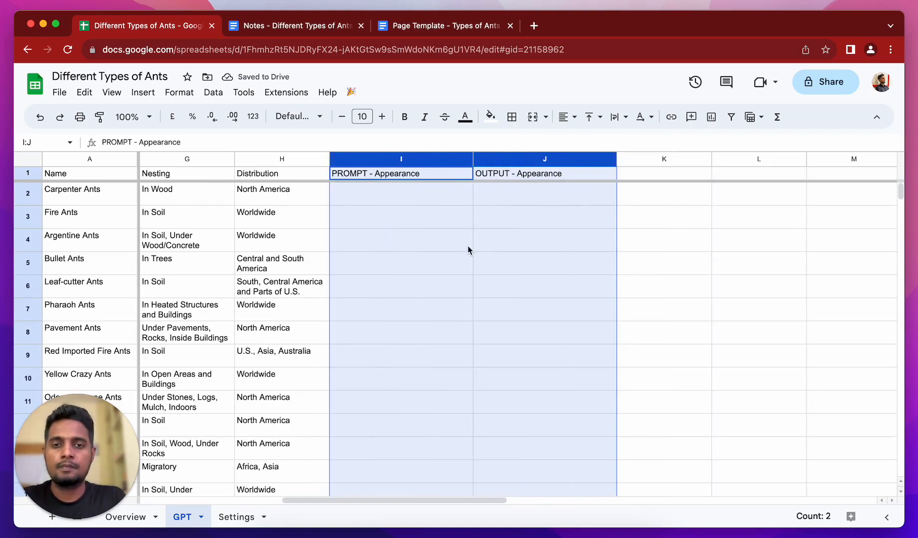
Start a formula in I2 with the text "Write a very short 2 paragraph answer to the question".
left_click(388, 198)
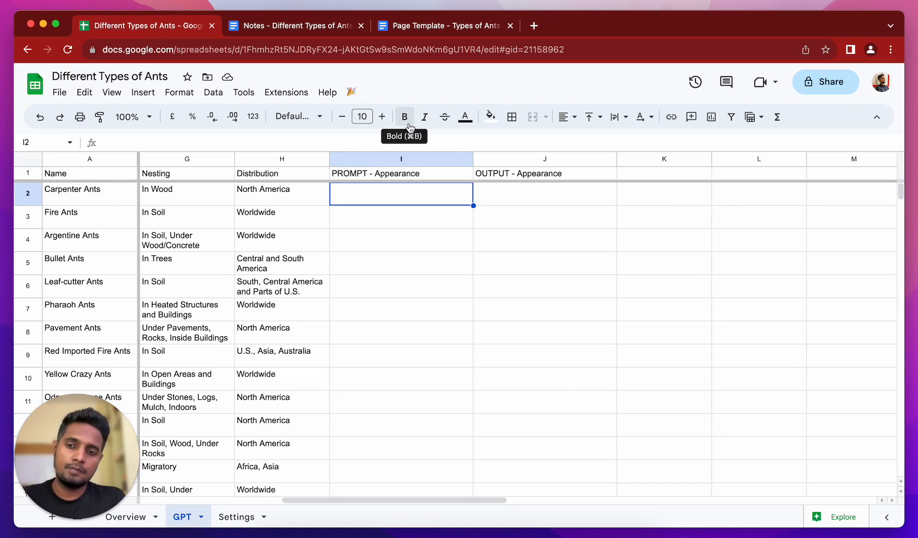
left_click(346, 141)
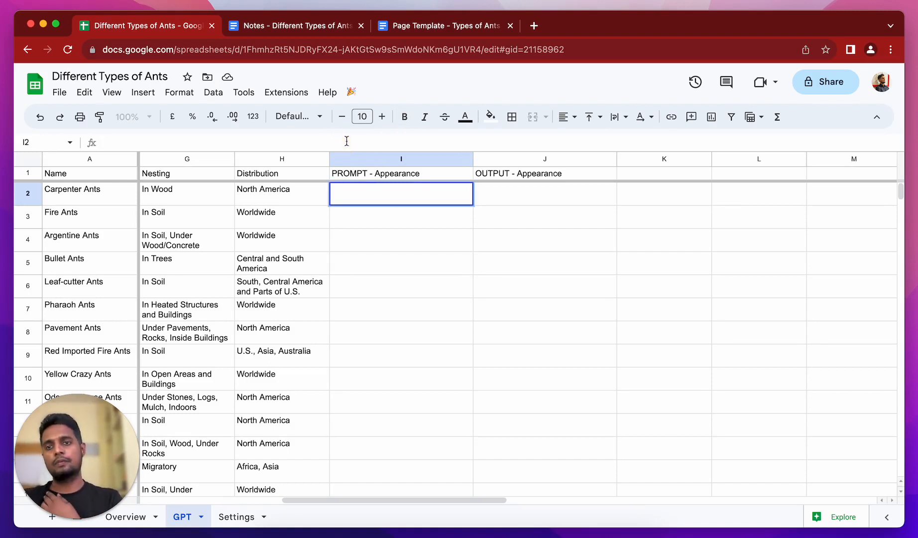
type("=\"")
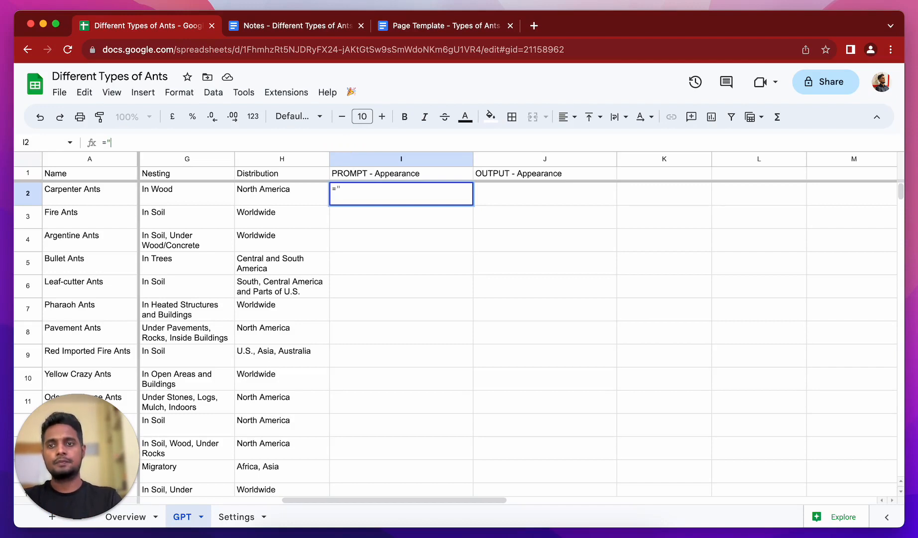
type("Write a ")
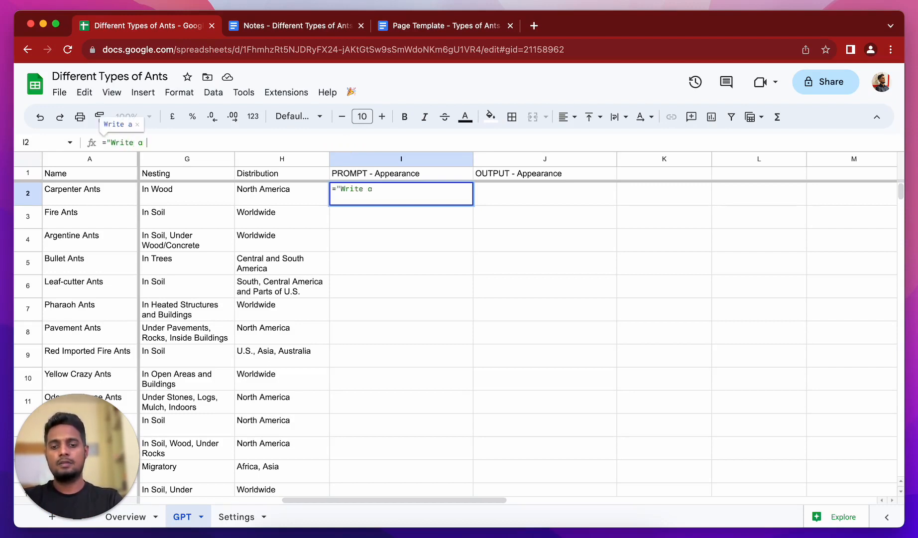
type("very short ")
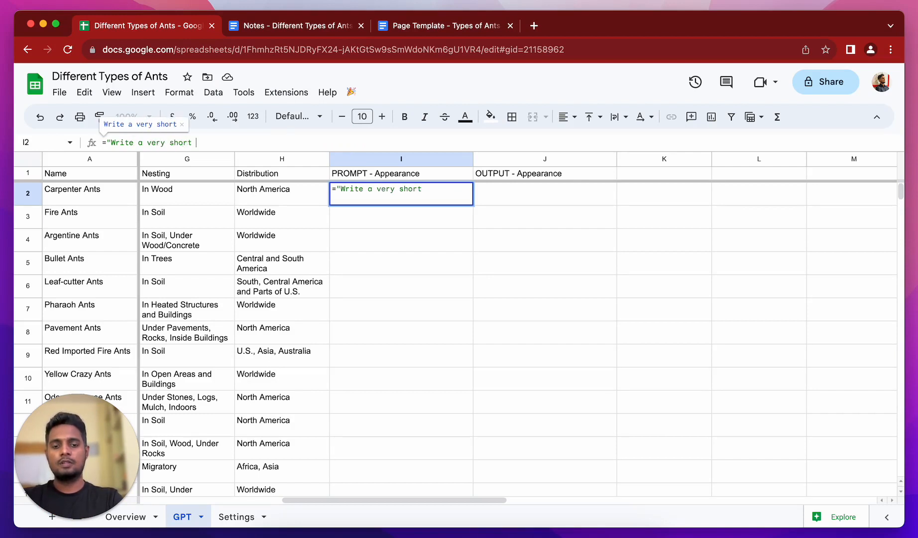
type("2 paragr")
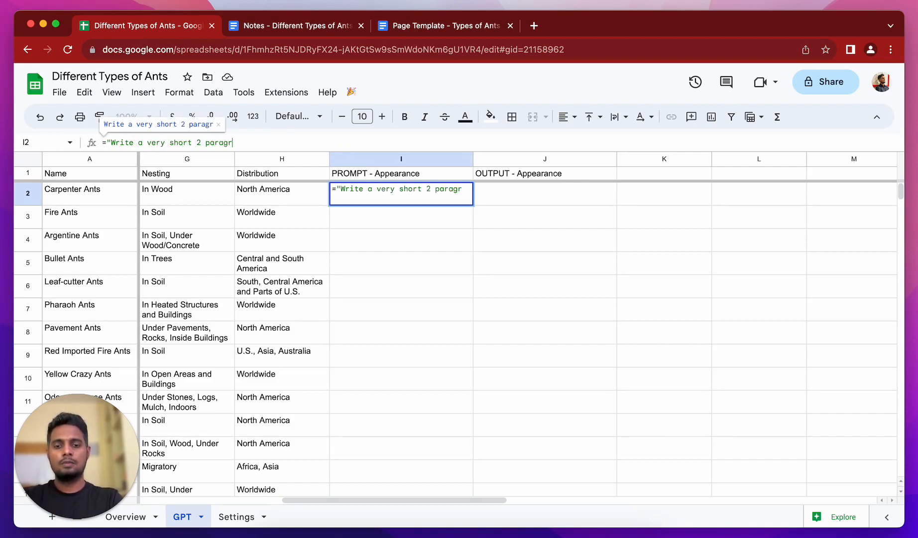
type("aph answer ")
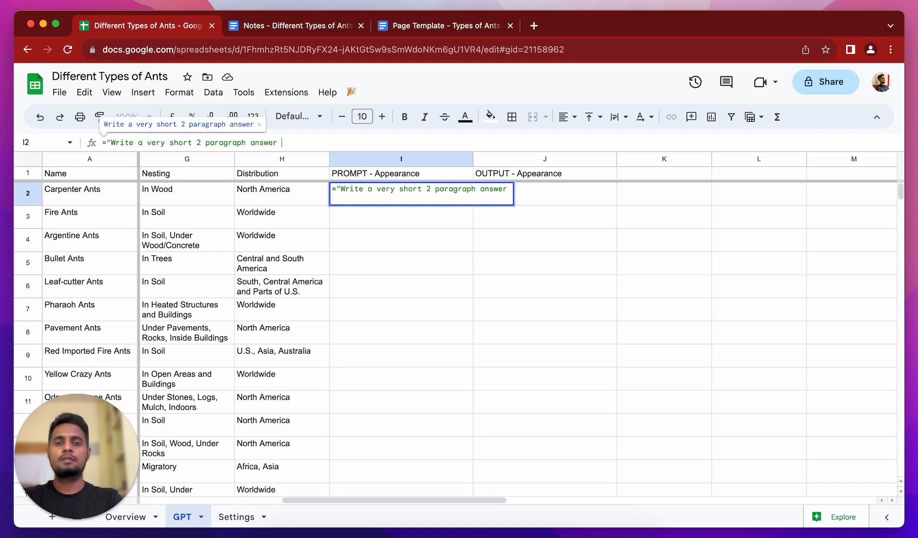
type("to the qe")
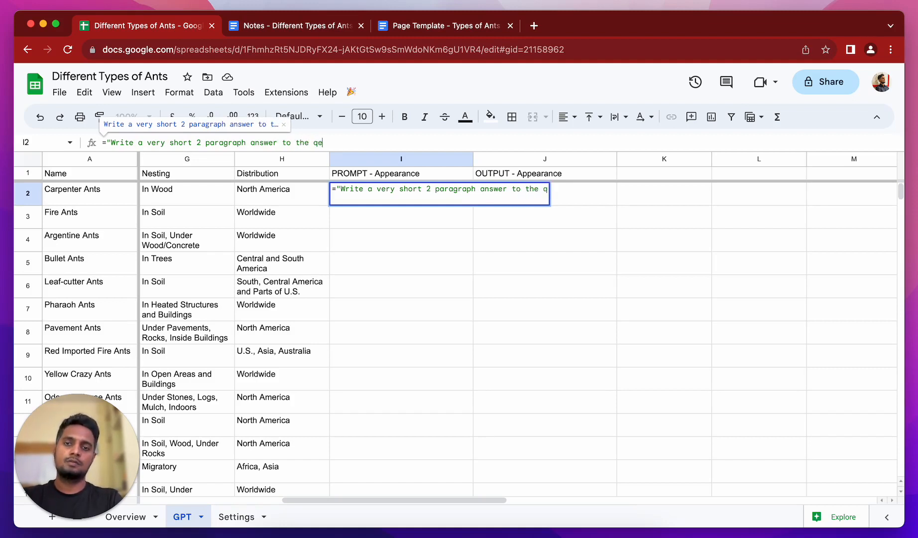
key("BackSpace")
type("ues")
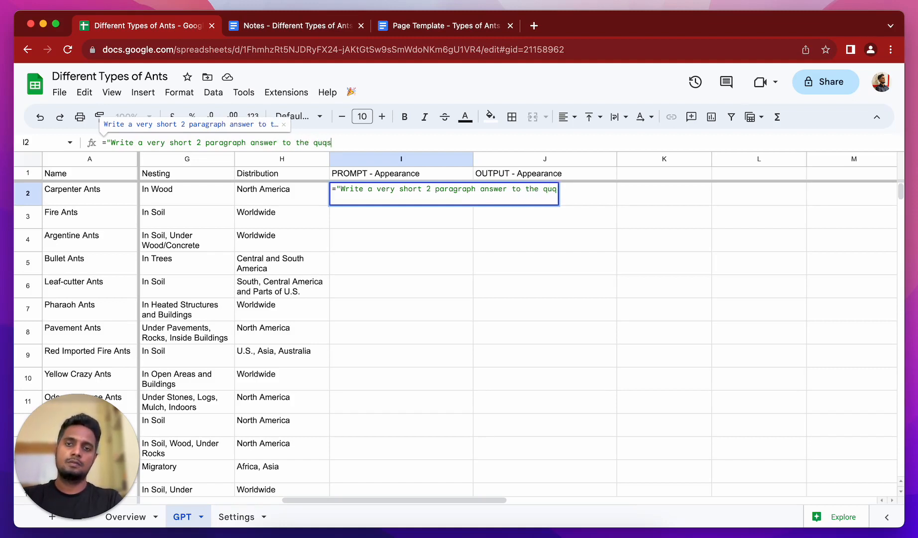
type("tion")
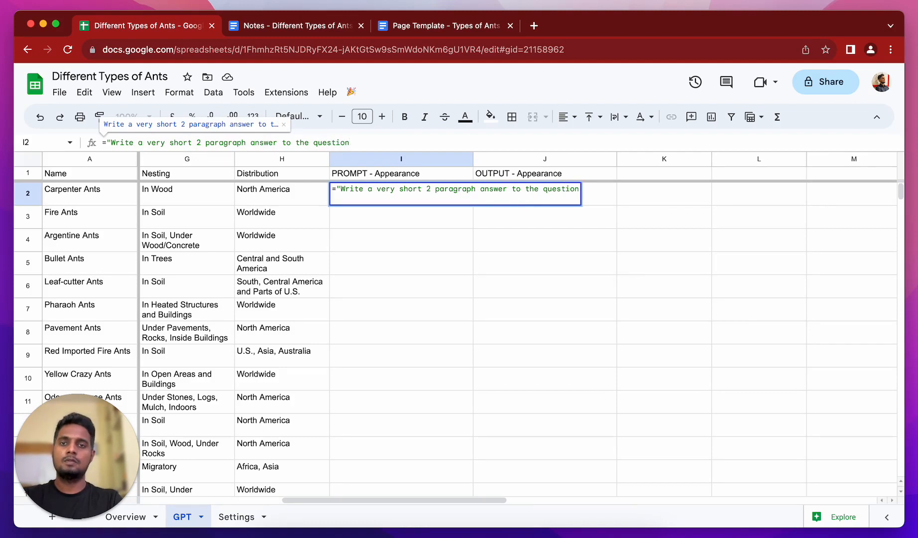
Continue the I2 prompt text with "'how to identify ", append the ant name from A2 and an empty closing string, and commit the formula.
type(" 'how")
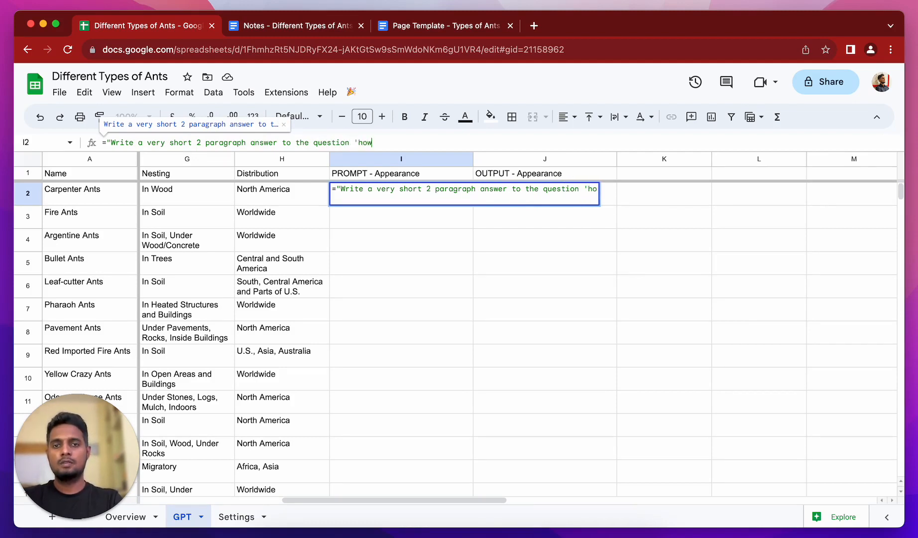
type(" to idento ideni")
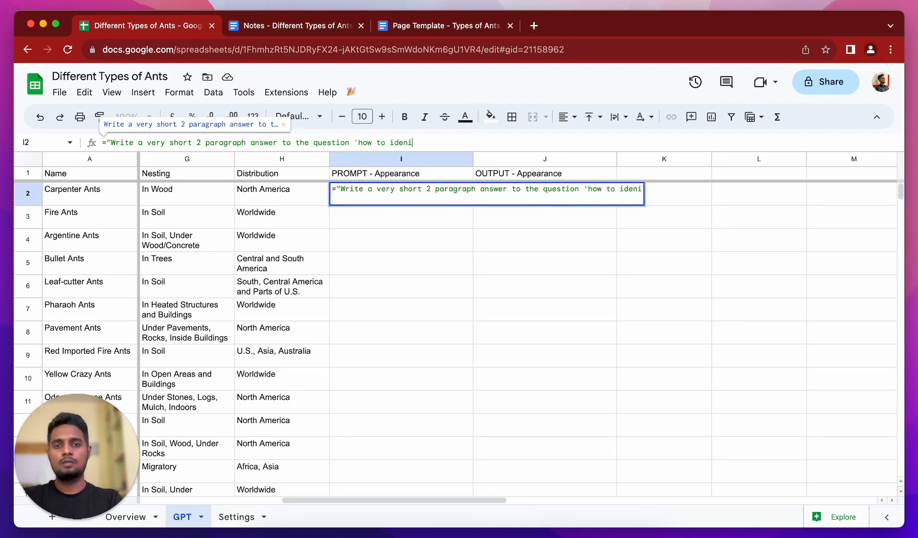
key("BackSpace")
type("ti")
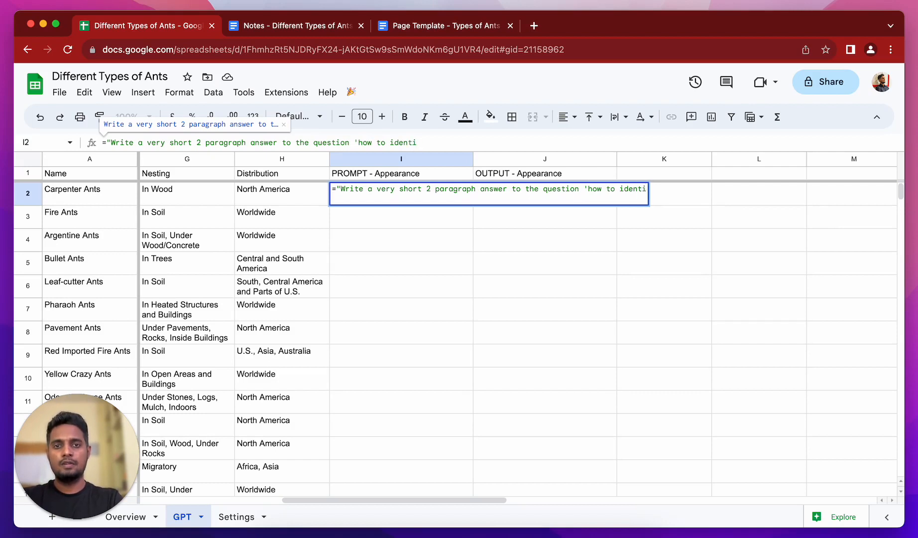
type("fy")
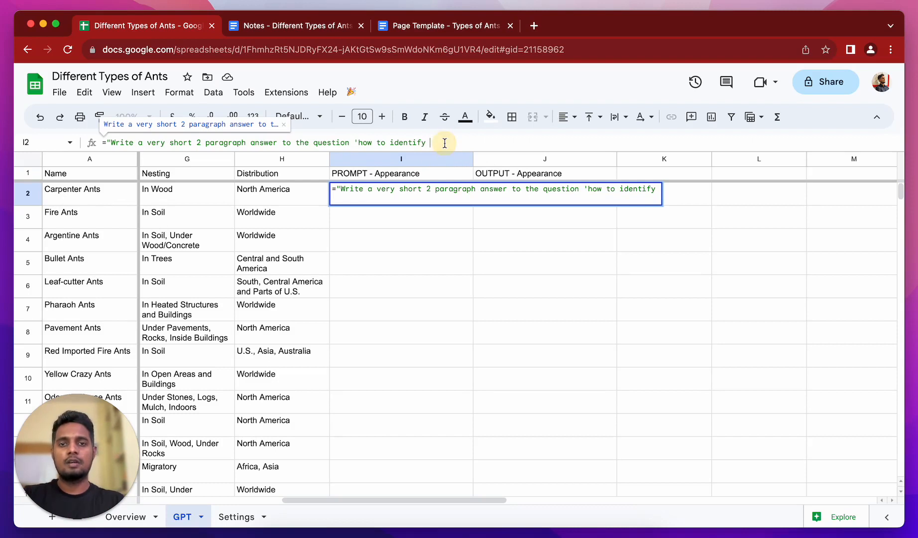
type("\"\"")
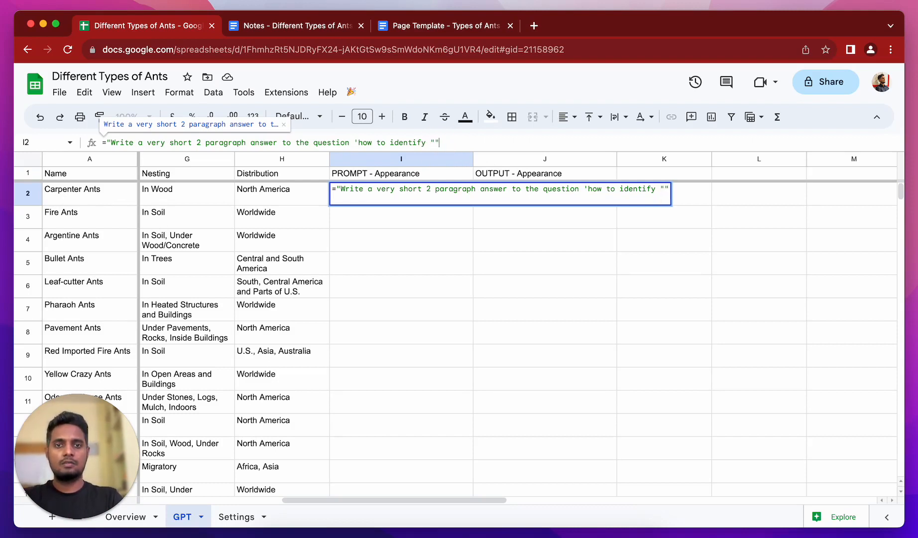
type("&\"A2&")
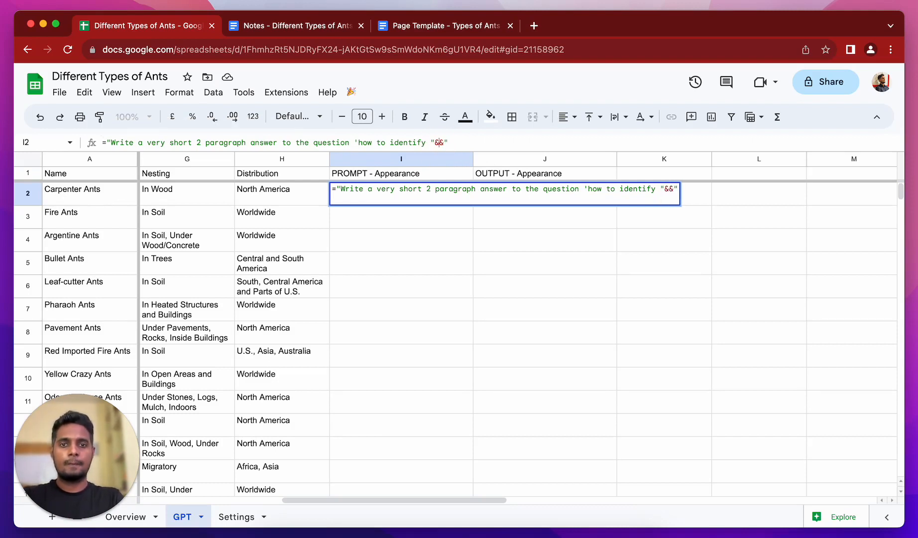
type("\"")
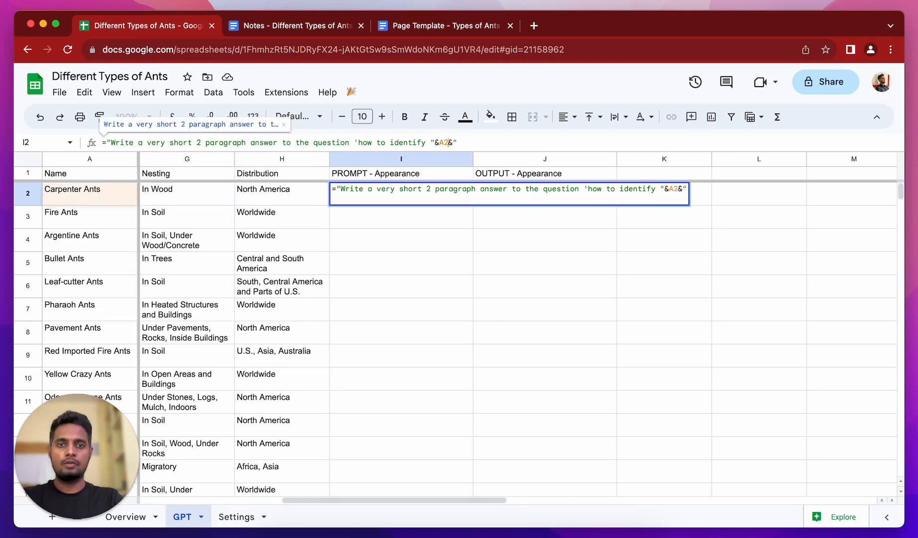
key("Return")
left_click(423, 209)
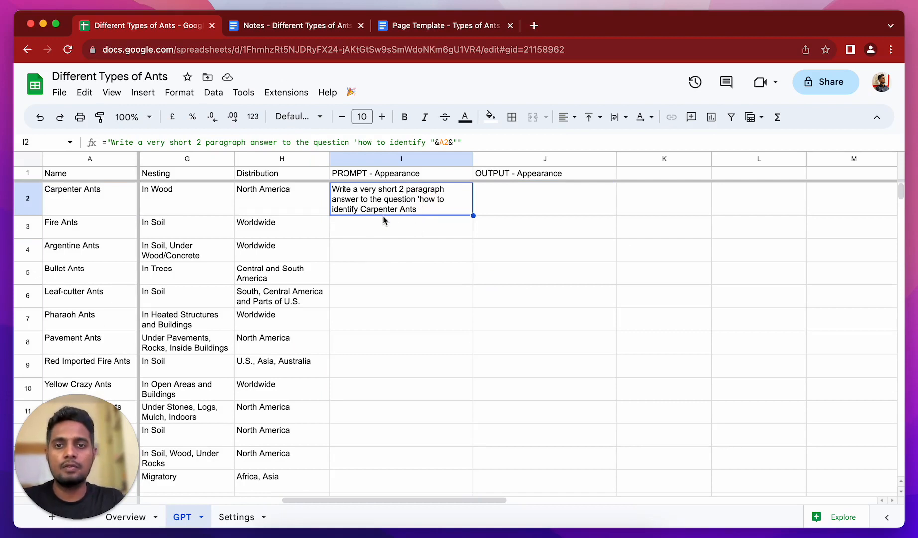
Add "'. Keep the answer " to the closing string after the A2 reference in the I2 formula.
left_click(483, 144)
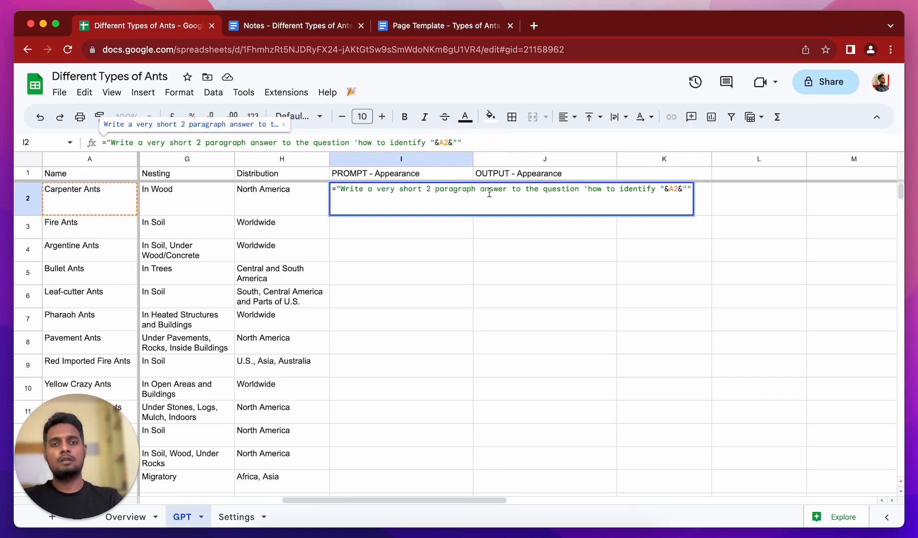
type("'")
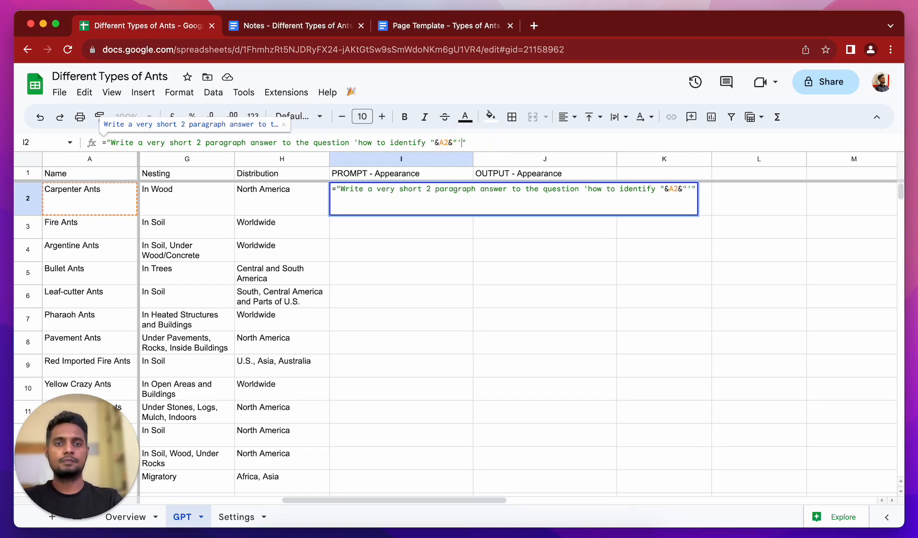
type(". Keep the a")
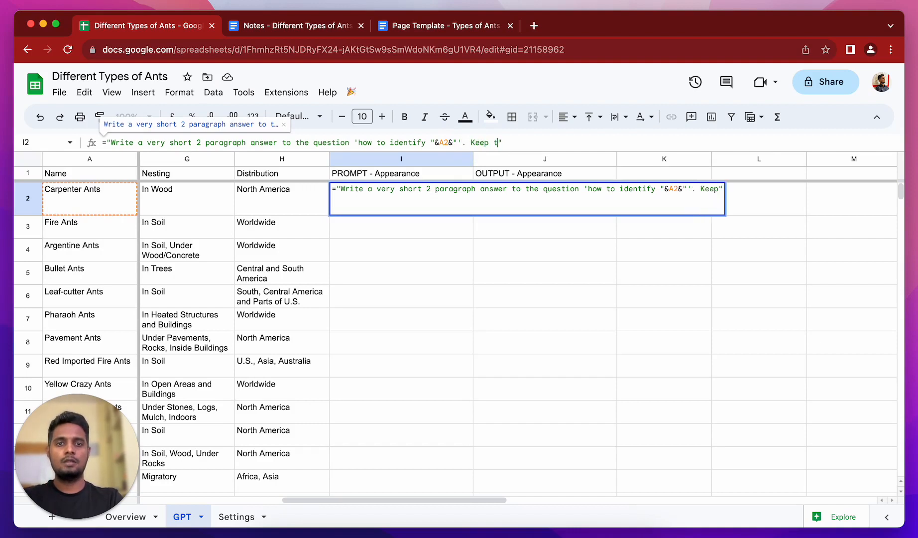
type("nswer")
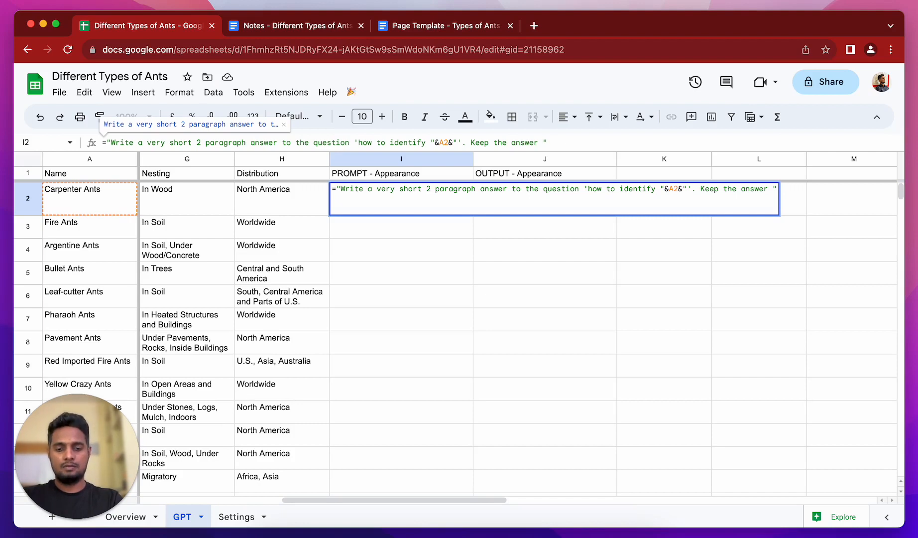
type("aou")
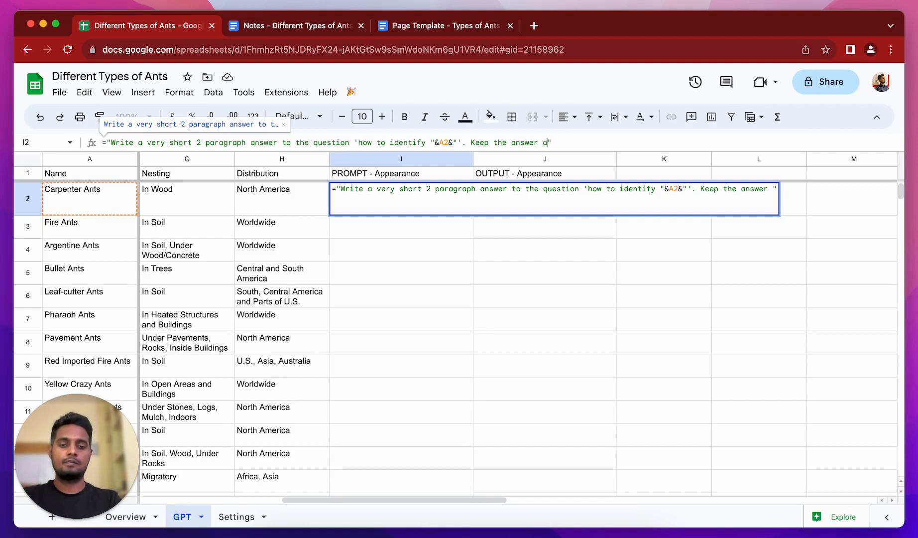
type("und 100")
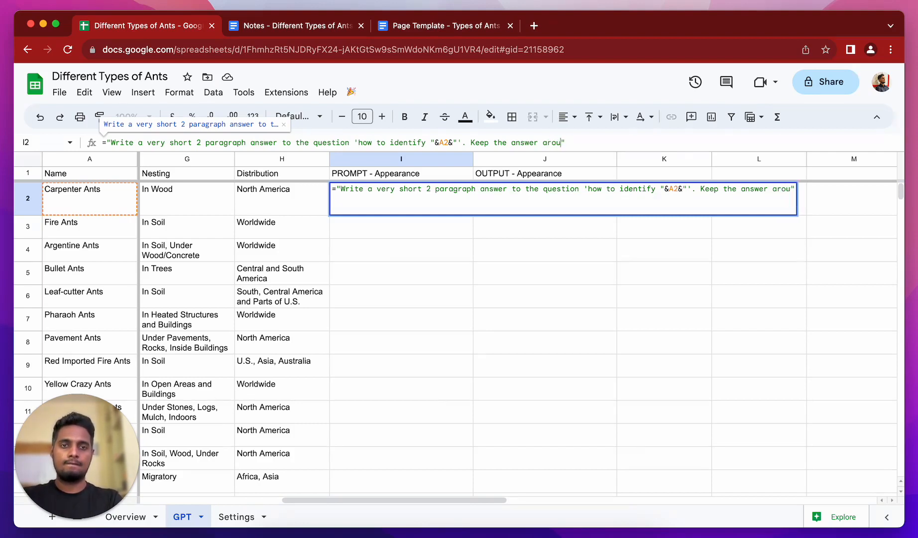
key("BackSpace")
key("BackSpace")
key("BackSpace")
key("BackSpace")
key("BackSpace")
key("BackSpace")
key("BackSpace")
key("BackSpace")
key("BackSpace")
key("BackSpace")
key("BackSpace")
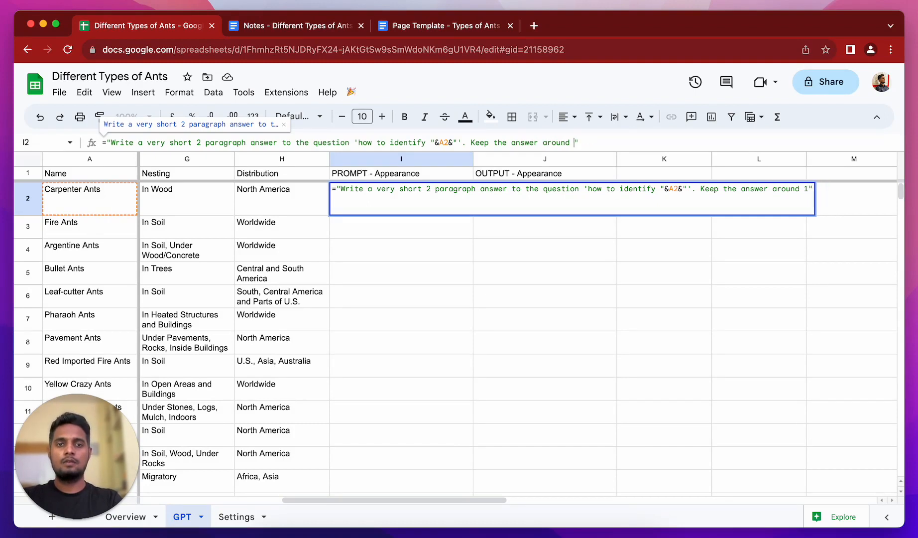
Finish the I2 prompt formula with "less than 100 words." and commit it.
type("less than 100 ")
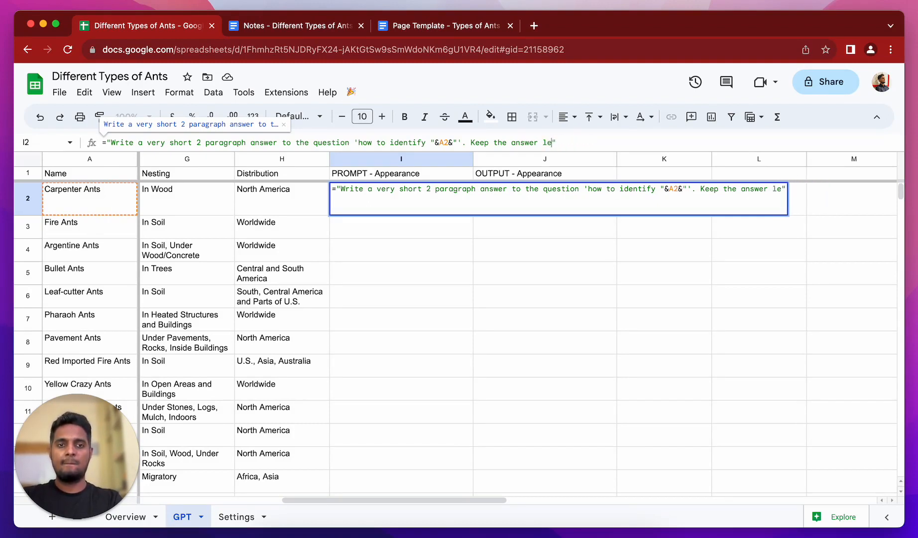
type("words.")
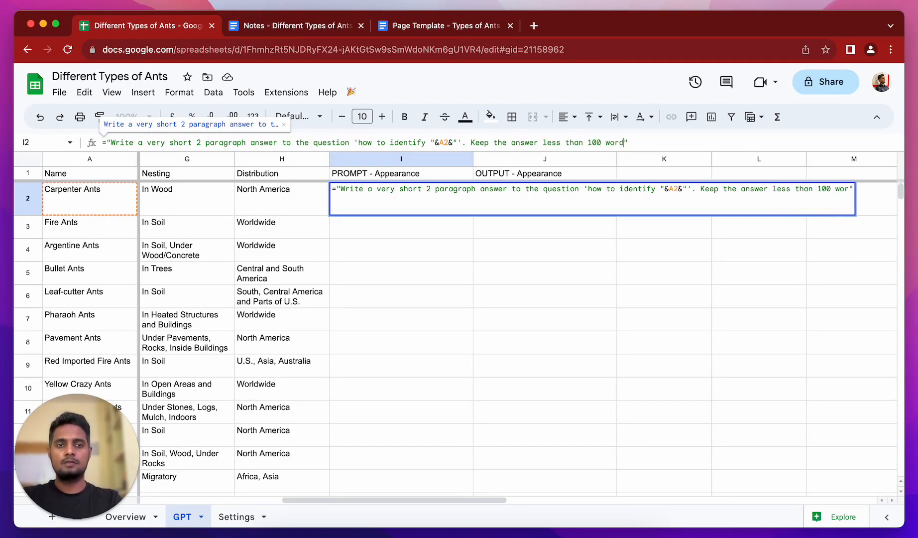
key("Return")
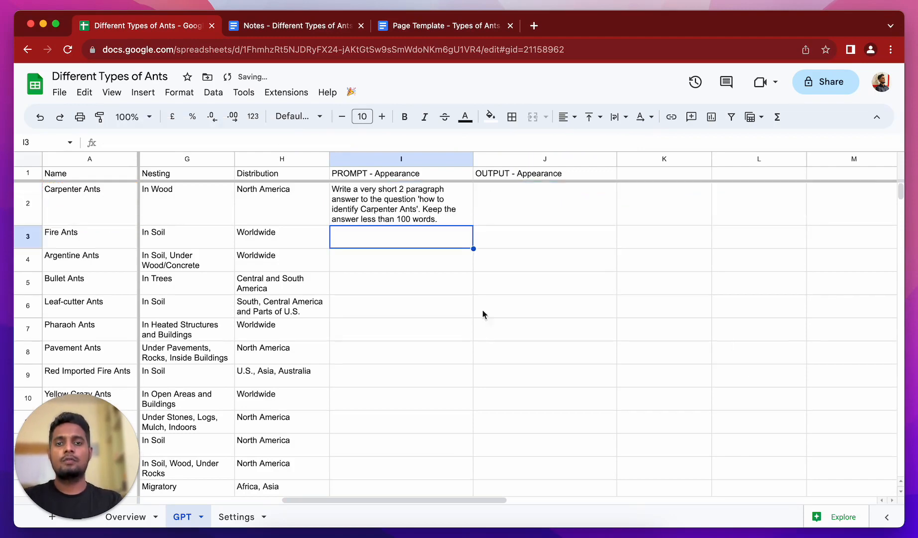
Examine the I2 prompt formula, the row 2 ant data from column B onward, and the prompt and output columns for Appearance.
left_click(401, 216)
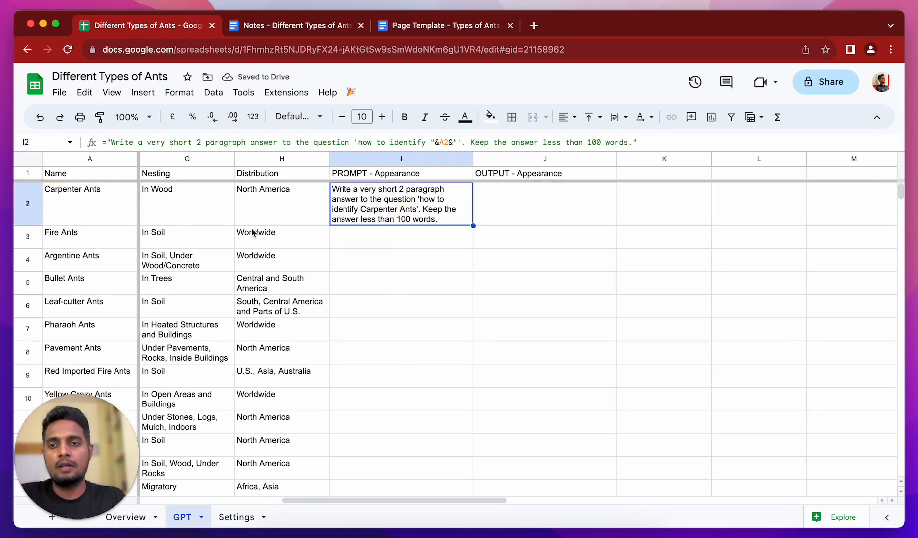
scroll(193, 199, "left", 10)
left_click_drag(193, 198, 657, 197)
scroll(510, 289, "right", 10)
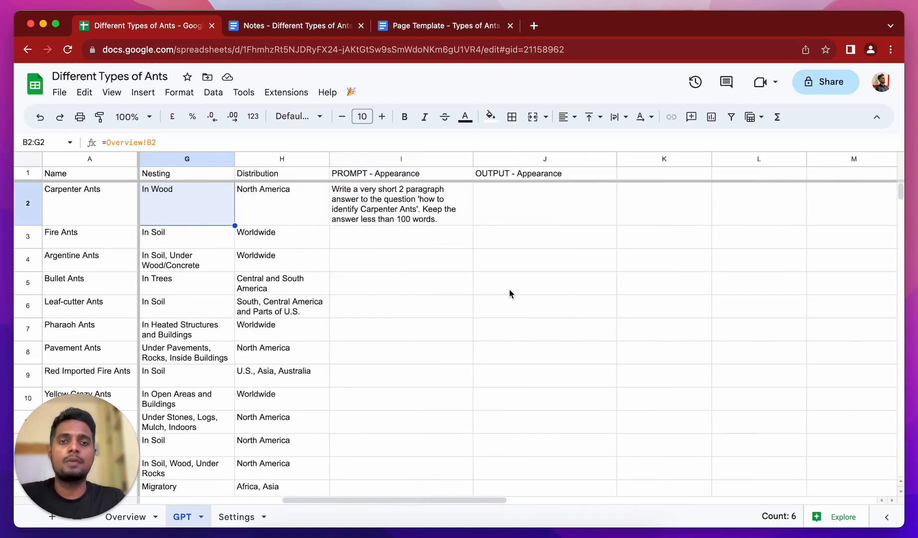
left_click(323, 194)
left_click(489, 203)
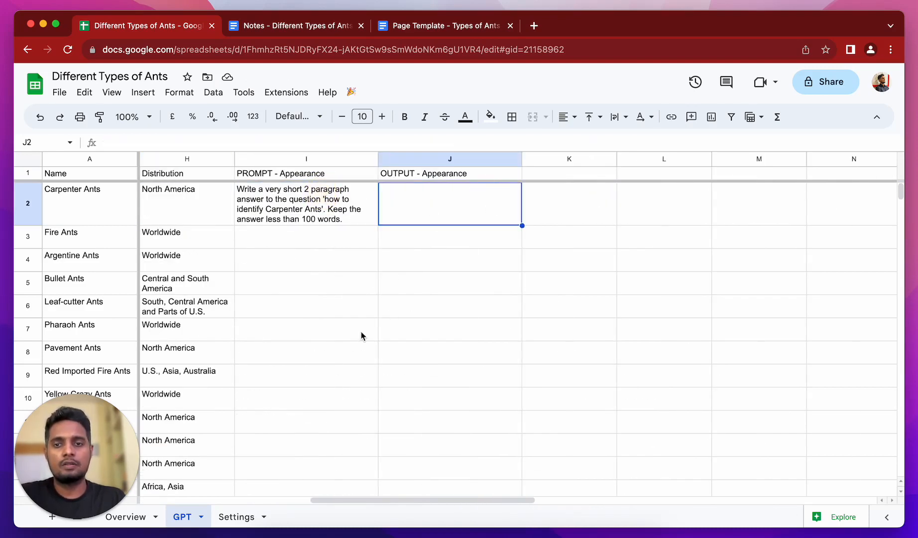
left_click(316, 158)
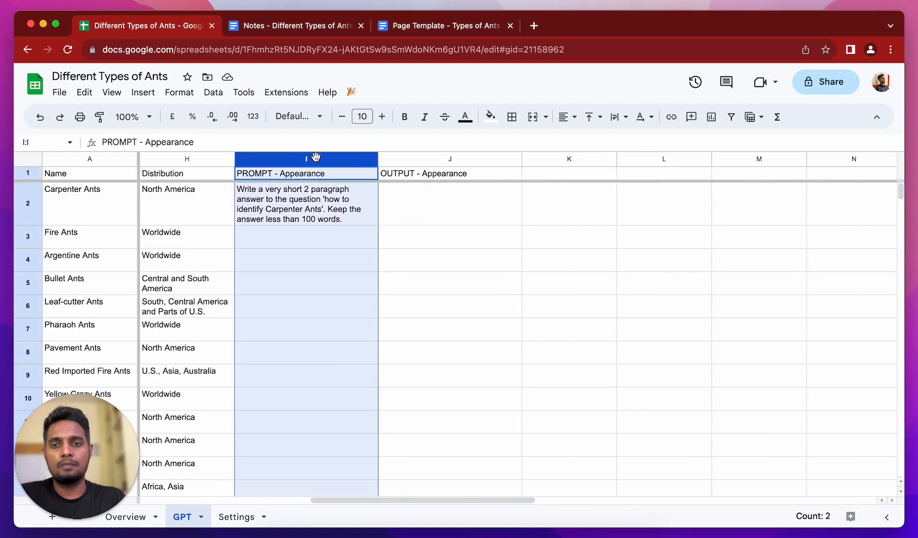
left_click(319, 203)
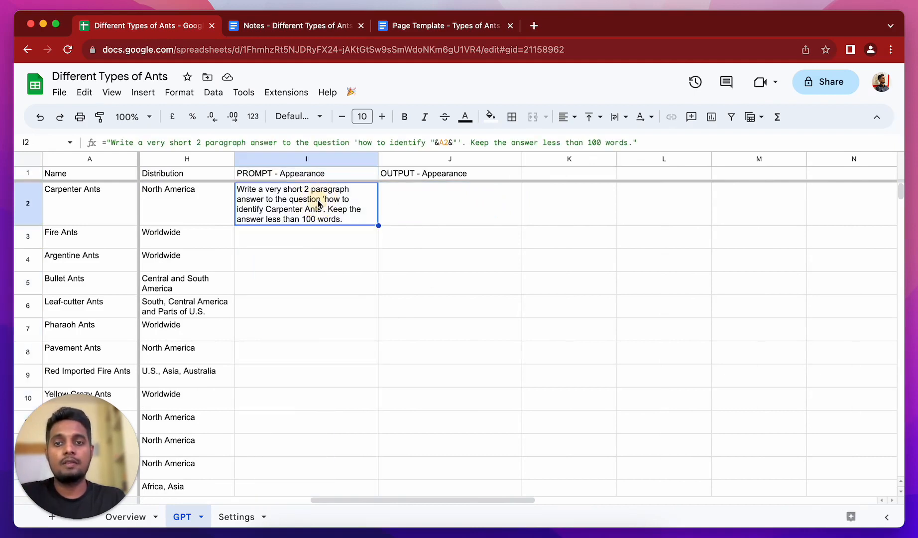
left_click(462, 158)
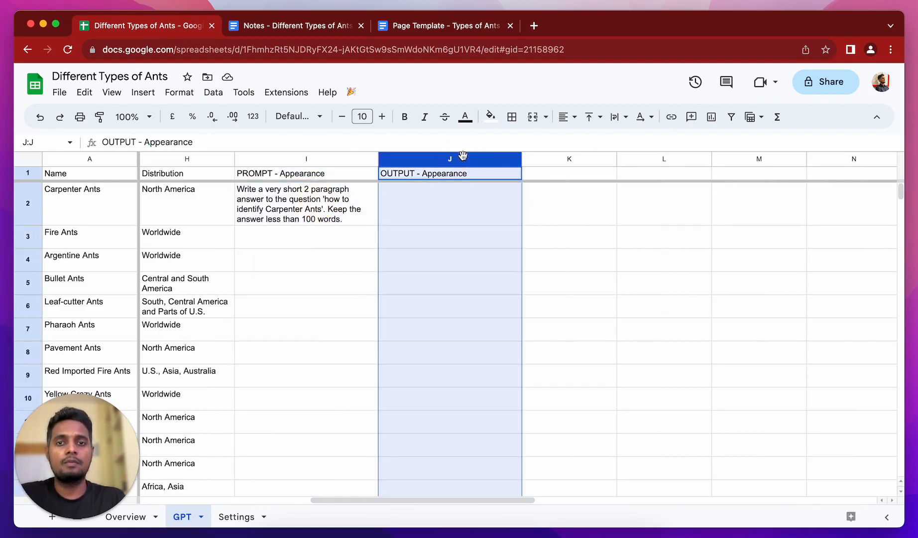
left_click(474, 208)
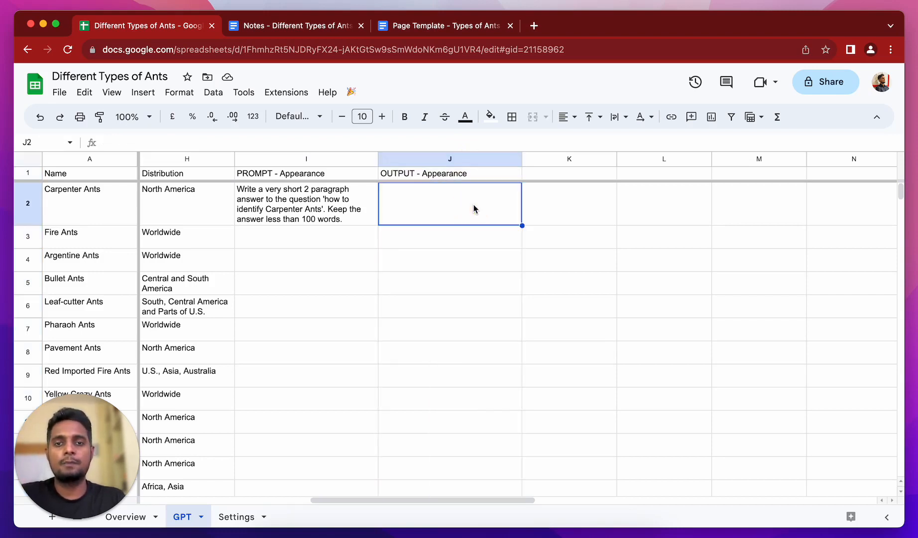
Make the header row 1 of the GPT sheet bold.
left_click(28, 173)
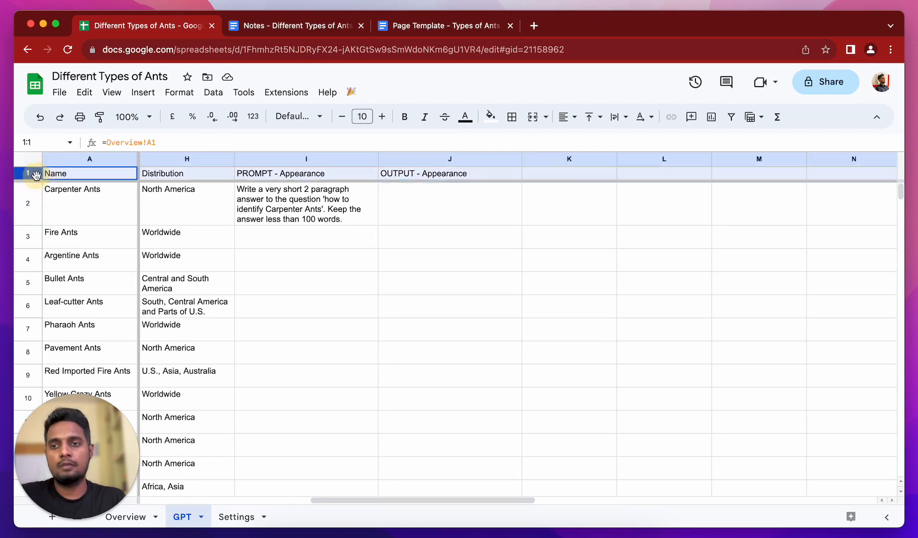
left_click(405, 117)
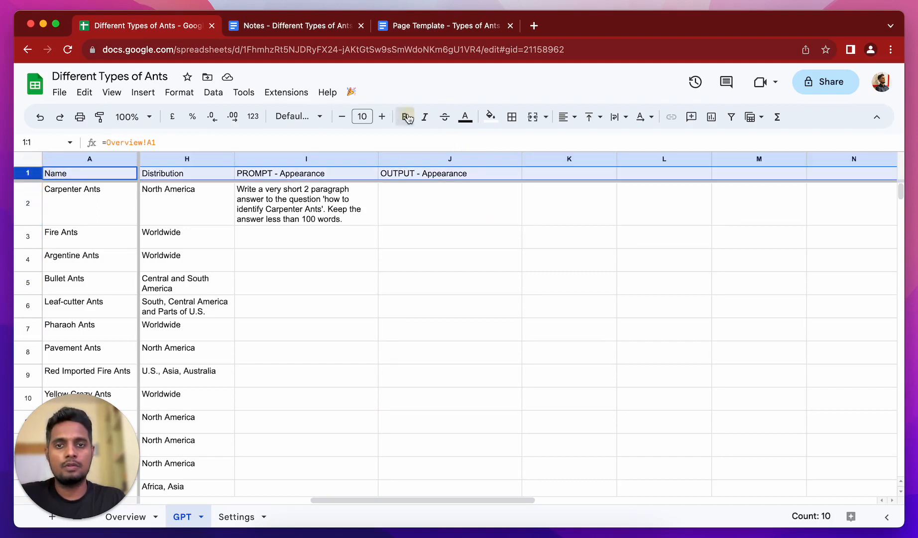
left_click(429, 236)
In the Settings sheet, set the GPT prompt column to I and the GPT output column to J.
left_click(247, 513)
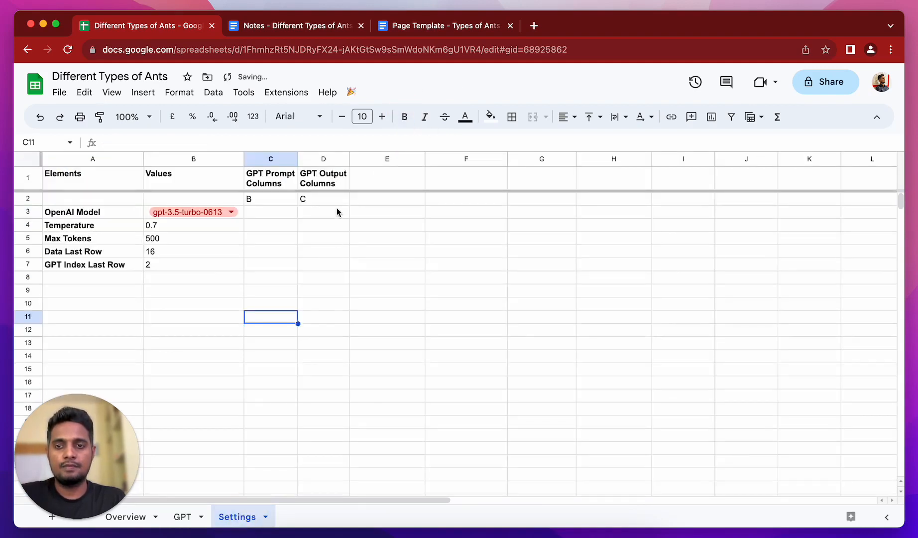
left_click(291, 203)
type("I")
key("Tab")
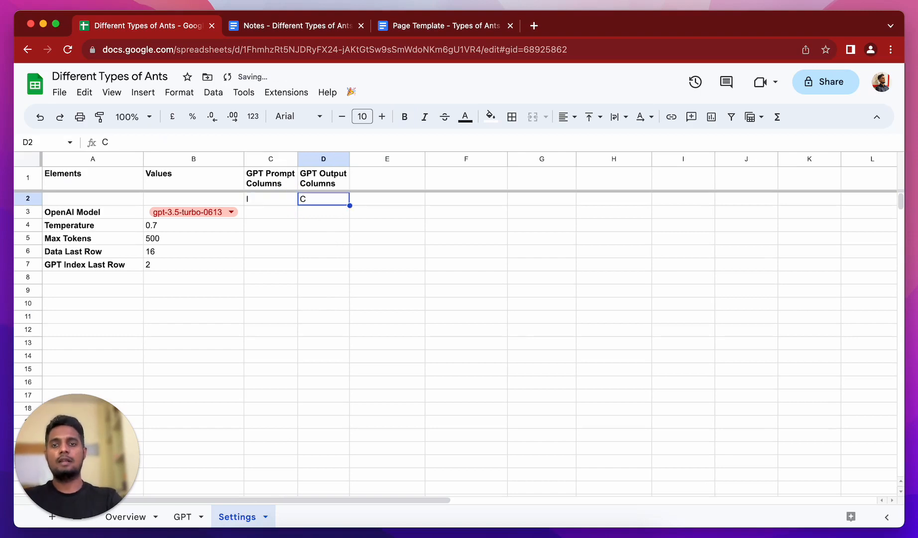
type("J")
key("Return")
left_click(288, 254)
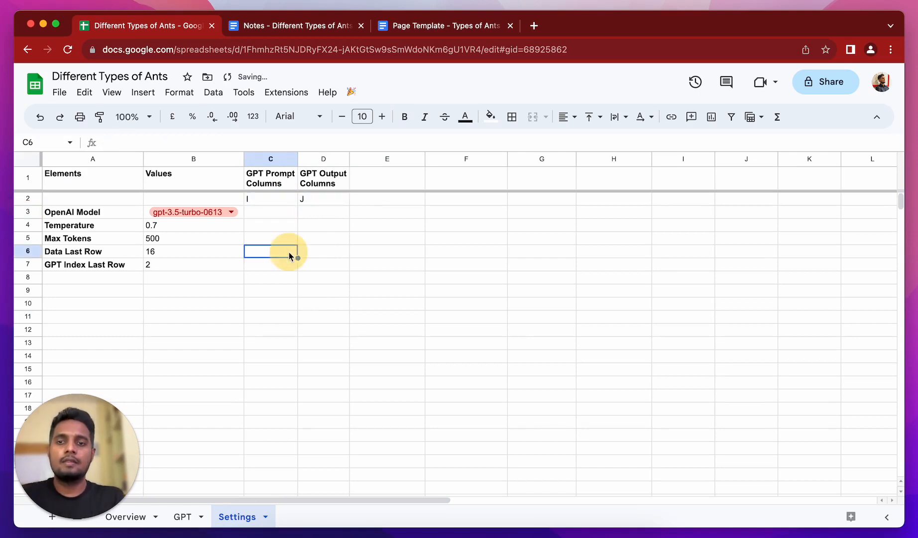
left_click(281, 177)
left_click(279, 201)
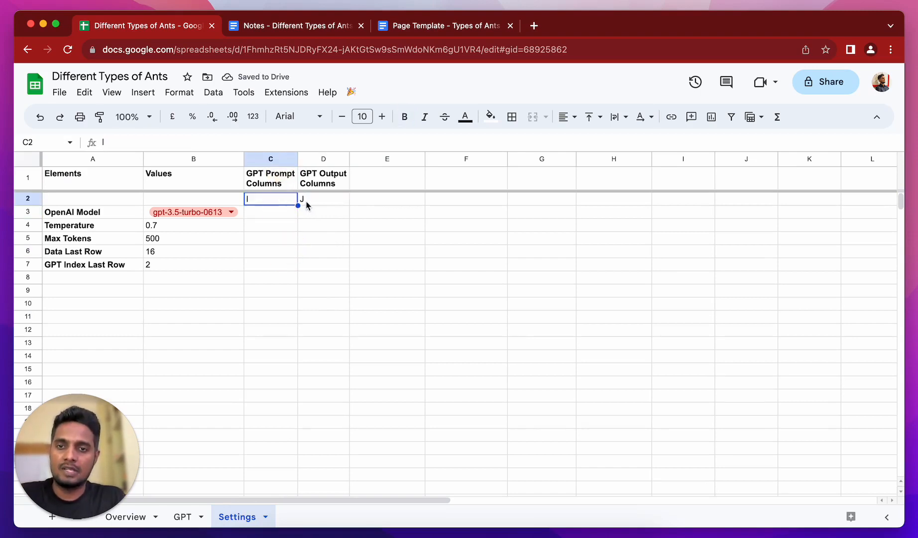
left_click(308, 205)
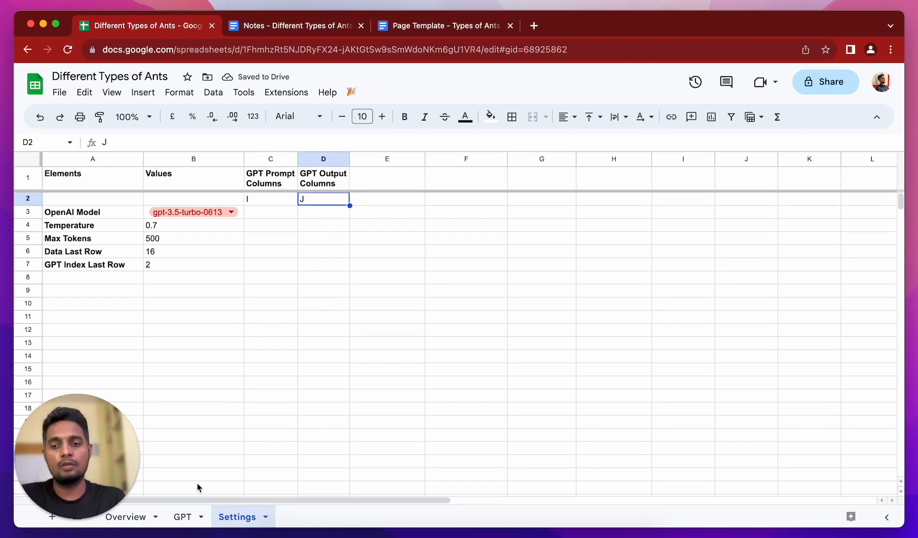
Run Fetch GPT on the GPT sheet to generate the appearance output for the row 2 prompt.
left_click(180, 518)
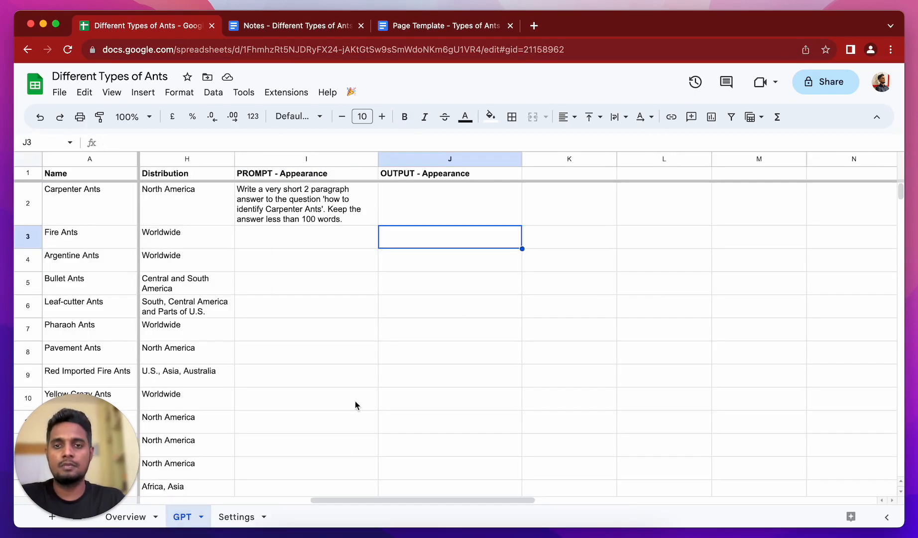
left_click(453, 308)
left_click(351, 91)
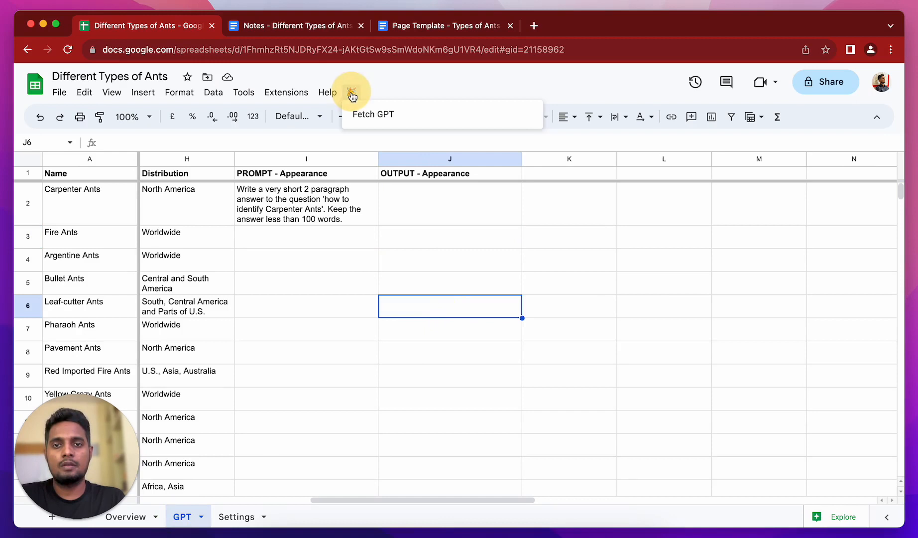
left_click(369, 116)
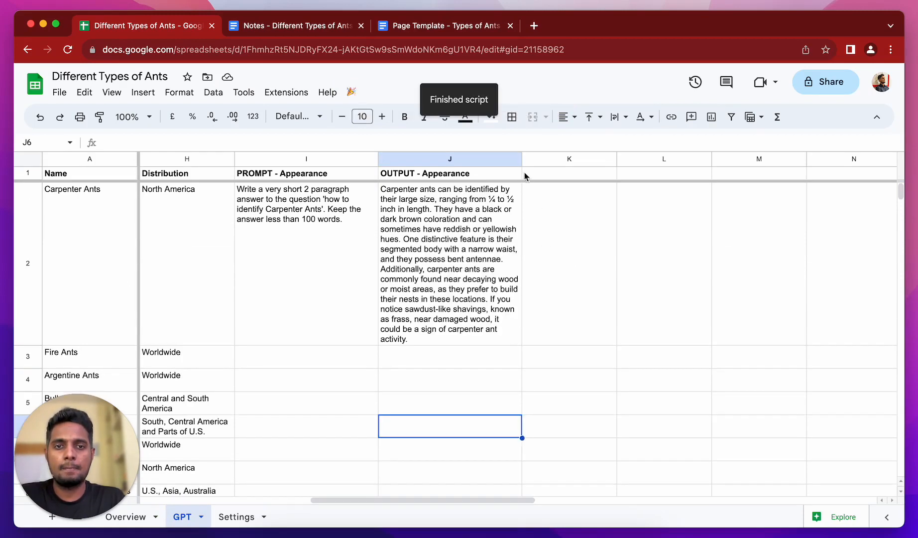
Widen the OUTPUT - Appearance column and clear the generated text from J2.
left_click_drag(522, 159, 612, 158)
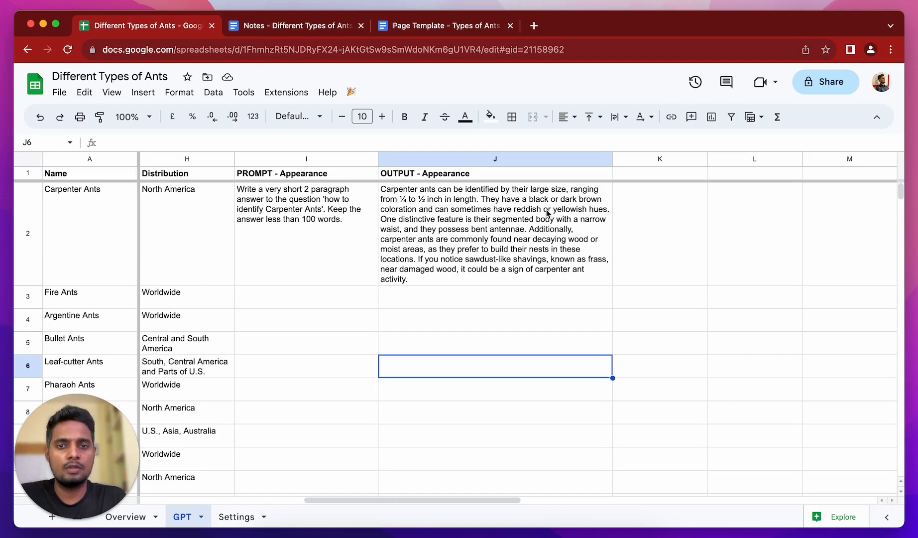
left_click(571, 261)
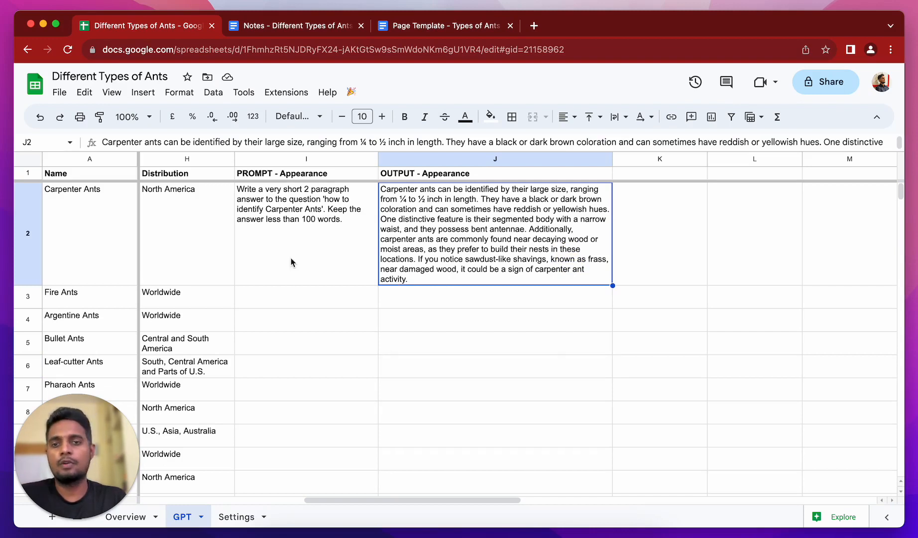
scroll(291, 262, "left", 6)
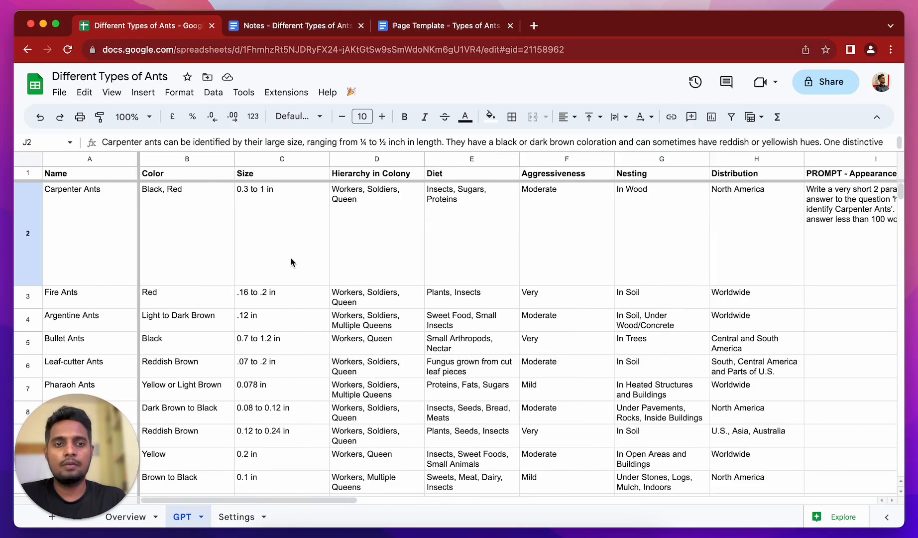
scroll(291, 263, "right", 6)
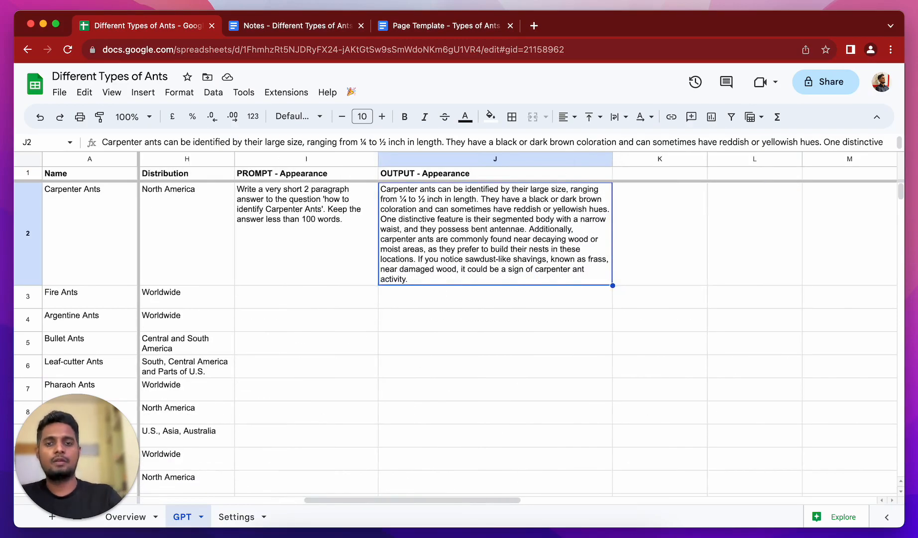
key("Delete")
Widen the PROMPT - Appearance column and enlarge the formula bar to several lines with I2 selected.
scroll(501, 300, "left", 6)
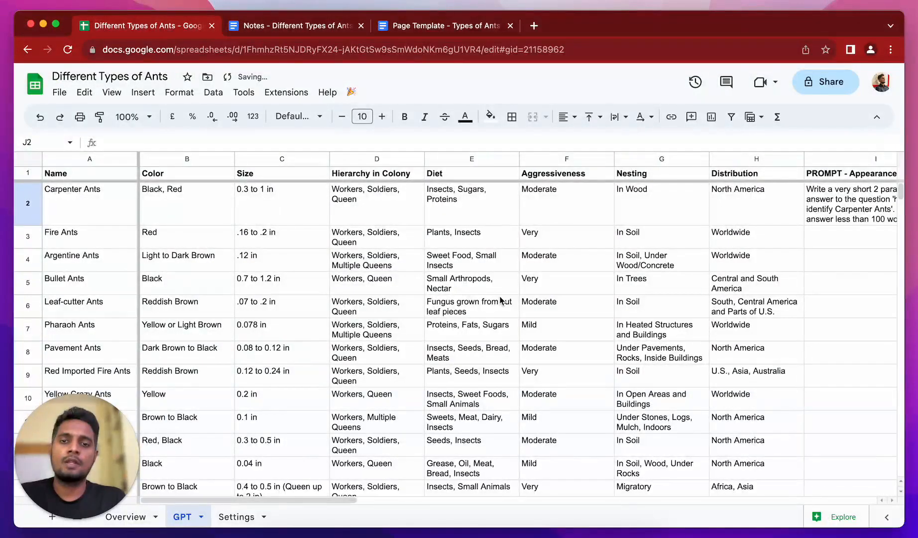
scroll(500, 301, "right", 6)
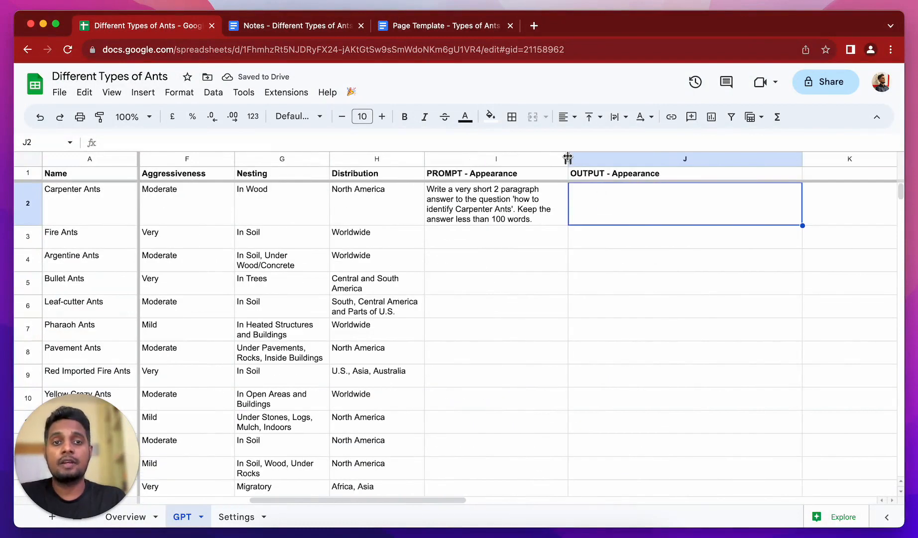
left_click_drag(568, 159, 608, 158)
left_click(560, 207)
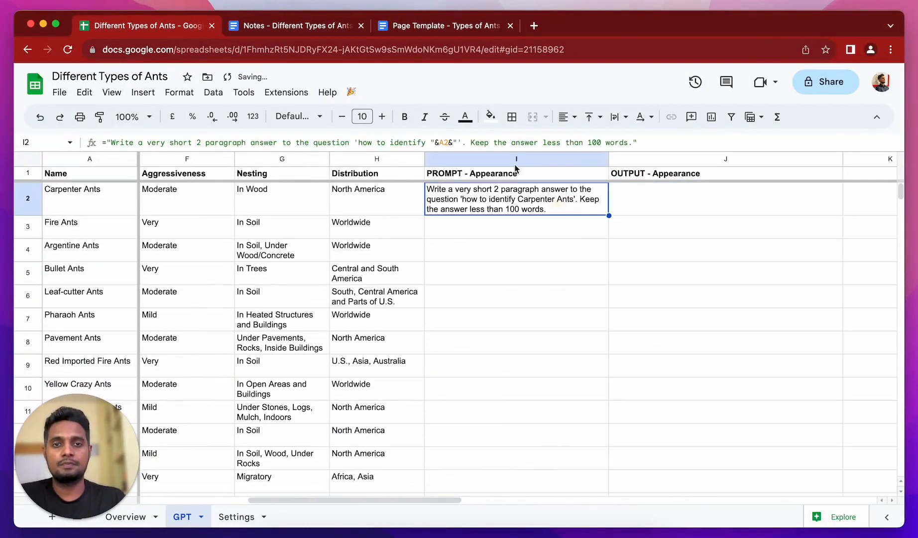
left_click_drag(501, 151, 504, 224)
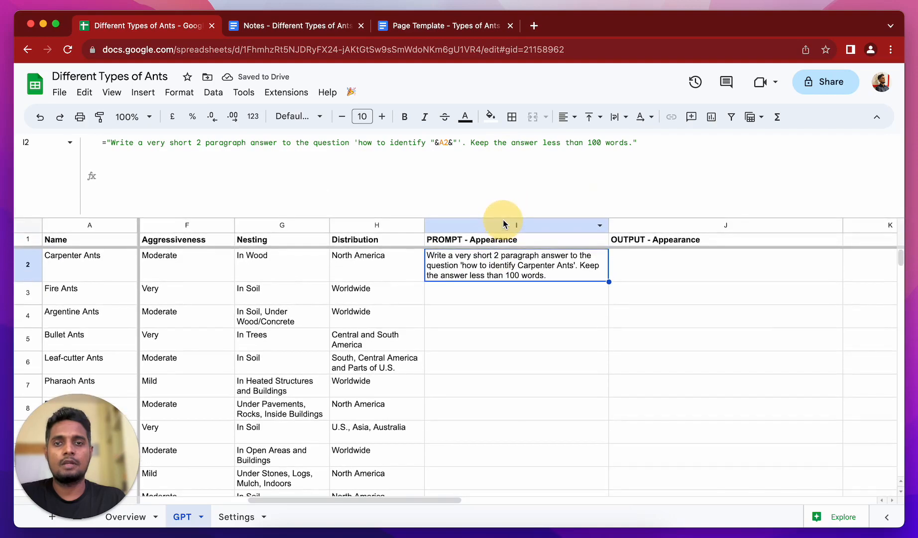
Examine the Color and Size columns and their row 2 values as source data for the appearance prompt.
scroll(209, 340, "left", 6)
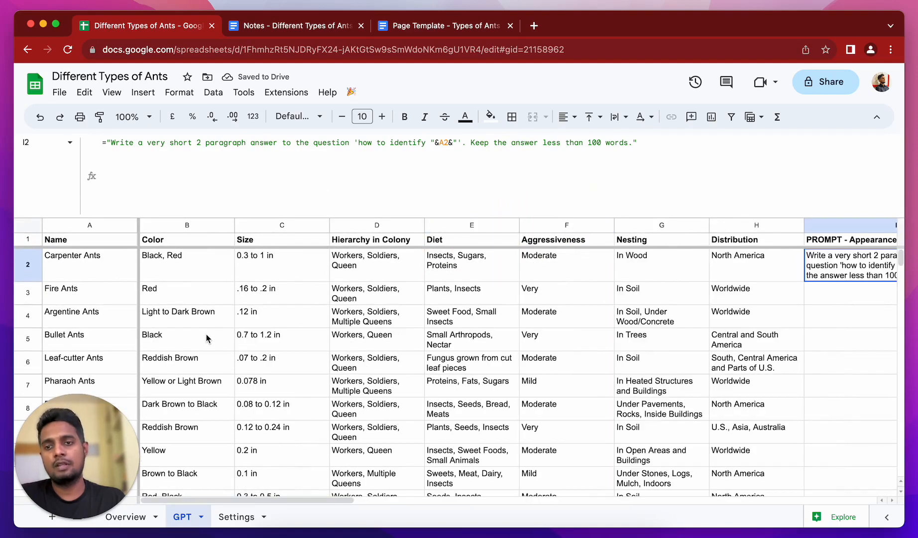
left_click(172, 267)
left_click(174, 240)
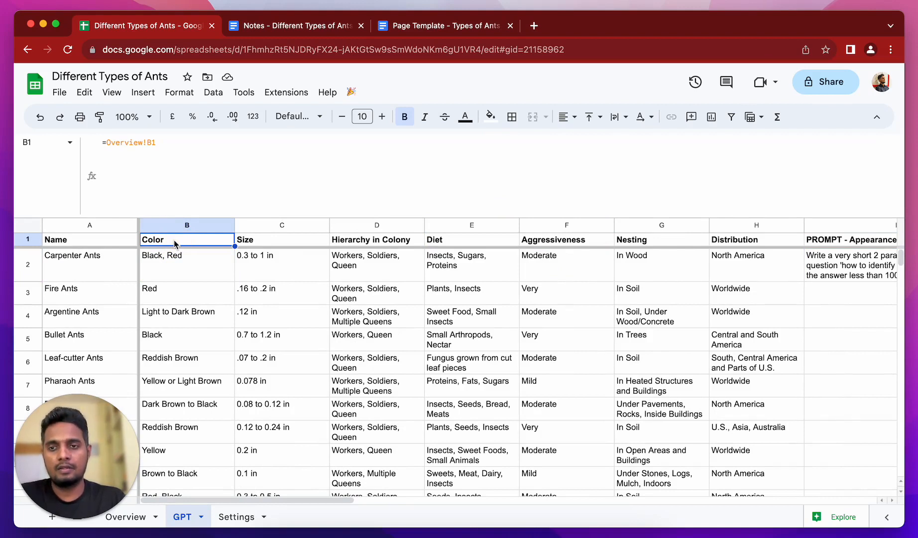
left_click(271, 240)
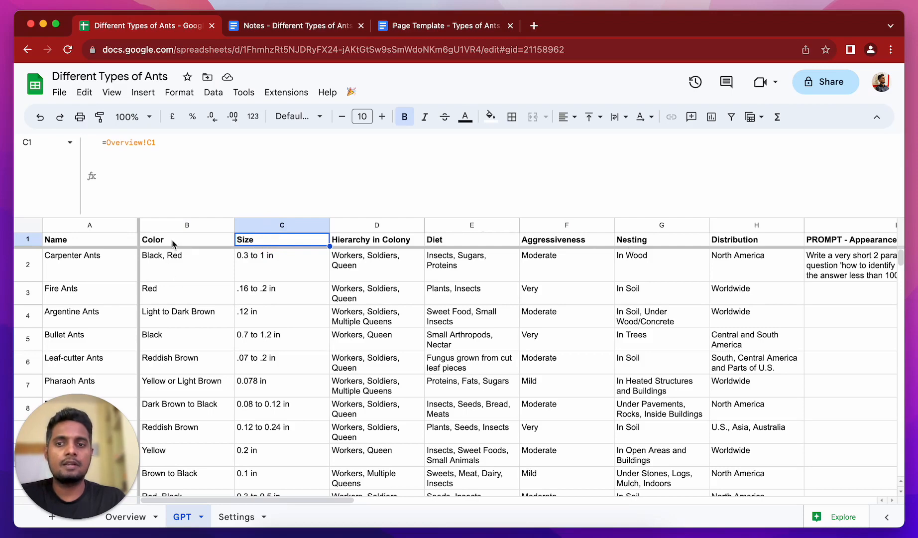
left_click_drag(174, 240, 252, 238)
left_click(253, 278)
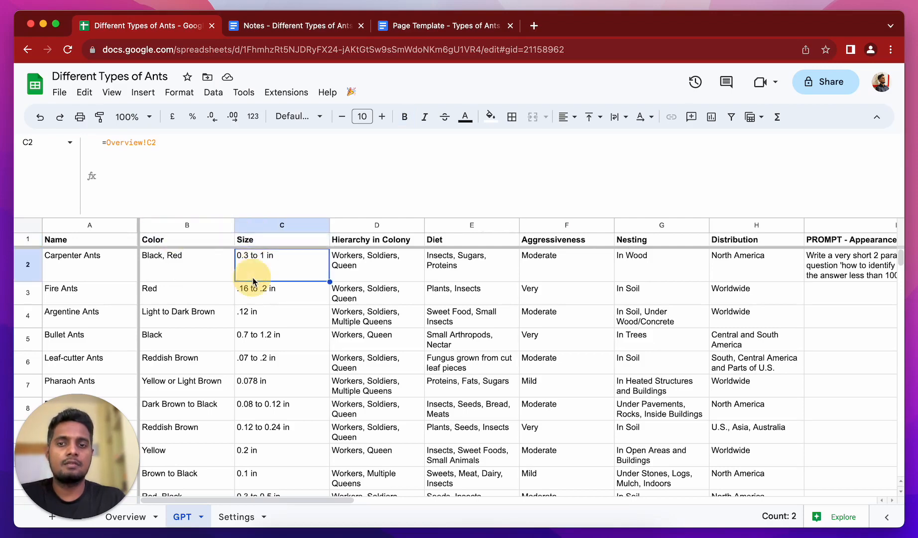
scroll(252, 278, "right", 5)
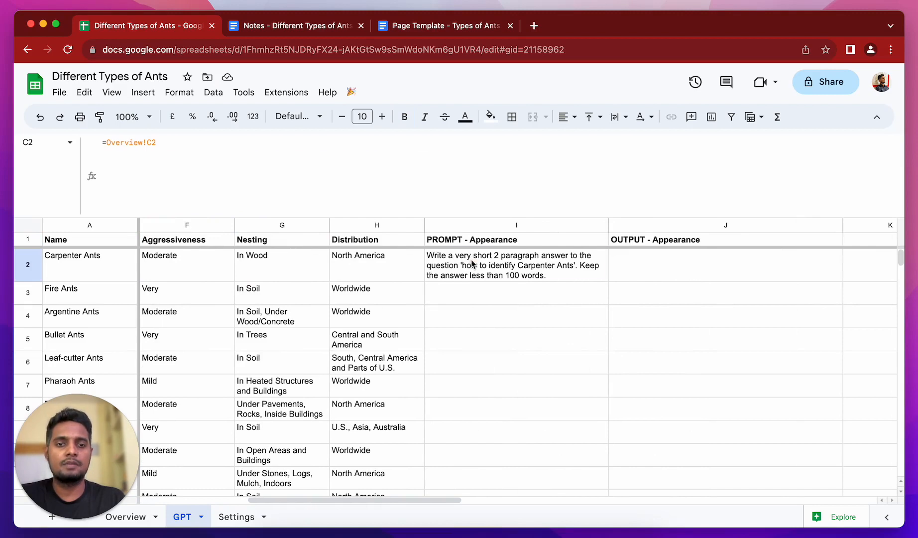
Append " You can use the following information while writing the answer: " to the end of the I2 prompt text.
left_click(455, 255)
left_click(656, 147)
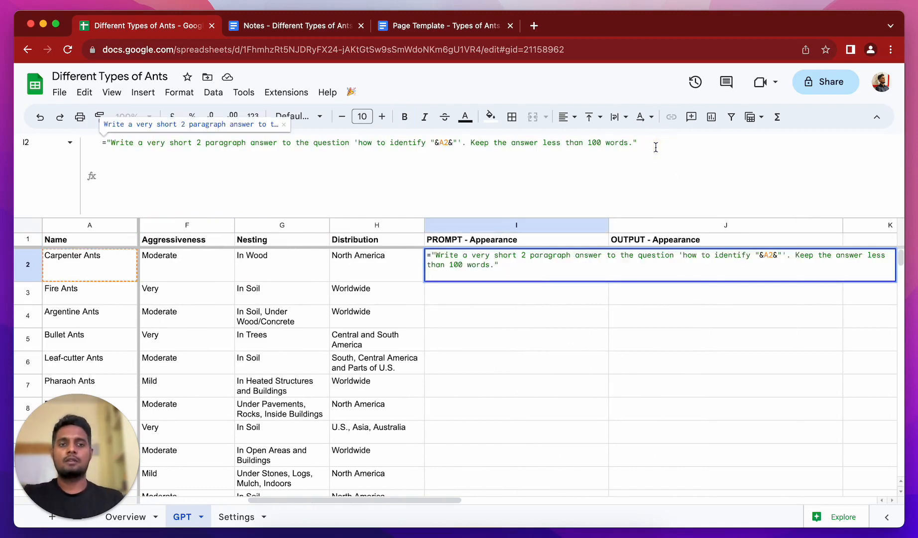
type("You can ")
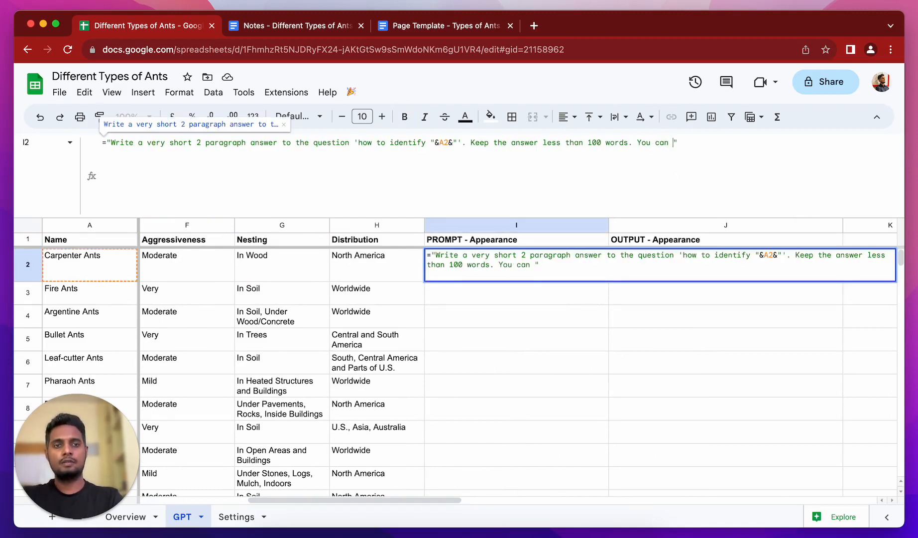
type("use the follow")
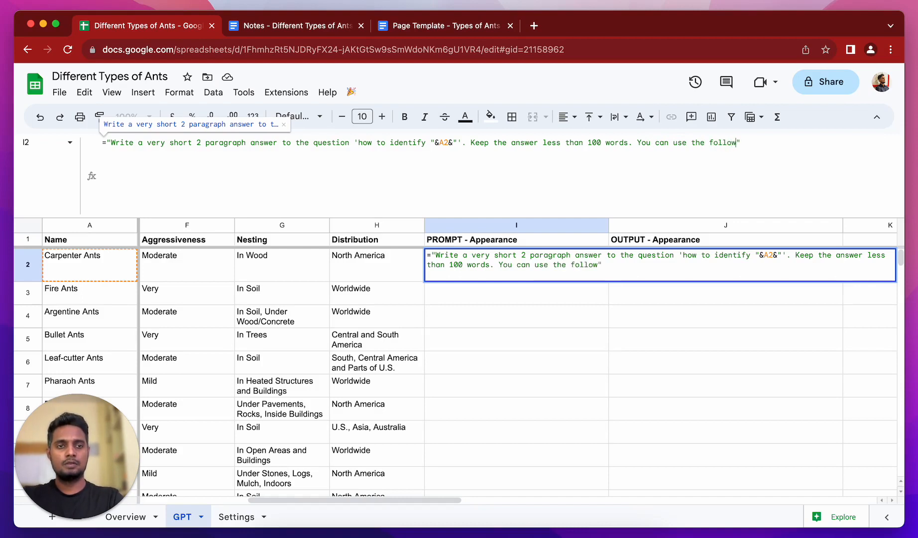
type("ing information ")
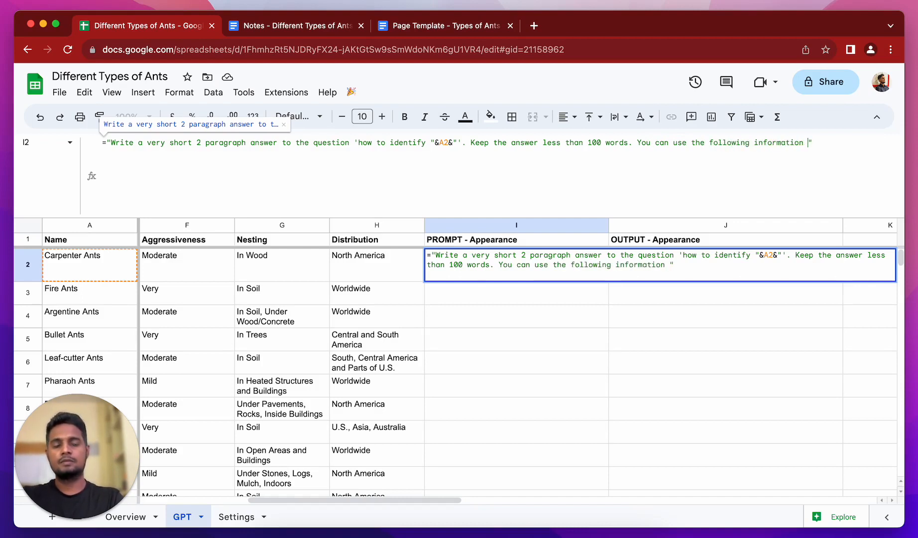
type("wri")
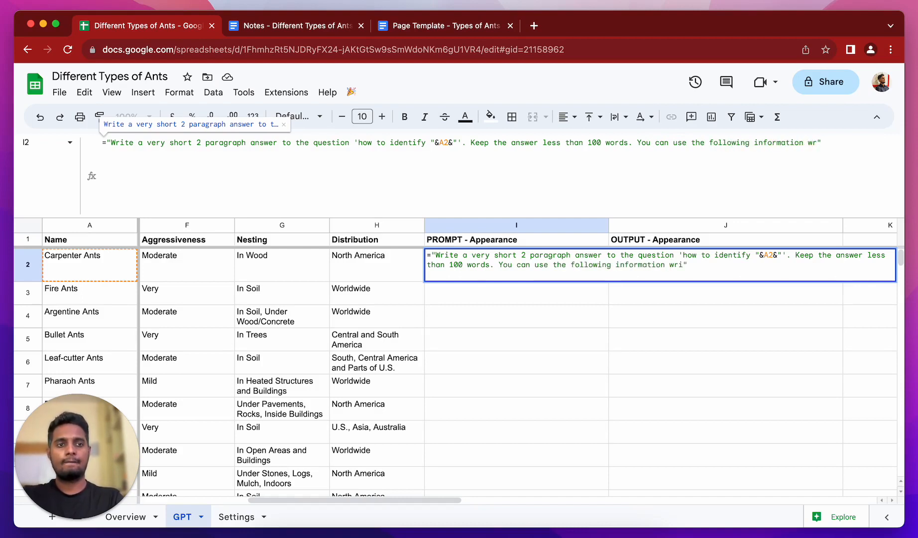
key("BackSpace")
key("BackSpace")
type("hile w")
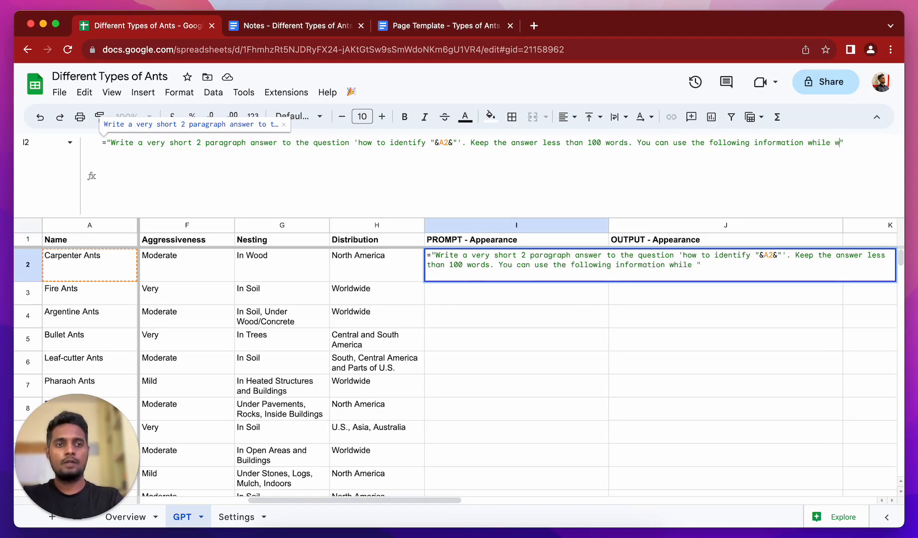
type("riting the a")
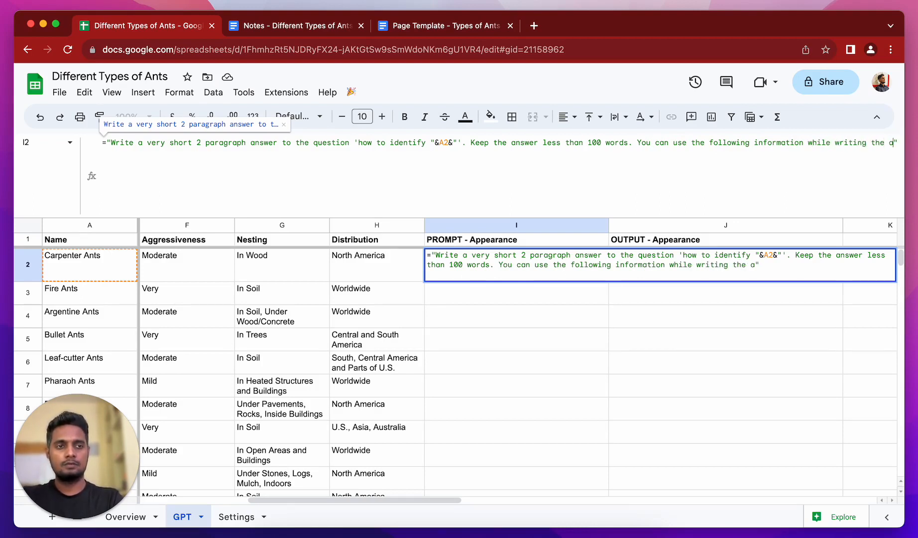
type("nswer")
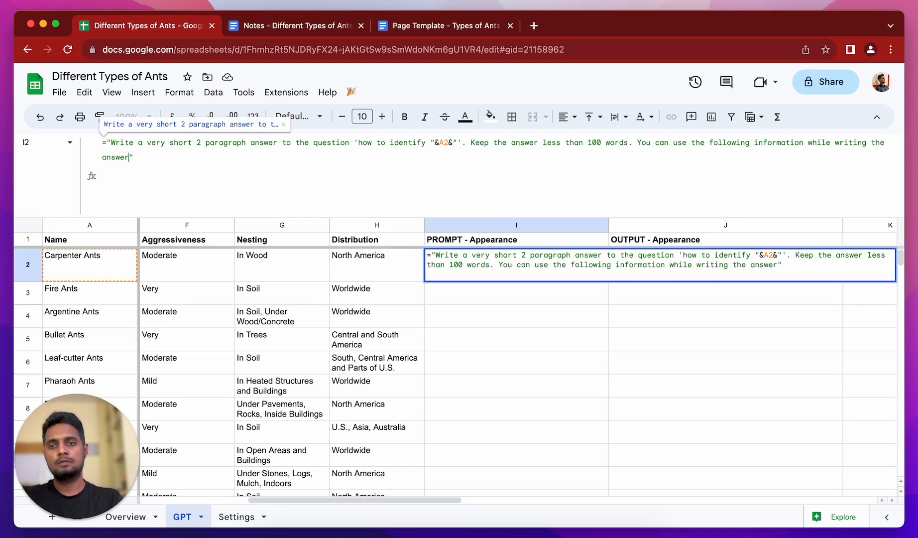
type(": ")
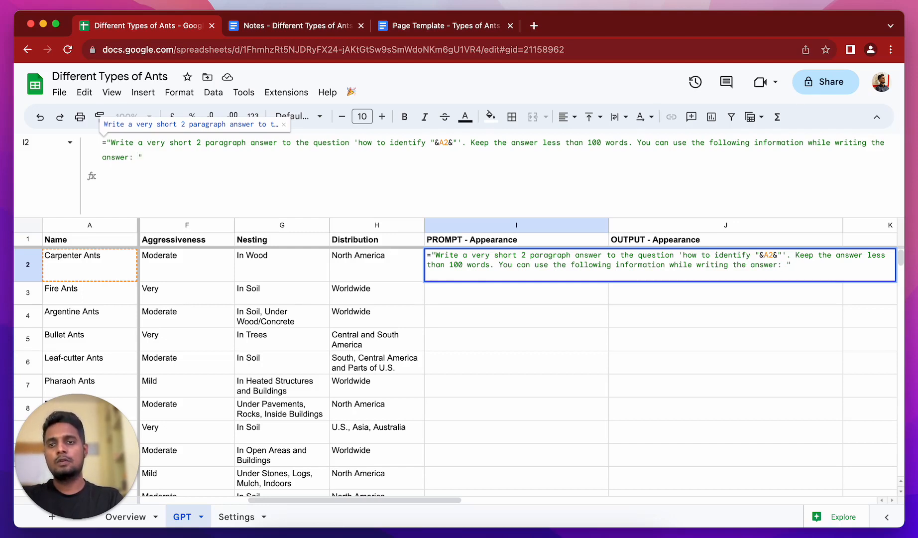
Append the first data point "1. Color: " with a reference to B2 to the I2 prompt formula.
type("1. ")
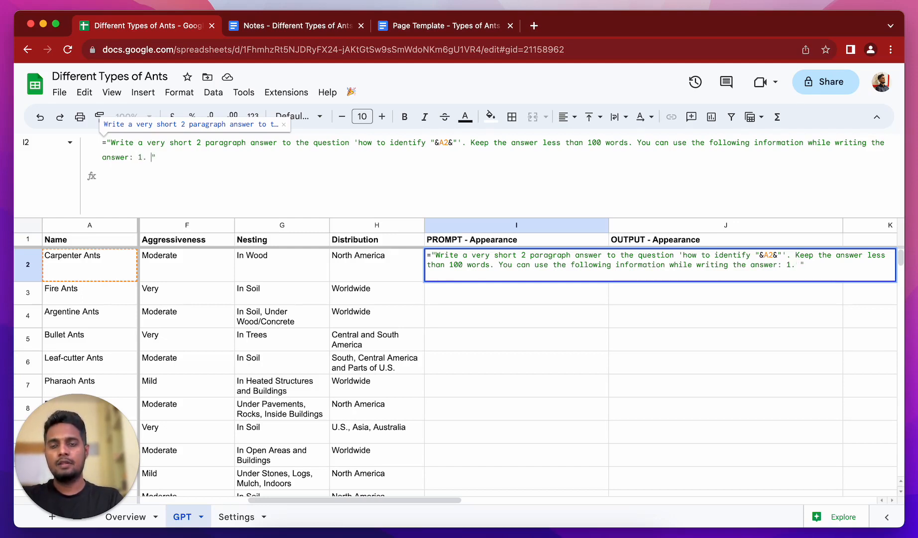
type("Color")
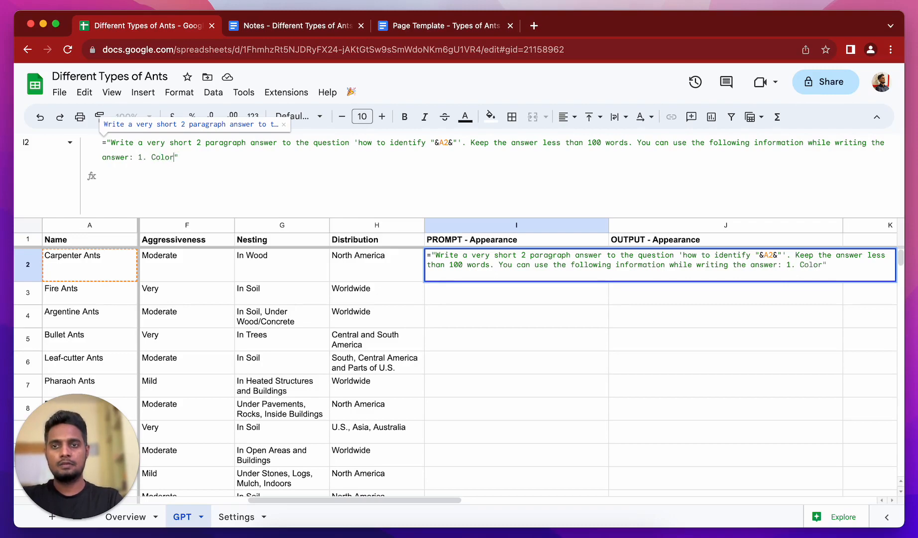
scroll(527, 371, "left", 5)
scroll(526, 371, "right", 5)
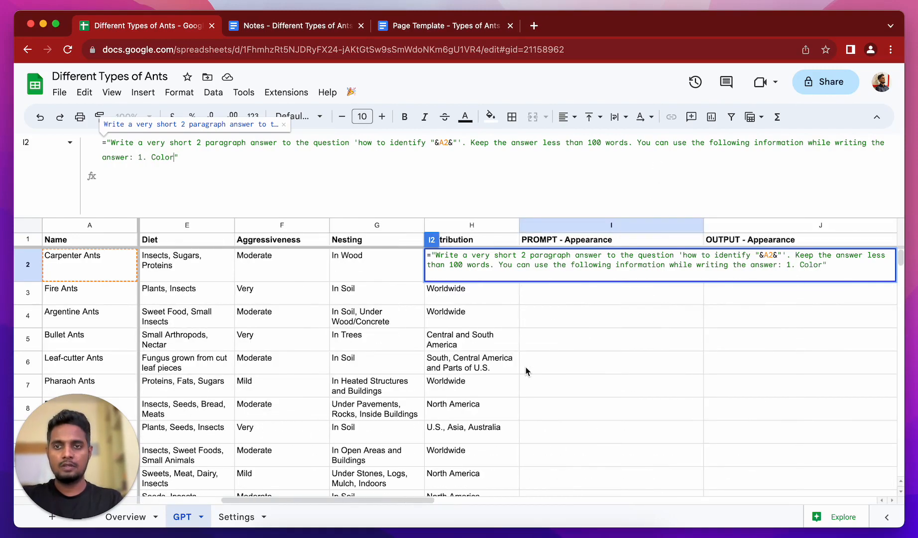
type(": ")
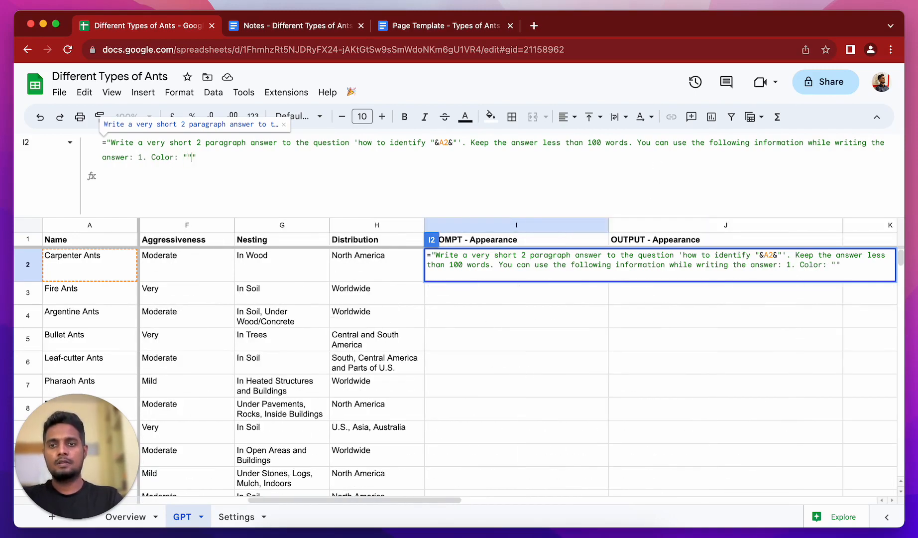
type("&&")
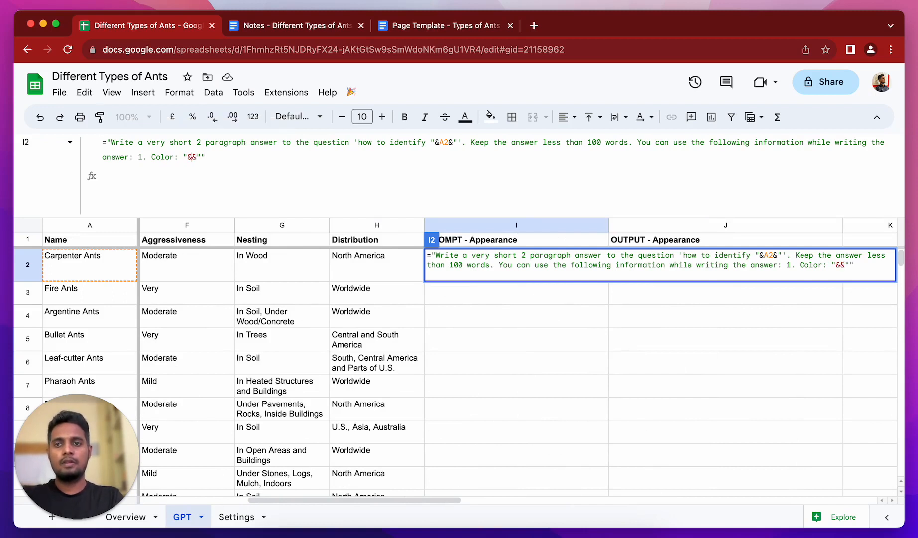
type("B2")
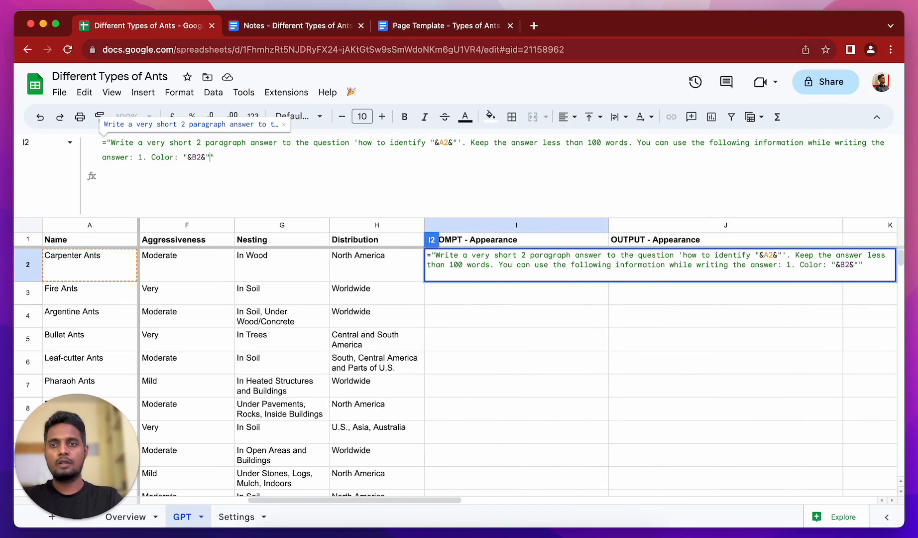
Append " 2. Size: " with a reference to C2 and a closing period to the I2 prompt, and commit the formula.
type(" 2. ")
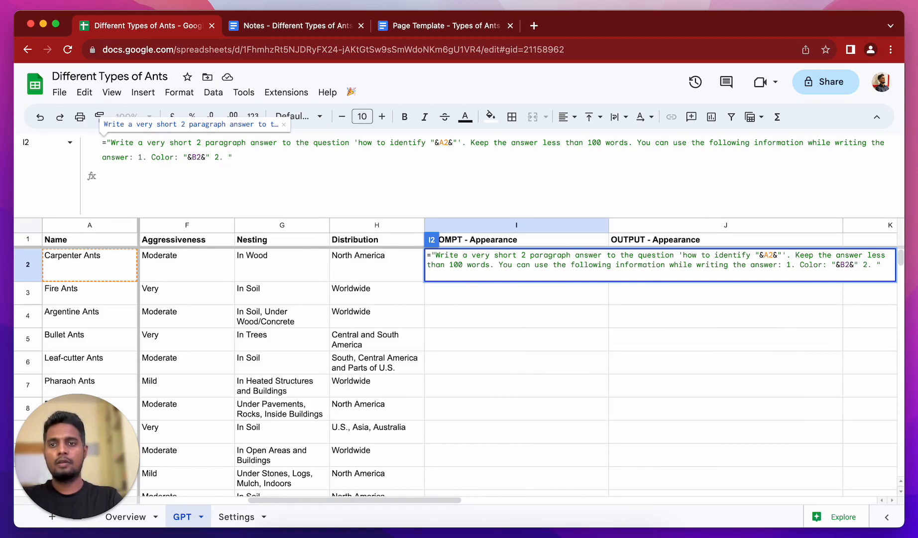
type("Size: ")
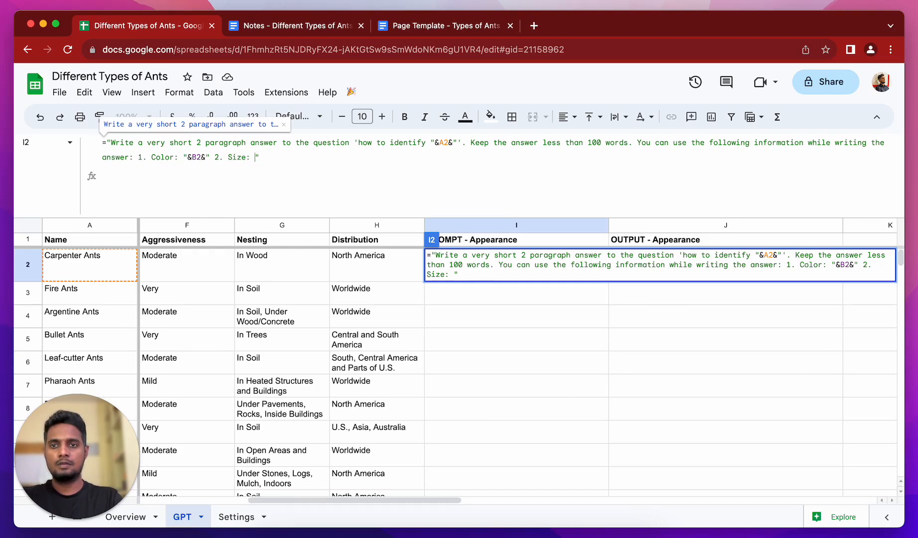
type("\"&&")
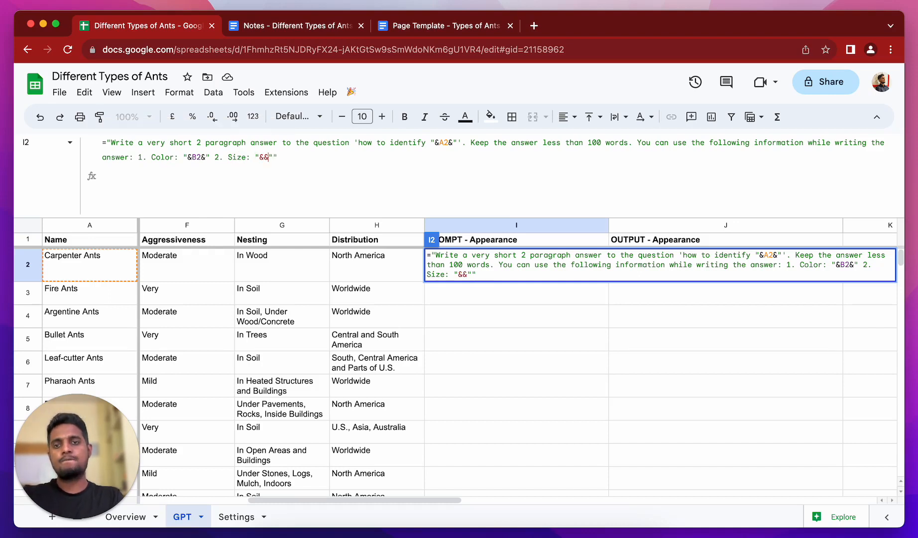
type("C2")
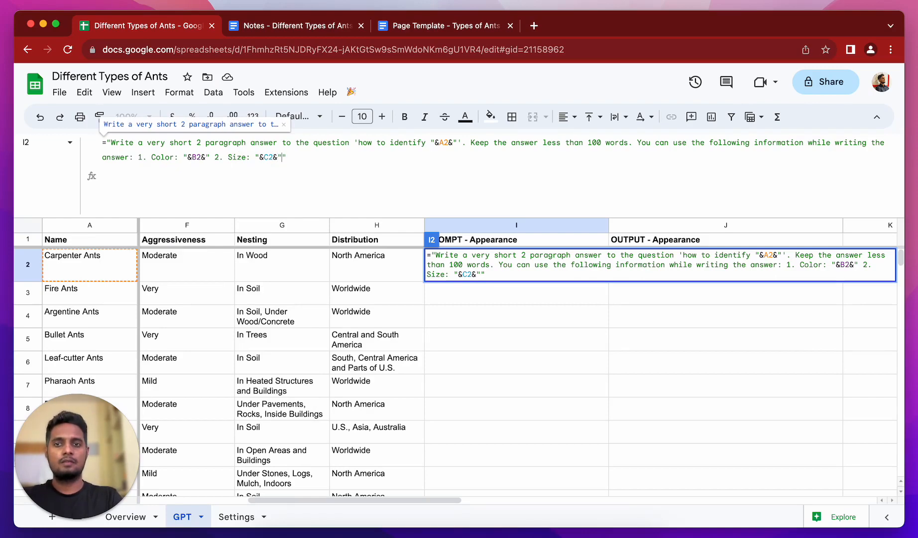
key("Return")
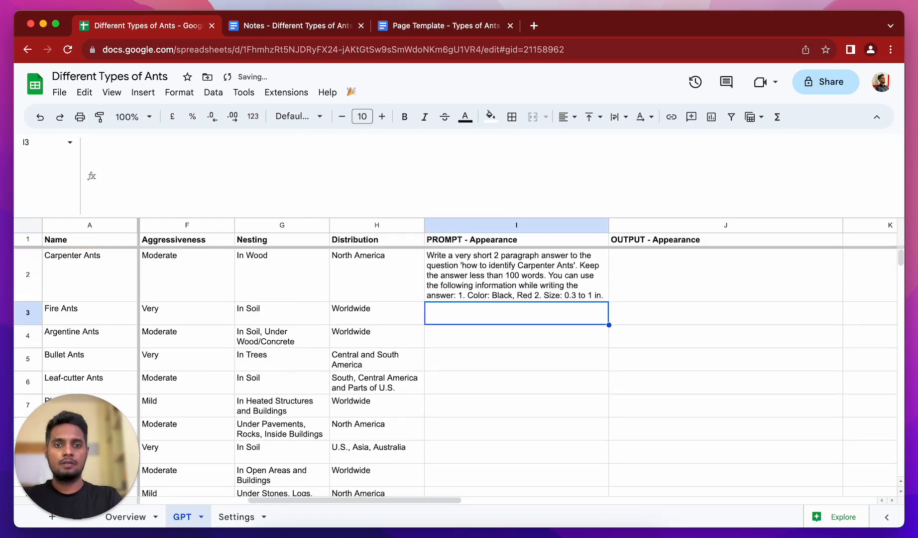
left_click(514, 282)
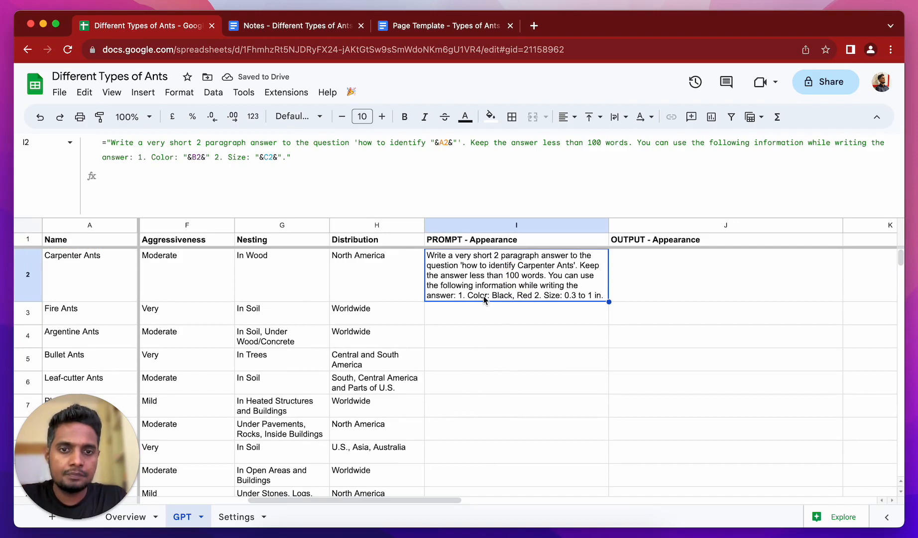
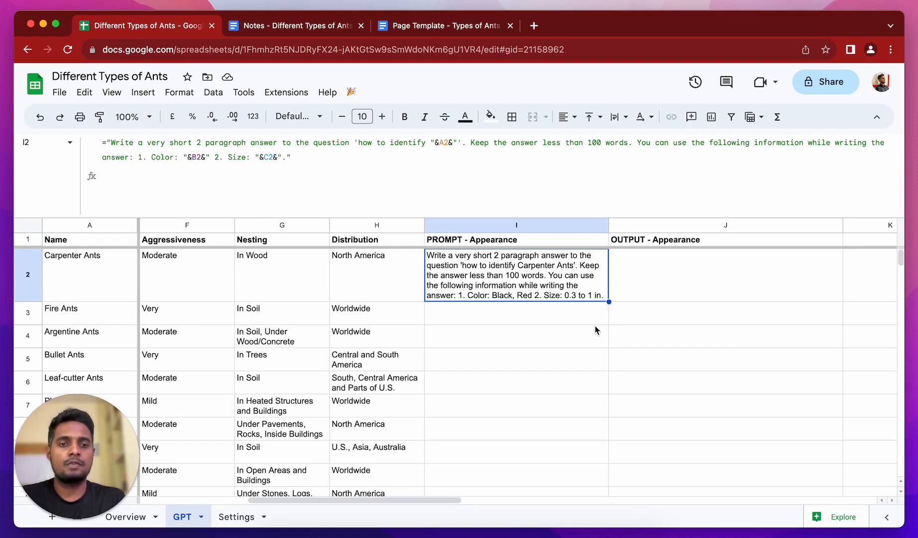
Shrink the formula bar to one line and set the word limit in the I2 prompt to 60 words.
left_click(647, 280)
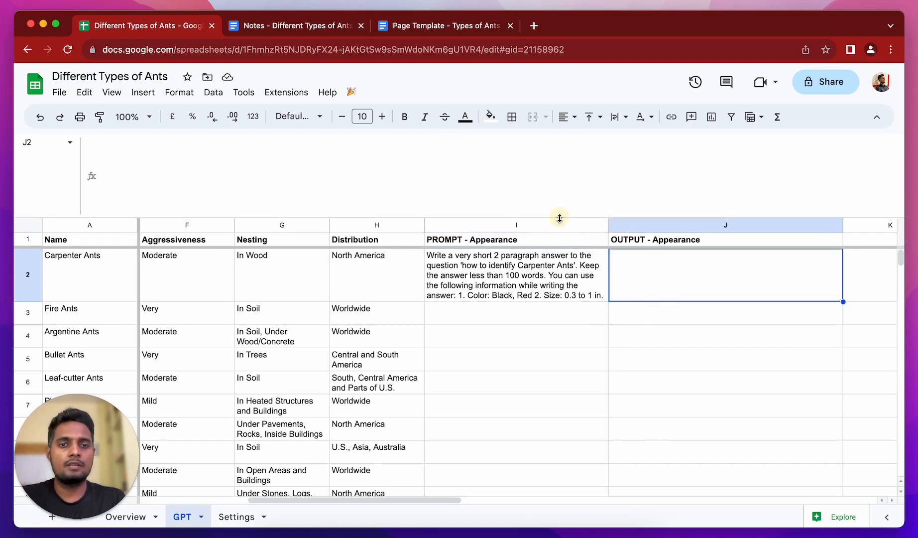
left_click_drag(560, 218, 560, 87)
left_click(503, 199)
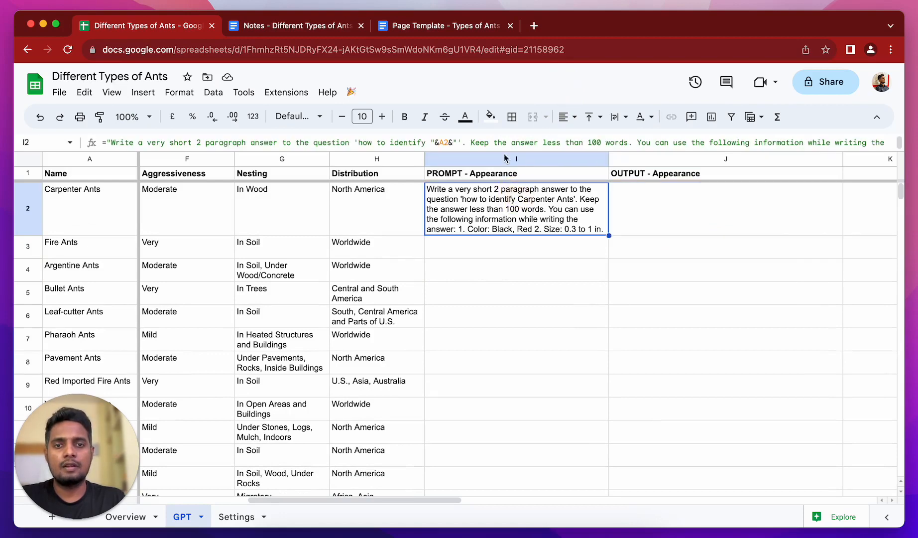
left_click(593, 143)
key("BackSpace")
key("BackSpace")
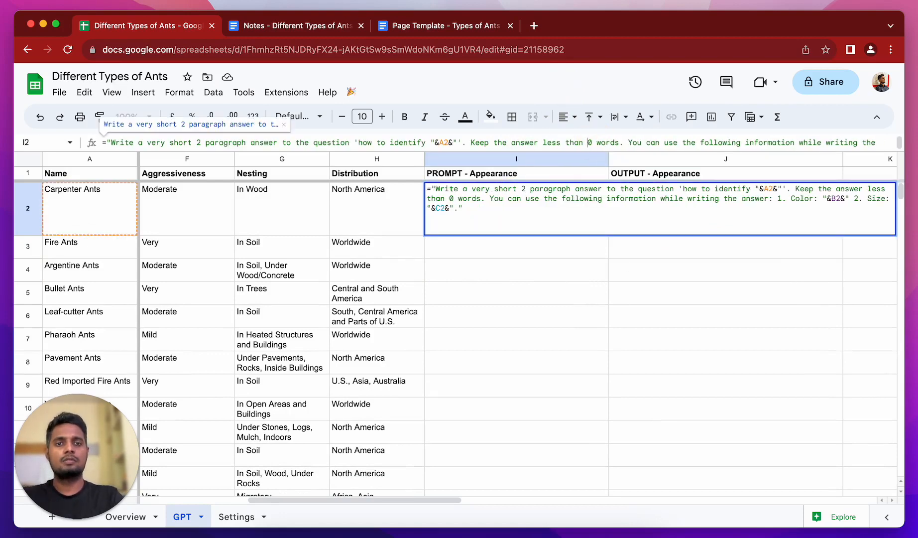
type("6")
key("Return")
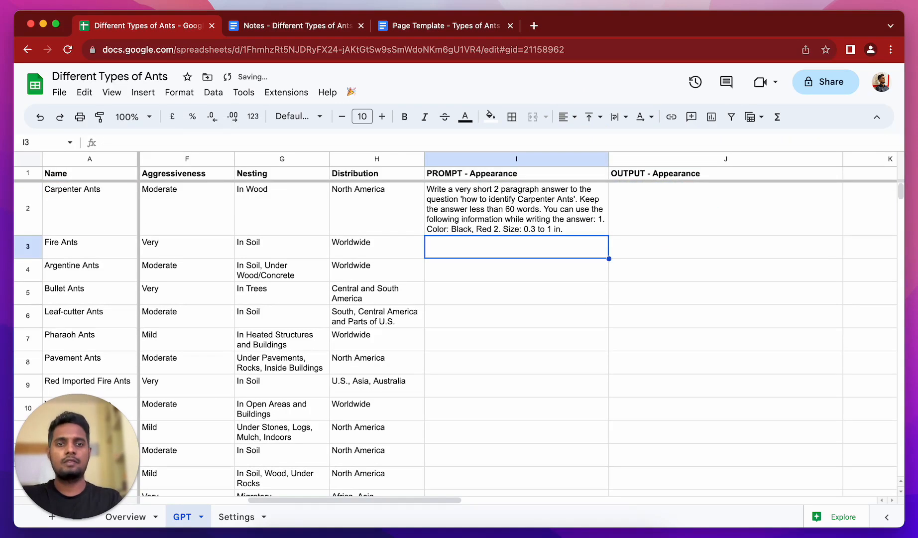
Run Fetch GPT to generate the Carpenter Ants appearance answer from the 60-word prompt.
left_click(578, 326)
left_click(351, 91)
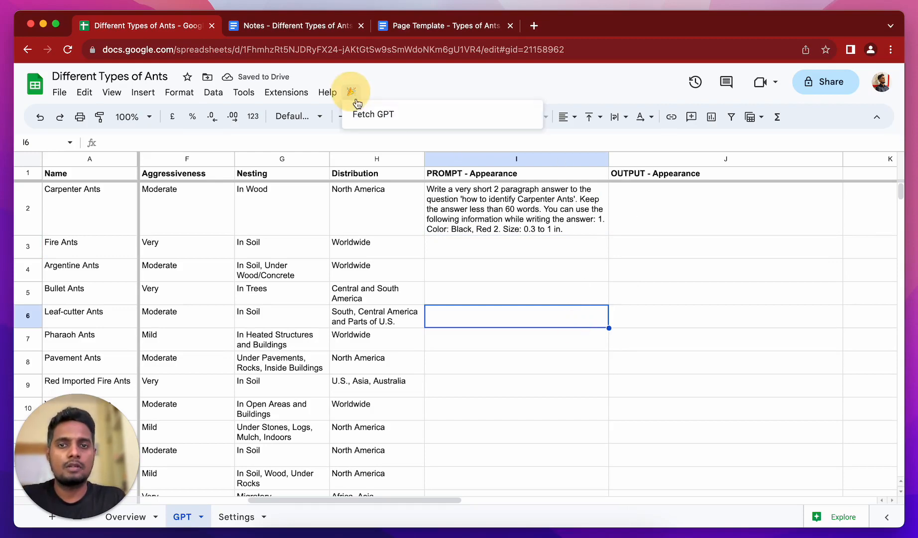
left_click(373, 116)
scroll(424, 305, "right", 4)
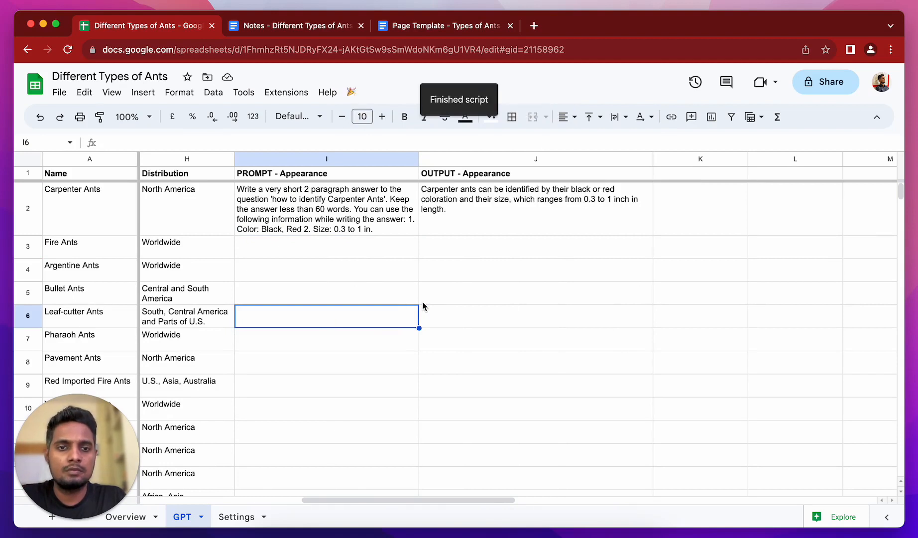
Enlarge the formula bar and reword the I2 prompt to "Along with what you know about it, you can also use the following information".
left_click(390, 227)
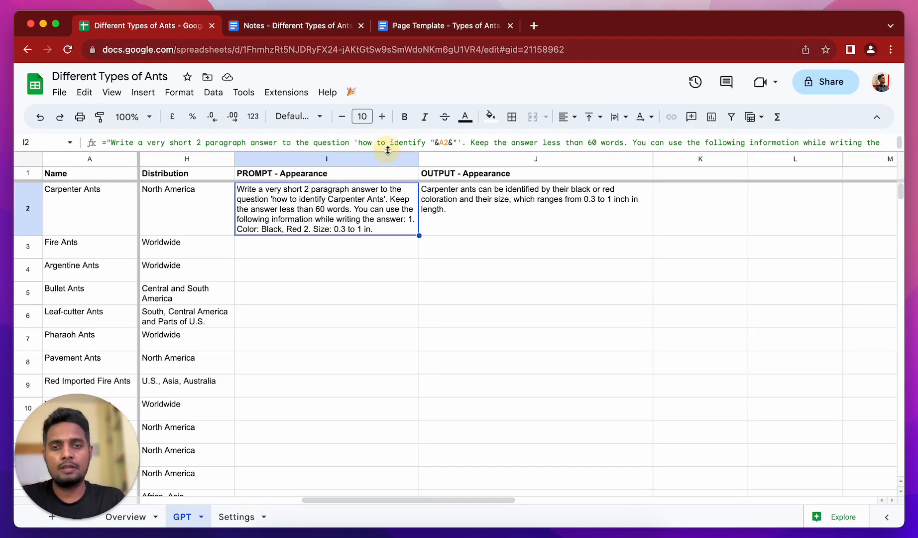
left_click_drag(382, 148, 389, 184)
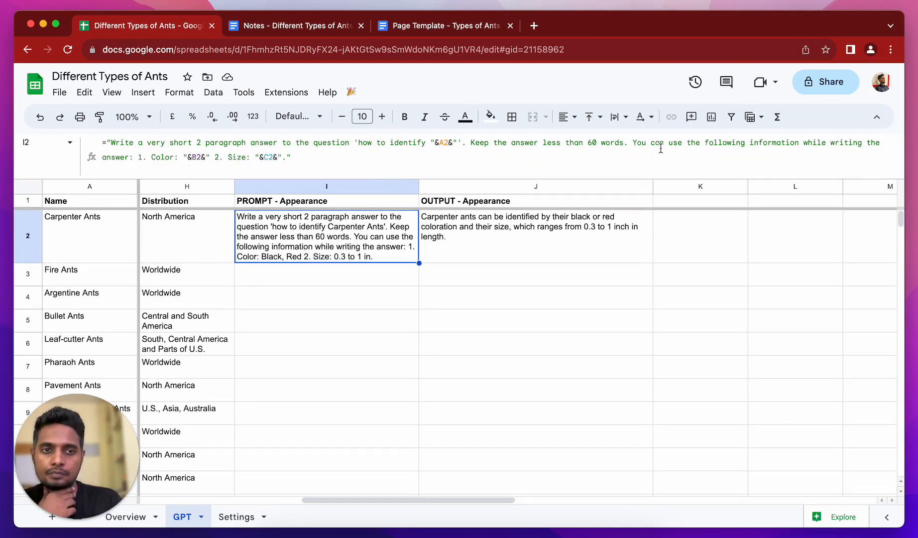
left_click(637, 141)
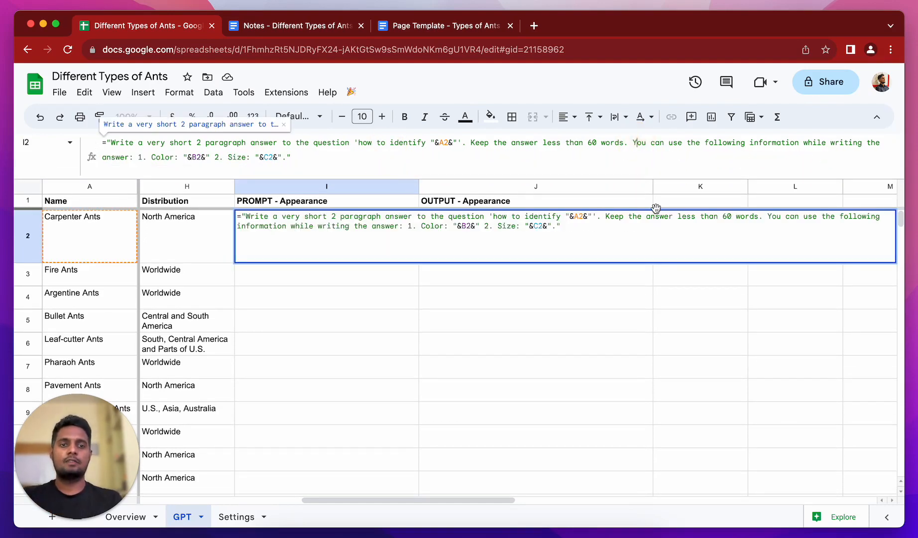
key("BackSpace")
type("Along with t")
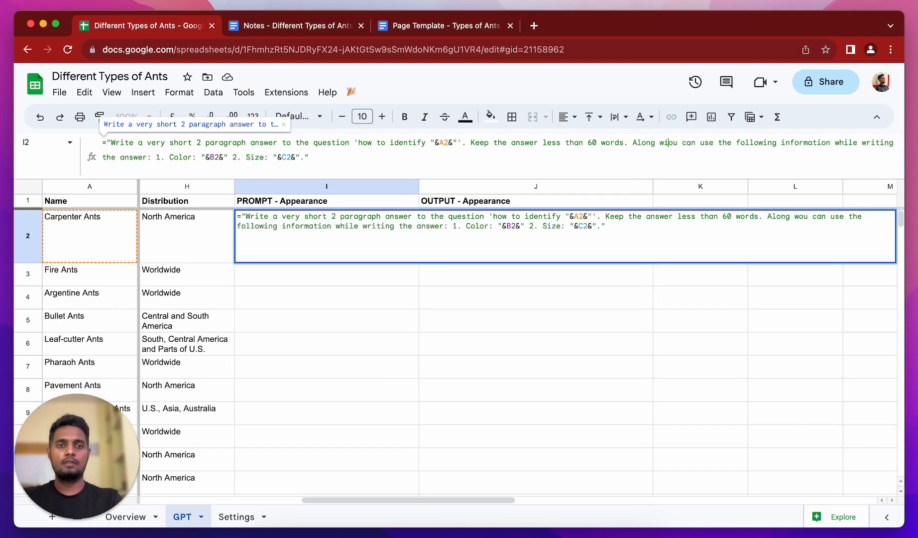
type("hat you know ")
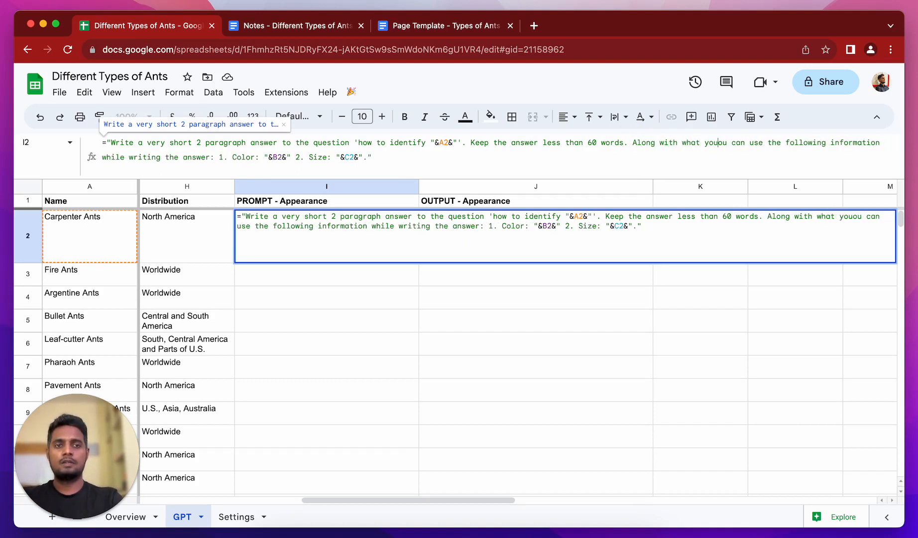
type("about it, y")
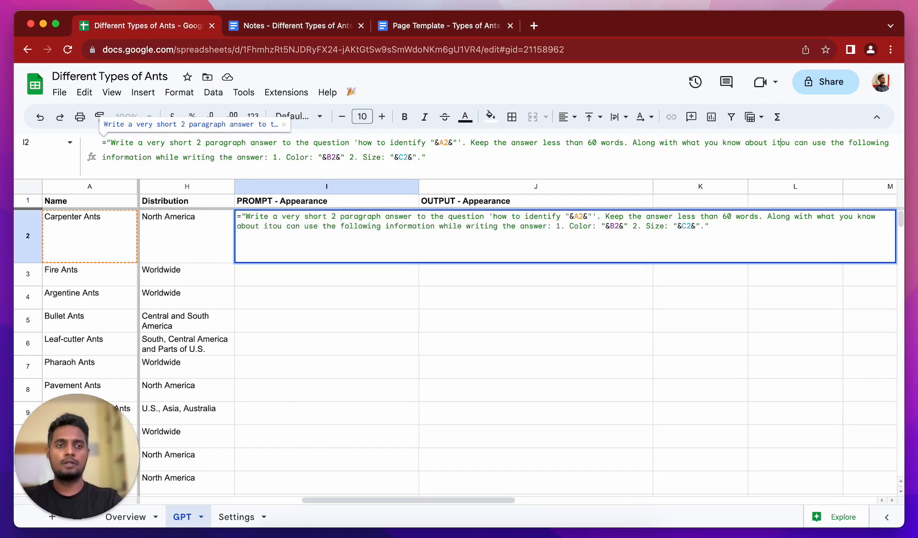
key("Right")
key("Right")
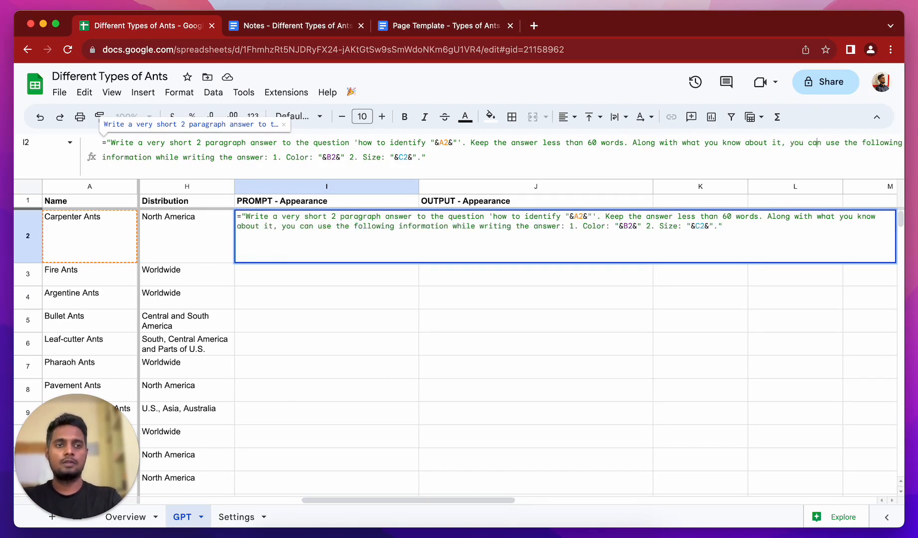
type("also")
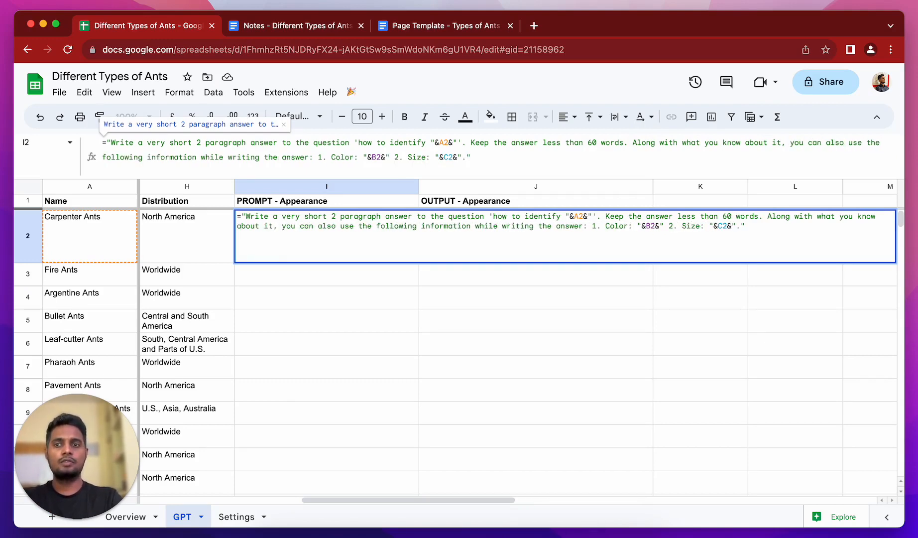
key("Return")
left_click(386, 238)
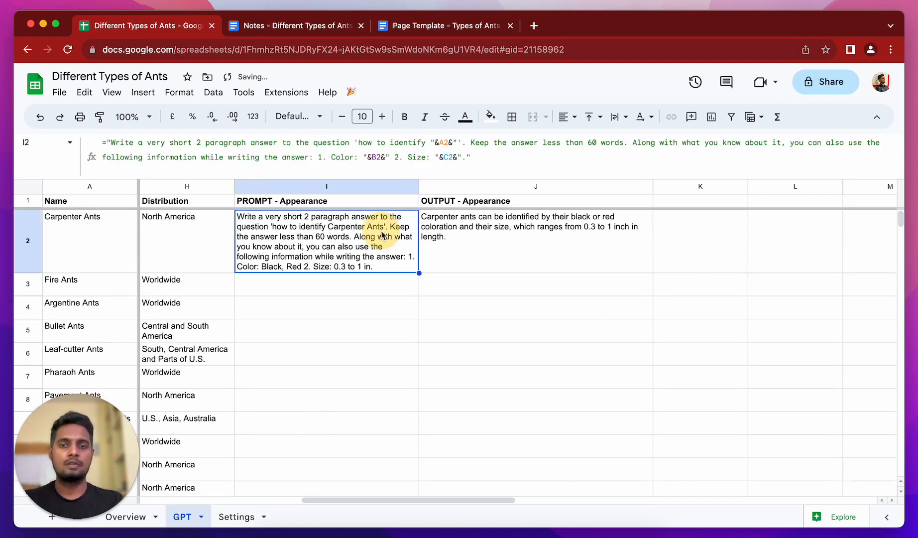
Clear the generated text in J2 and run Fetch GPT again with the reworded Carpenter Ants prompt.
left_click(519, 254)
key("Delete")
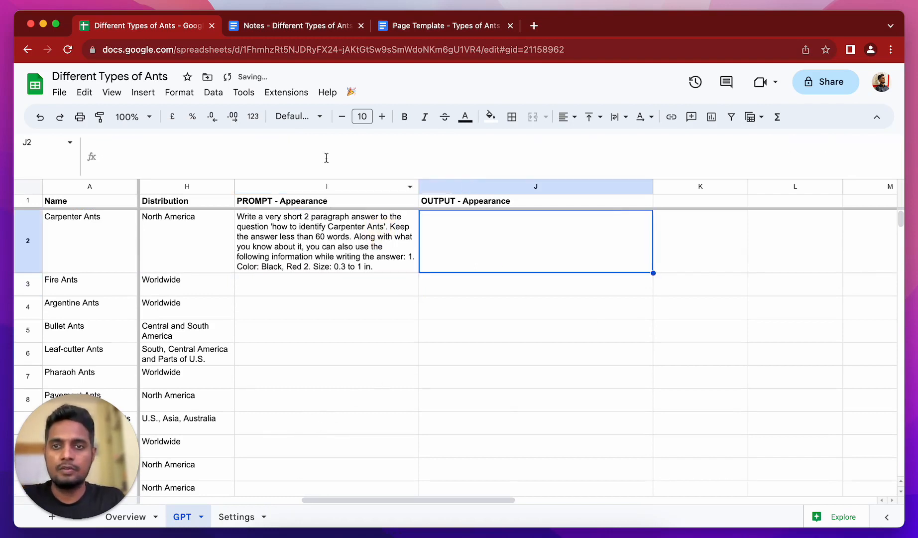
left_click(351, 92)
left_click(369, 113)
left_click(408, 390)
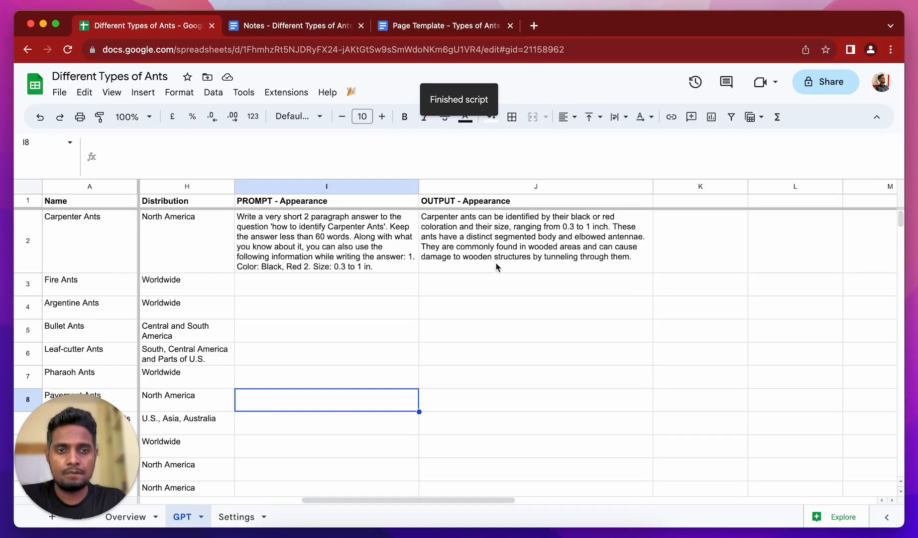
left_click(507, 243)
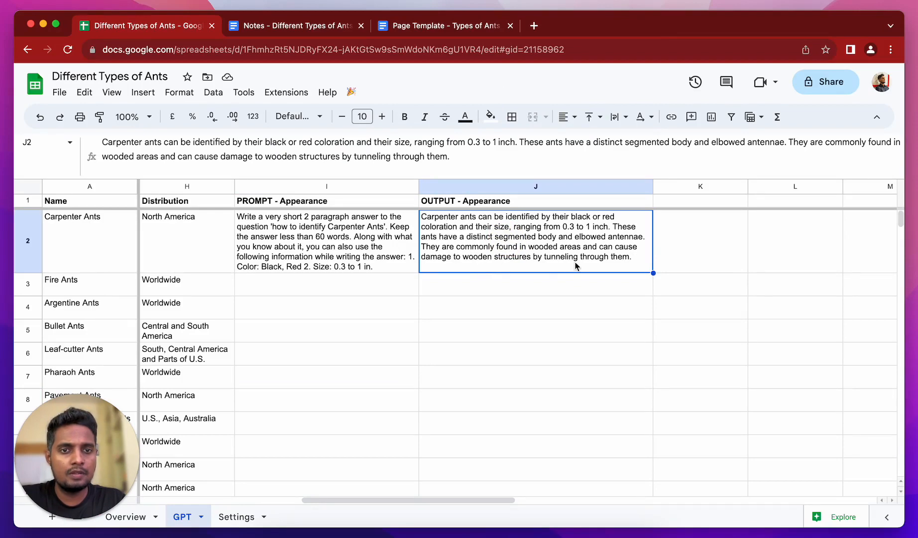
Fill the I2 prompt formula down through I4 for Fire Ants and Argentine Ants, keeping I5 empty.
left_click(369, 259)
left_click_drag(422, 277, 395, 340)
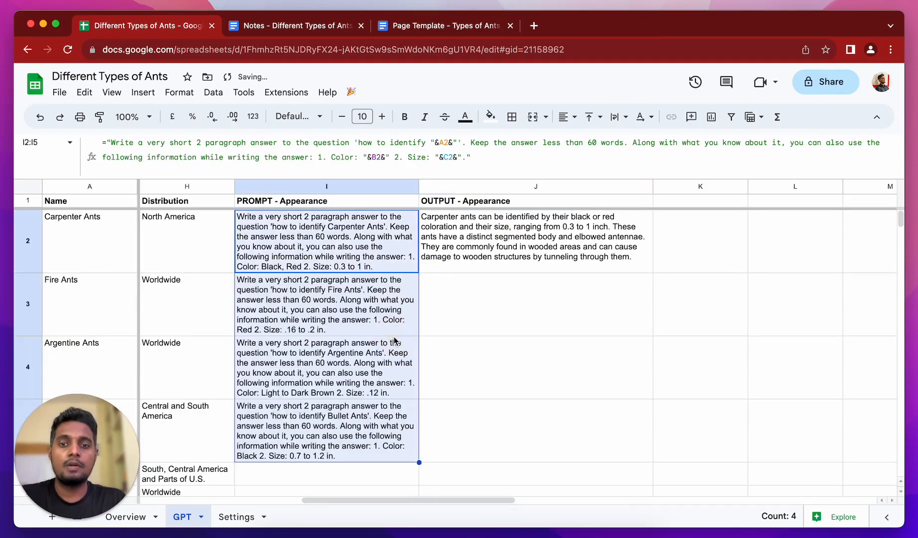
left_click(361, 454)
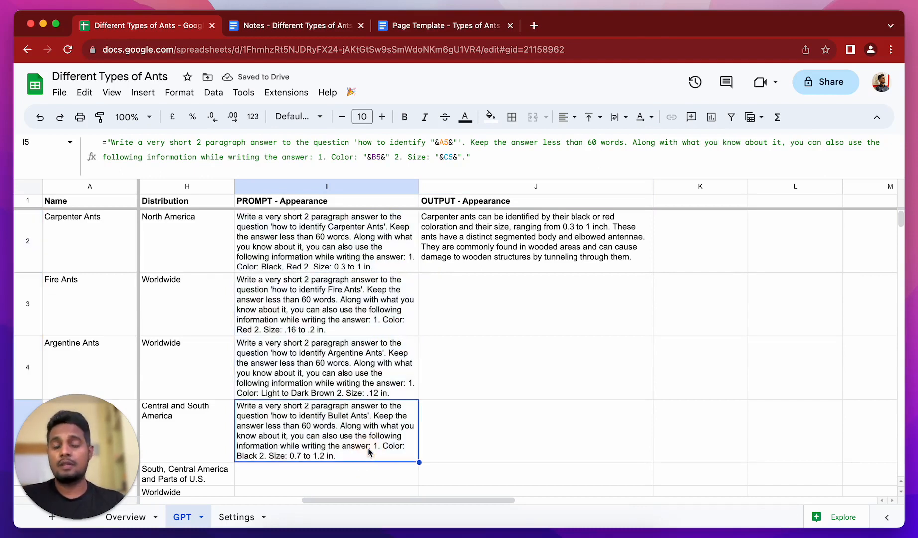
key("Delete")
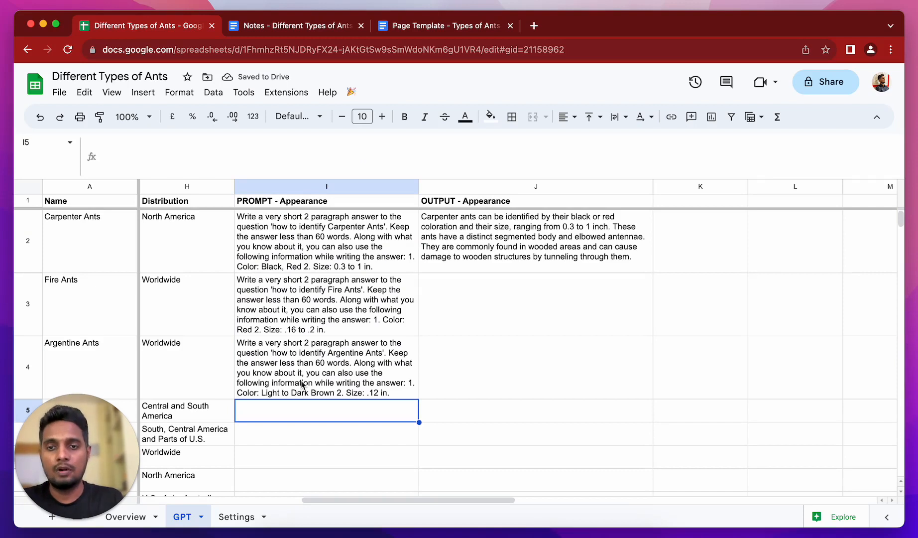
left_click(502, 244)
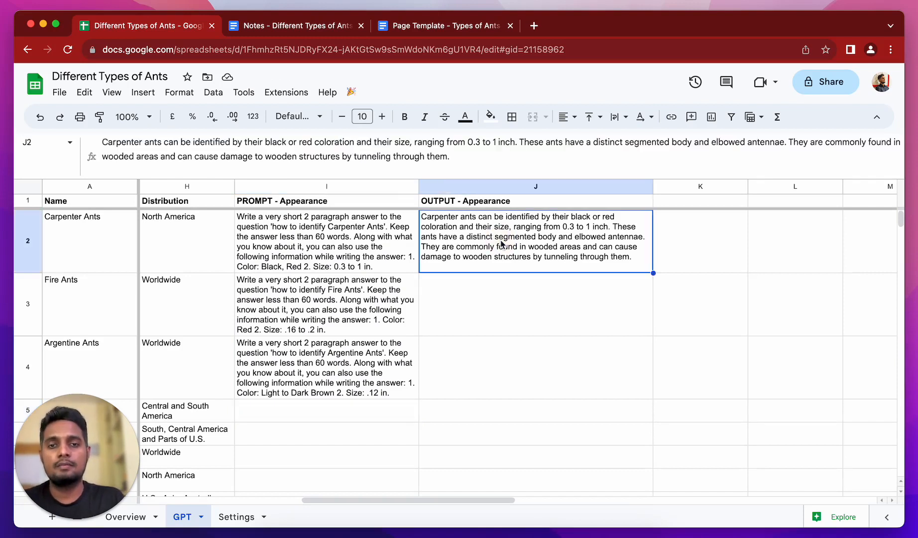
Run Fetch GPT to generate the appearance answers for Carpenter, Fire and Argentine Ants from the 100-word prompts.
left_click_drag(654, 273, 642, 248)
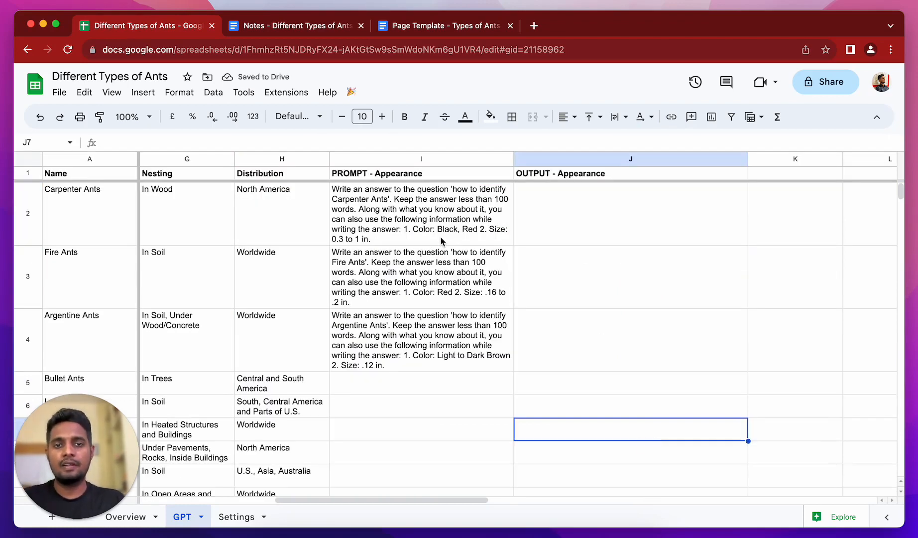
left_click(441, 242)
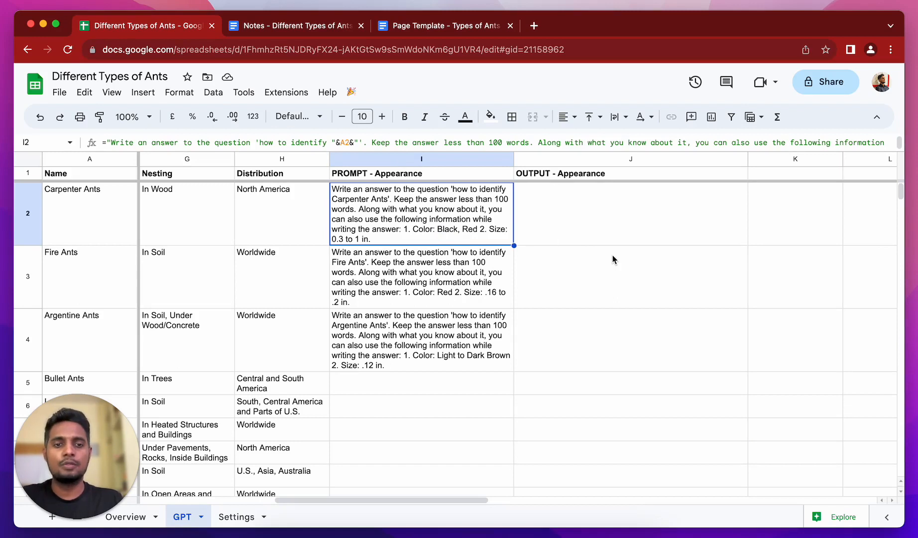
left_click(612, 337)
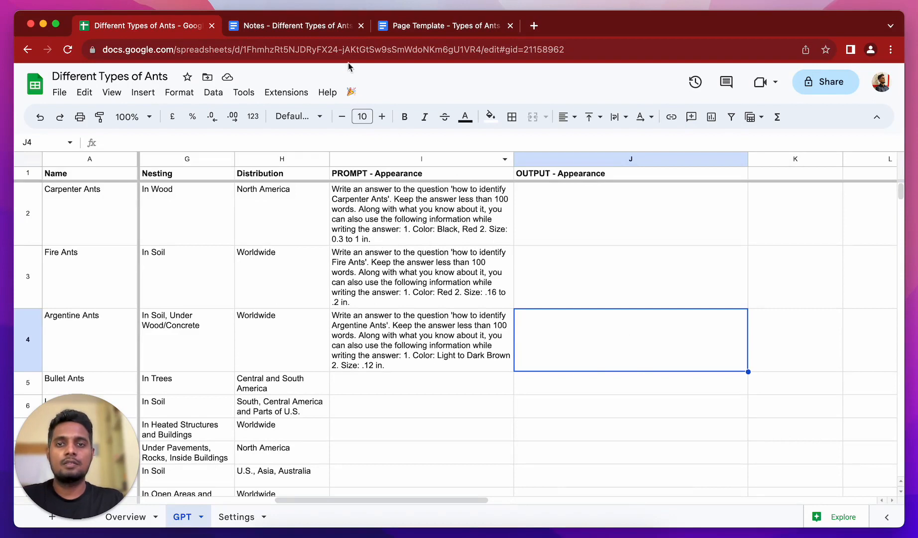
left_click(351, 93)
left_click(366, 113)
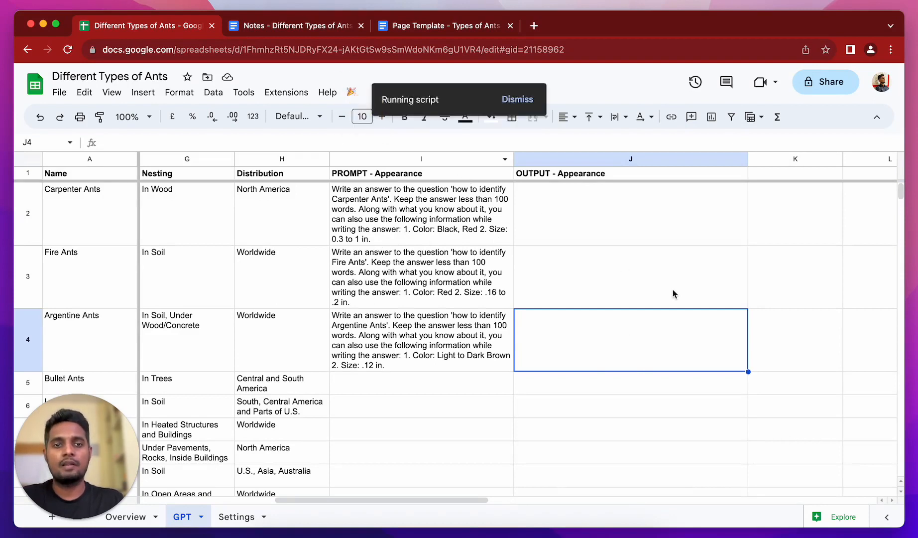
left_click(464, 405)
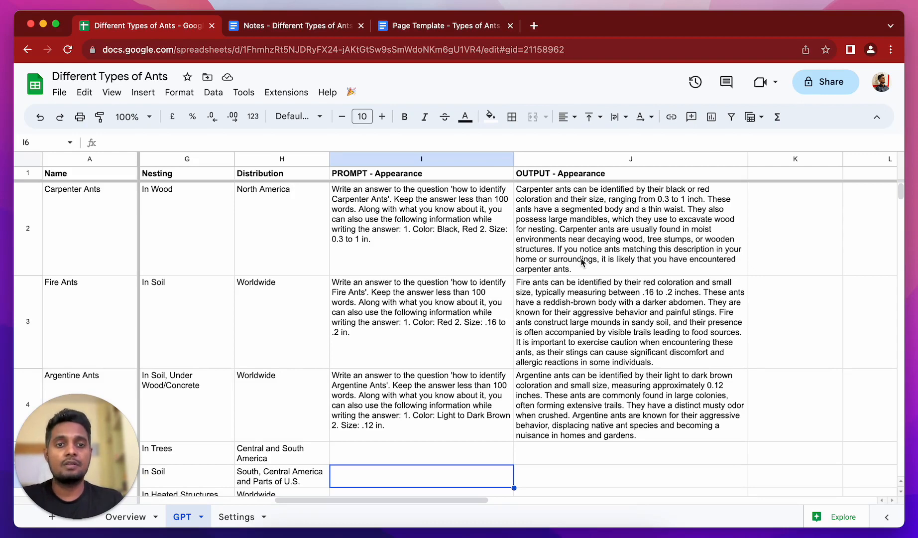
Split the Carpenter Ants answer in J2 into two paragraphs before "Carpenter ants are usually found", separated by a blank line.
double_click(589, 243)
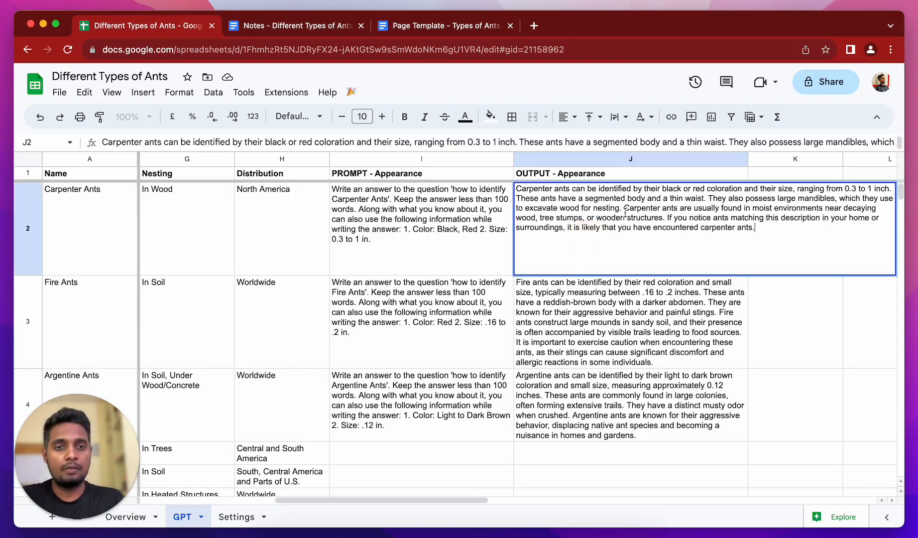
key("Escape")
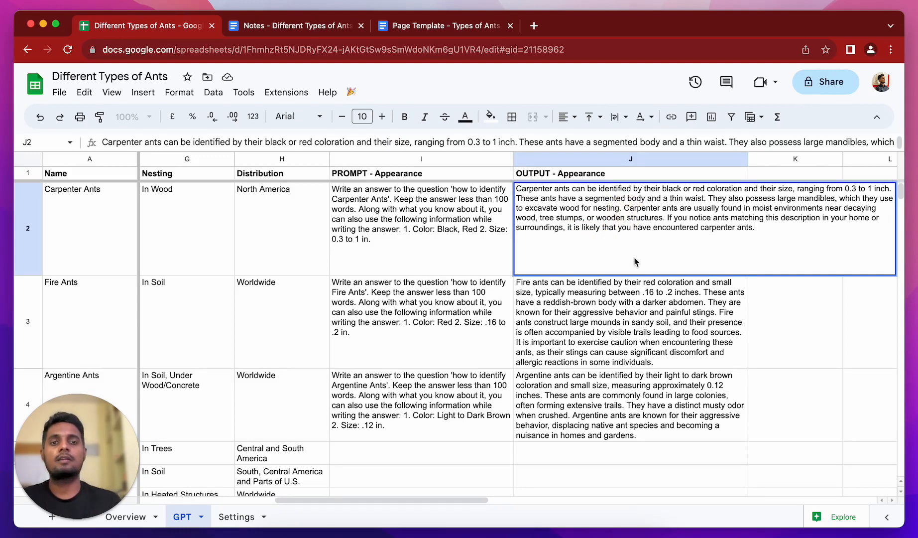
key("BackSpace")
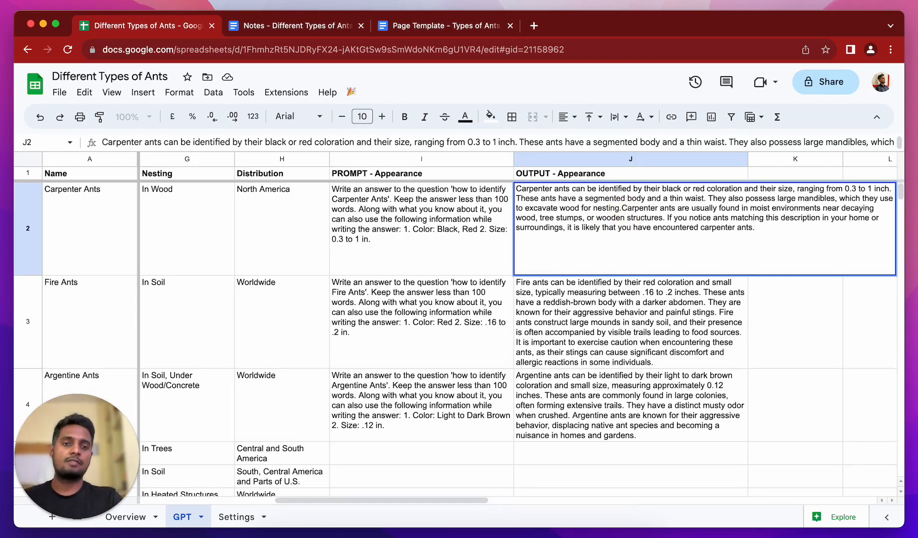
key("alt+Return")
key("alt+Return")
key("Return")
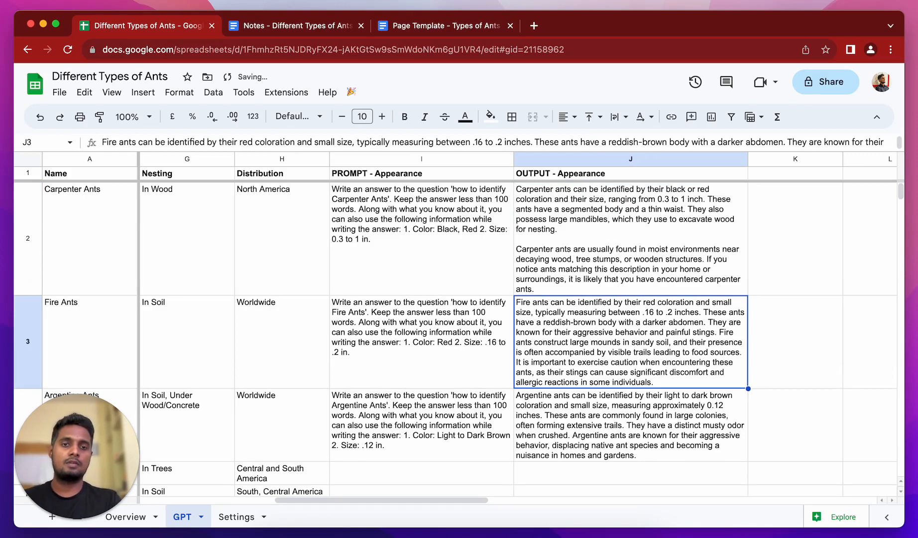
Split the Fire Ants answer in J3 into two paragraphs before "Fire ants construct large mounds", separated by a blank line.
double_click(648, 360)
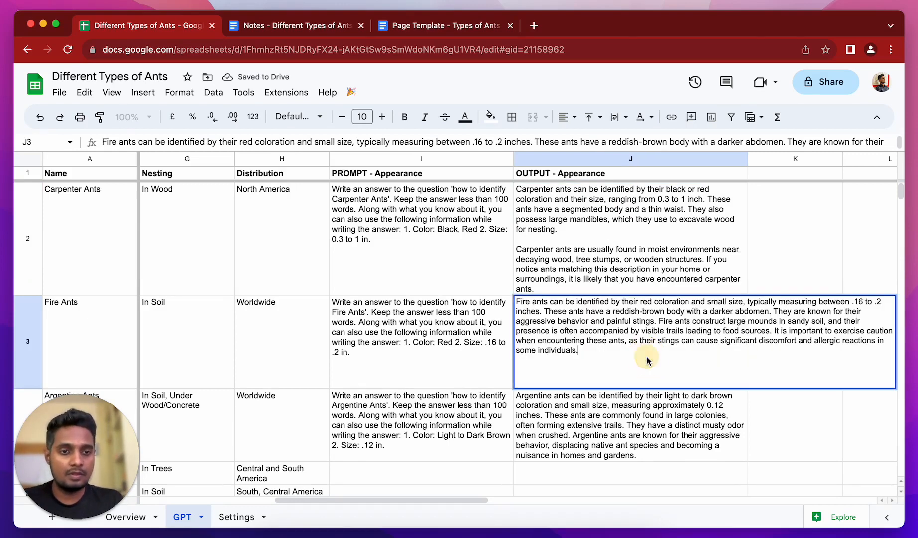
left_click(660, 319)
key("BackSpace")
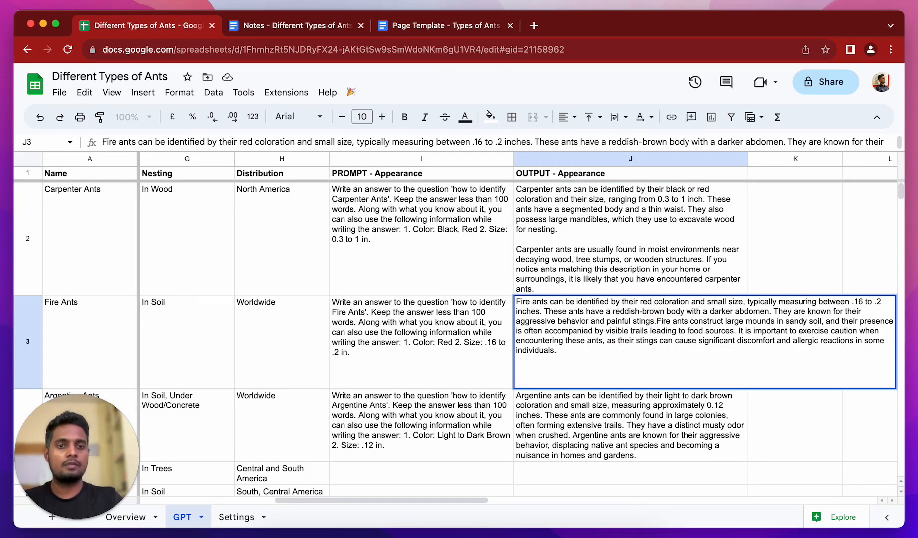
key("alt+Return")
key("alt+Return")
key("Return")
Split the Argentine Ants answer in J4 into two paragraphs before "They have a distinct musty odor", separated by a blank line.
key("Return")
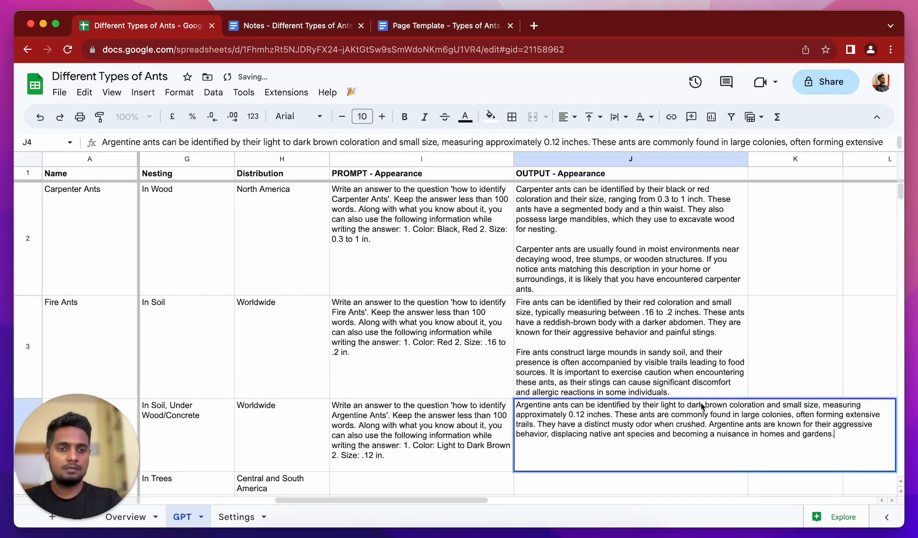
left_click(539, 425)
key("BackSpace")
key("Return")
key("Return")
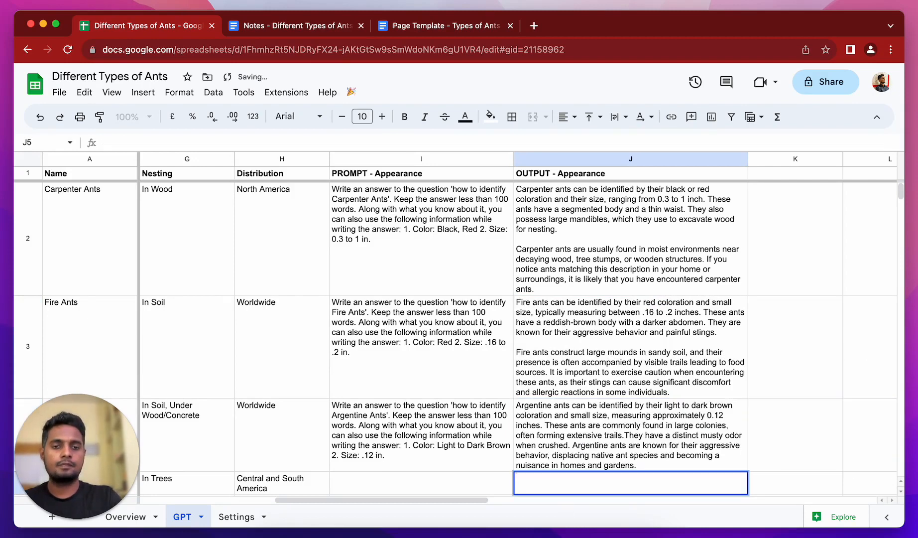
double_click(606, 445)
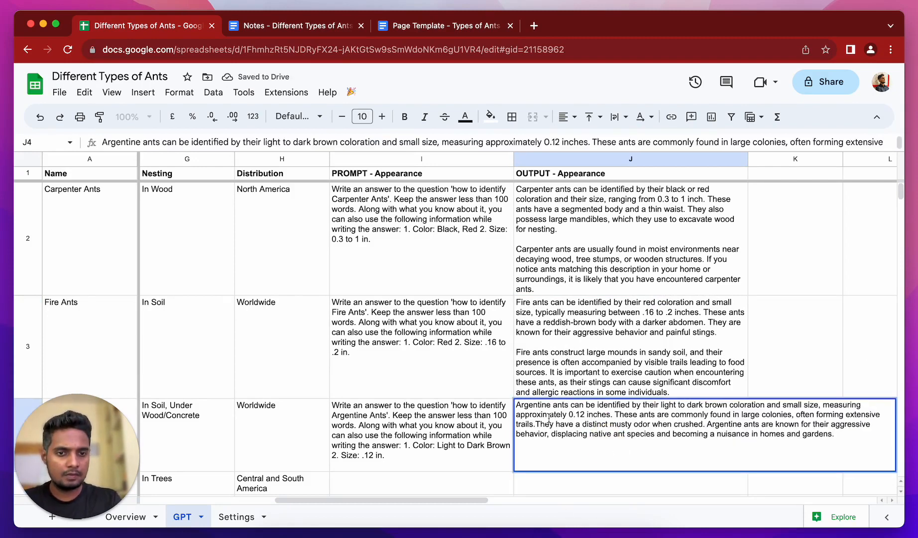
left_click(536, 424)
key("alt+Return")
key("alt+Return")
key("Return")
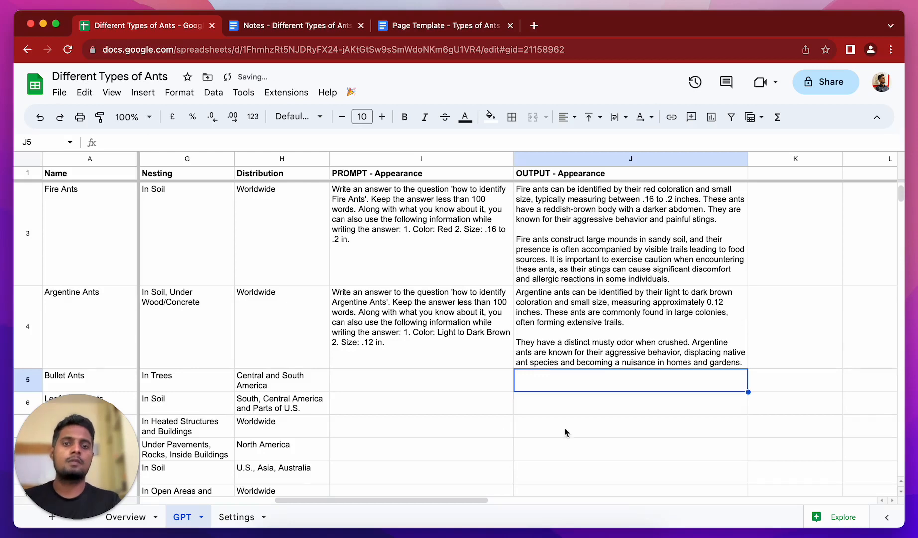
Review the appearance outputs, the prompt and output columns in the Settings sheet, and the data points to prepare in the Notes document.
scroll(623, 457, "up", 2)
left_click(739, 360)
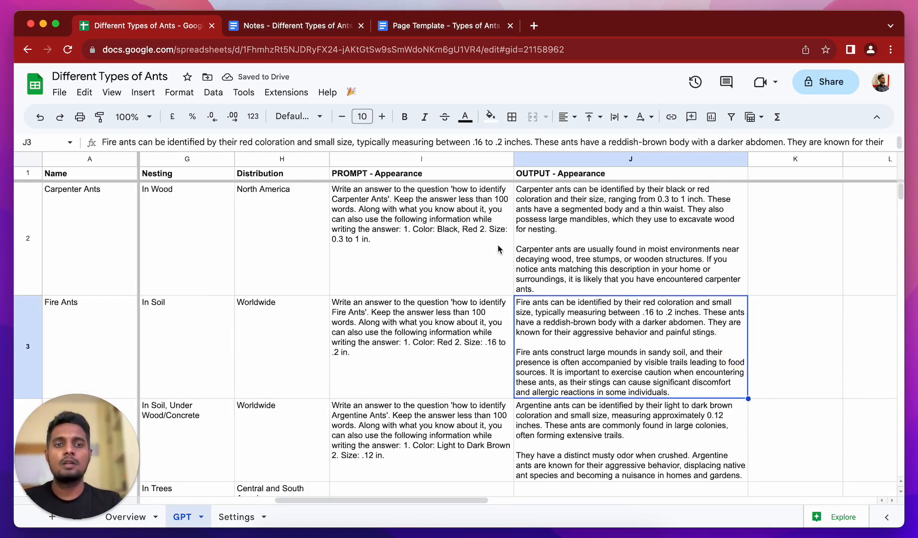
left_click(559, 176)
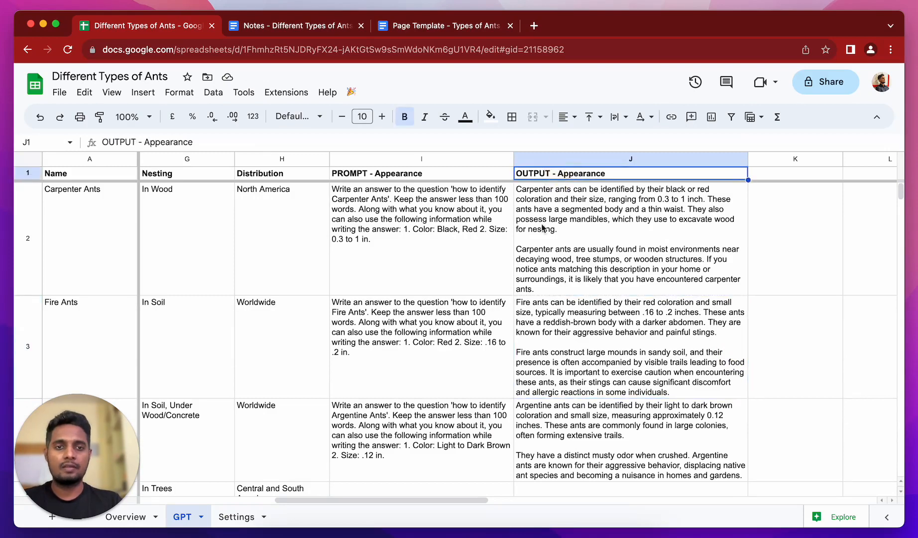
scroll(518, 279, "right", 5)
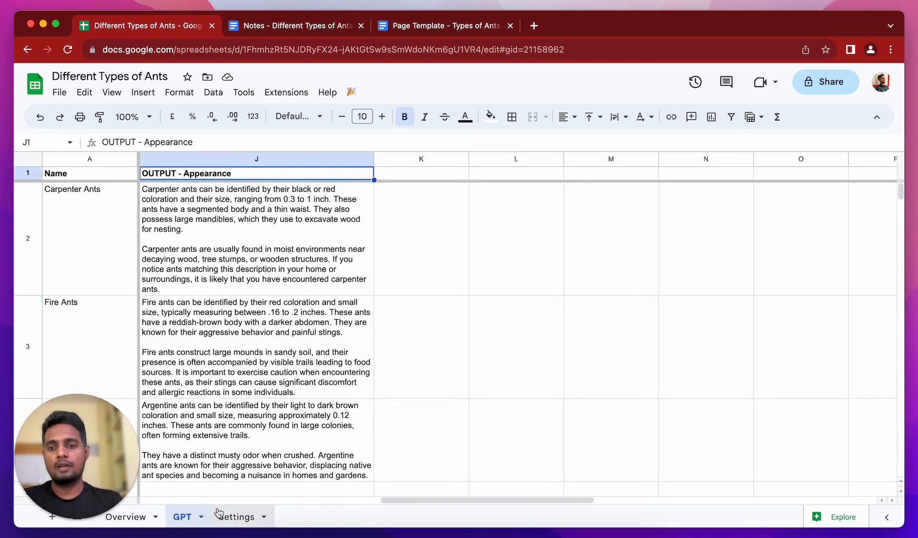
left_click(242, 517)
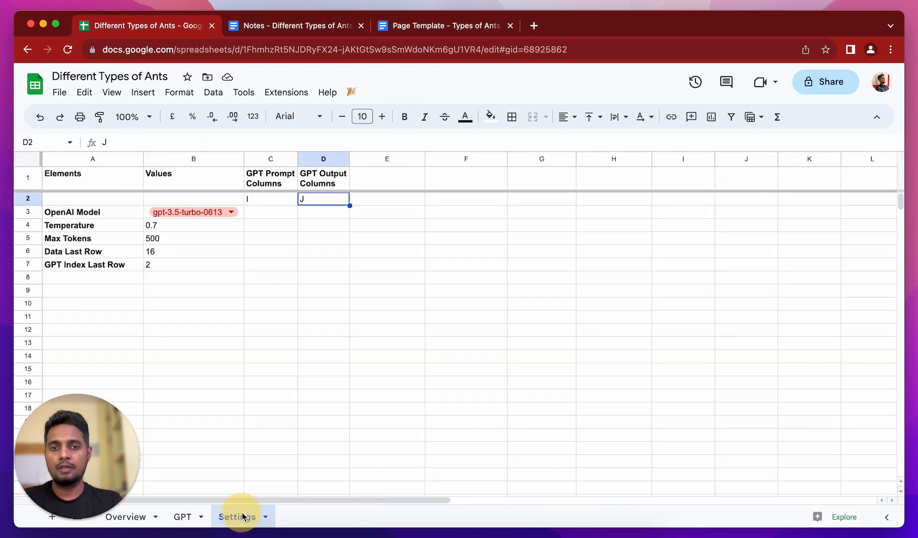
left_click(298, 29)
scroll(435, 315, "up", 1)
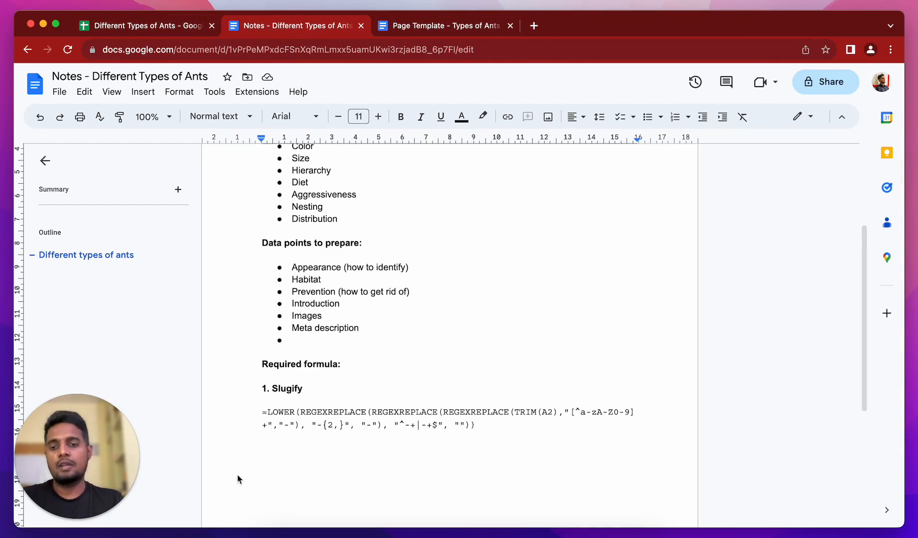
left_click(172, 26)
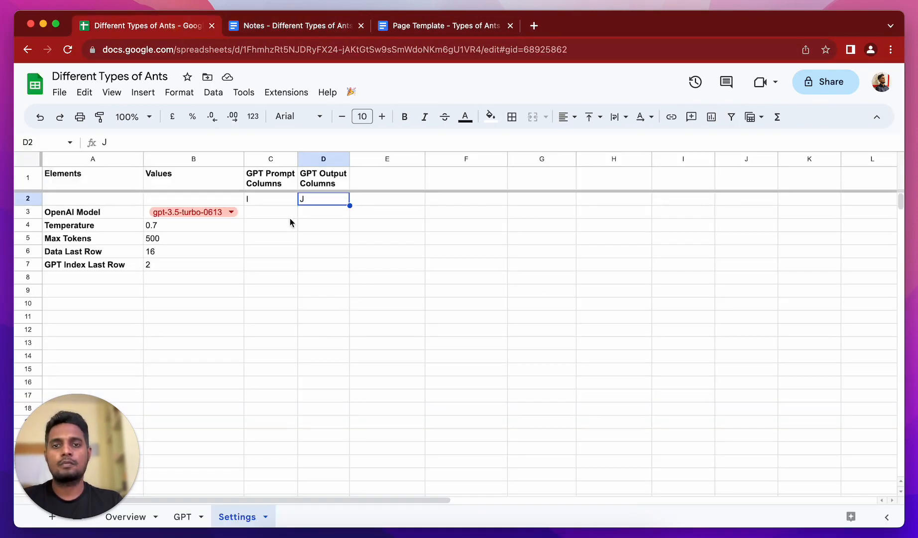
left_click(182, 516)
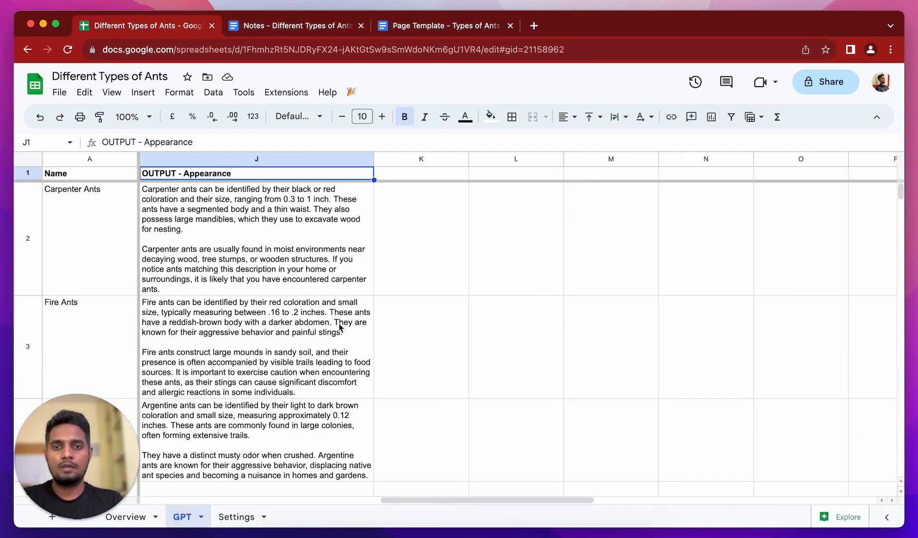
Add the headers "PROMPT - Habitat" in K1 and "OUTPUT - Habitat" in L1 of the GPT sheet.
scroll(349, 318, "left", 5)
scroll(349, 319, "right", 3)
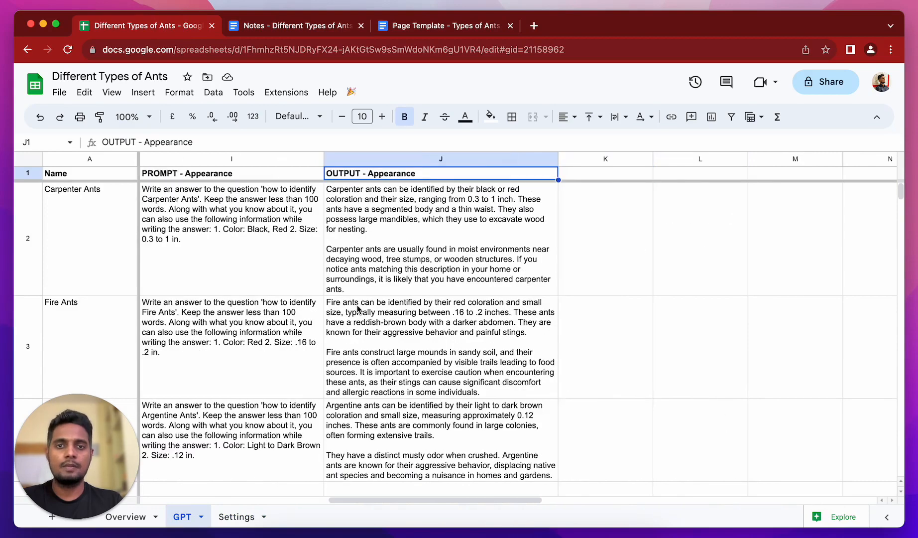
left_click(588, 177)
type("PROMPT")
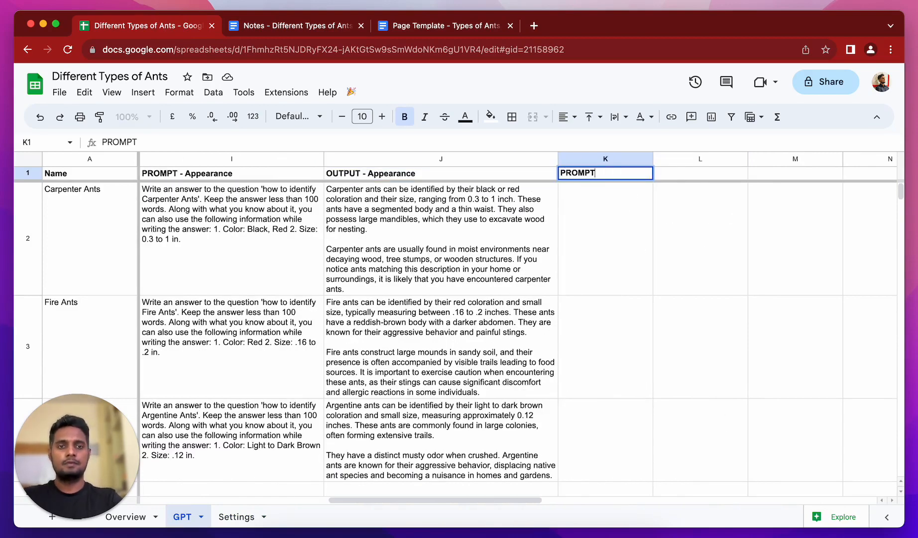
type(" - Habitat")
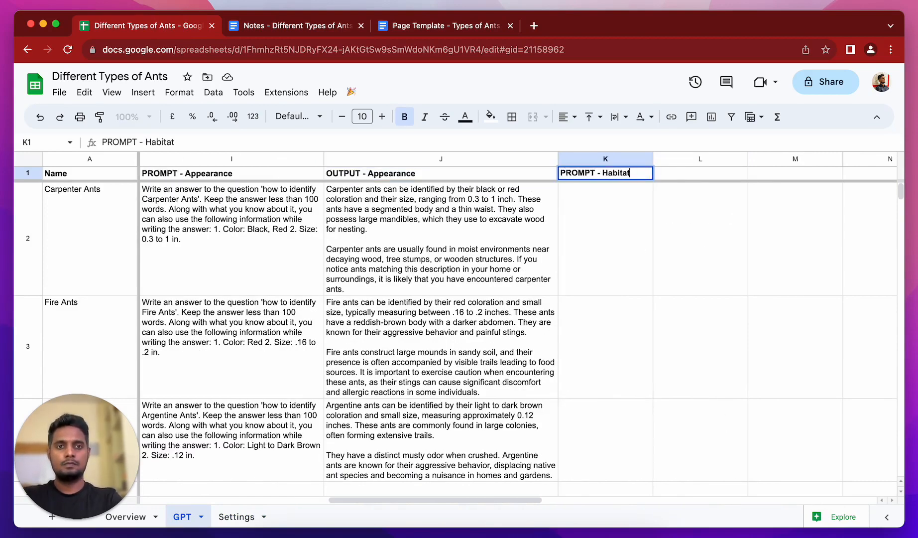
key("Tab")
type("OU")
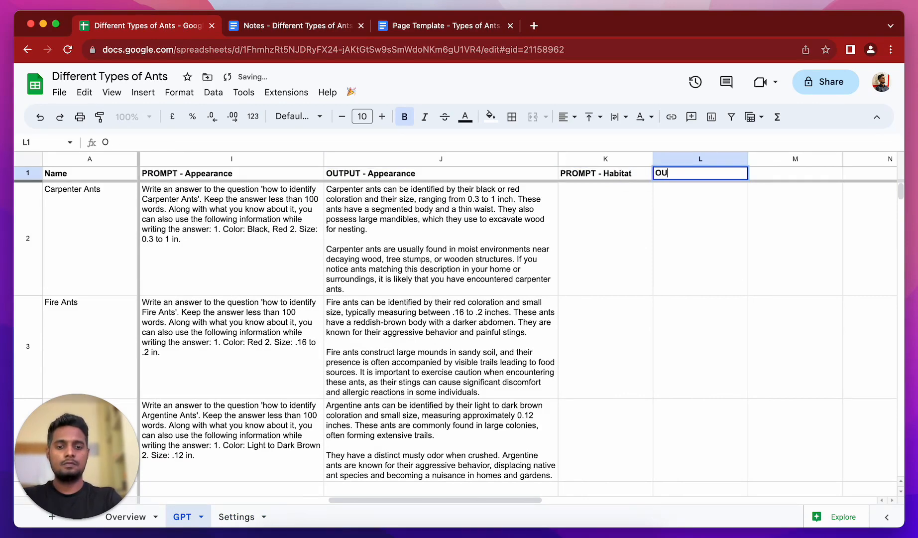
type("TPUT - Habitata")
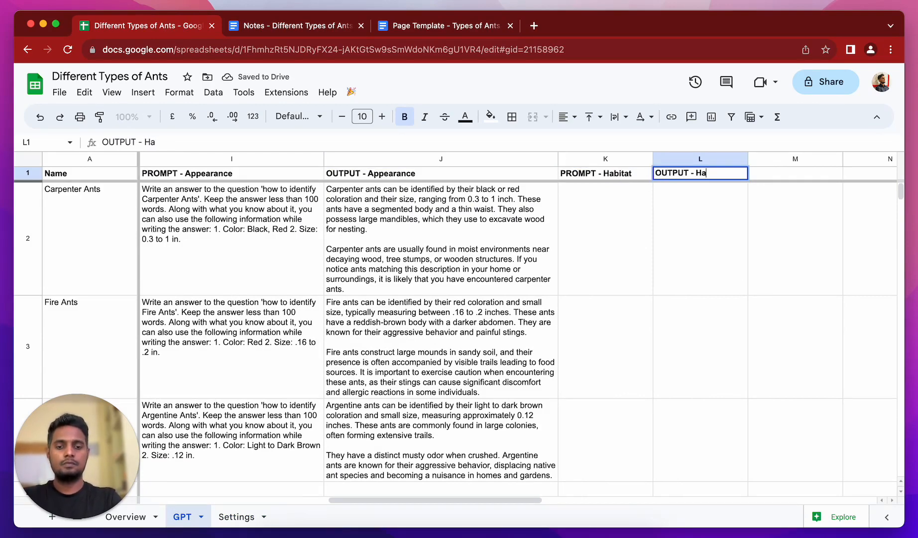
key("Return")
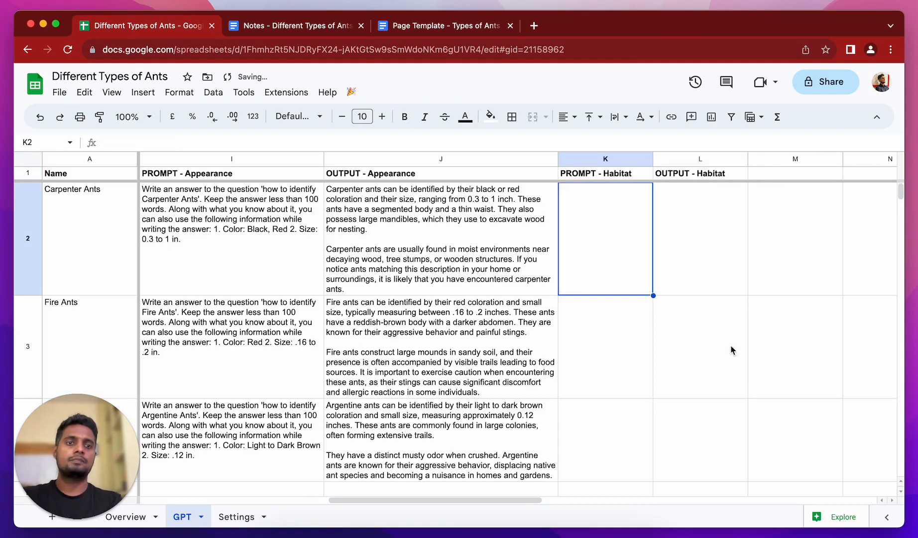
Widen the two habitat columns K and L together.
scroll(500, 314, "right", 5)
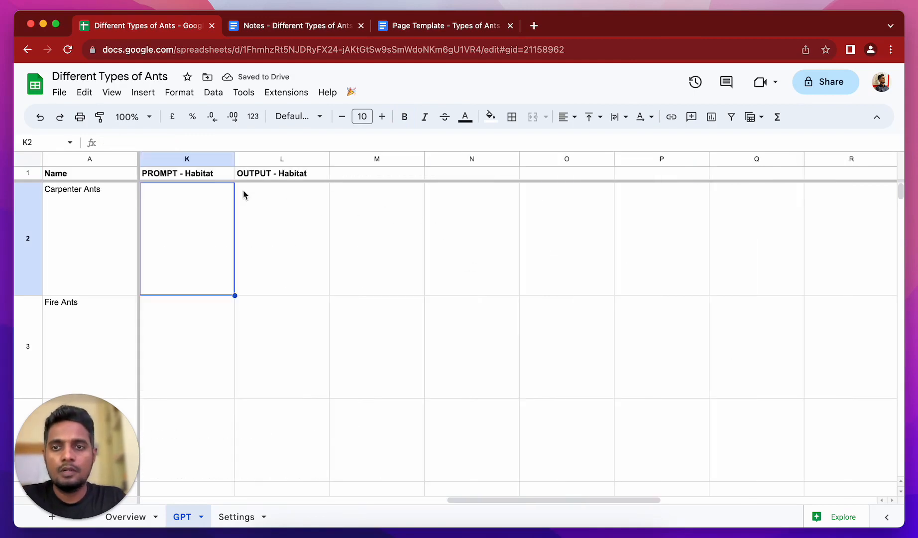
left_click_drag(208, 160, 414, 160)
scroll(473, 235, "left", 8)
scroll(473, 235, "left", 2)
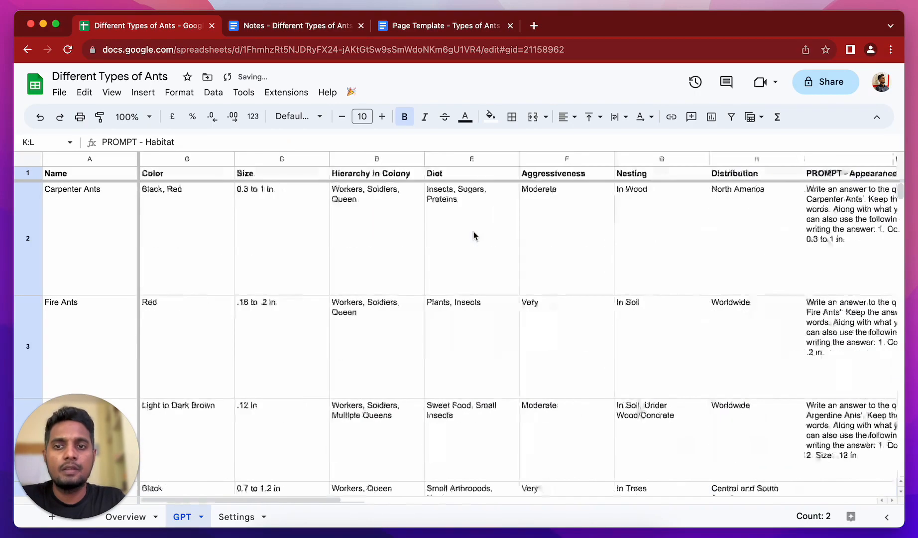
Open the appearance prompt formula in I2 of the GPT sheet and enlarge the formula bar to show it in full.
left_click(665, 212)
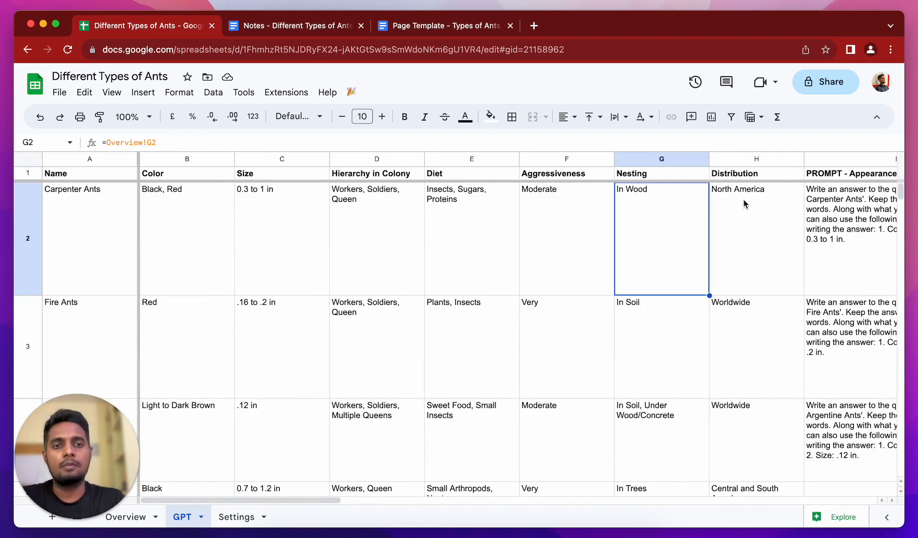
scroll(382, 273, "right", 5)
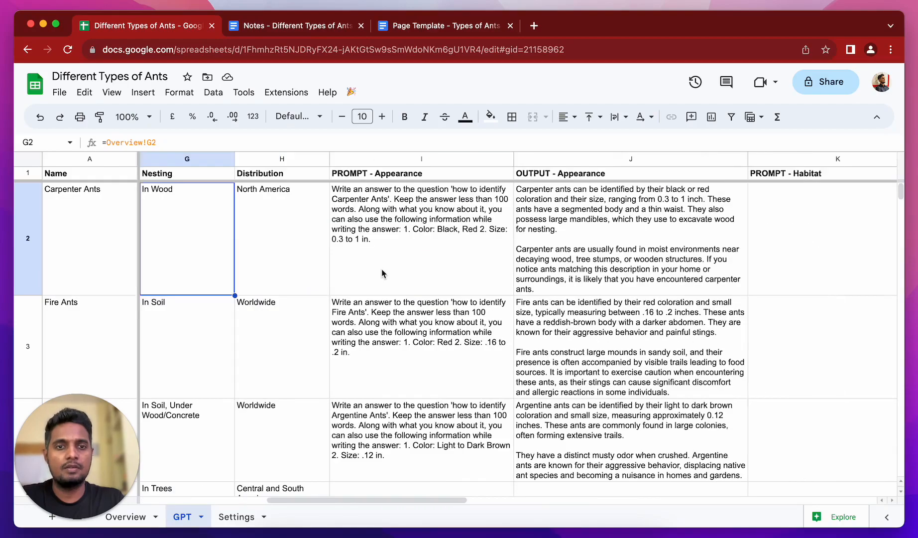
scroll(381, 273, "left", 5)
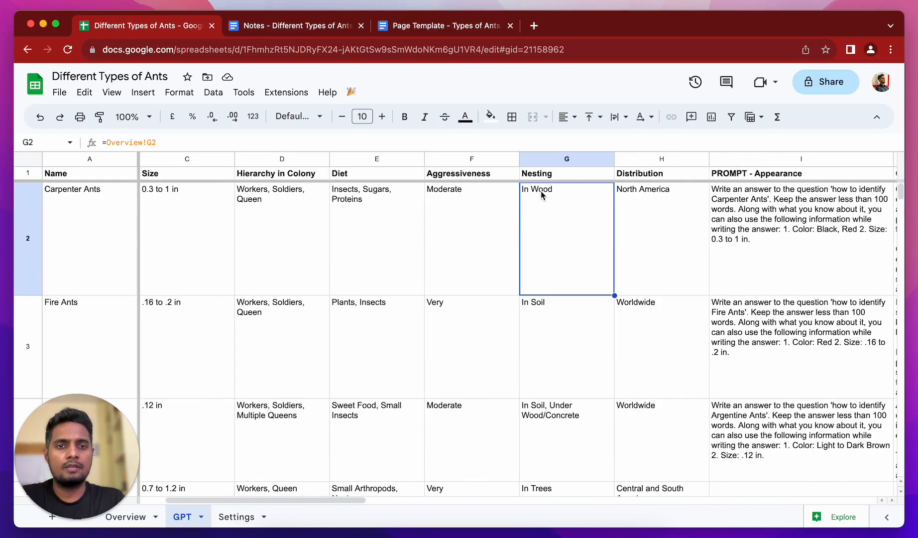
scroll(305, 291, "right", 3)
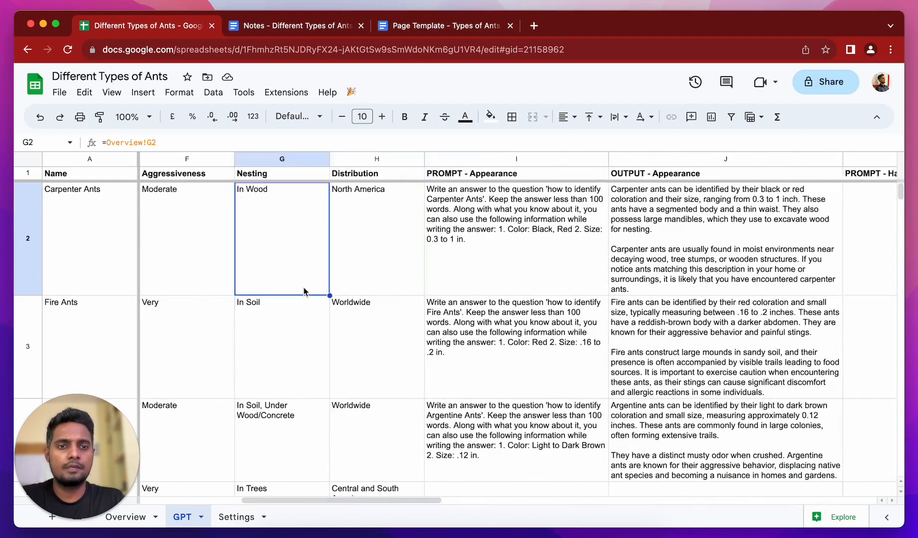
left_click(408, 265)
left_click(518, 255)
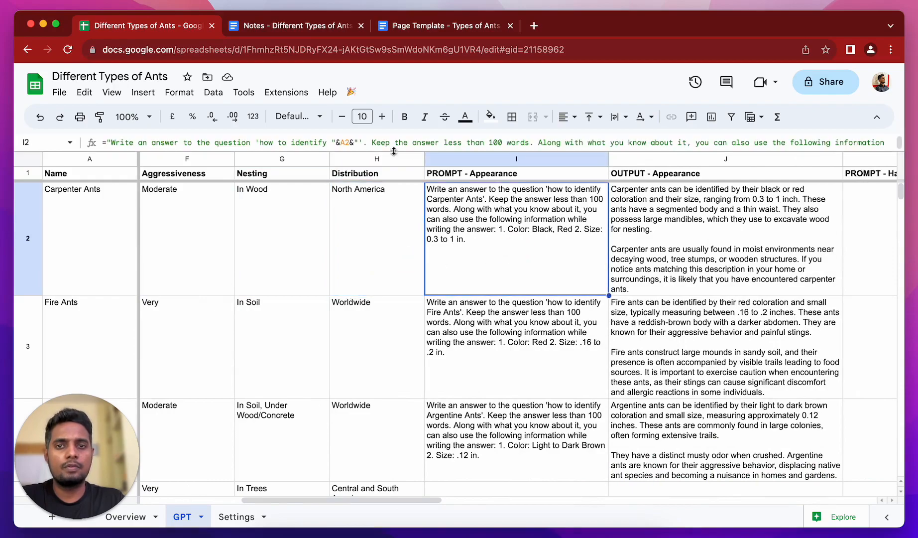
left_click_drag(394, 151, 394, 195)
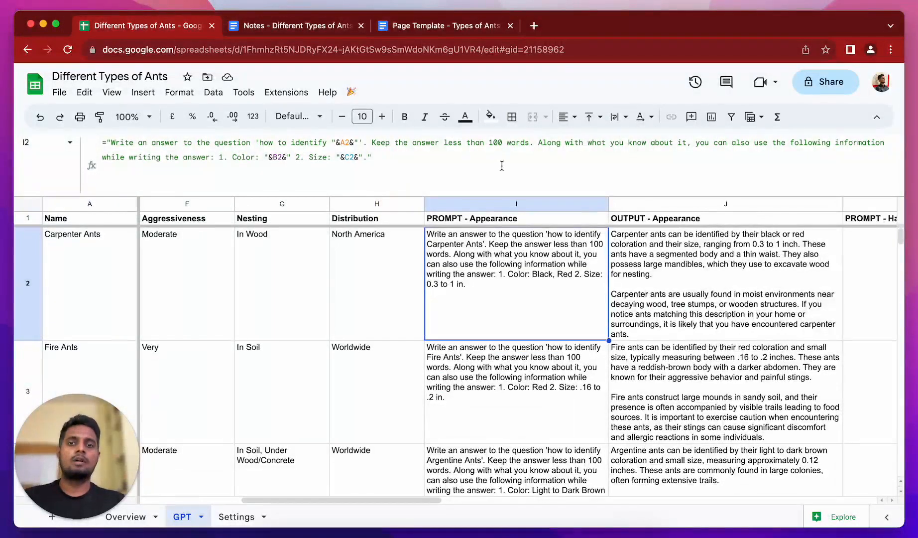
Copy the full appearance prompt formula from I2 into K2 under "PROMPT - Habitat".
left_click(502, 165)
key("super+a")
key("super+c")
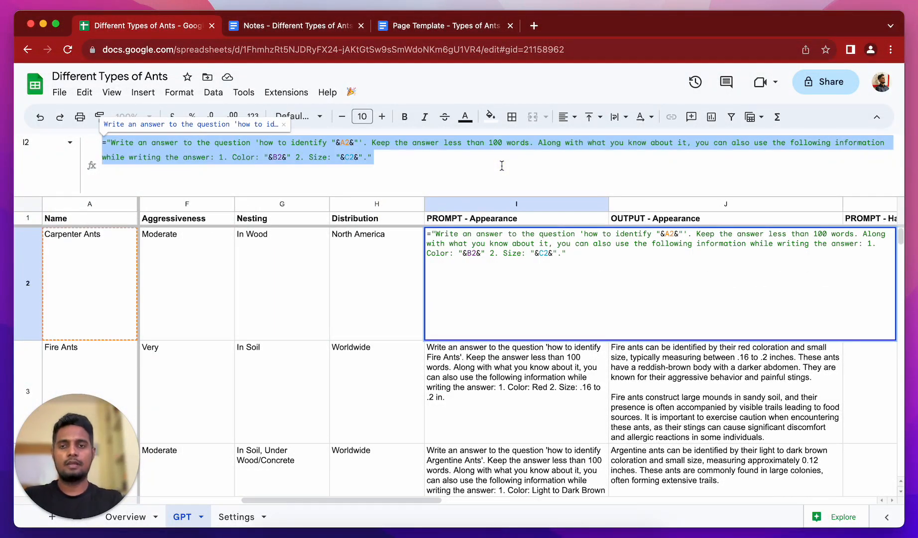
key("Tab")
key("Tab")
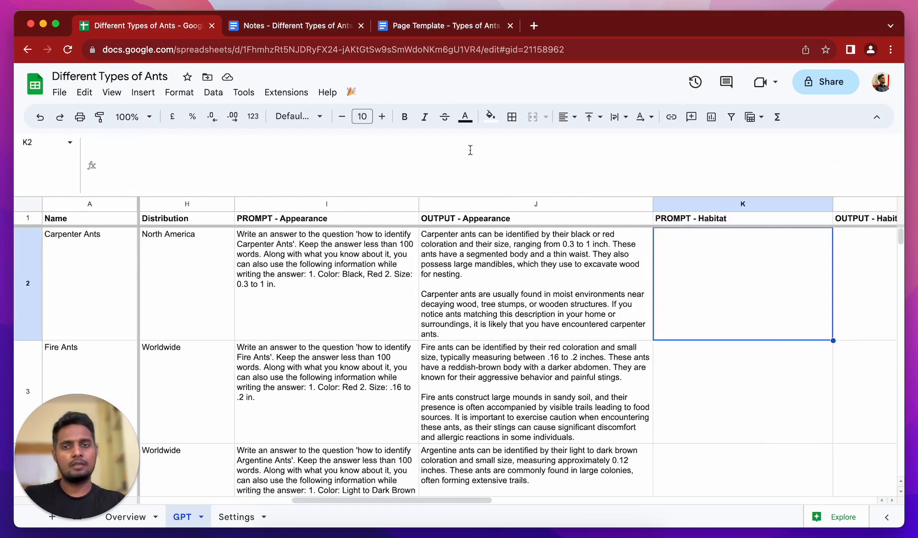
left_click(452, 134)
key("super+v")
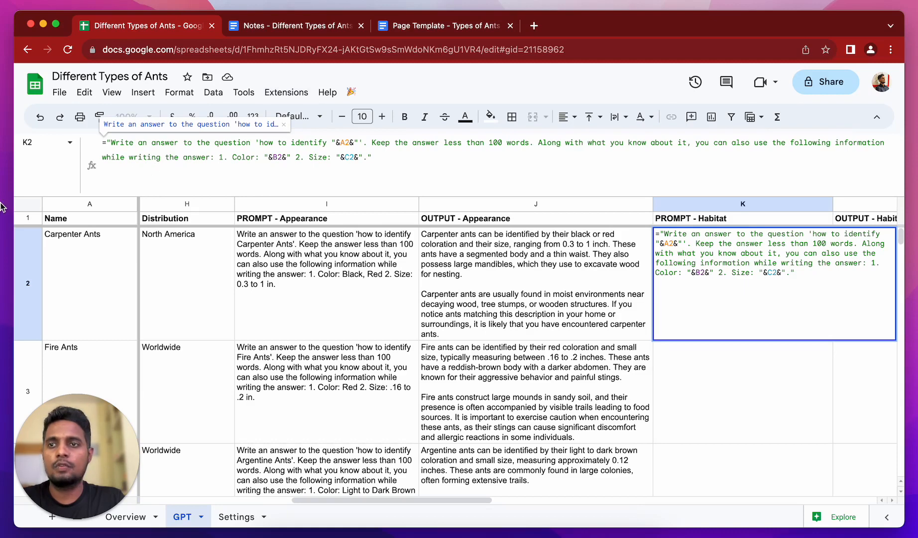
Check the Notes document, then replace "an answer to the question" with "a description for" in the K2 prompt formula.
left_click(296, 25)
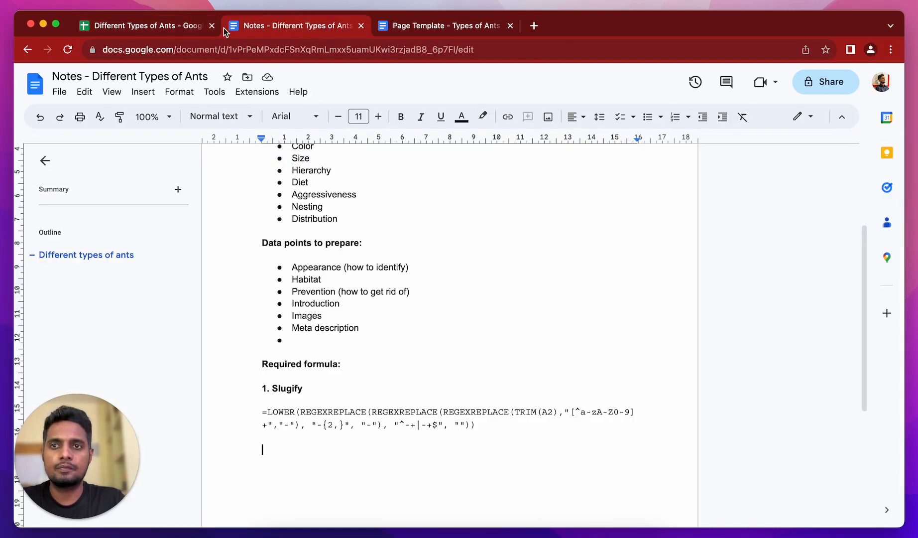
left_click(142, 29)
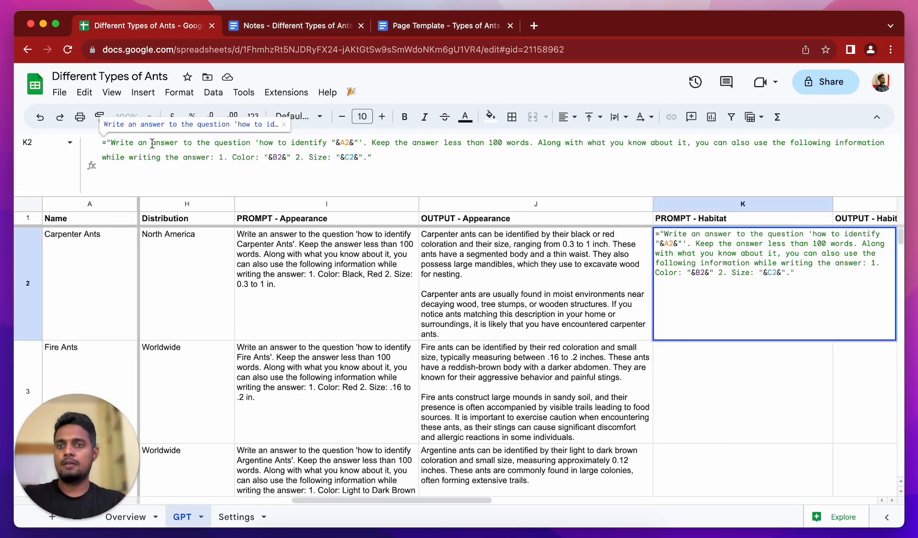
left_click_drag(150, 143, 183, 144)
type("descr")
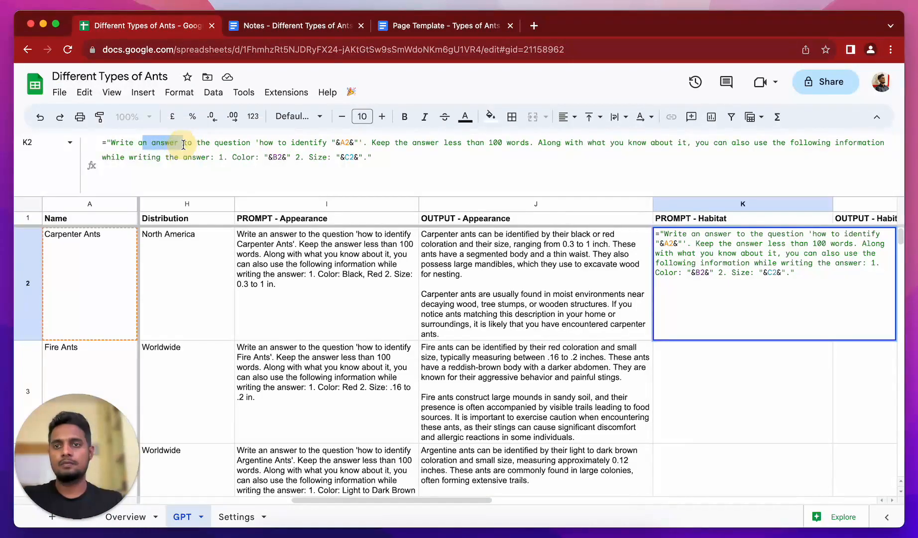
type("iption for t")
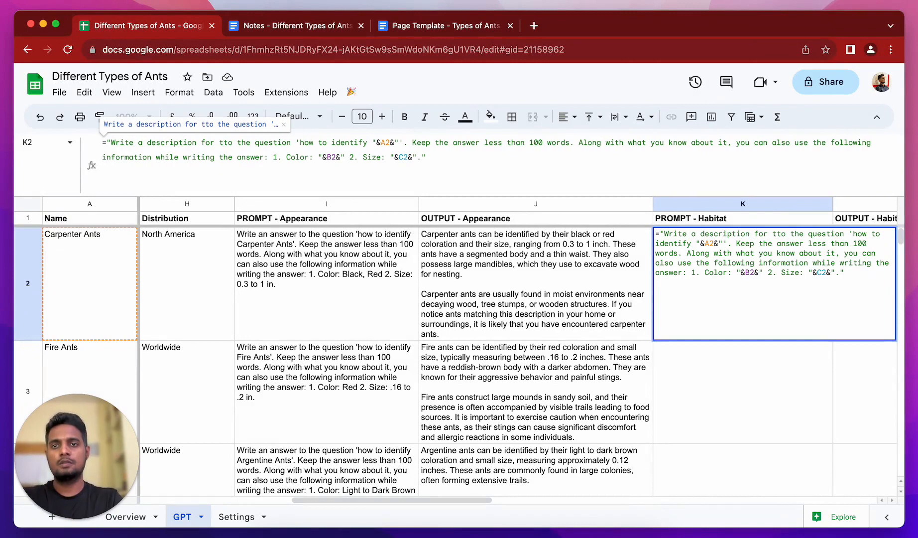
key("BackSpace")
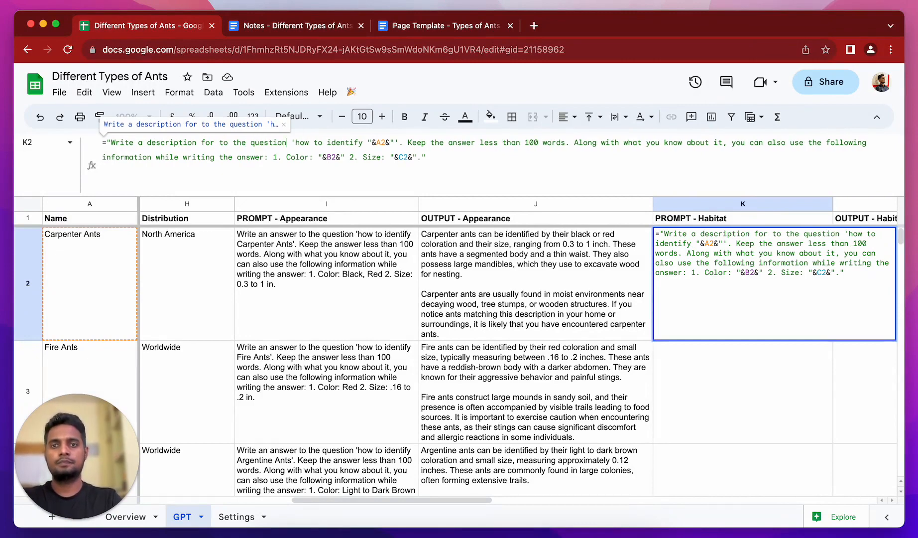
key("BackSpace")
key("BackSpace")
key("BackSpace")
key("BackSpace")
key("BackSpace")
key("BackSpace")
key("BackSpace")
key("BackSpace")
key("BackSpace")
key("BackSpace")
key("BackSpace")
key("BackSpace")
key("BackSpace")
key("BackSpace")
key("BackSpace")
key("BackSpace")
key("BackSpace")
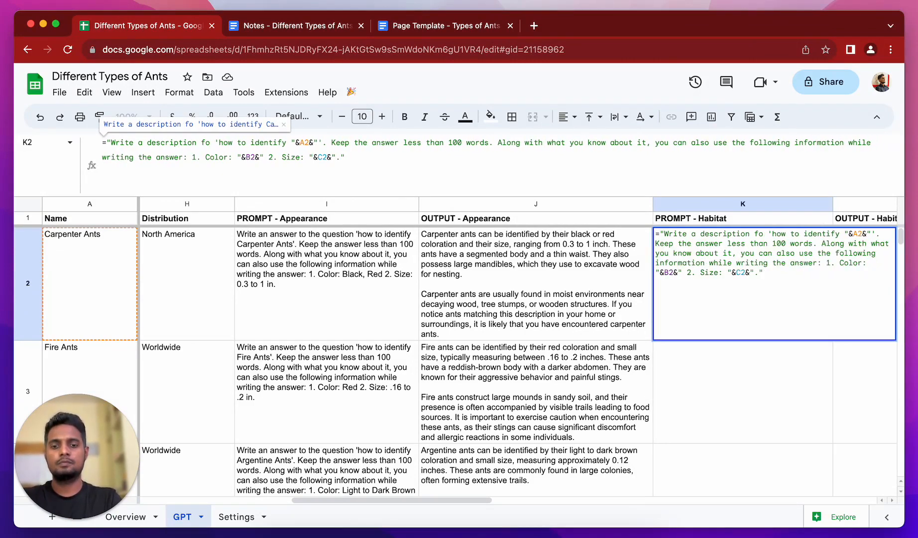
type("r")
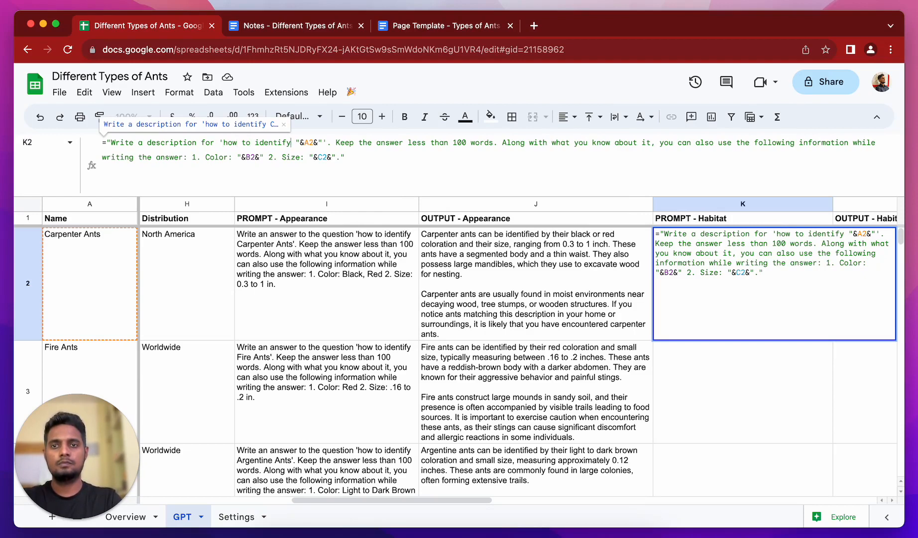
Replace "how to identify" with "habitat of" in the K2 formula and remove the single quotes around the phrase.
key("BackSpace")
key("BackSpace")
key("BackSpace")
key("BackSpace")
key("BackSpace")
key("BackSpace")
key("BackSpace")
key("BackSpace")
key("BackSpace")
key("BackSpace")
key("BackSpace")
key("BackSpace")
key("BackSpace")
key("BackSpace")
key("BackSpace")
type("habitat")
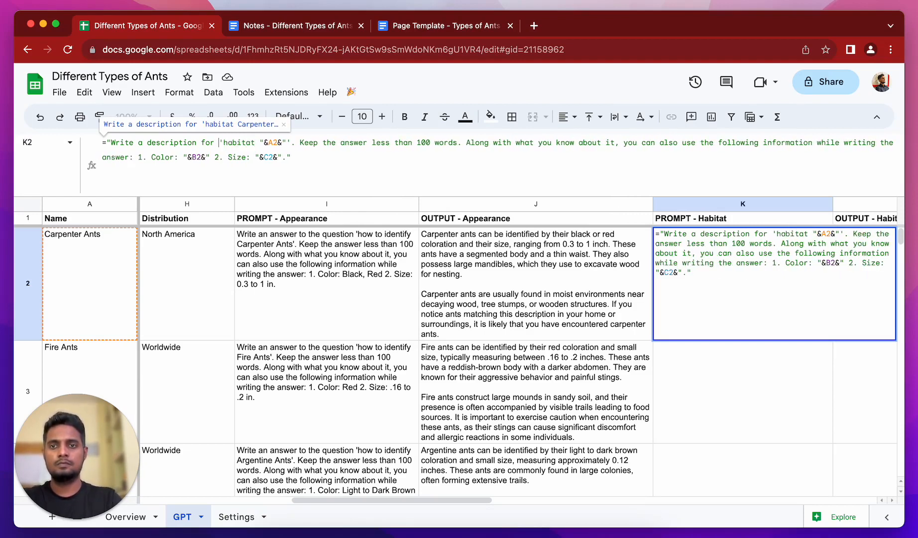
key("Right")
key("BackSpace")
key("alt+Right")
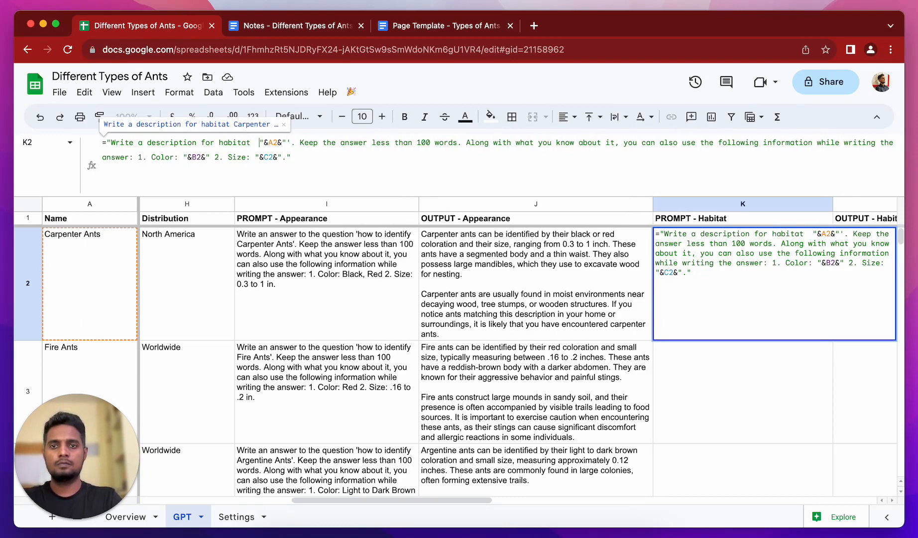
type("of")
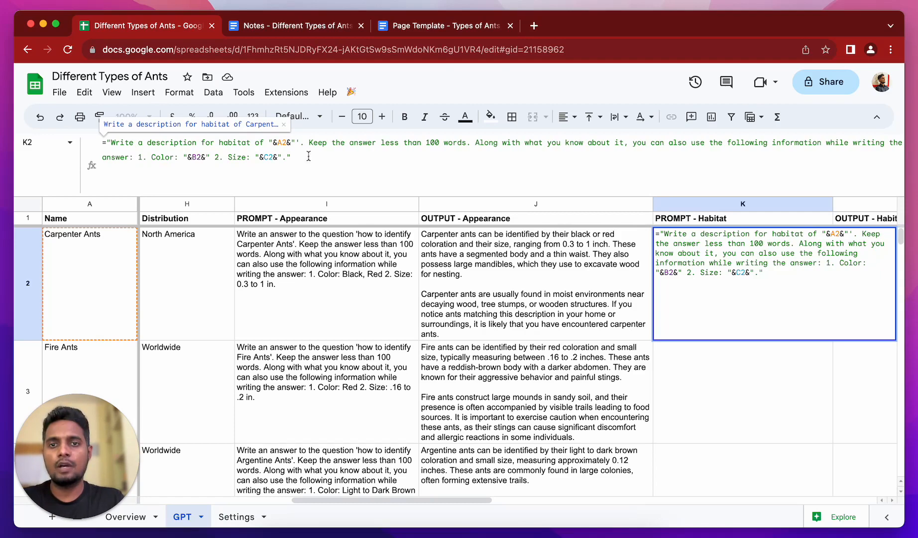
left_click(300, 143)
key("BackSpace")
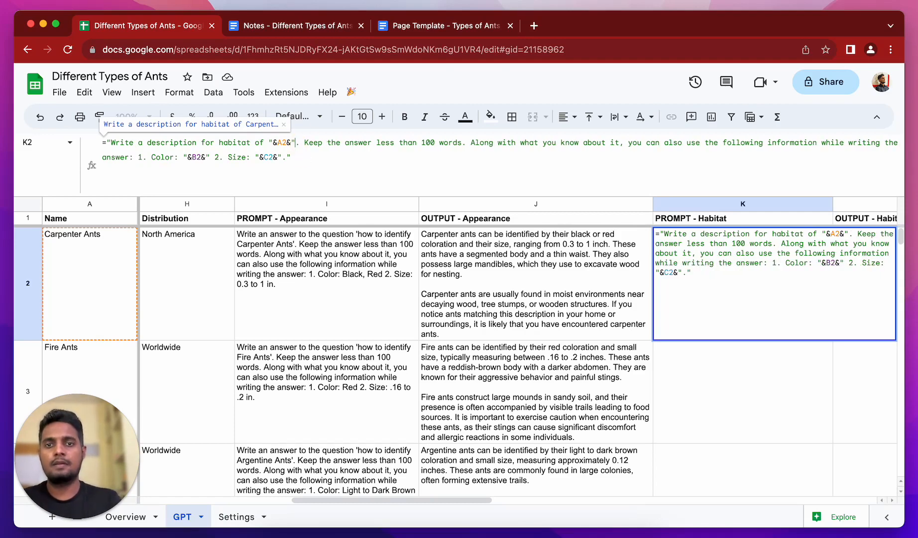
Change "Keep the answer" to "Keep the output" in the word-limit sentence of the K2 formula.
double_click(363, 143)
left_click(361, 143)
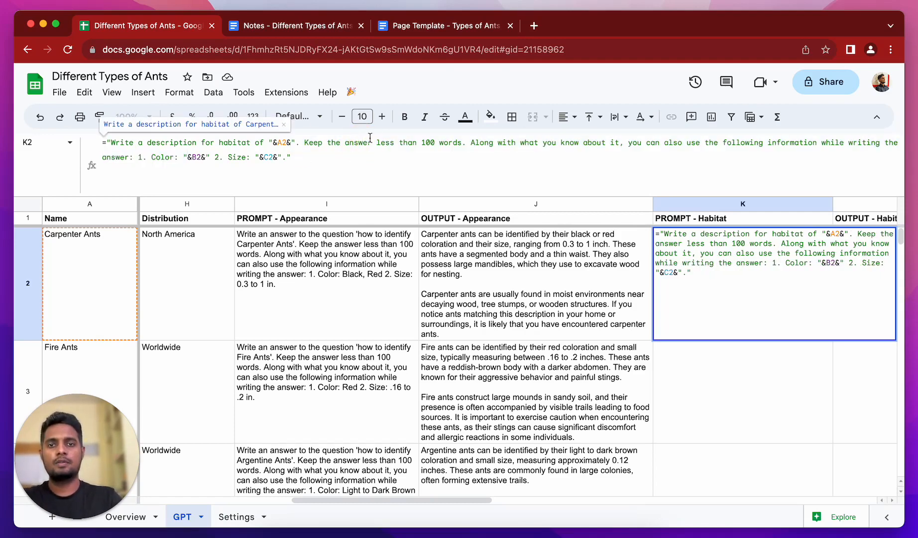
double_click(368, 142)
key("BackSpace")
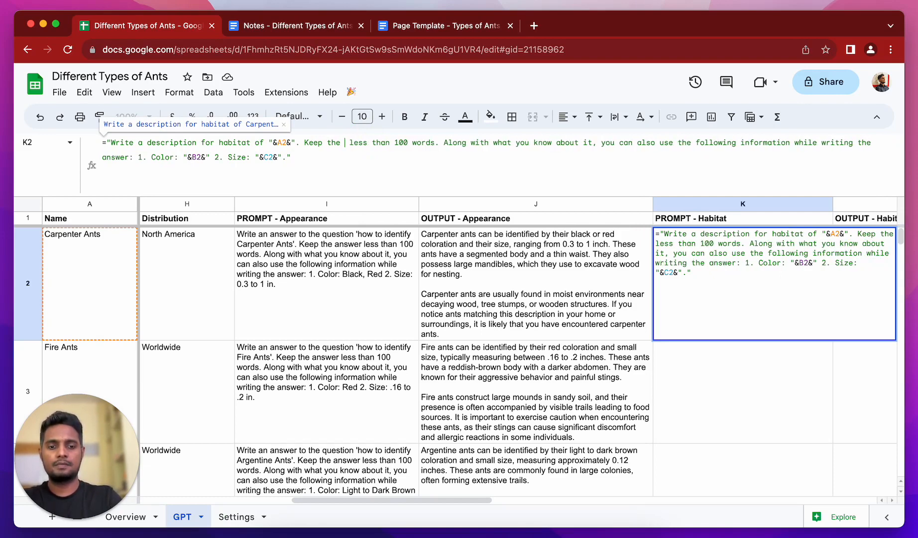
type("out")
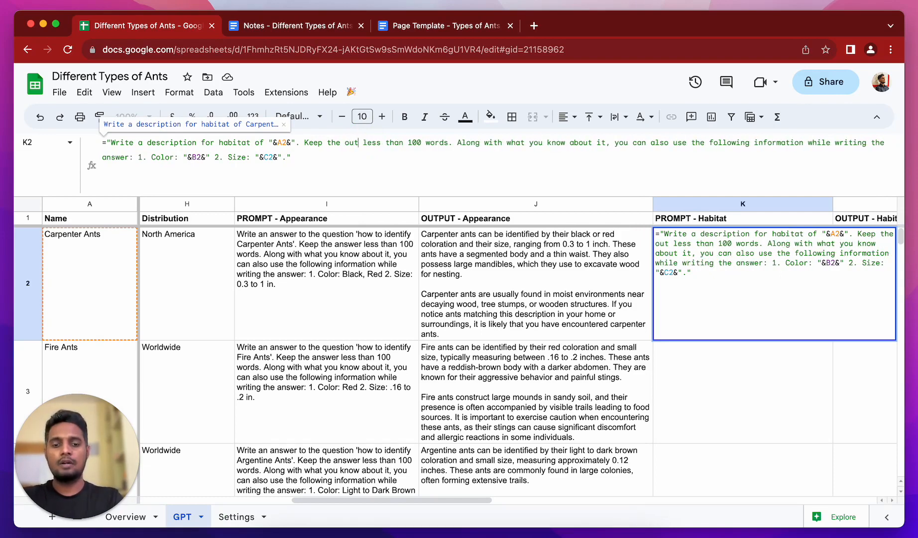
type("put")
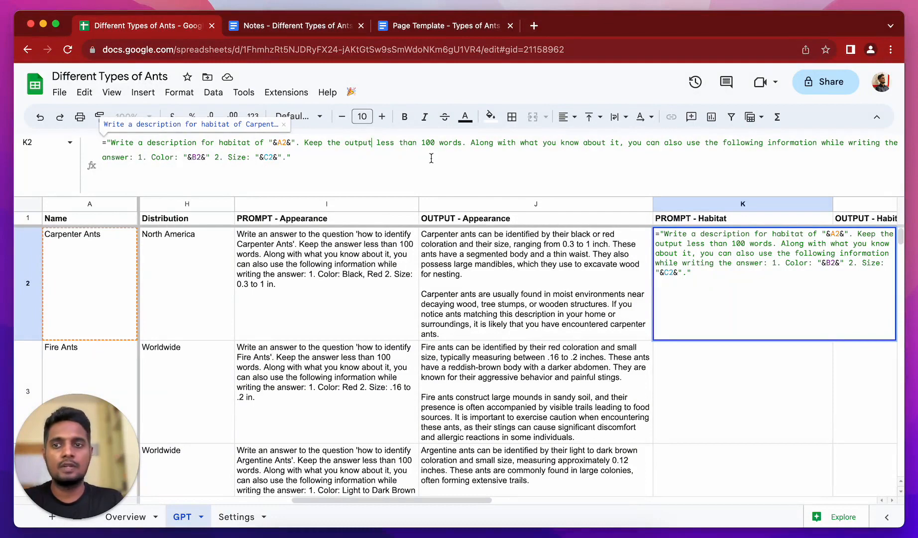
Change "while writing the answer" to "while writing the output" in the K2 formula.
left_click(133, 158)
key("BackSpace")
key("BackSpace")
key("BackSpace")
key("BackSpace")
key("BackSpace")
key("BackSpace")
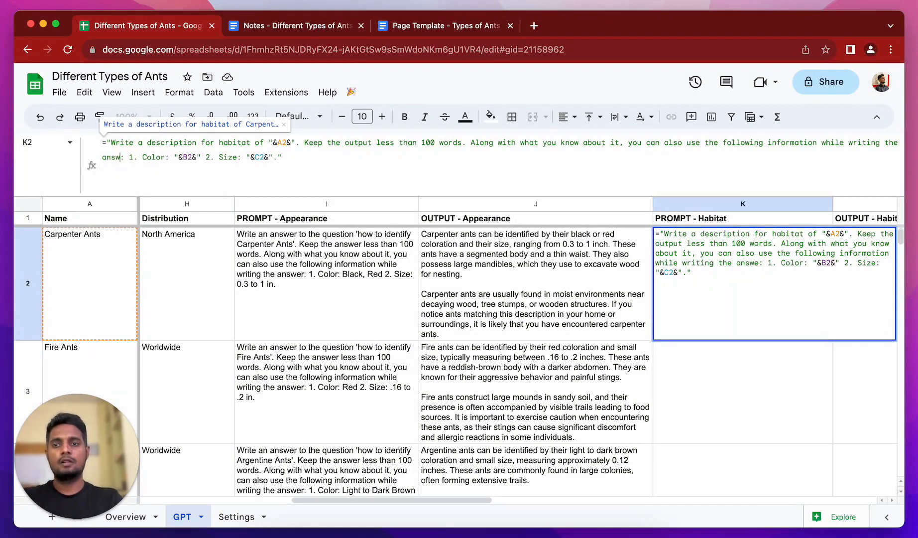
type("output")
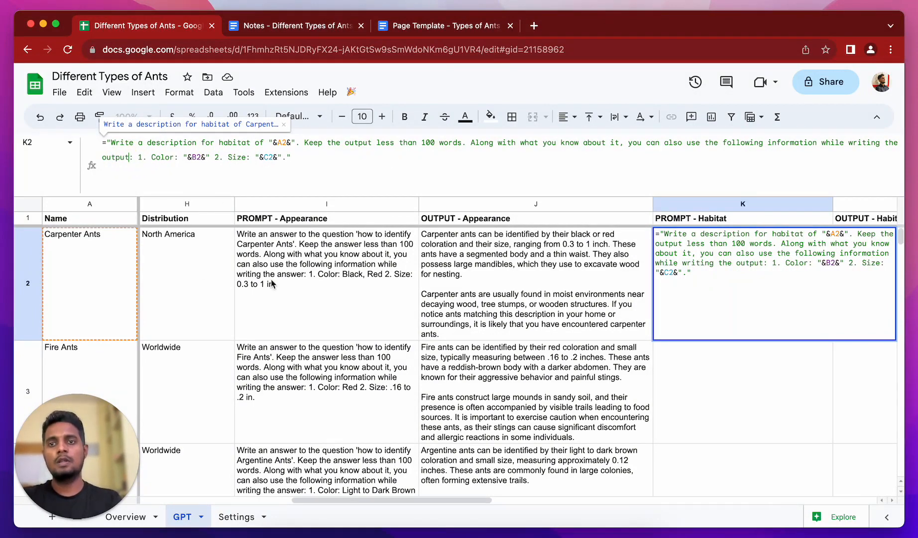
Change the first attribute in the K2 formula from Color to "Nesting" and point its reference to G2.
scroll(426, 354, "left", 5)
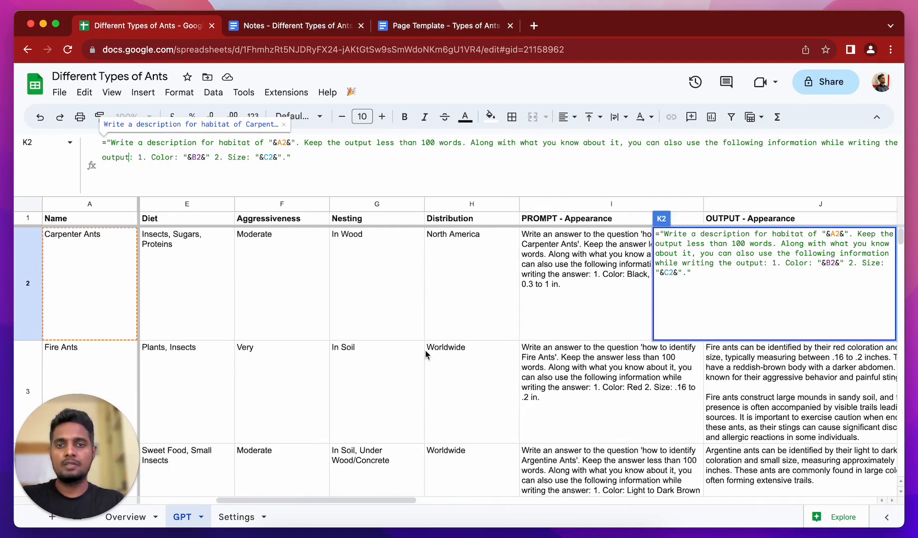
scroll(375, 287, "right", 3)
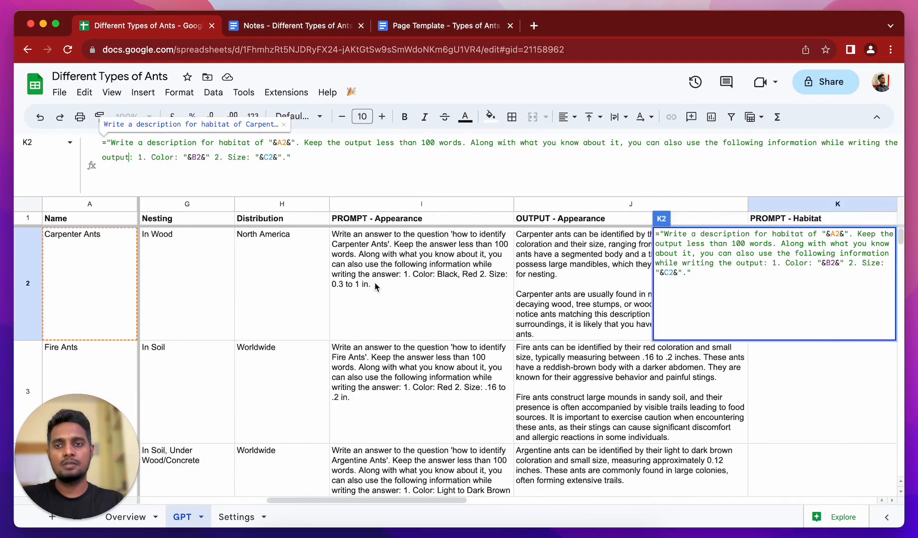
scroll(375, 287, "right", 2)
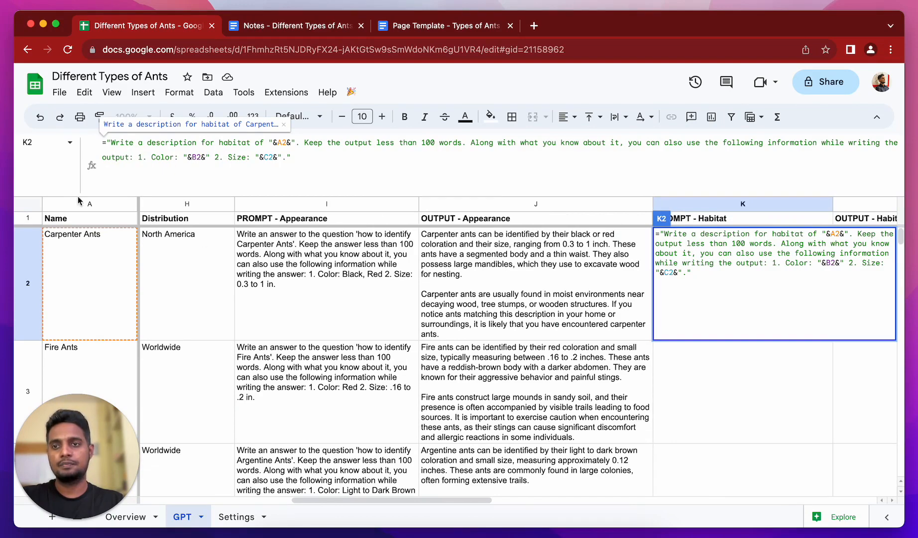
double_click(173, 156)
type("Nest")
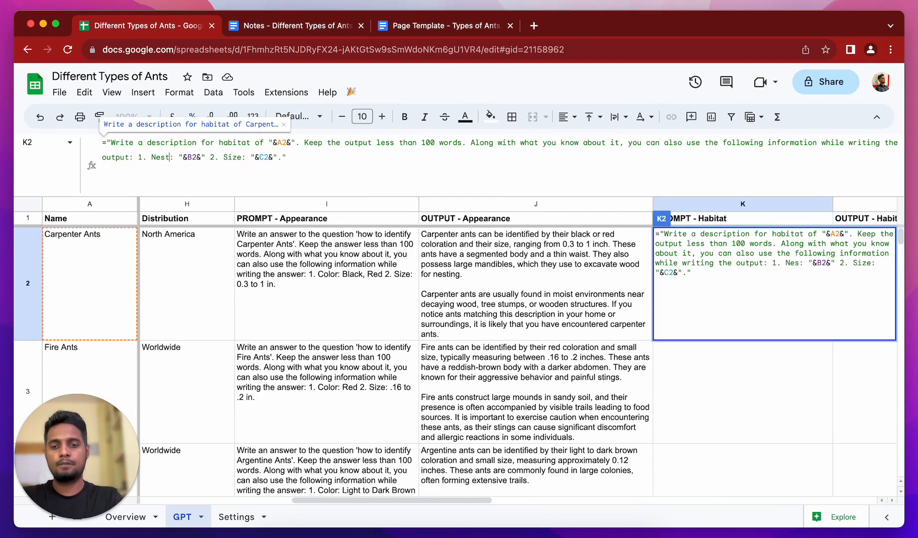
type("ing")
left_click(204, 161)
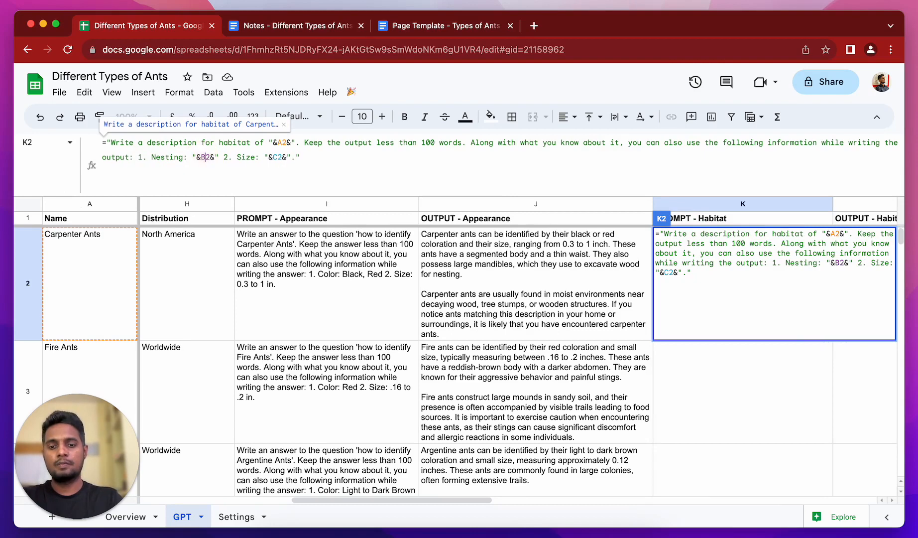
key("BackSpace")
type("G")
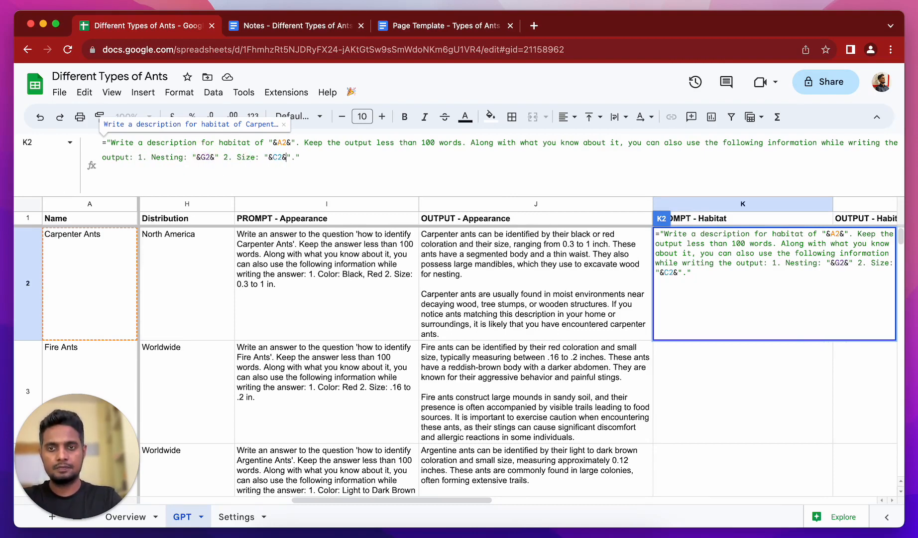
Remove the second attribute, Size with its C2 reference, from the K2 formula and commit the formula.
key("BackSpace")
key("BackSpace")
key("BackSpace")
key("BackSpace")
key("BackSpace")
key("BackSpace")
key("BackSpace")
key("BackSpace")
key("BackSpace")
key("BackSpace")
key("BackSpace")
key("BackSpace")
key("BackSpace")
key("BackSpace")
key("BackSpace")
key("BackSpace")
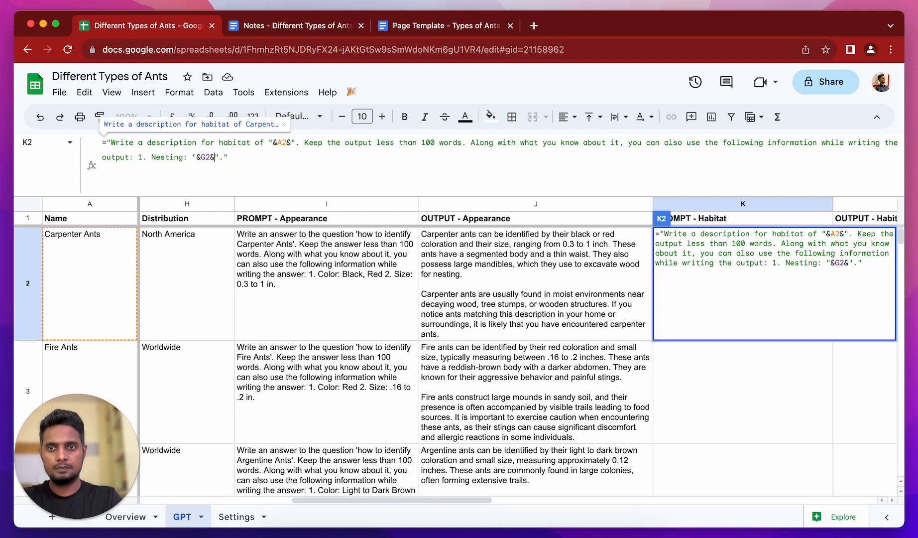
key("Return")
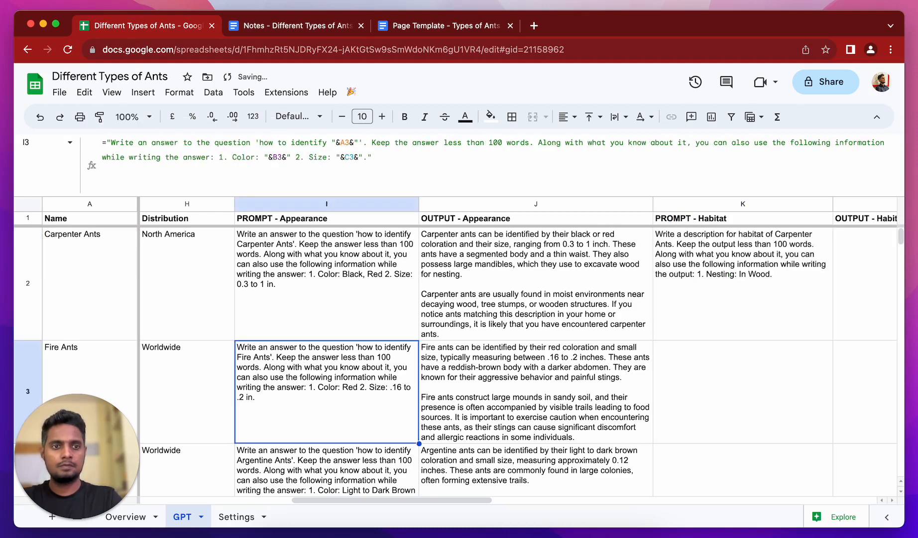
Reopen the K2 formula and delete the number 100 from its word limit.
scroll(518, 306, "right", 10)
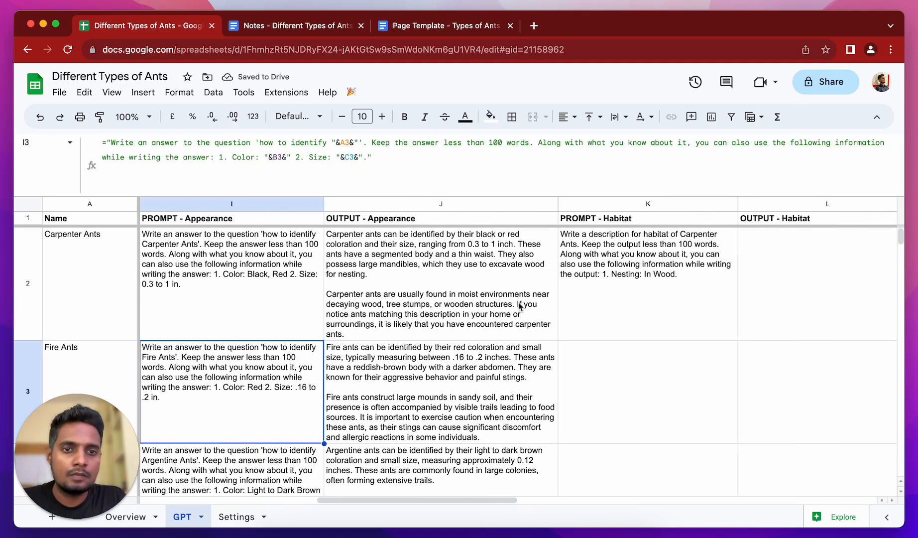
left_click(264, 286)
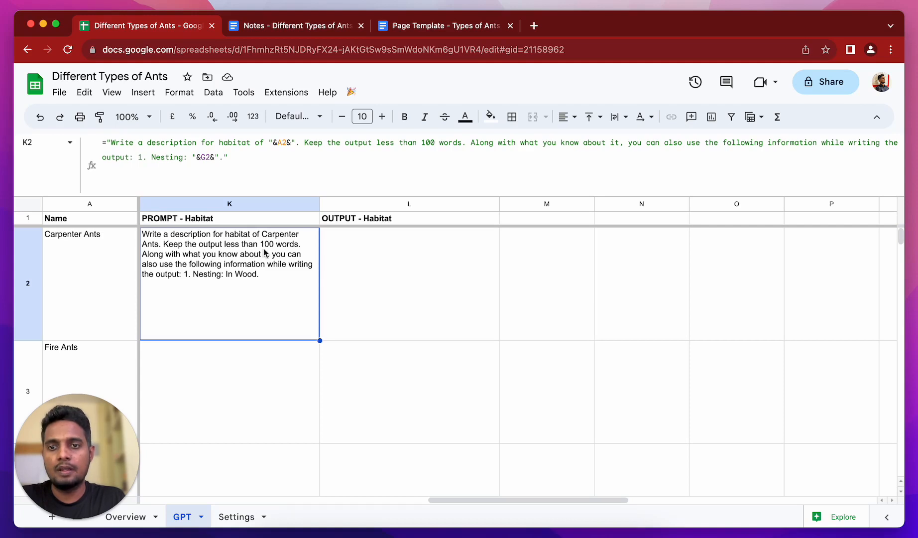
left_click(435, 143)
key("BackSpace")
key("BackSpace")
key("BackSpace")
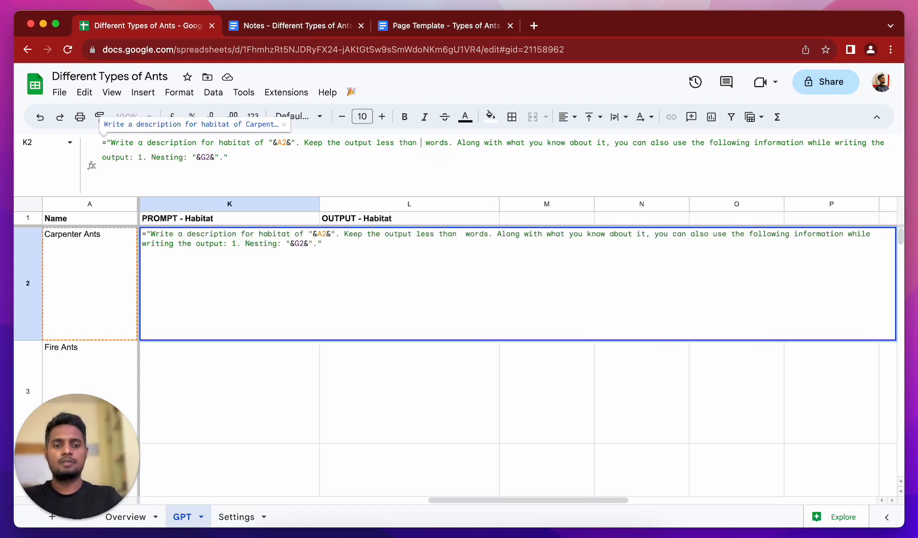
Set the word limit in the Carpenter Ants habitat prompt to 80 and copy the formula to the Fire Ants row.
type("80")
key("Return")
left_click(270, 277)
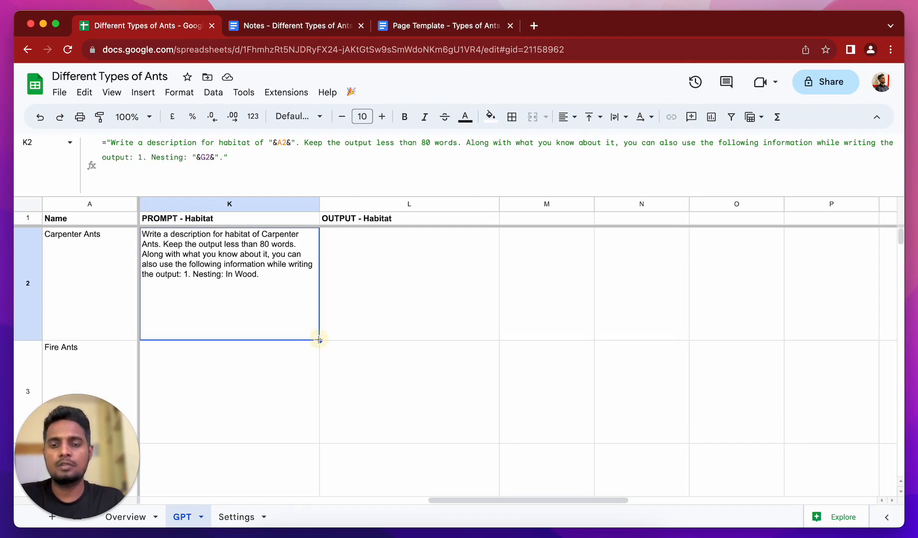
left_click_drag(320, 340, 309, 404)
left_click(432, 316)
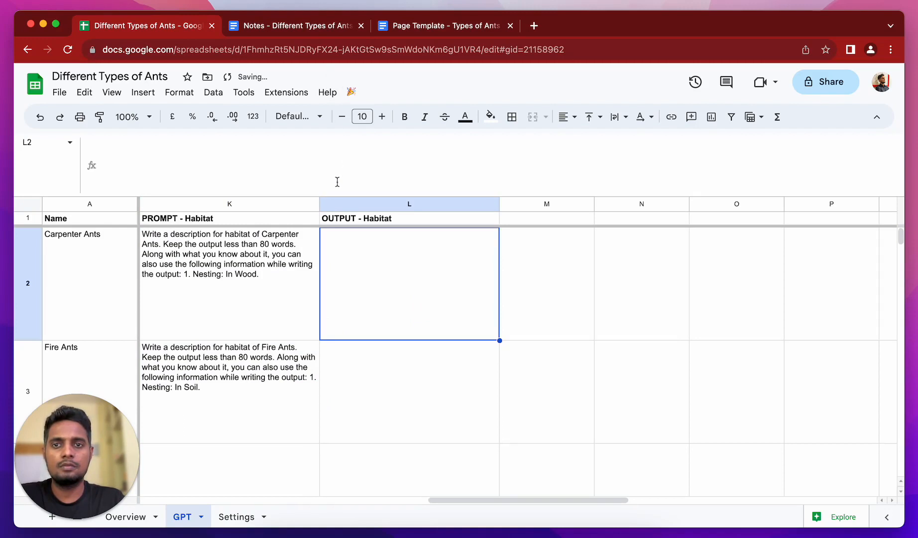
left_click_drag(334, 197, 329, 23)
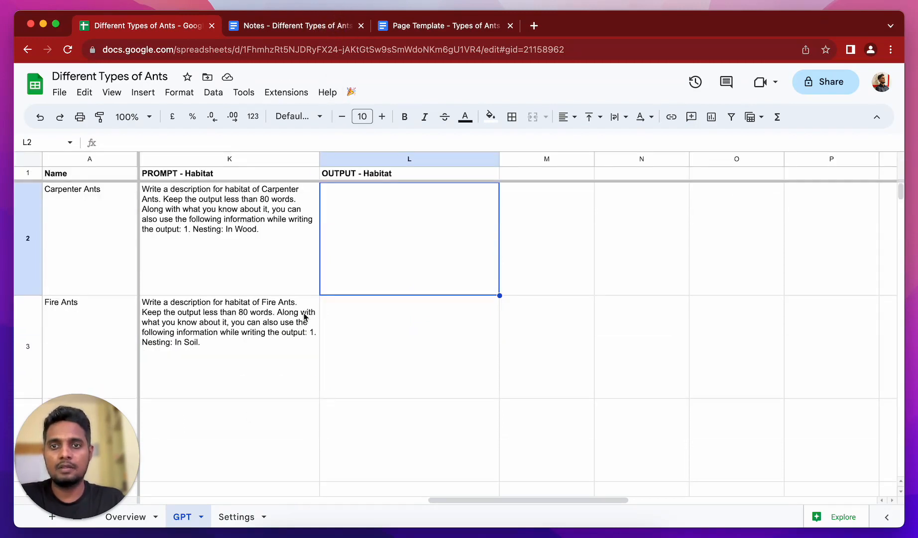
left_click(574, 332)
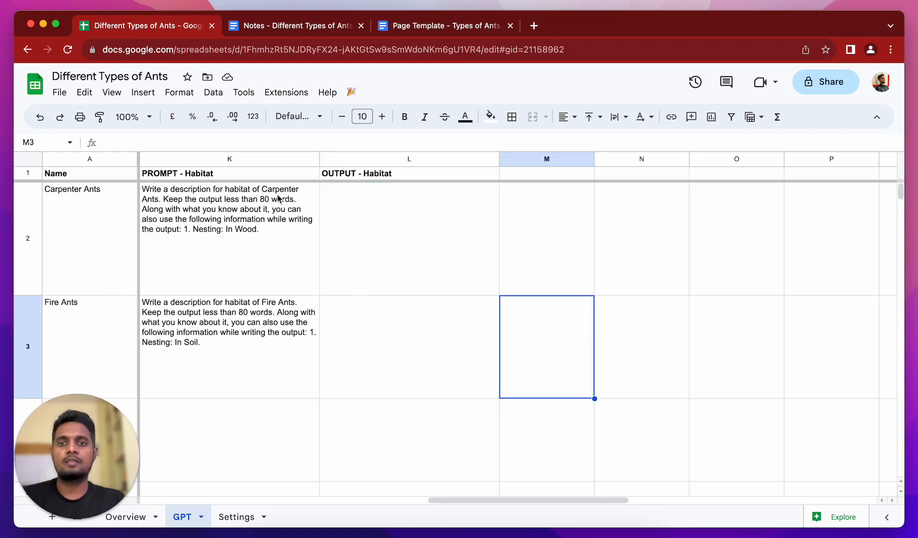
left_click(252, 159)
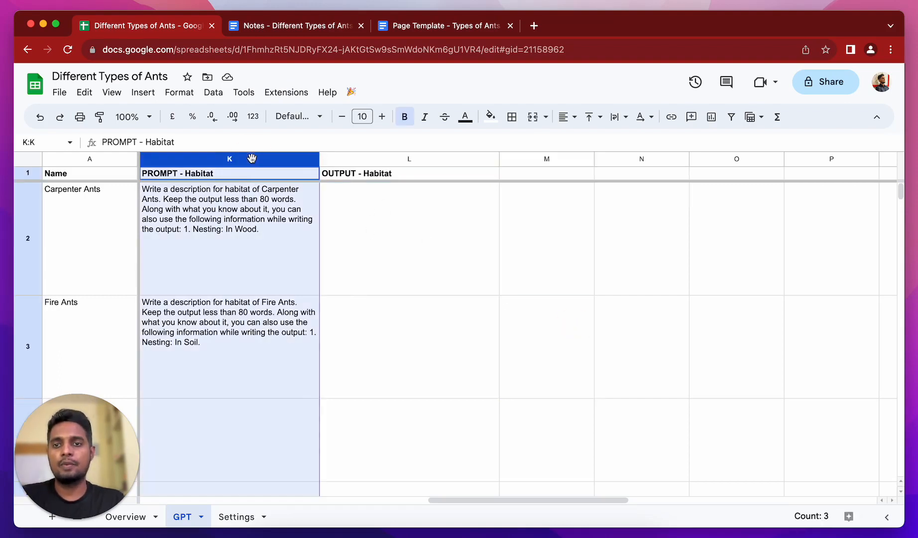
left_click(377, 160)
left_click(375, 314)
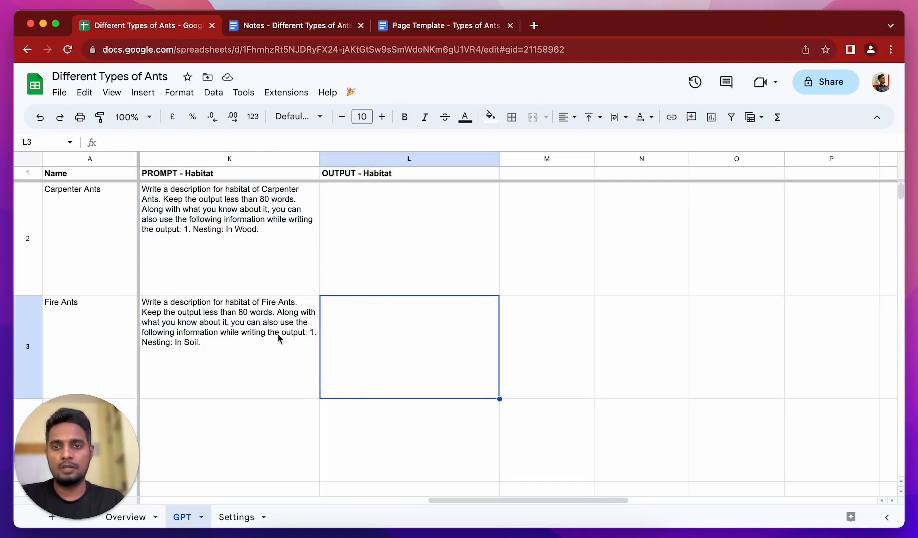
In row 3 of the Settings sheet, enter K as a GPT prompt column and L as its GPT output column.
left_click(238, 516)
left_click(266, 216)
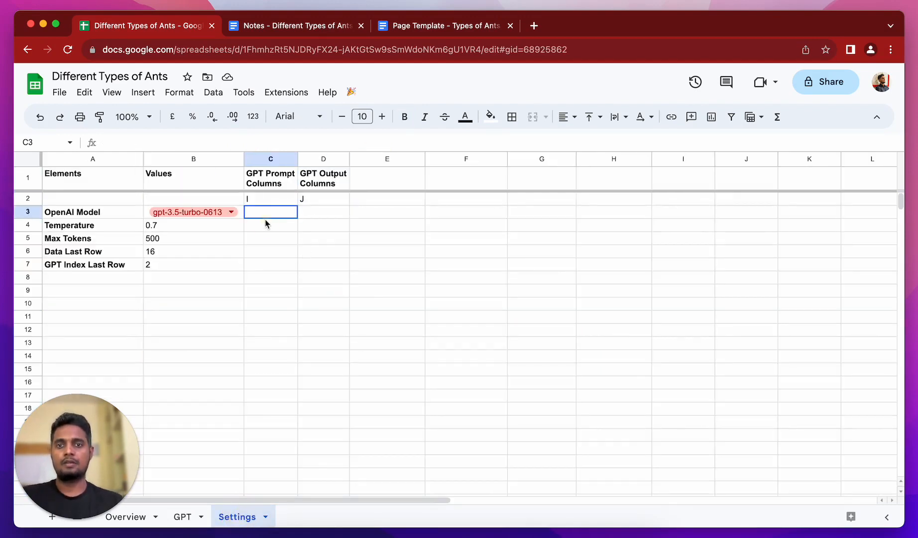
type("K")
key("Tab")
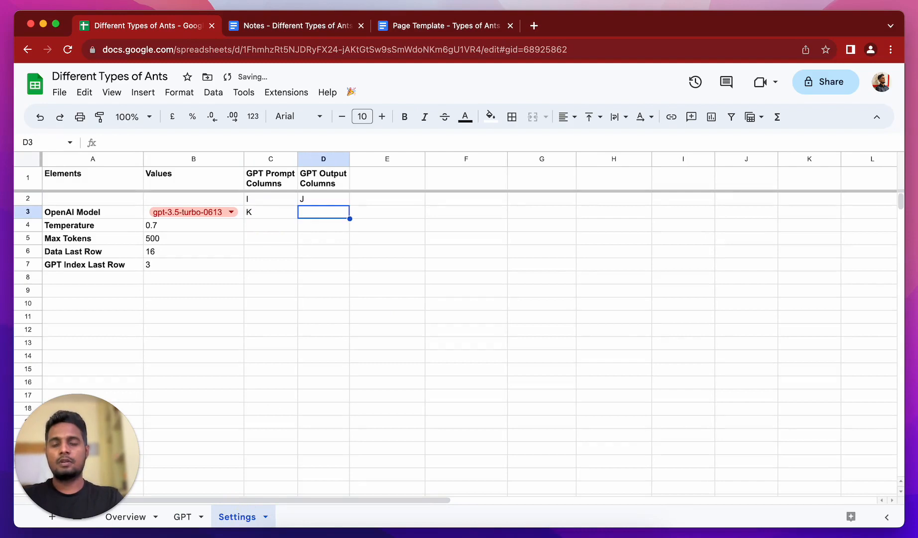
type("L")
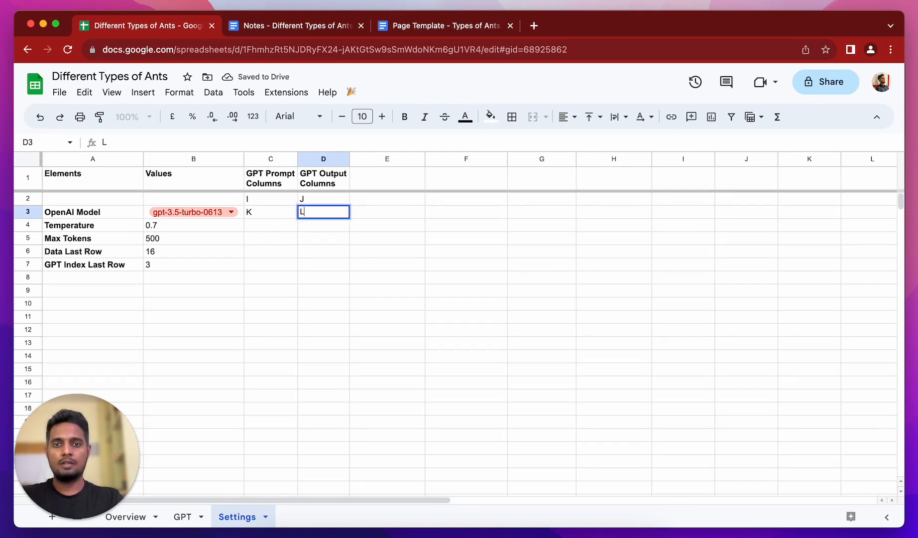
key("Return")
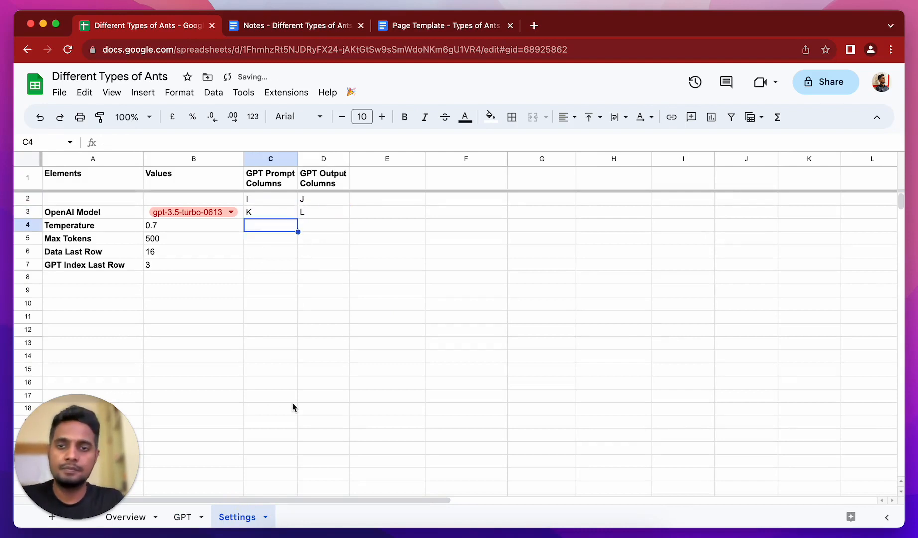
Run Fetch GPT from the GPT sheet to generate the habitat descriptions for both ants.
left_click(182, 516)
left_click(352, 92)
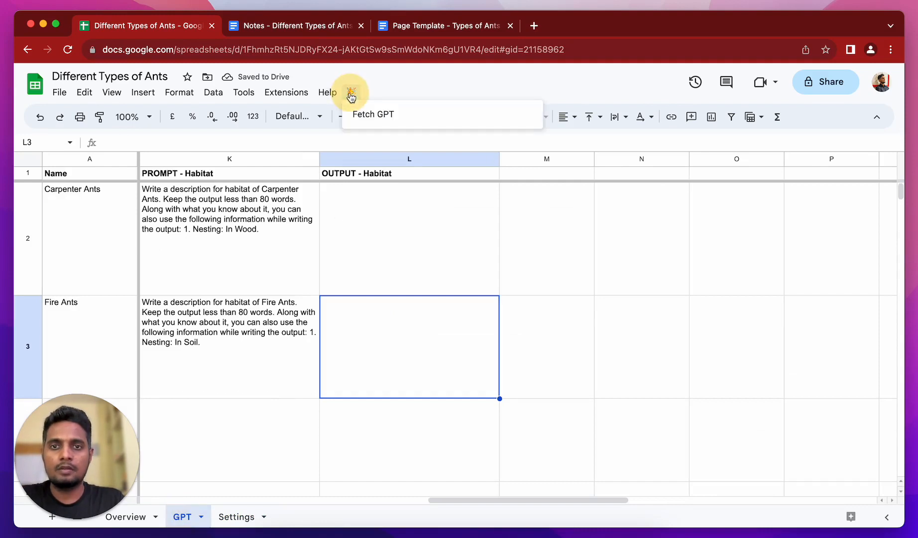
left_click(373, 114)
left_click(680, 356)
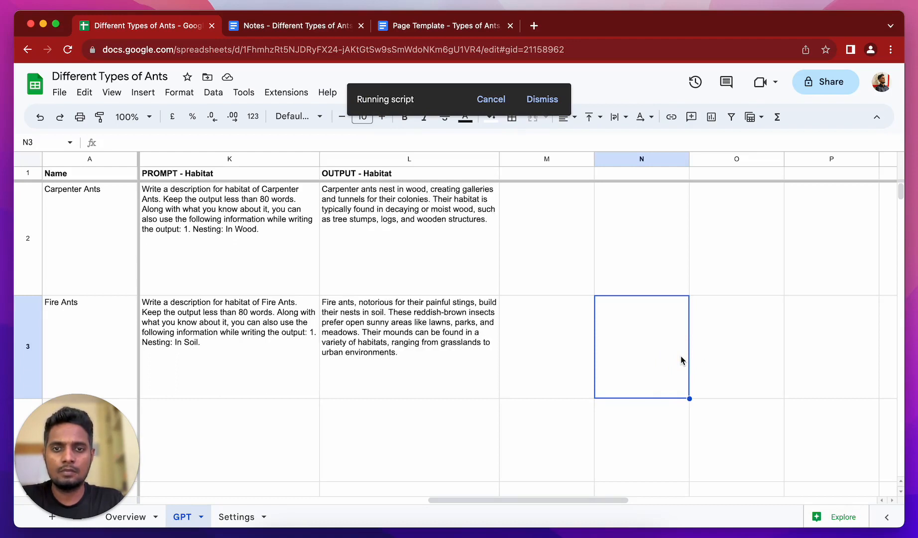
left_click(436, 360)
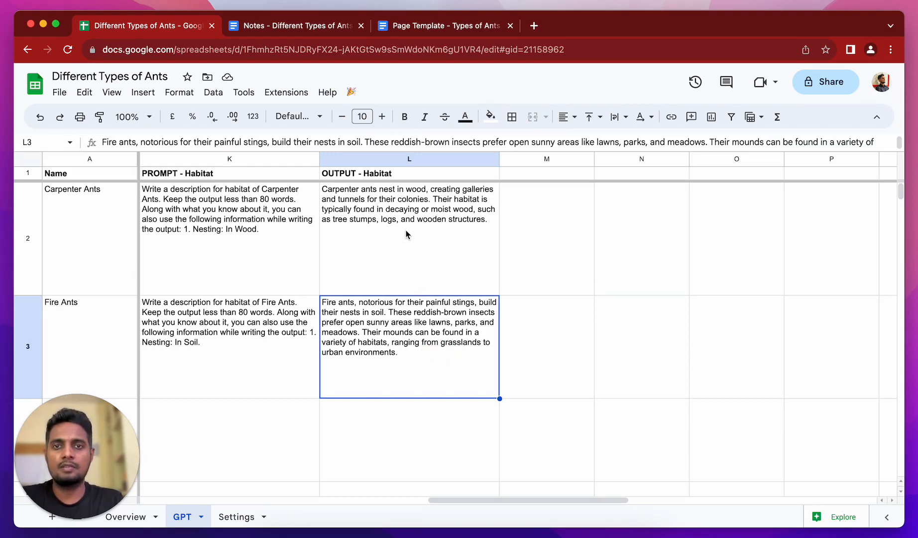
Examine the data points to prepare in the Notes document, especially Prevention and Introduction.
left_click(307, 29)
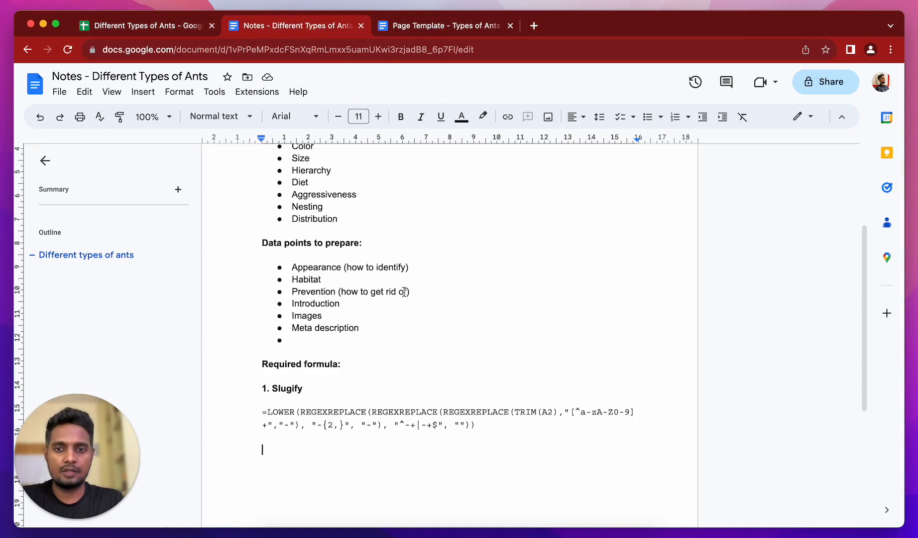
left_click(420, 293)
type(")")
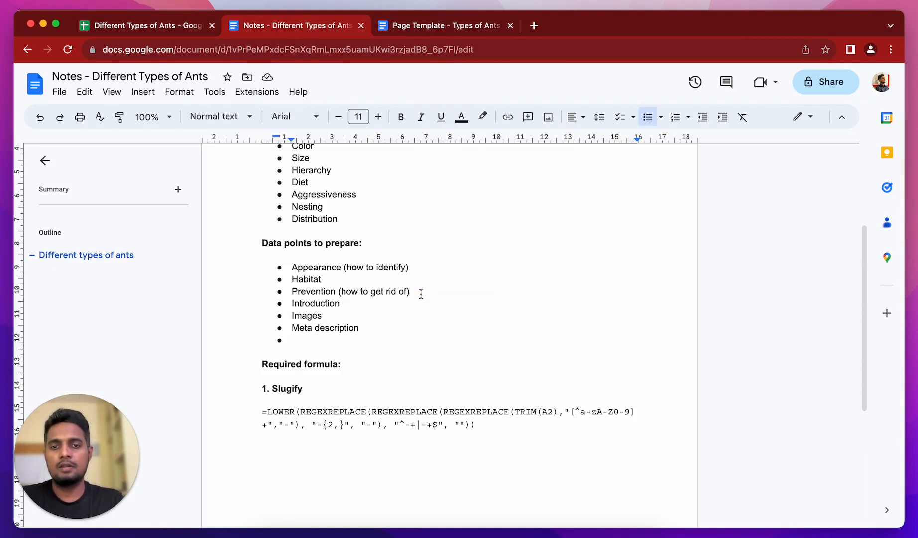
left_click(420, 294)
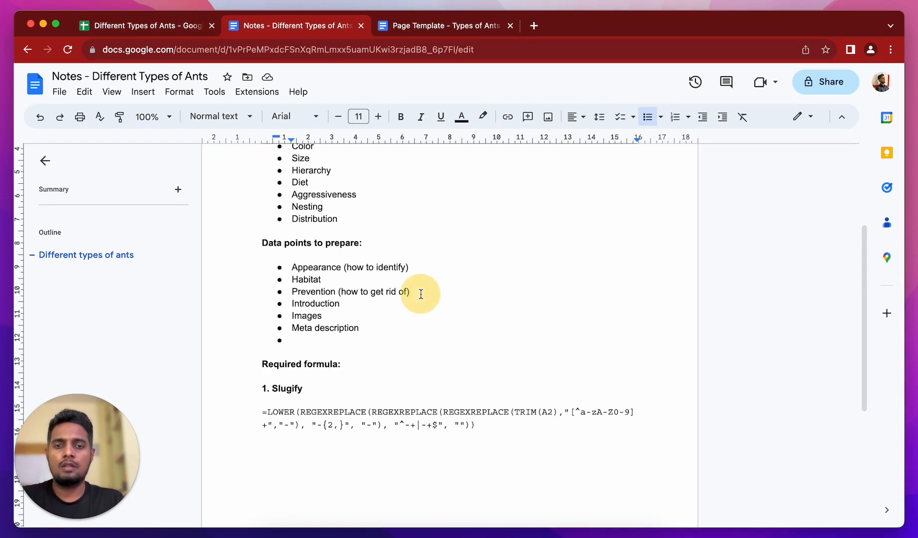
left_click_drag(421, 294, 298, 294)
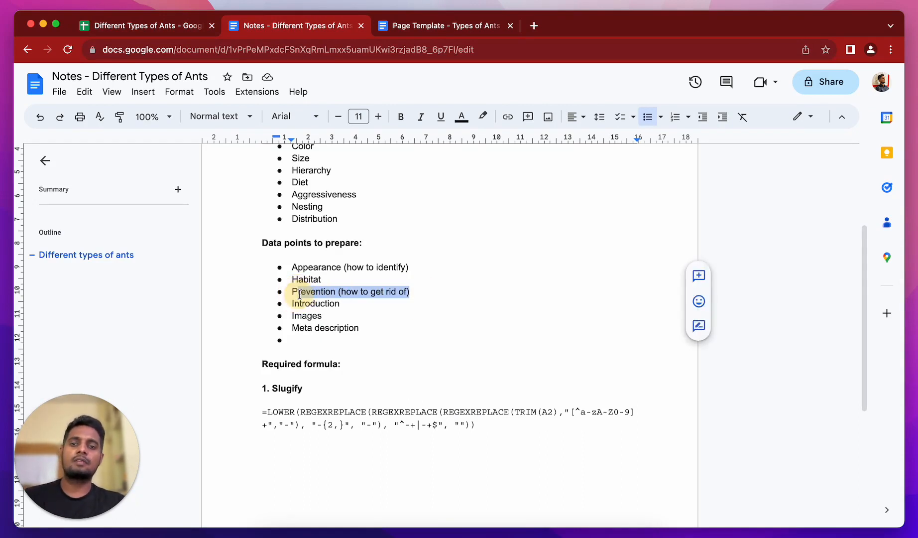
double_click(352, 304)
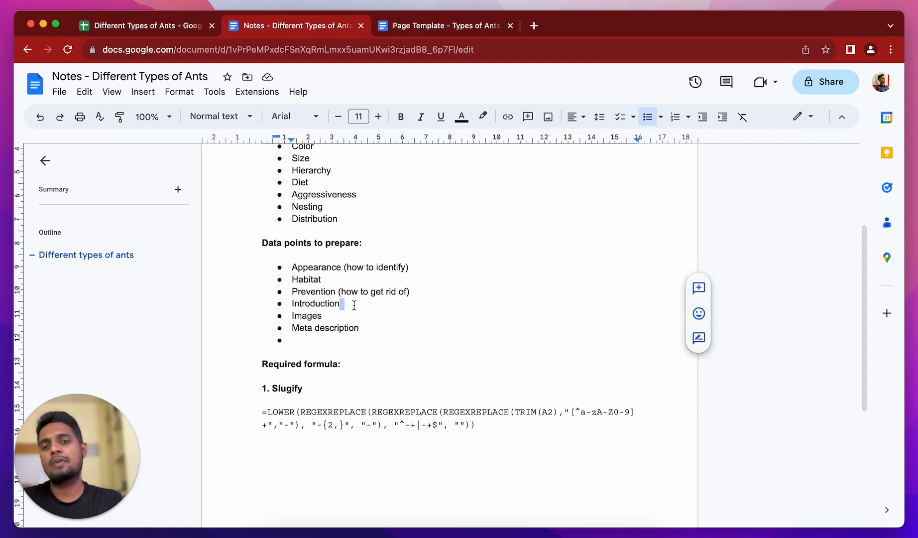
left_click(354, 305)
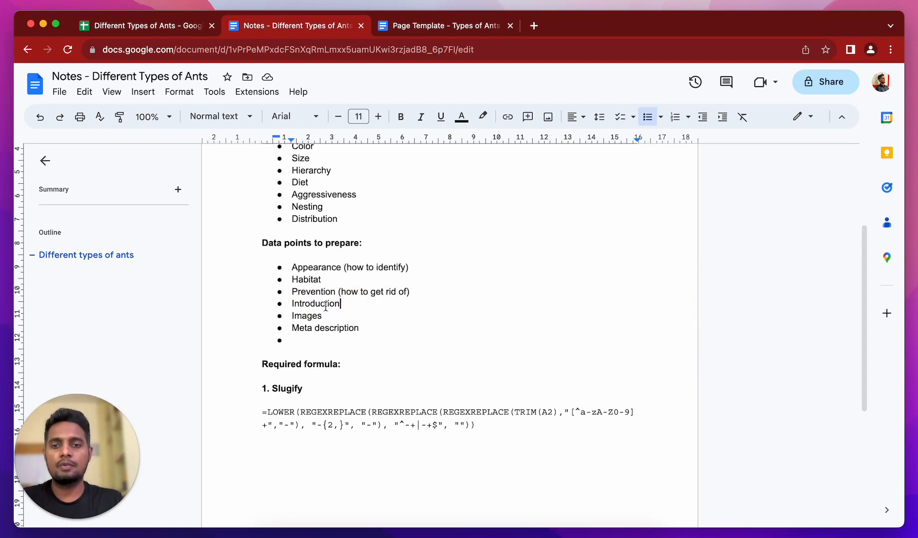
Back in the ants spreadsheet, add the header "PROMPT - Introduction" in cell M1 of the GPT sheet.
left_click(184, 28)
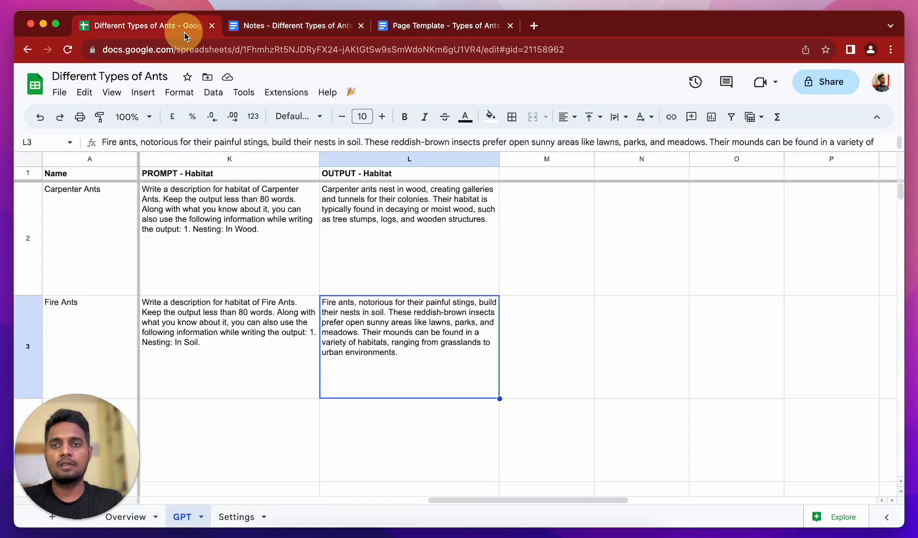
left_click(561, 215)
scroll(561, 214, "right", 3)
left_click(393, 173)
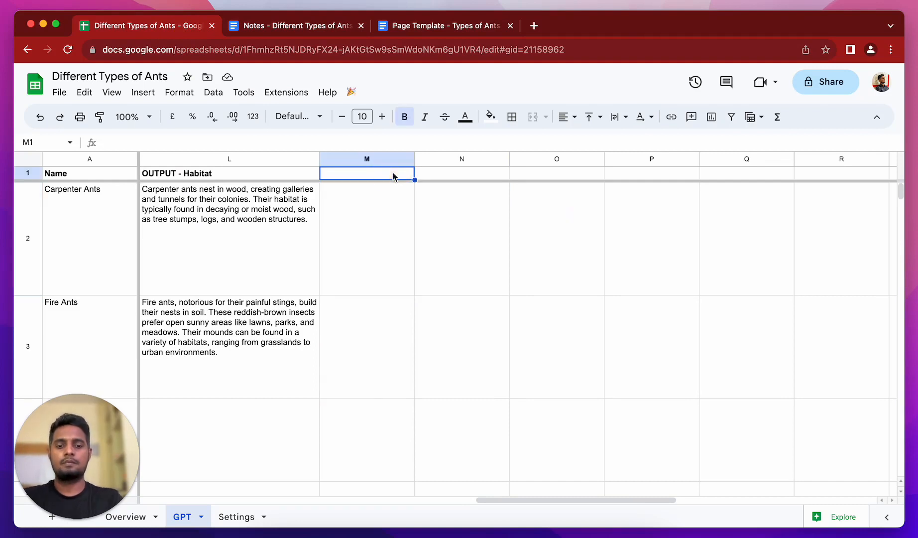
type("PROMPT - ")
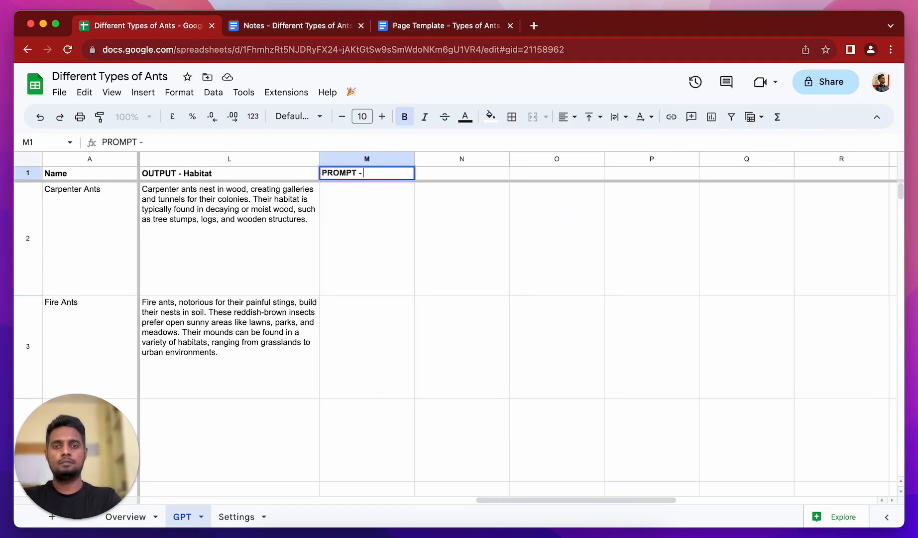
type("Introduction")
key("Tab")
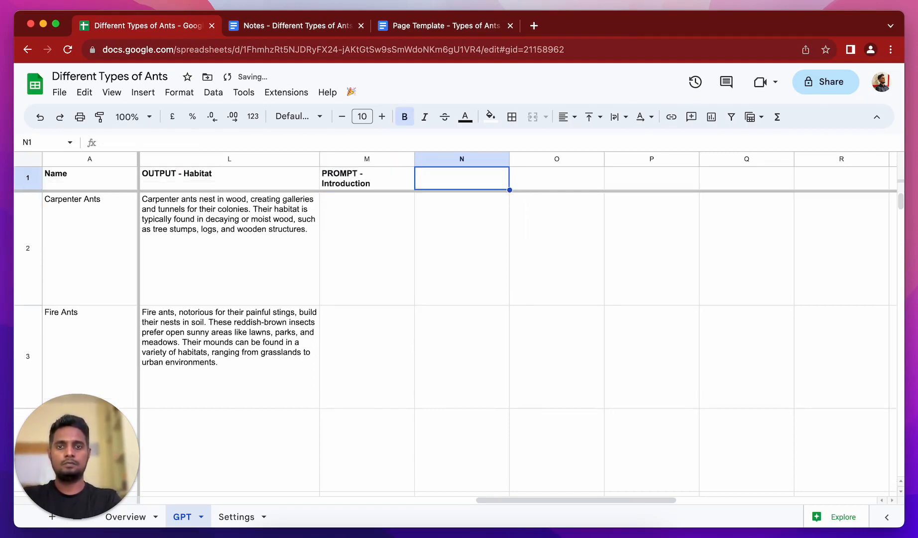
Add the header "OUTPUT - Introduction" in cell N1 and widen columns M and N so both headers fit on one line.
left_click(438, 185)
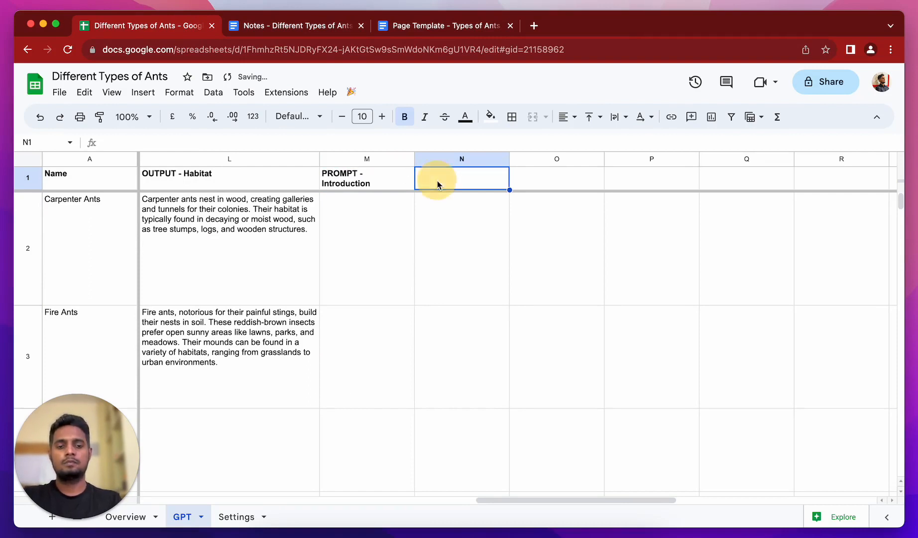
type("OUTPUT -")
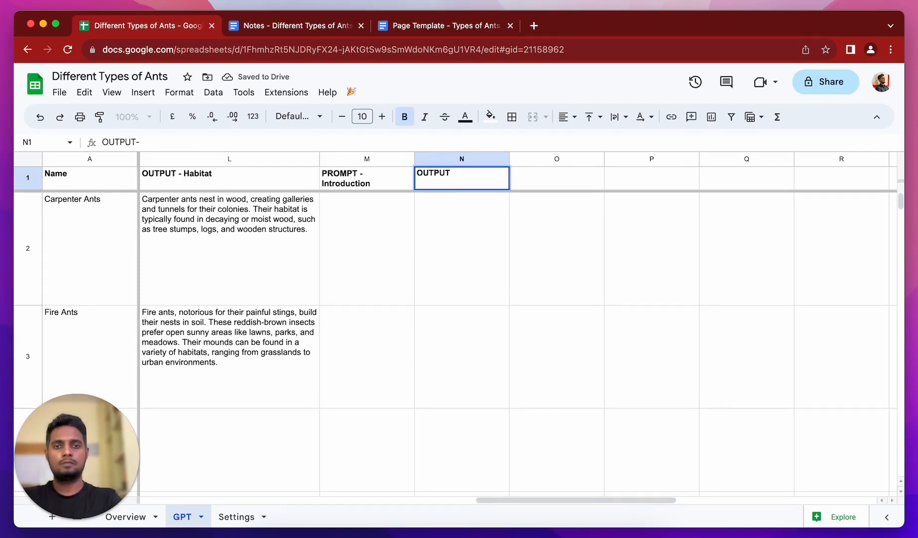
type(" Intr")
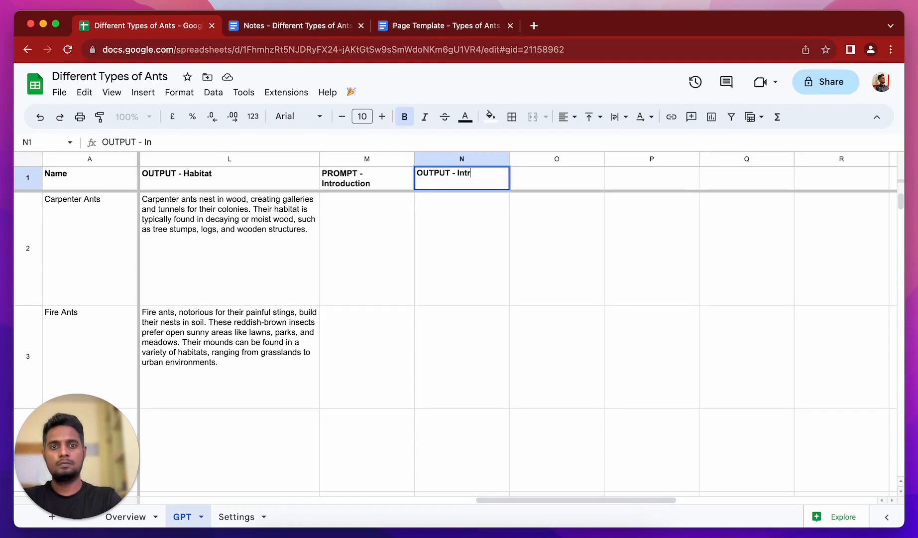
type("oduction")
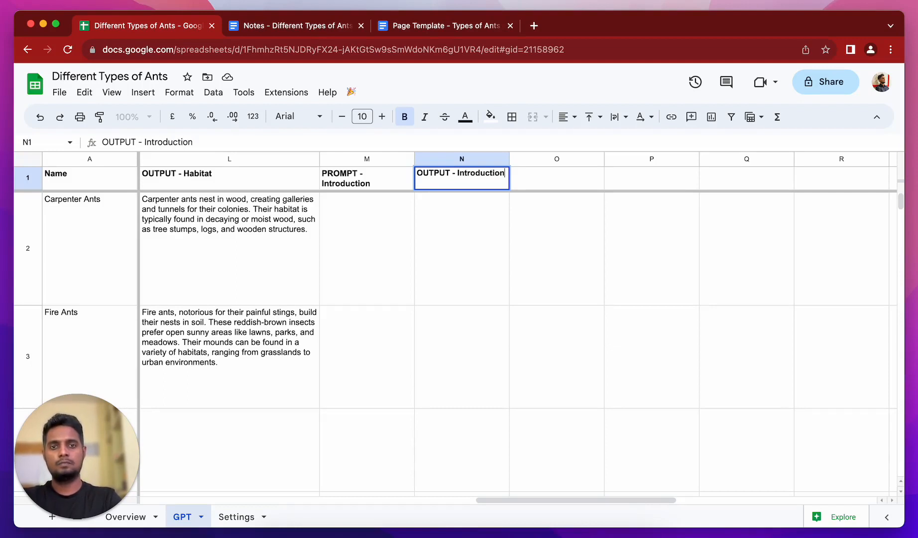
key("Return")
left_click_drag(392, 159, 602, 158)
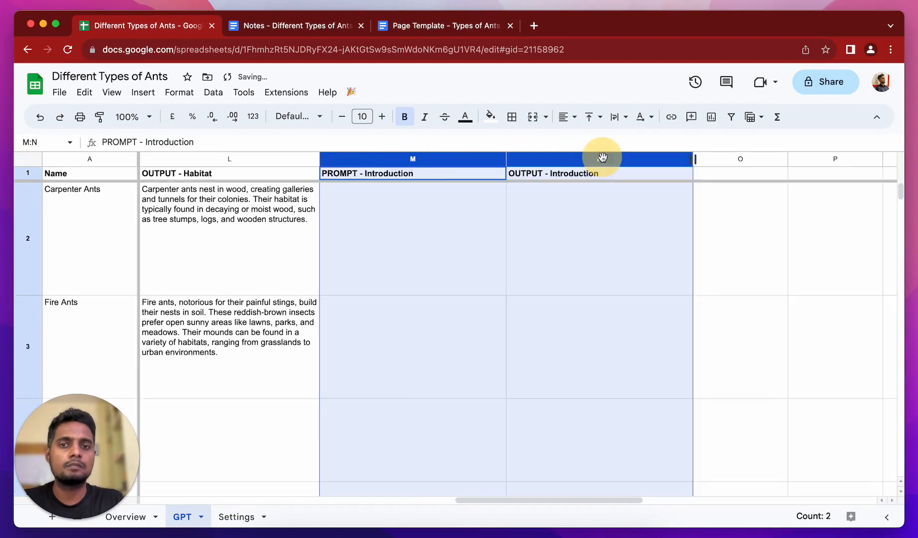
Make the formula bar taller and begin the formula in cell M2 with ="I am creating an insect profile page for.
left_click(400, 221)
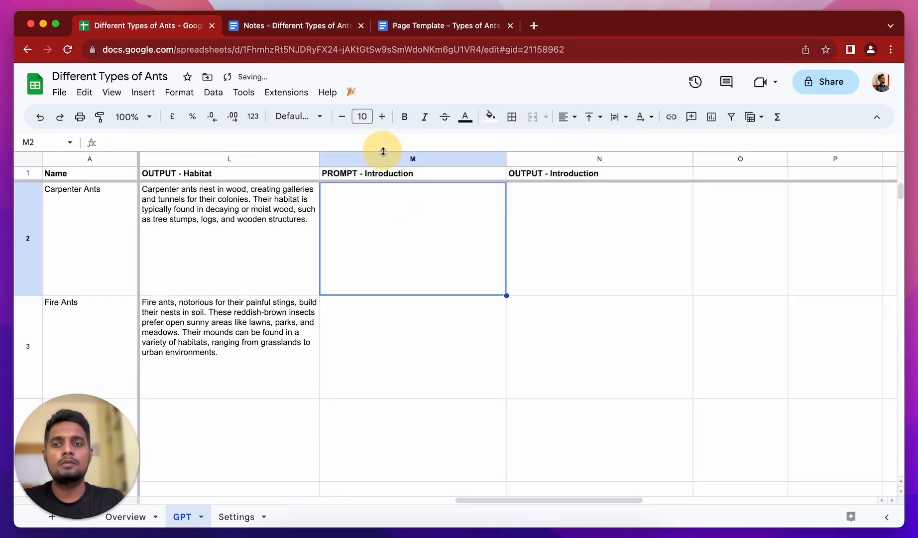
left_click_drag(384, 151, 384, 168)
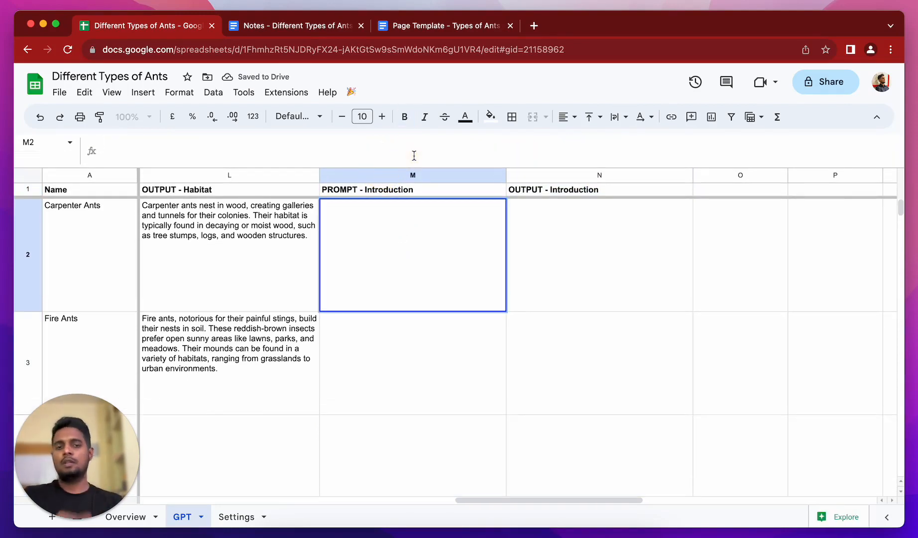
type("=\"")
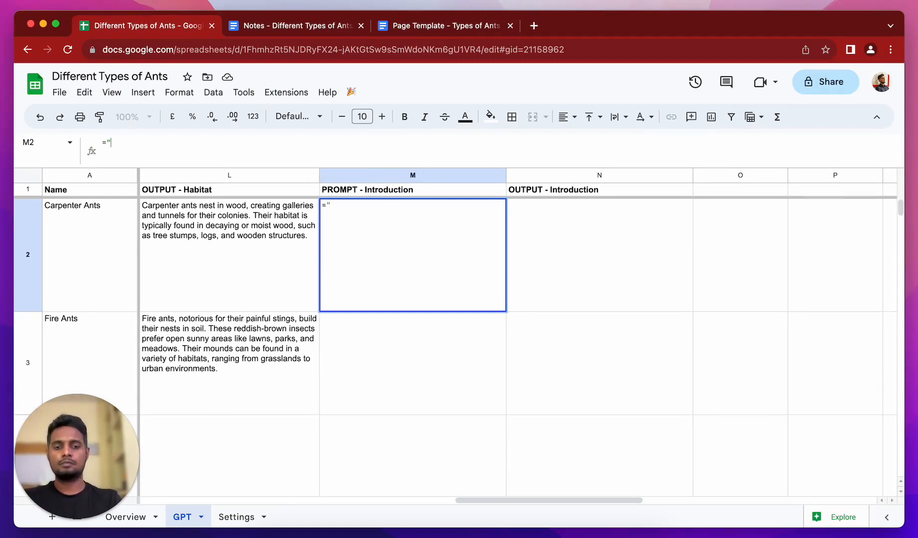
type("I m")
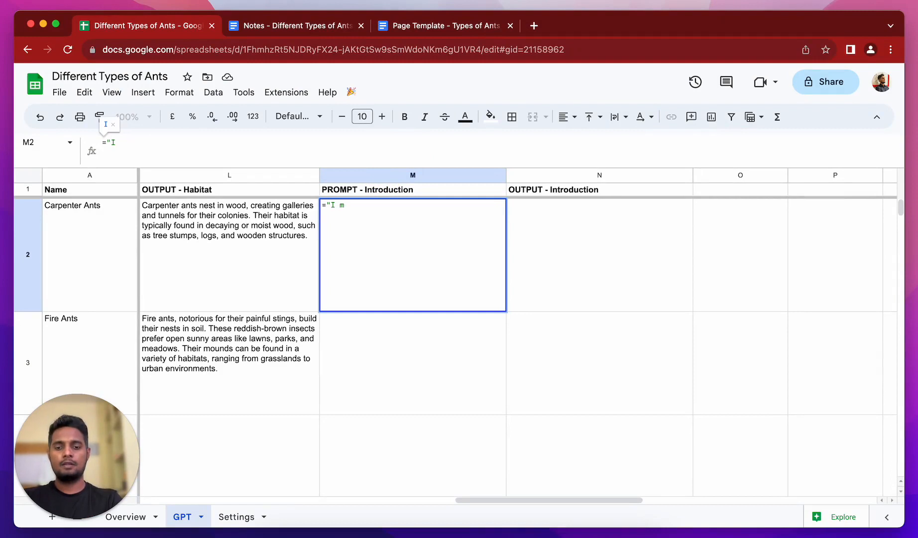
key("BackSpace")
type("am creat")
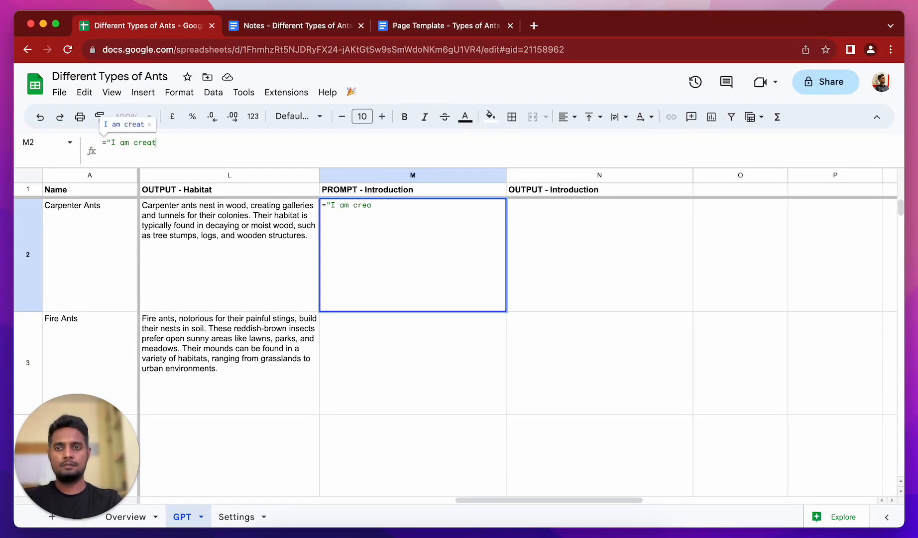
type("ing a profile page")
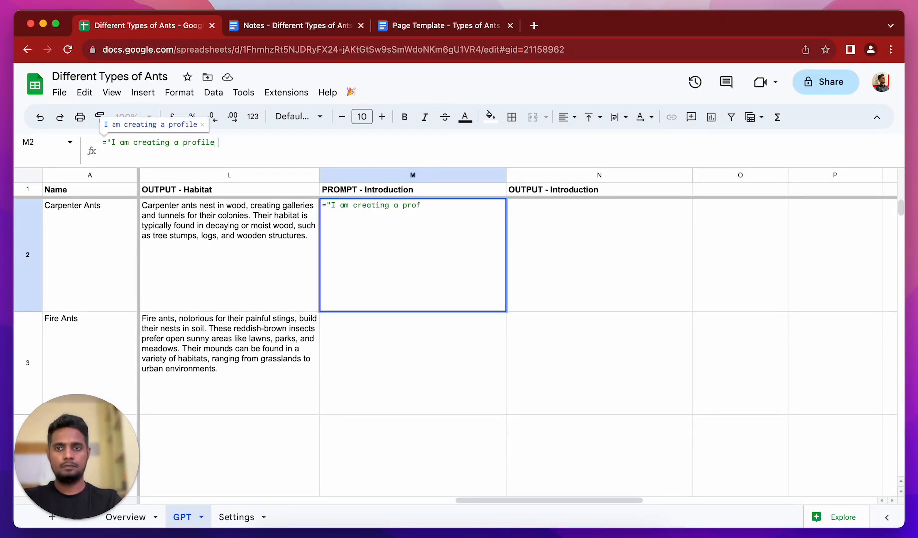
key("BackSpace")
key("BackSpace")
key("BackSpace")
key("BackSpace")
key("BackSpace")
key("BackSpace")
key("BackSpace")
key("BackSpace")
key("BackSpace")
key("BackSpace")
key("BackSpace")
key("BackSpace")
key("BackSpace")
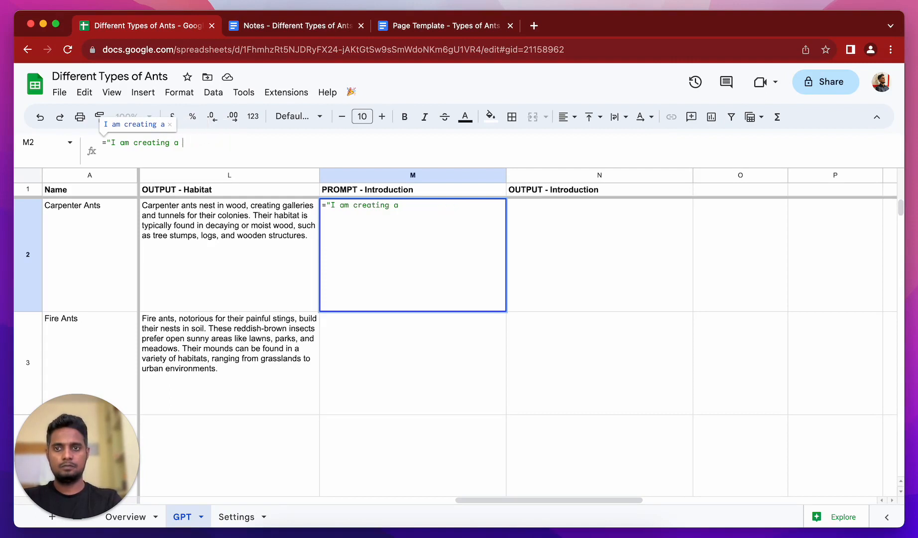
type("insect profile page for")
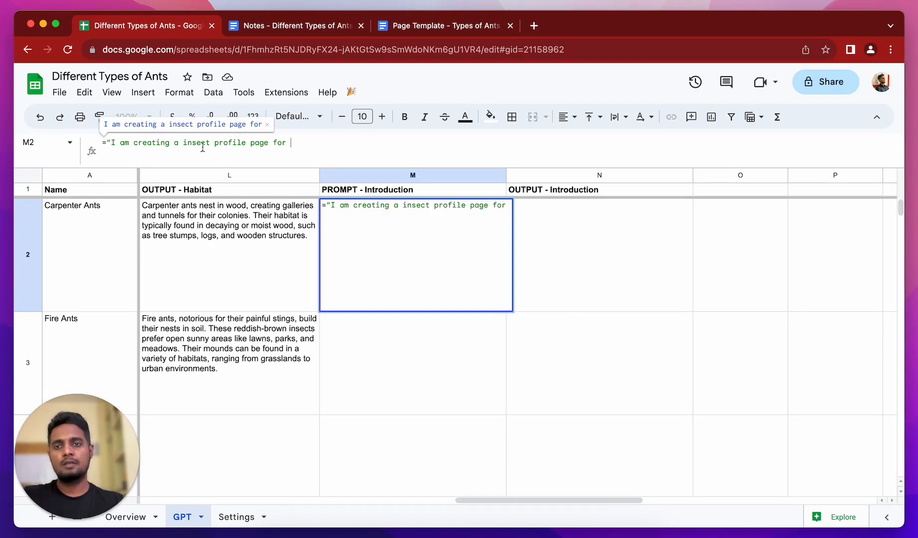
left_click(182, 142)
type("n")
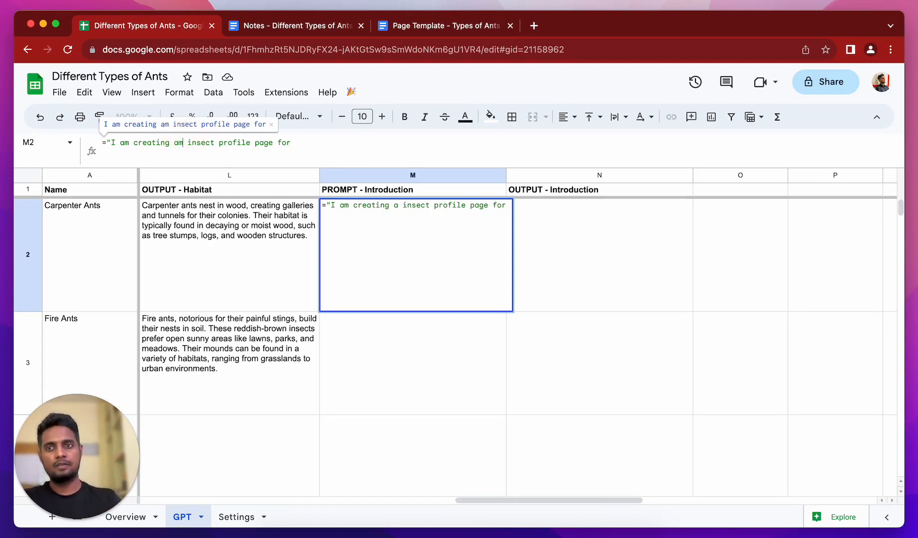
left_click(295, 142)
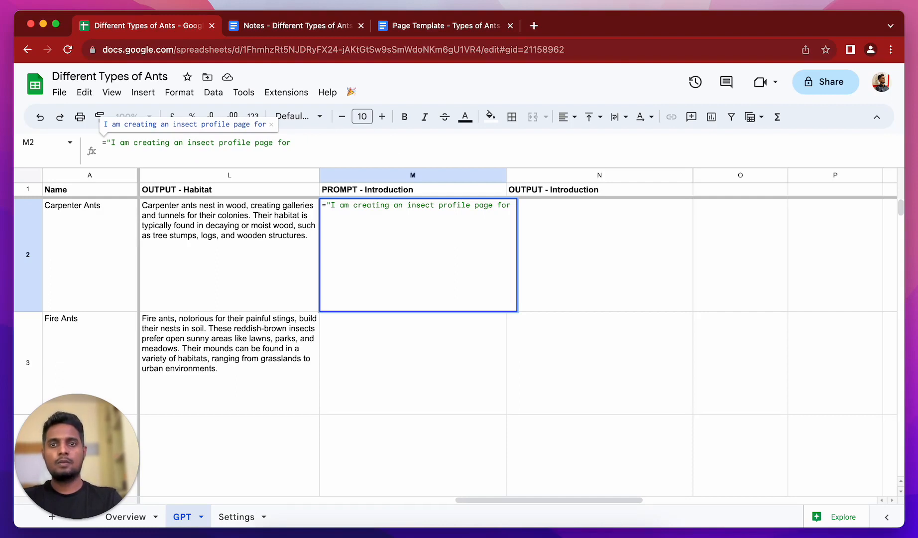
Insert the ant name into the M2 prompt by joining the cell reference as "&A2&".
type("\"")
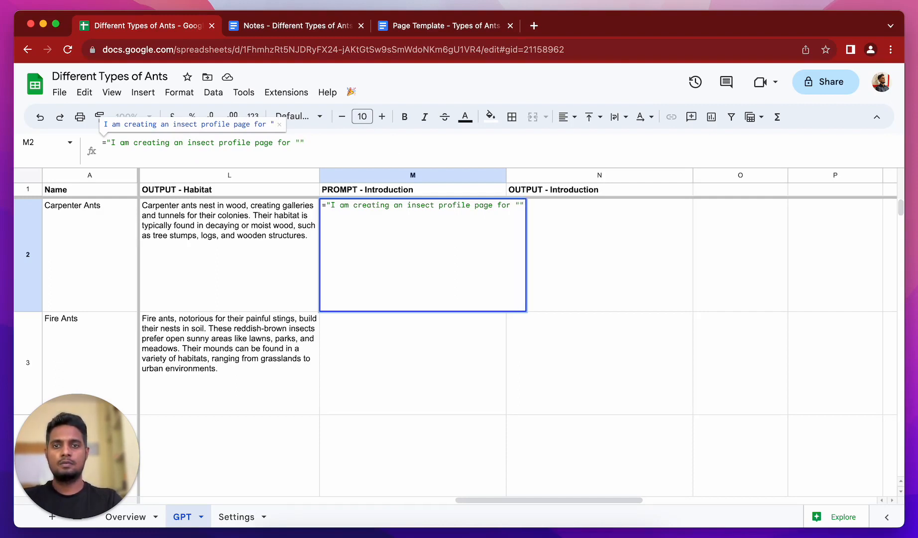
type("&&")
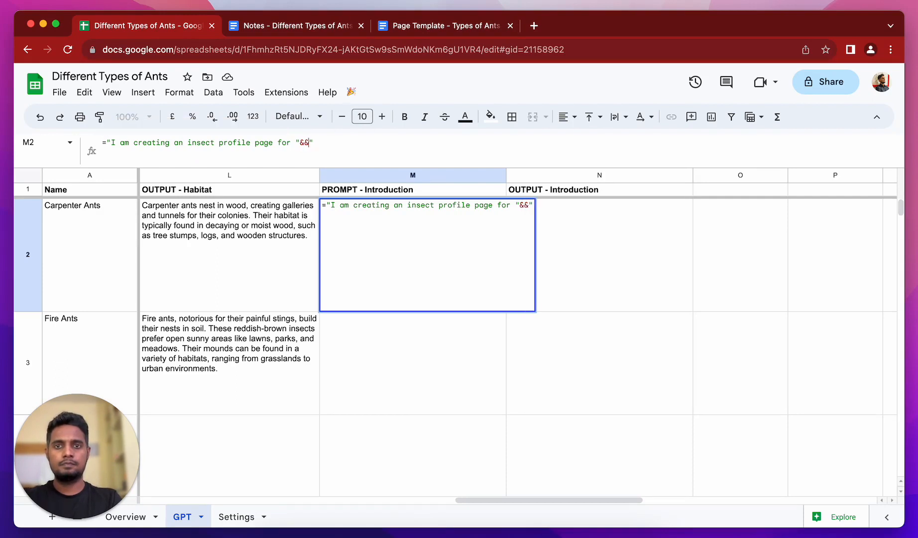
type("A2")
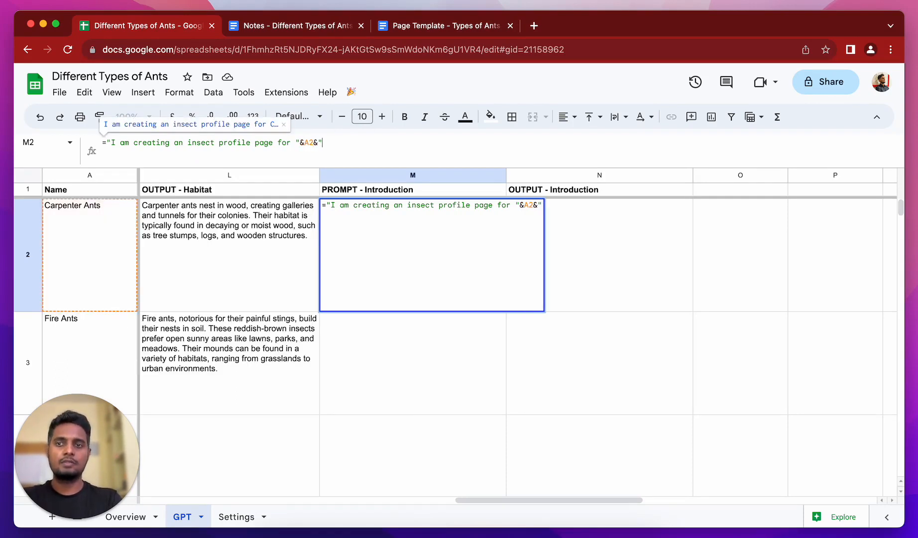
Continue the M2 prompt with ". Provide me with a 2 paragraph introduction for the blog post.".
type(",")
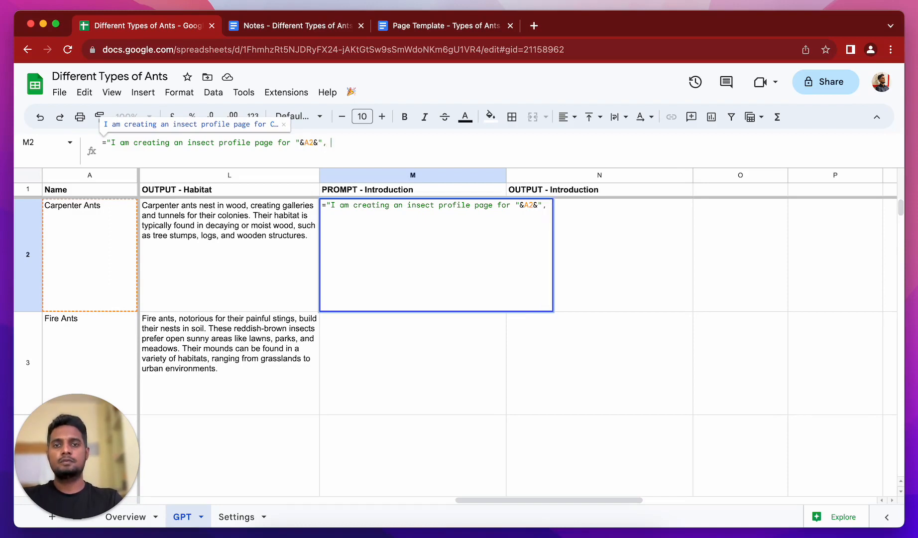
key("BackSpace")
key("BackSpace")
type(". Provide me with a ")
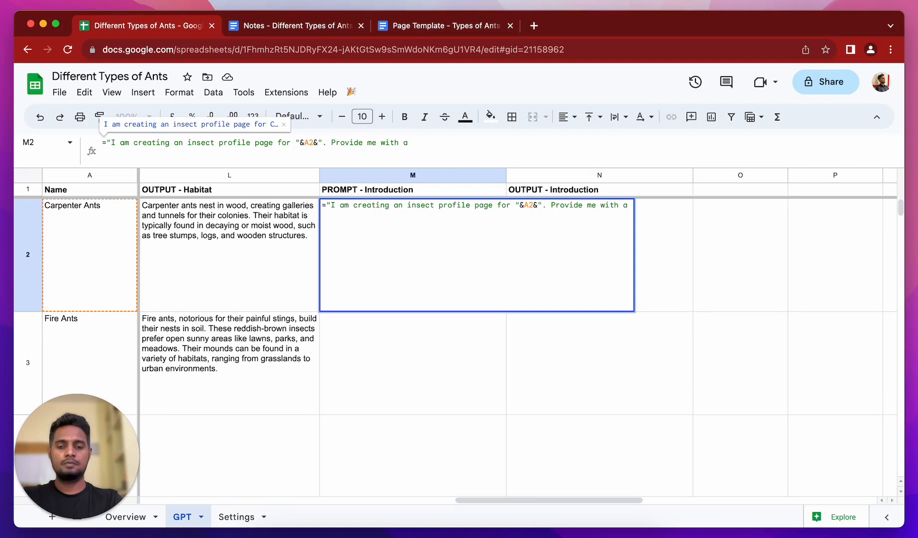
type("2 paragrap")
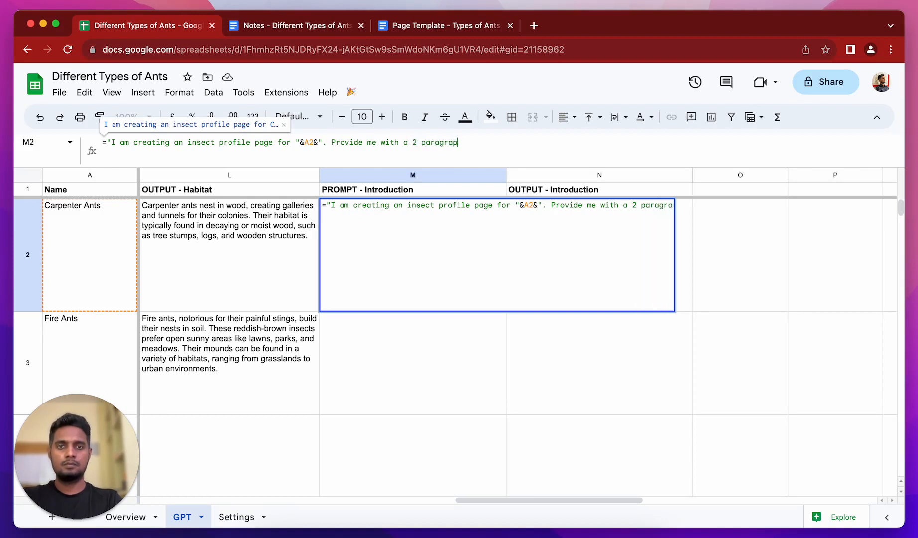
type("h ")
type("intro")
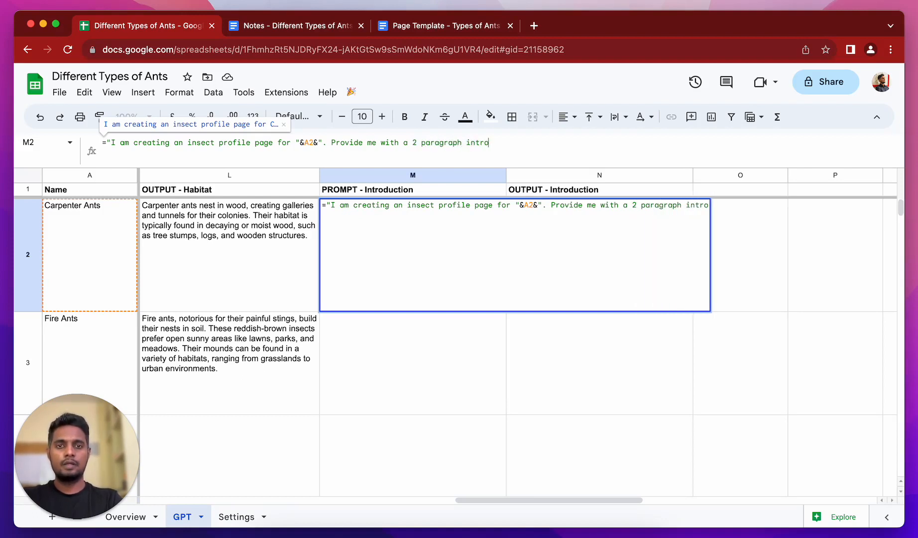
type("duction for the blgo pos")
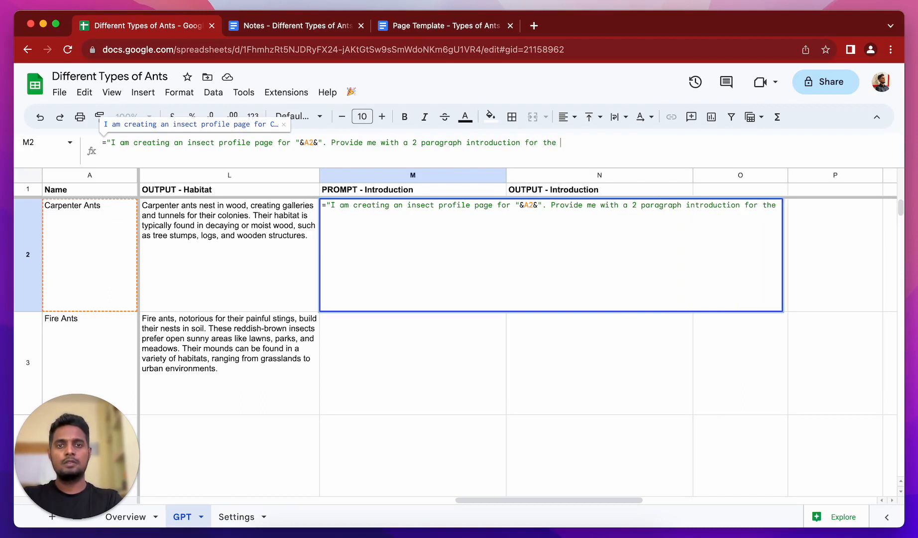
key("BackSpace")
key("BackSpace")
key("BackSpace")
key("BackSpace")
key("BackSpace")
key("BackSpace")
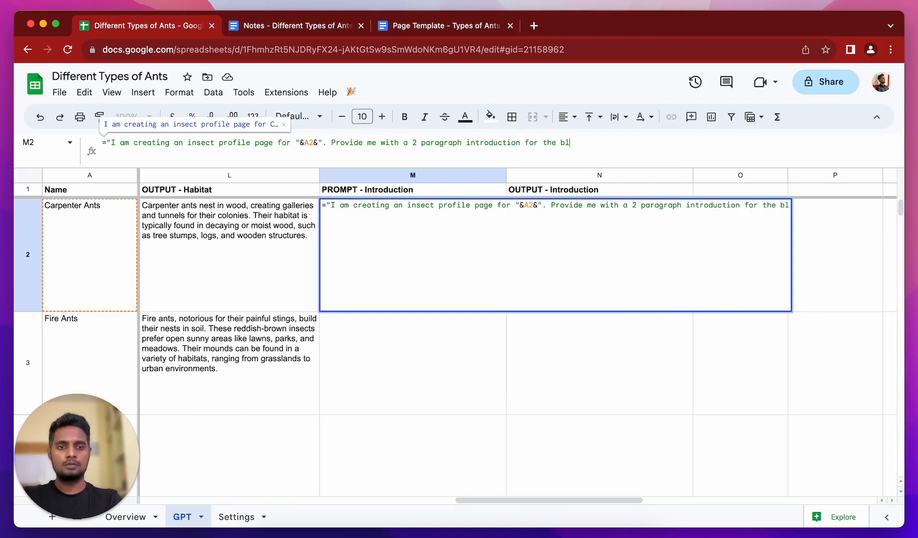
type("og post.")
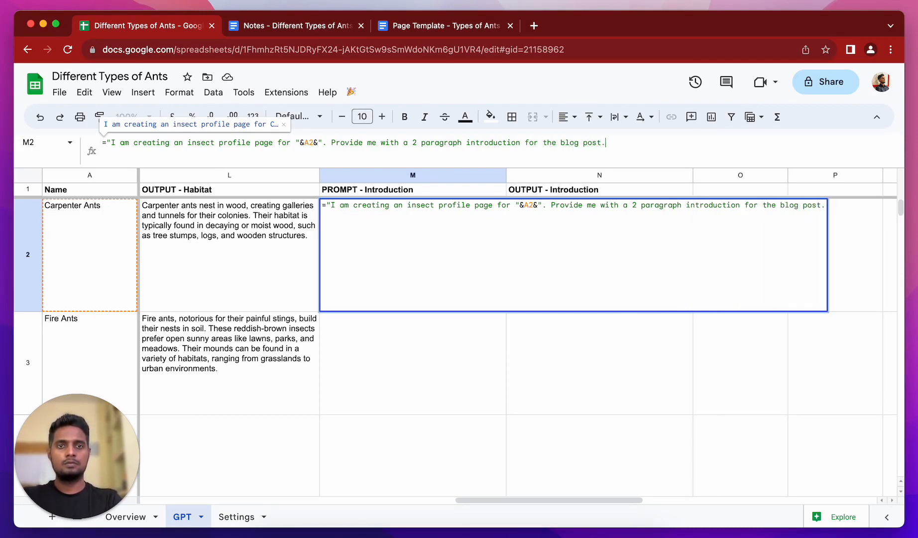
Replace "for the blog post." in the M2 prompt with "about the" followed by the joined cell reference "&A2&".
key("BackSpace")
key("BackSpace")
key("BackSpace")
key("BackSpace")
key("BackSpace")
key("BackSpace")
key("BackSpace")
key("BackSpace")
key("BackSpace")
key("BackSpace")
key("BackSpace")
key("BackSpace")
key("BackSpace")
key("BackSpace")
key("BackSpace")
key("BackSpace")
key("BackSpace")
key("BackSpace")
type("ab")
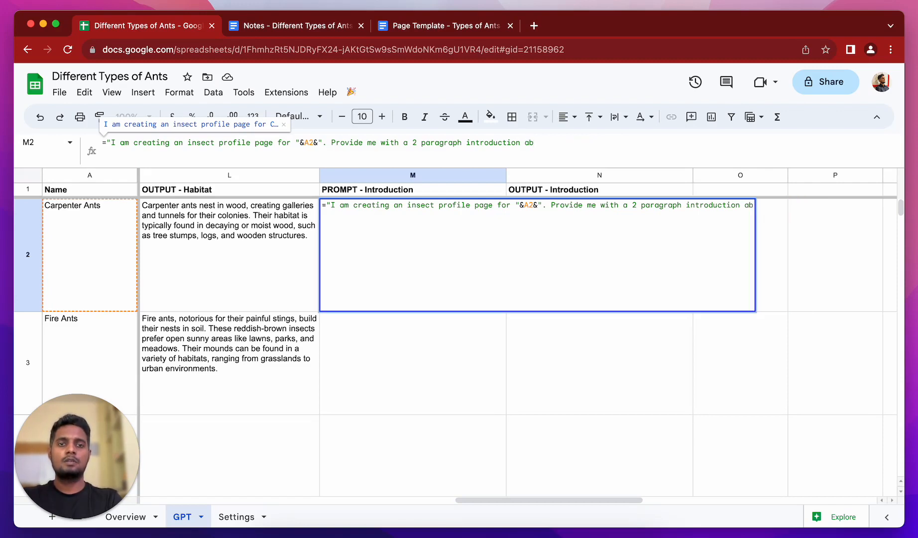
type("out the")
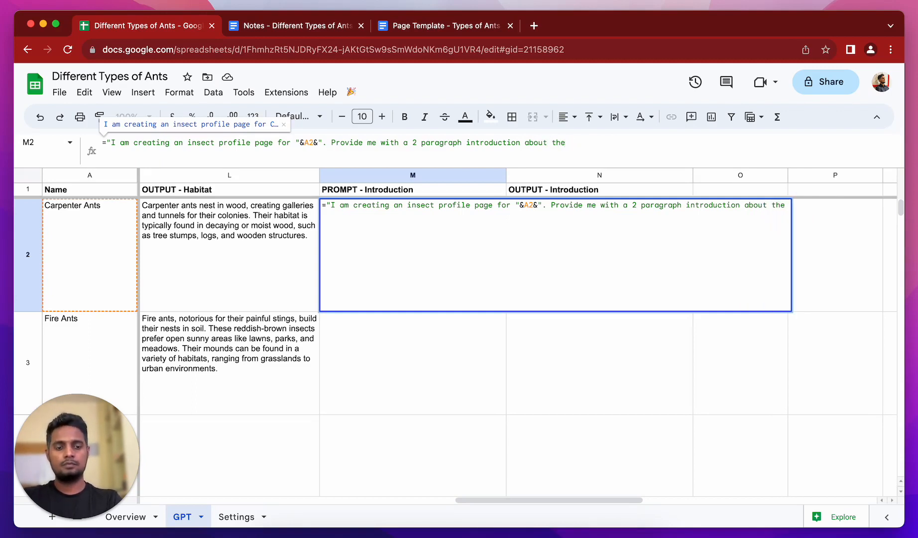
type("\"\"")
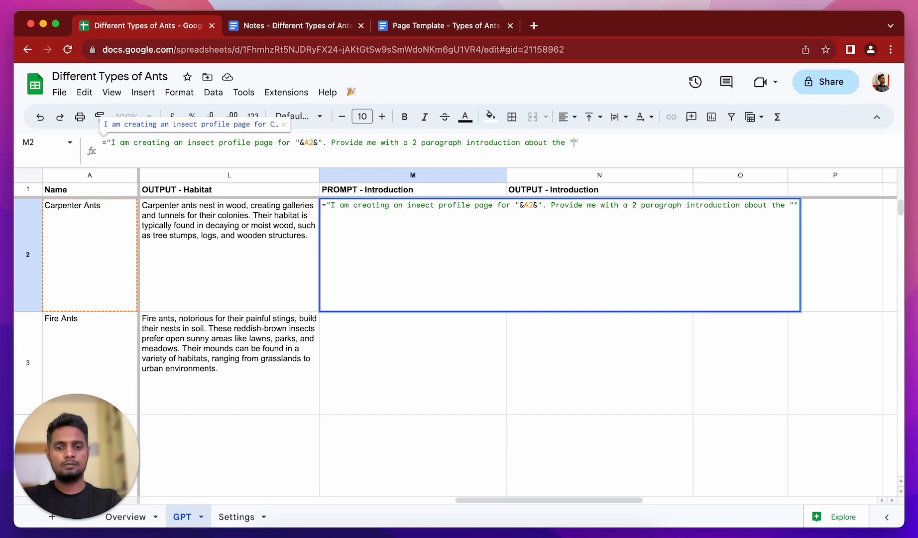
type("&A2&")
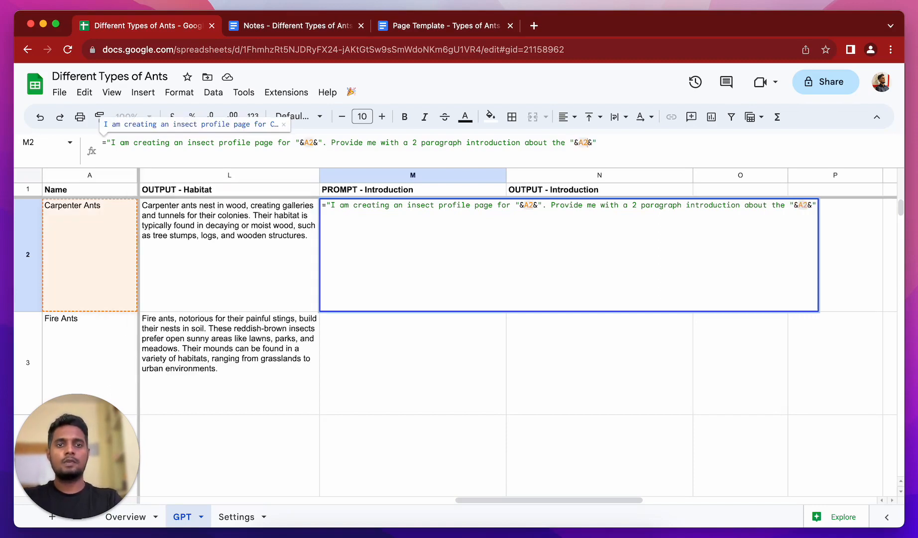
Extend the M2 prompt with the words "based on the following information:" after the second A2 reference.
type(" based on")
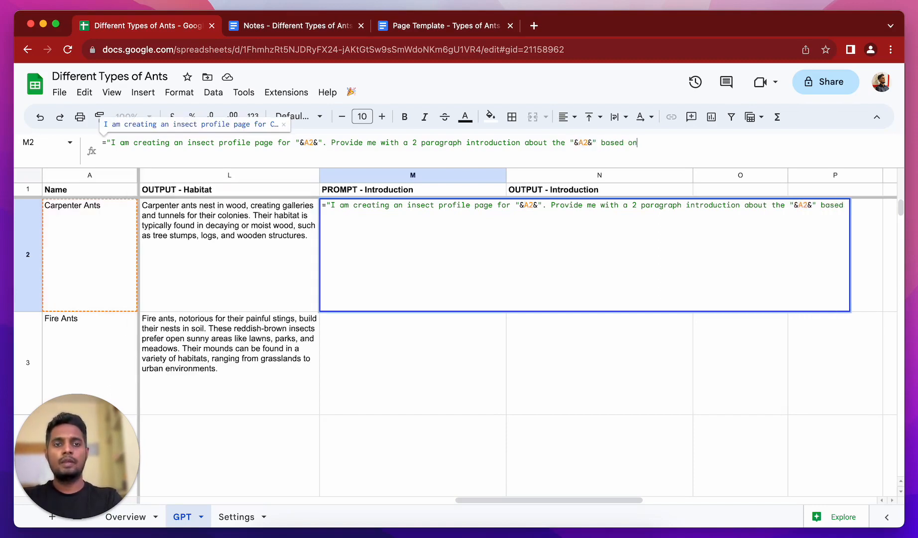
type(" the following in")
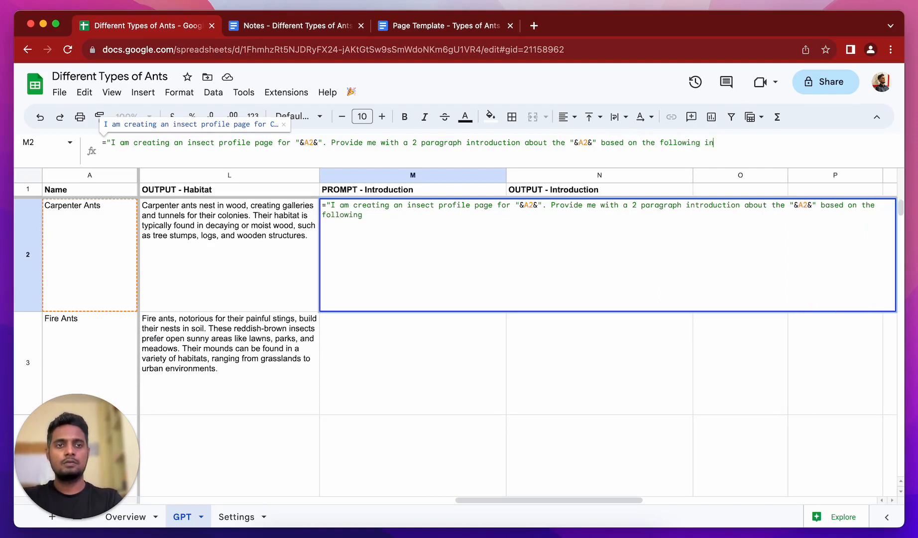
type("formation:")
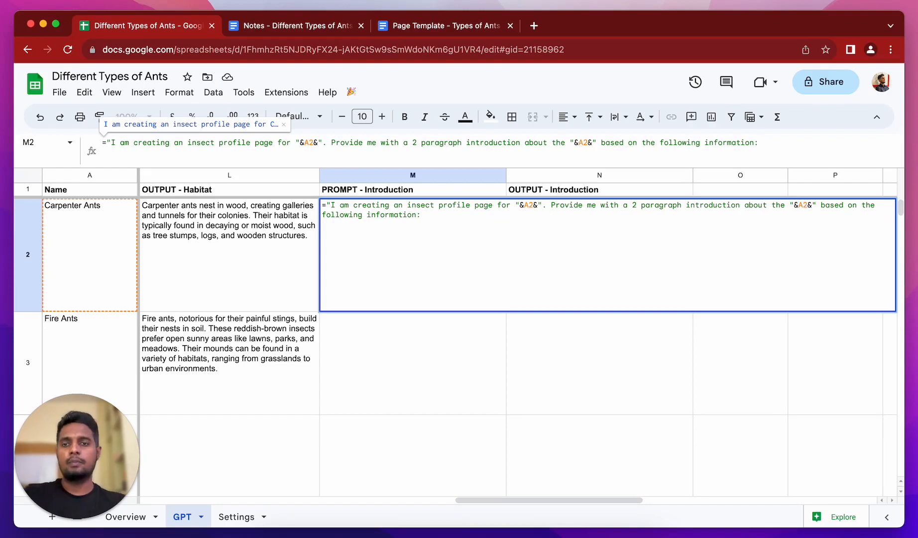
Examine the data columns from Color to Distribution to decide which information the introduction prompt should include.
scroll(352, 364, "left", 10)
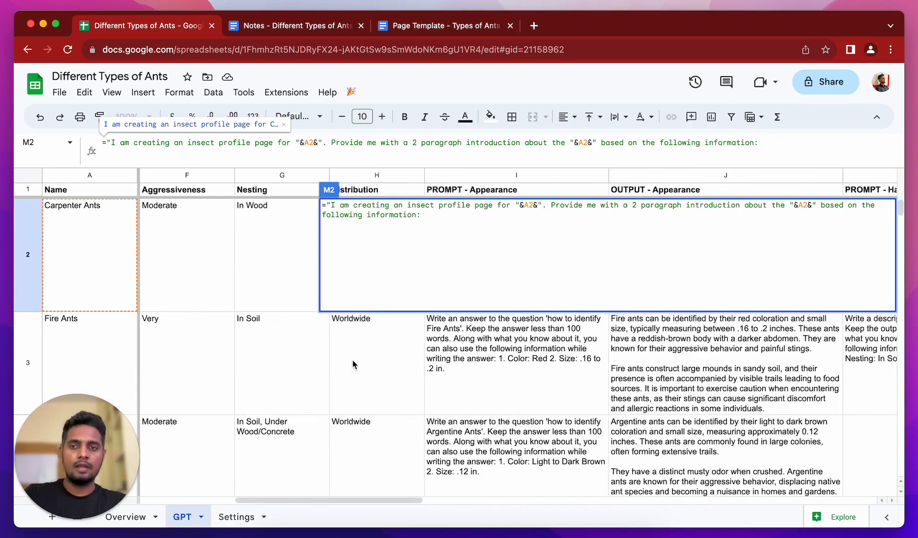
scroll(353, 364, "left", 6)
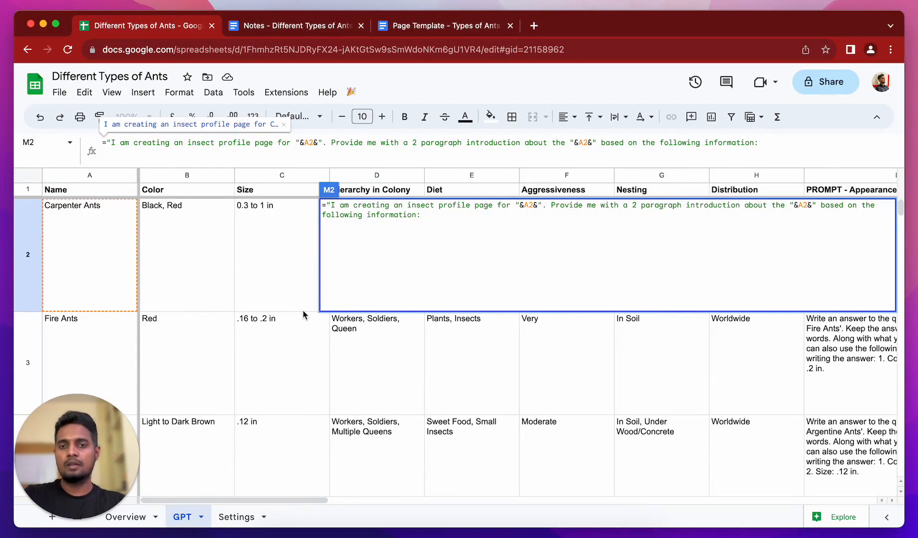
scroll(304, 313, "right", 2)
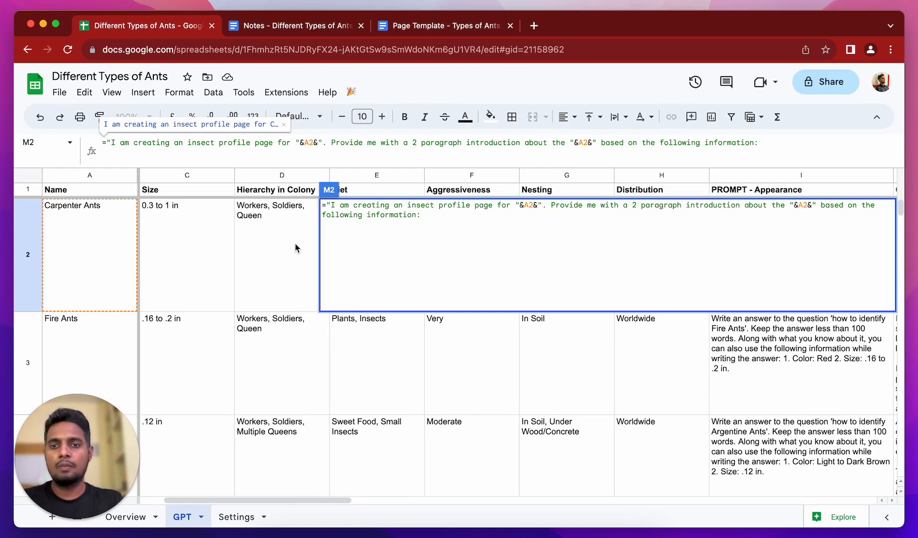
scroll(295, 247, "left", 2)
scroll(295, 248, "right", 4)
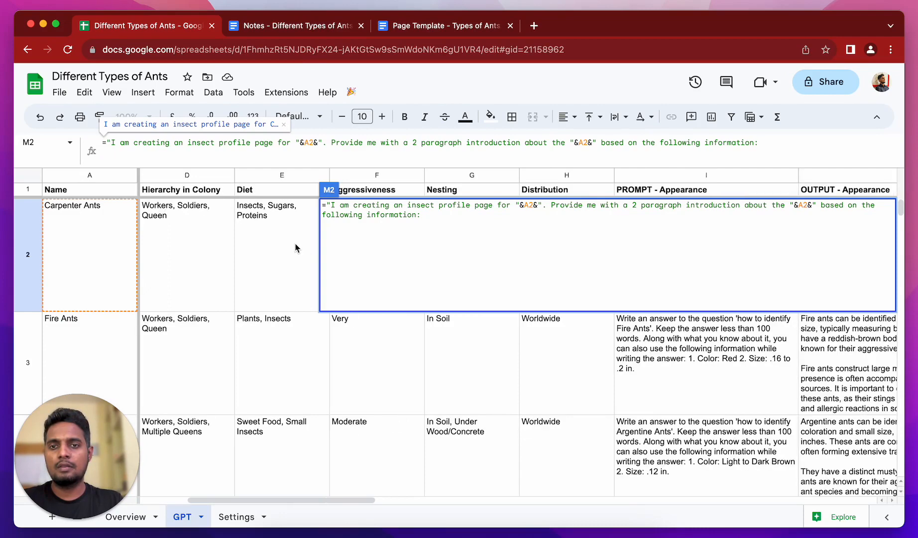
scroll(296, 248, "right", 4)
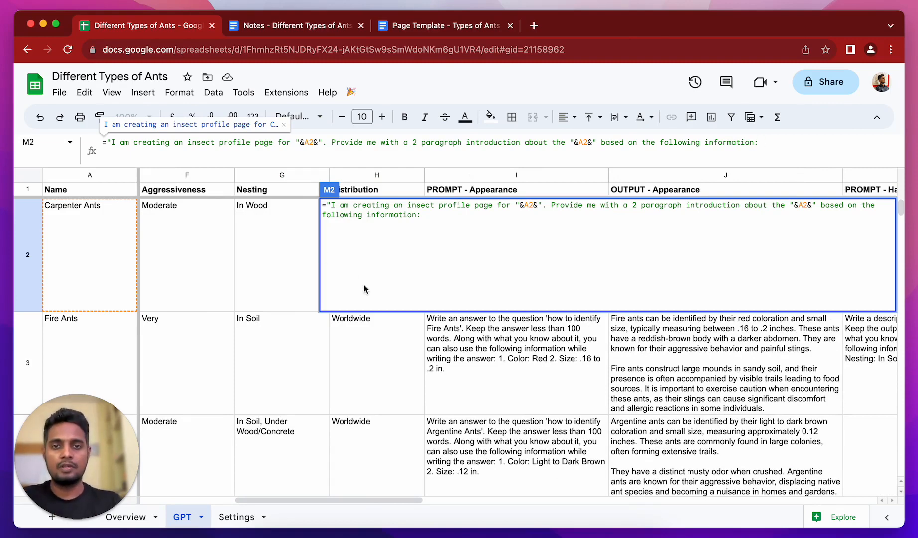
scroll(331, 377, "left", 4)
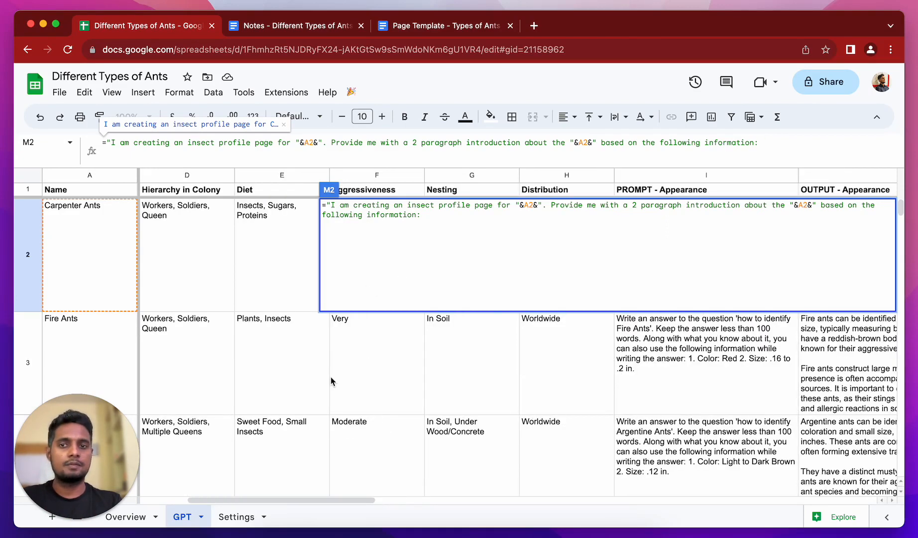
scroll(331, 380, "left", 4)
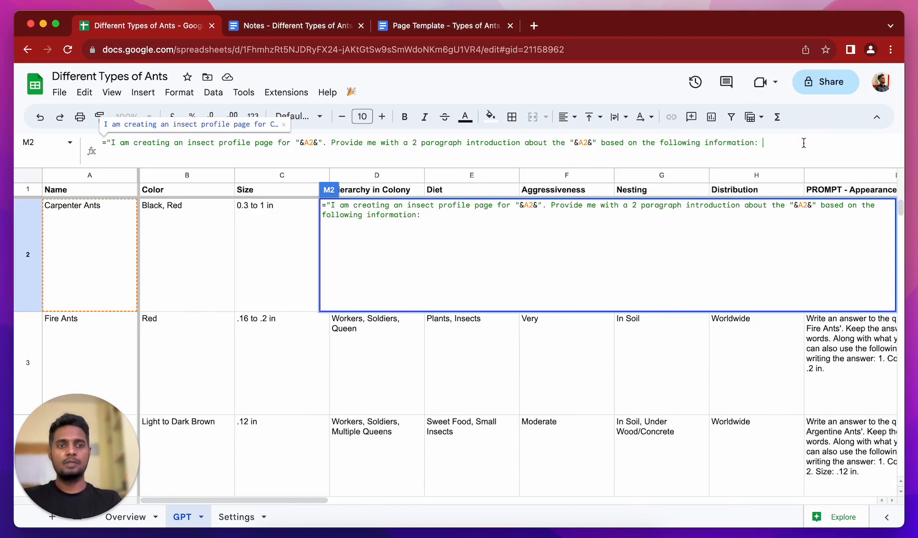
Add "1. Color:" with the joined cell reference "&B2&" to the M2 prompt, followed by the item number "2.".
type("1. ")
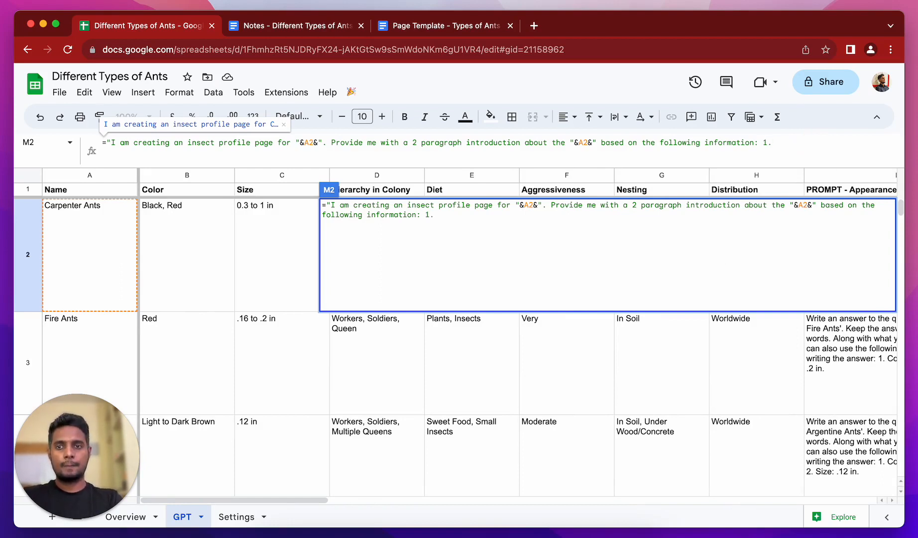
type("Color:")
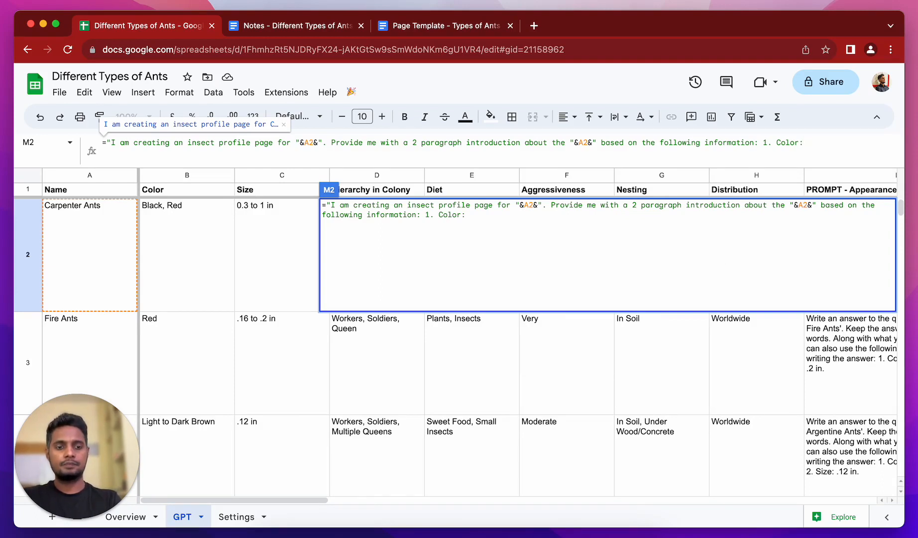
type("&")
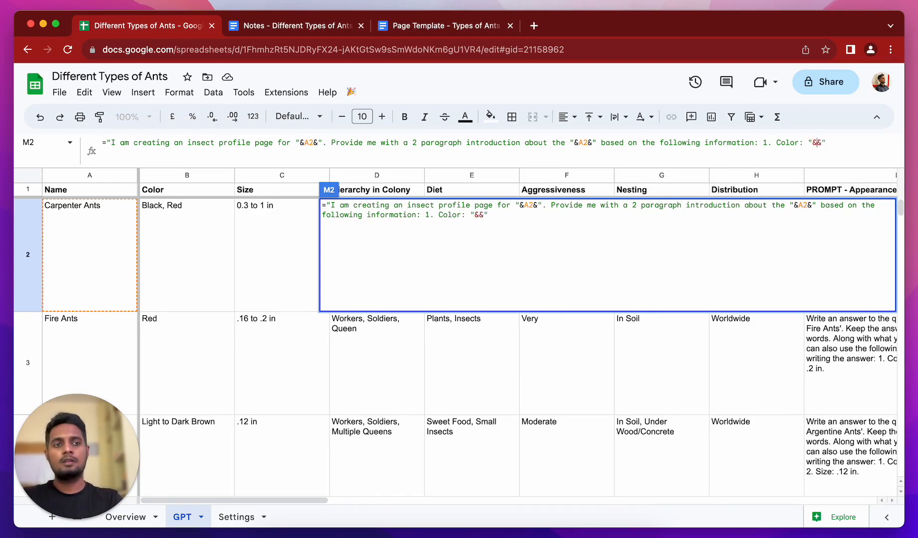
type("B2")
key("Right")
key("Right")
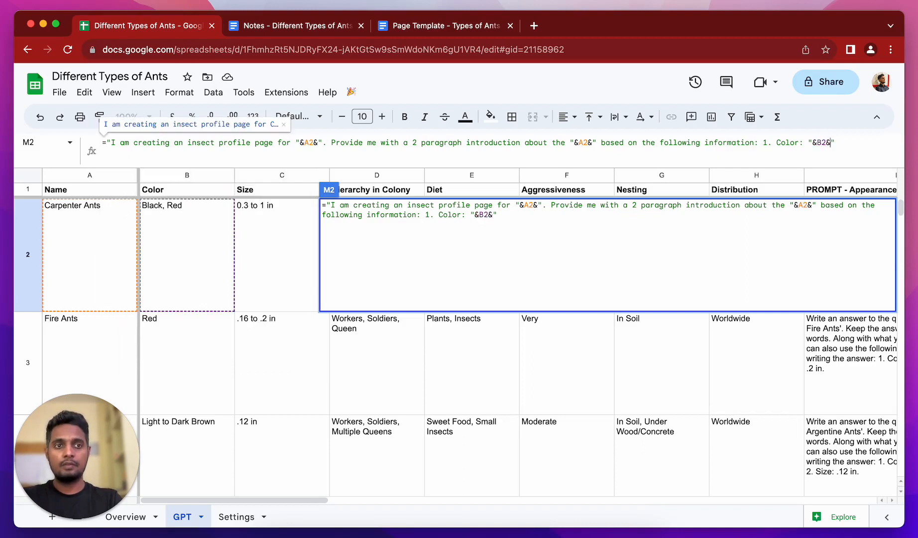
type("2. ")
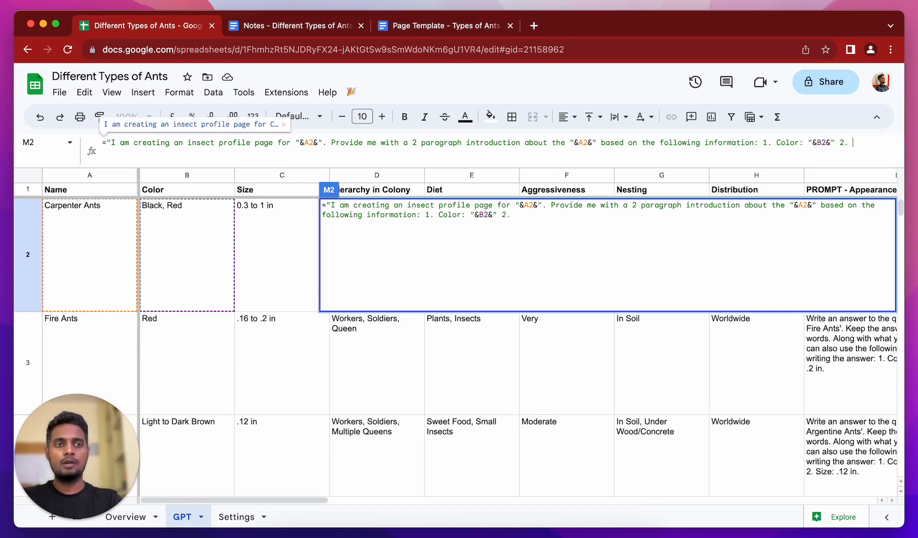
type("Soze")
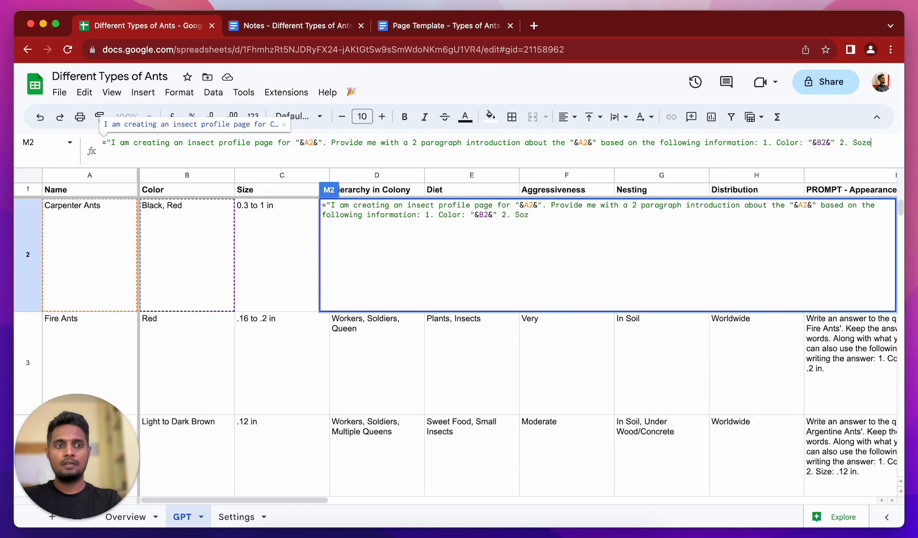
key("BackSpace")
key("BackSpace")
key("BackSpace")
type("ize:")
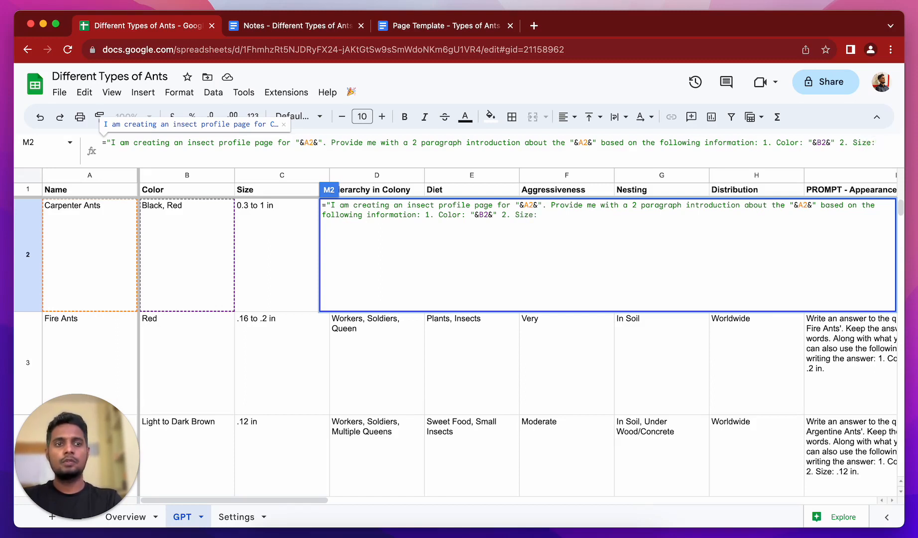
key("BackSpace")
key("BackSpace")
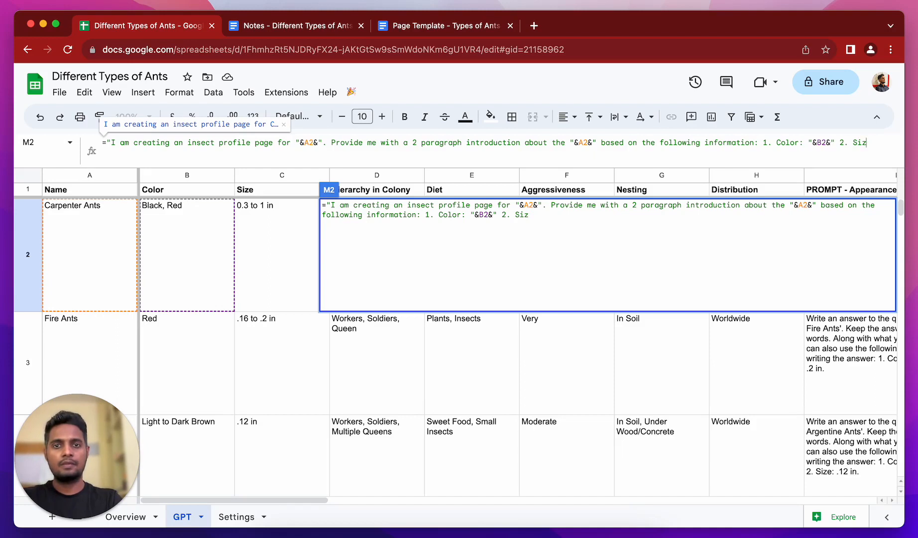
key("BackSpace")
key("BackSpace")
key("BackSpace")
Fill in item 2 of the M2 prompt with "Hierarchy:" followed by the joined cell reference "&D2&".
type("Hie")
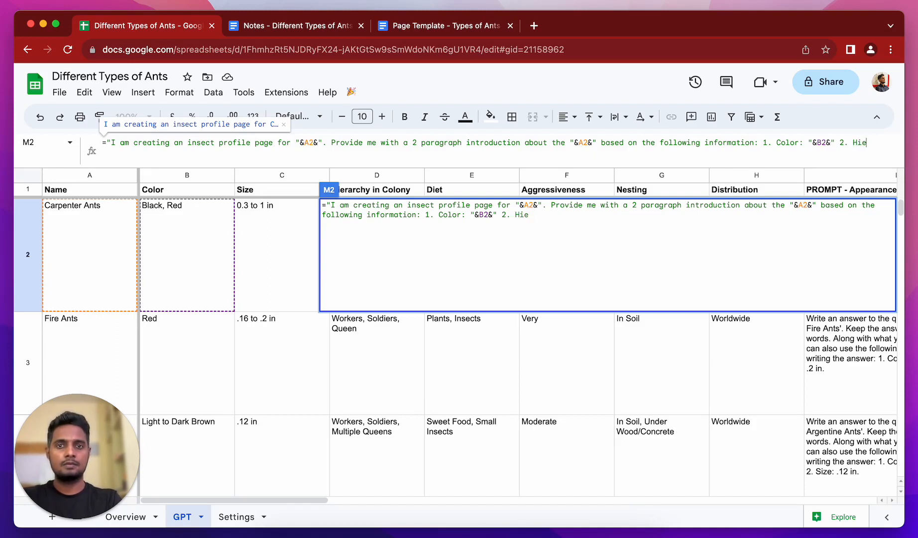
type("rarc")
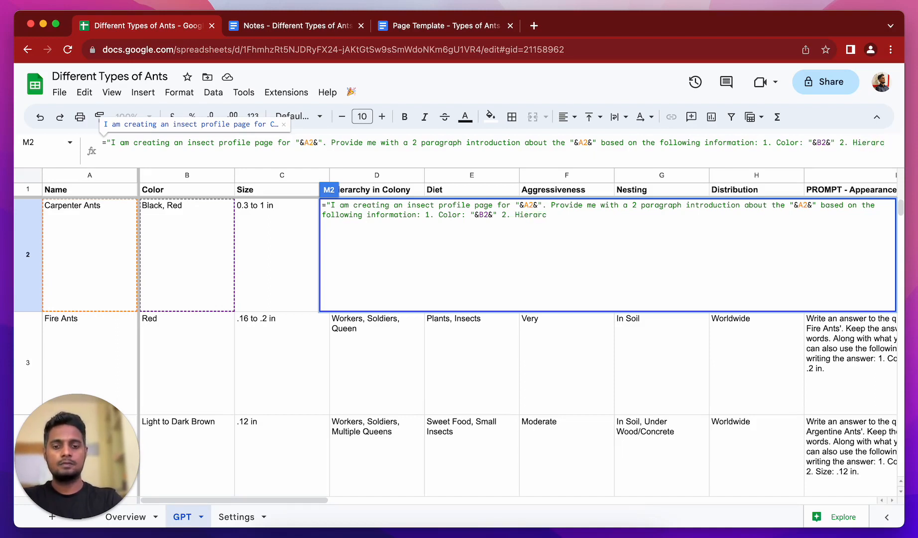
type("hy: \"")
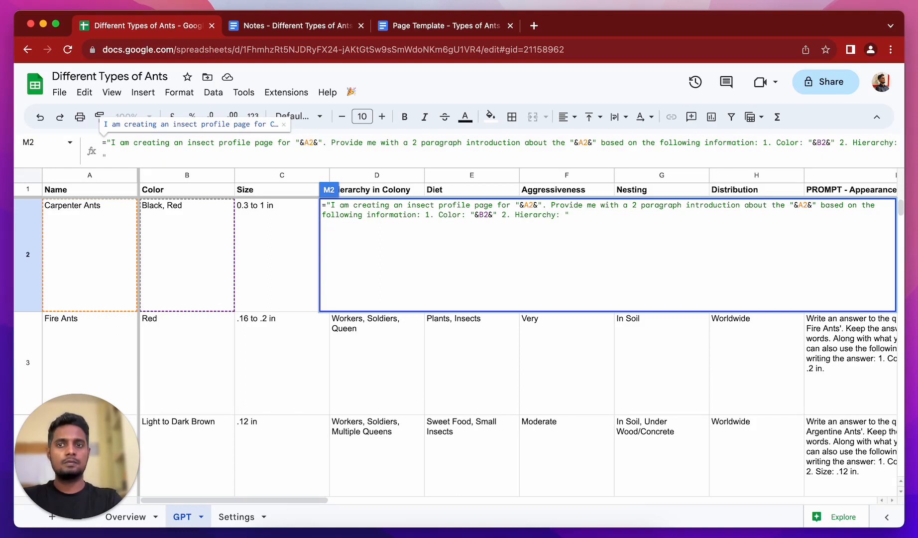
type("\"")
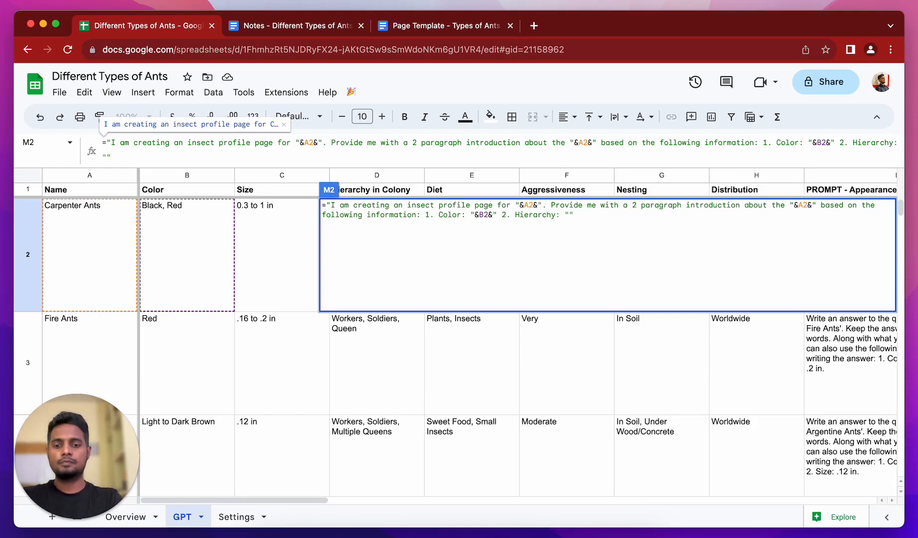
type("&&")
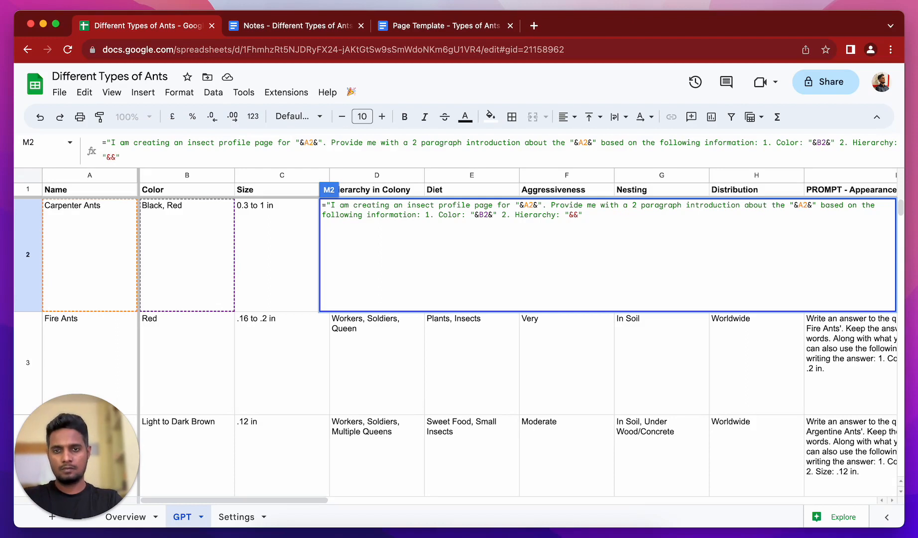
type("D2")
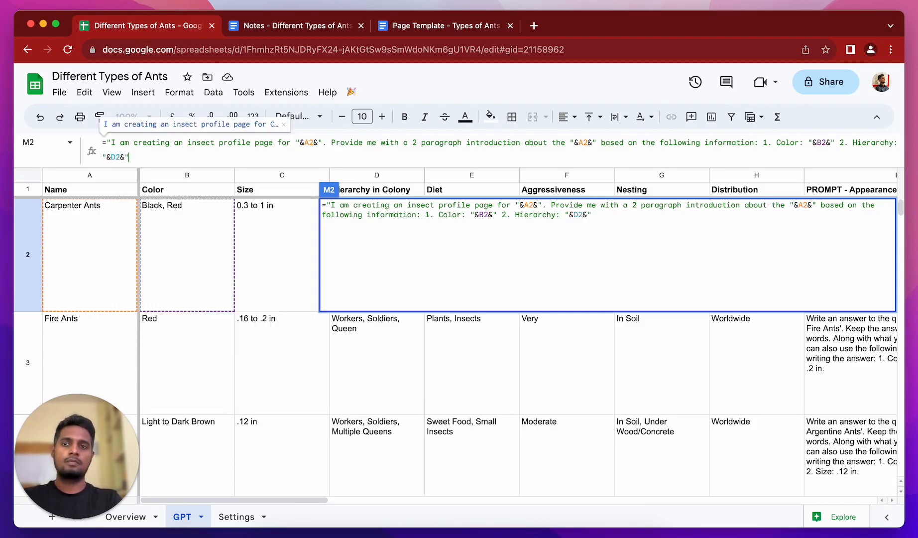
Add "3. Aggresiveness:" to the M2 prompt, followed by the joined cell reference "&F2&".
type("3.")
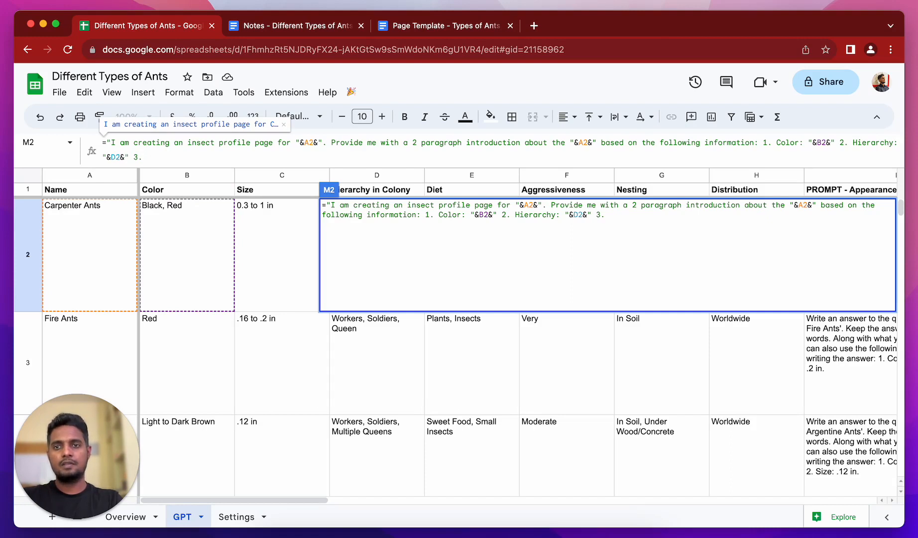
type("Aggresi")
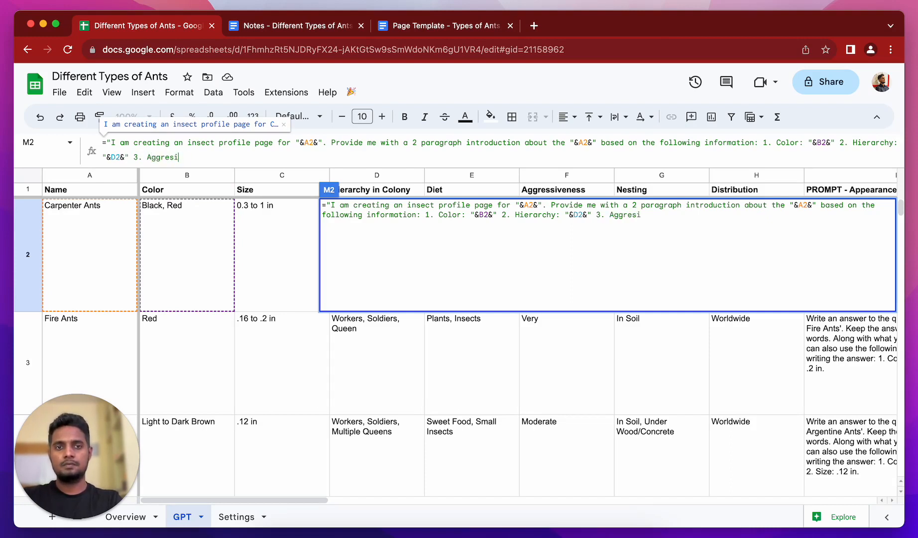
type("veness: ")
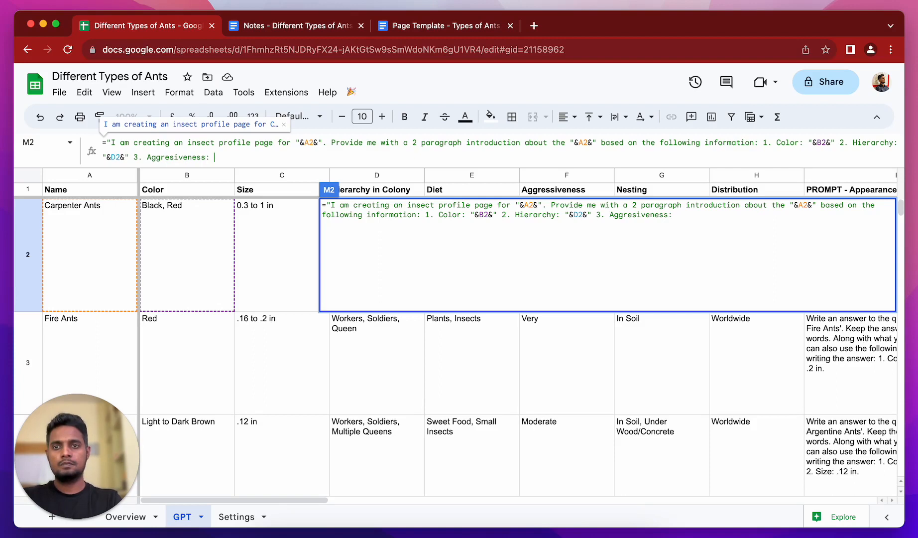
type("\"\"")
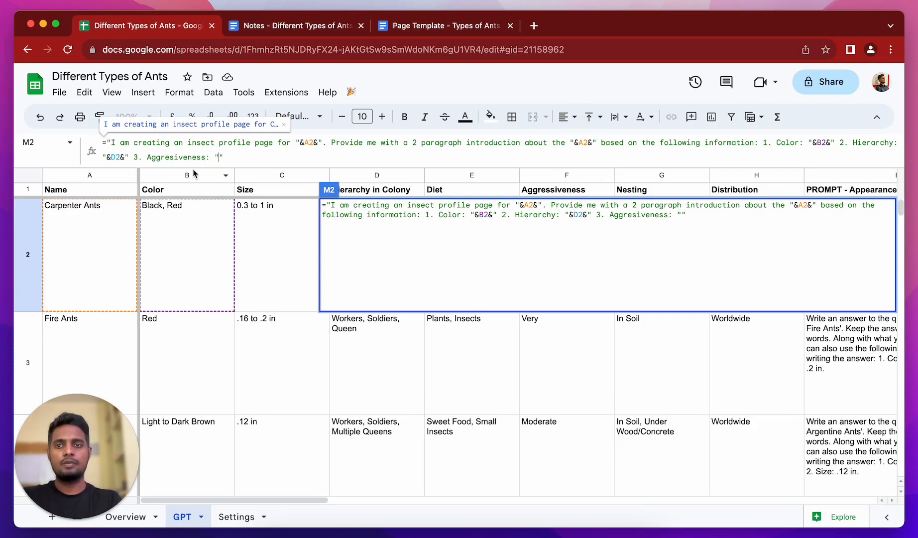
type("F2")
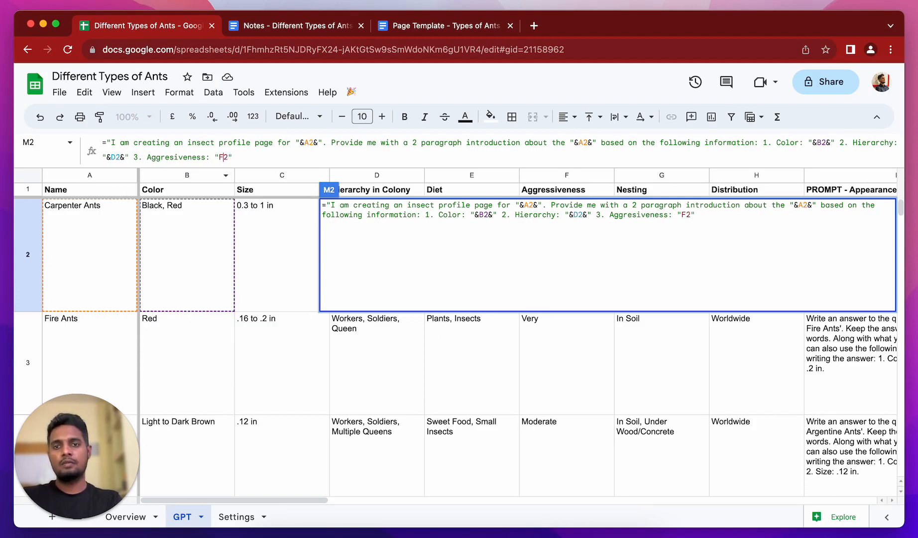
type("&")
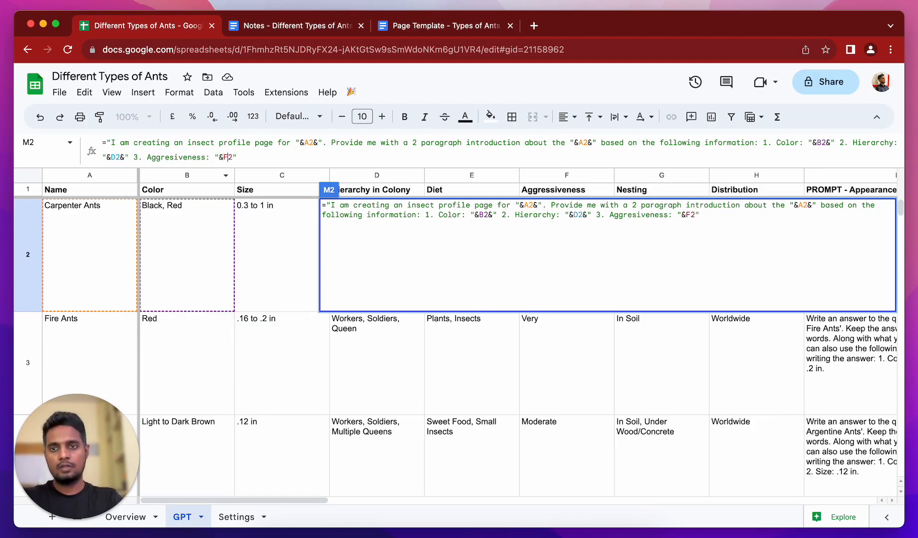
key("Right")
type("&")
key("Right")
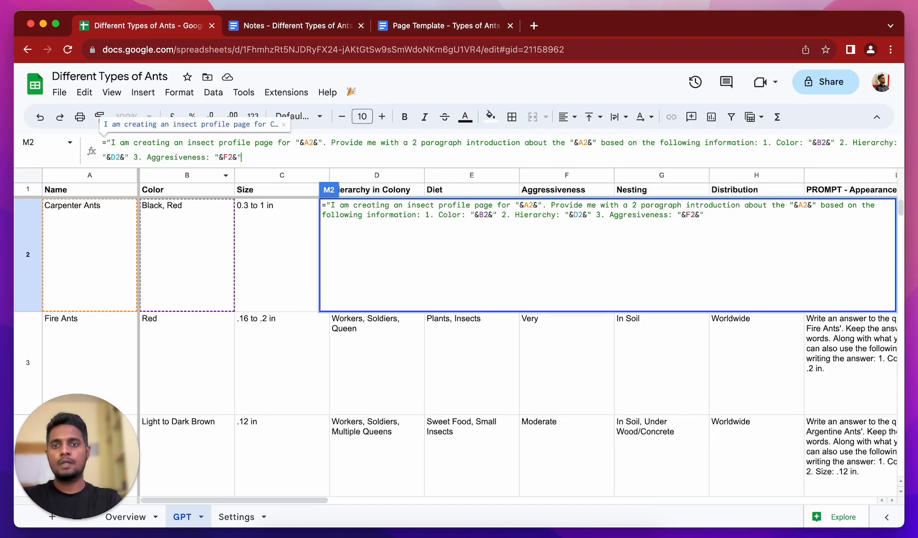
Add "4. Nesting:" with the joined cell reference "&G2&" to the M2 prompt and commit the formula.
type("4. ")
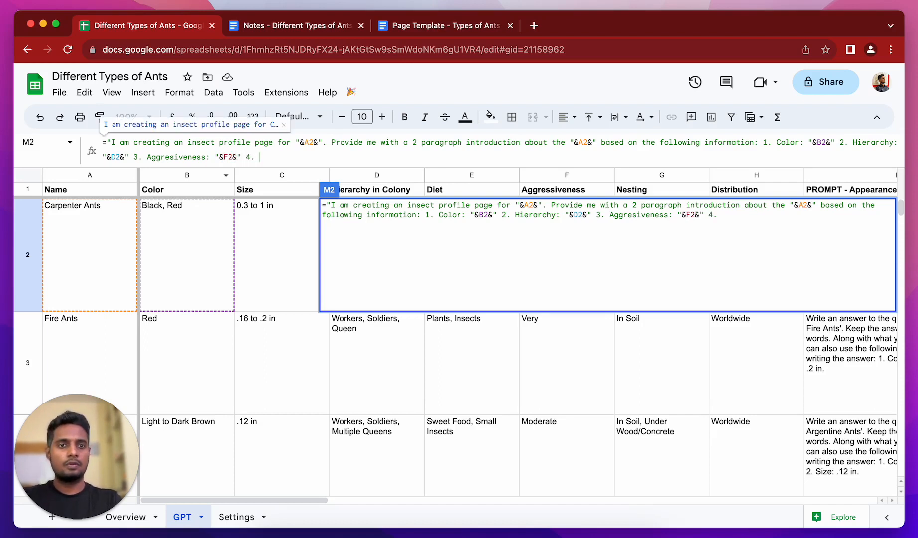
type("Nesting ")
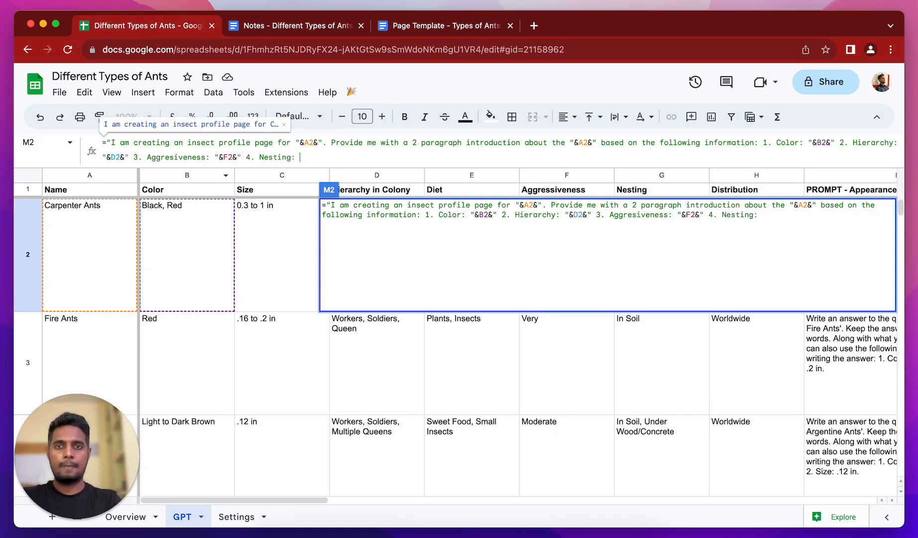
type("\"&&")
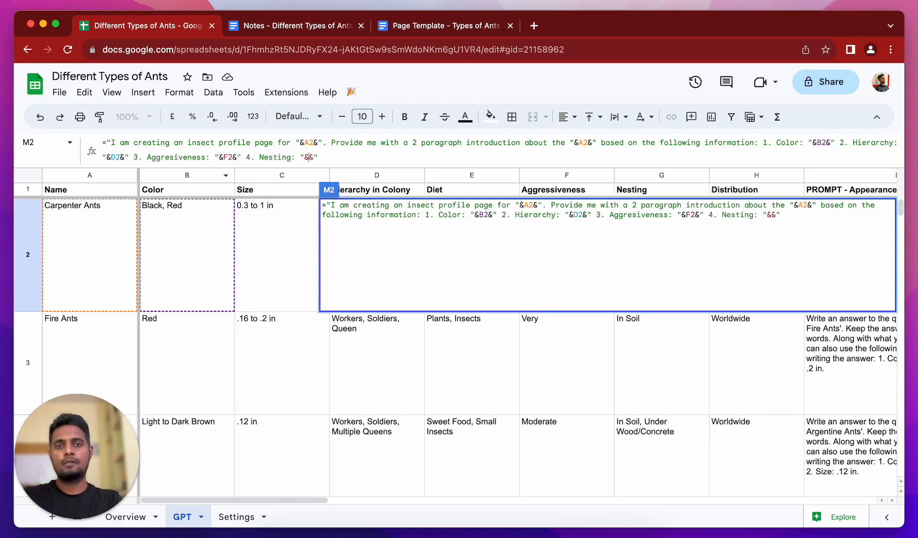
type("G2")
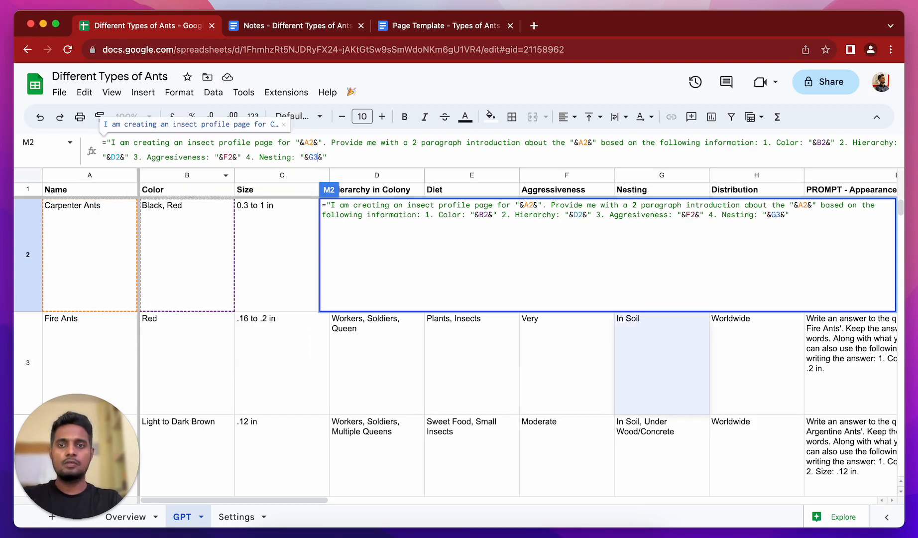
key("Return")
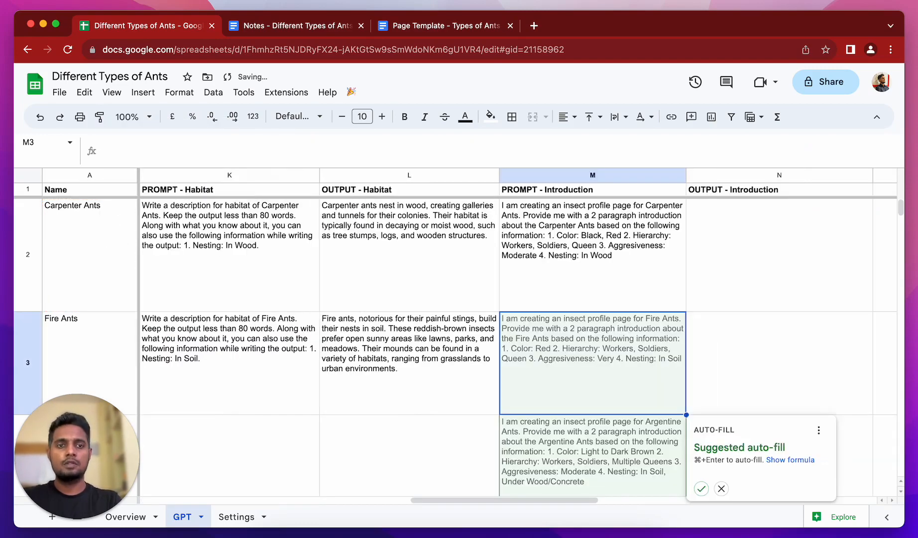
Reopen the M2 formula for editing and add a period and a space after the G2 reference, inside the closing quotes.
left_click(564, 244)
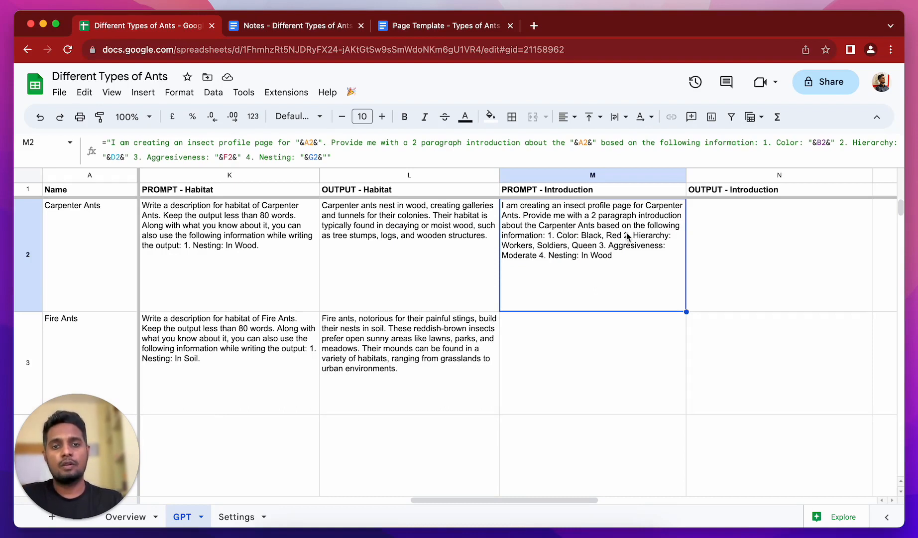
left_click(623, 269)
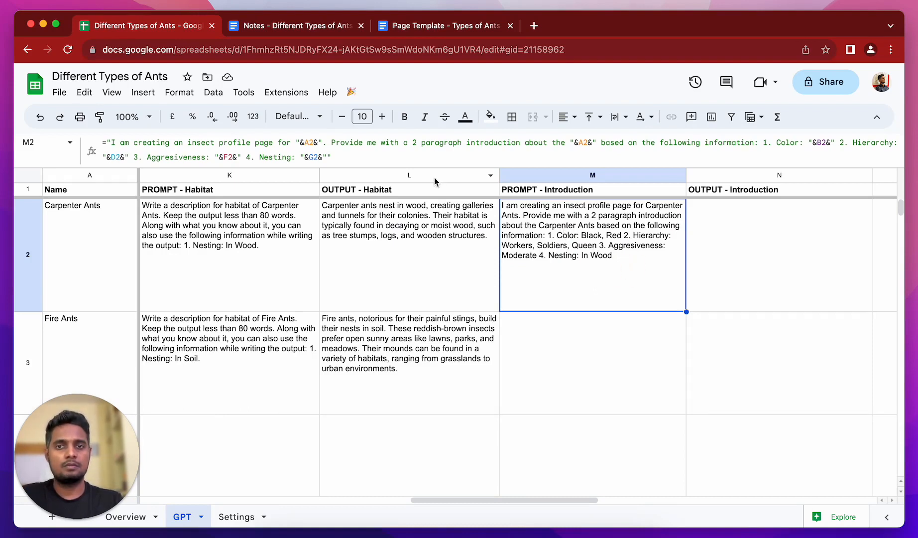
left_click(373, 150)
left_click(324, 151)
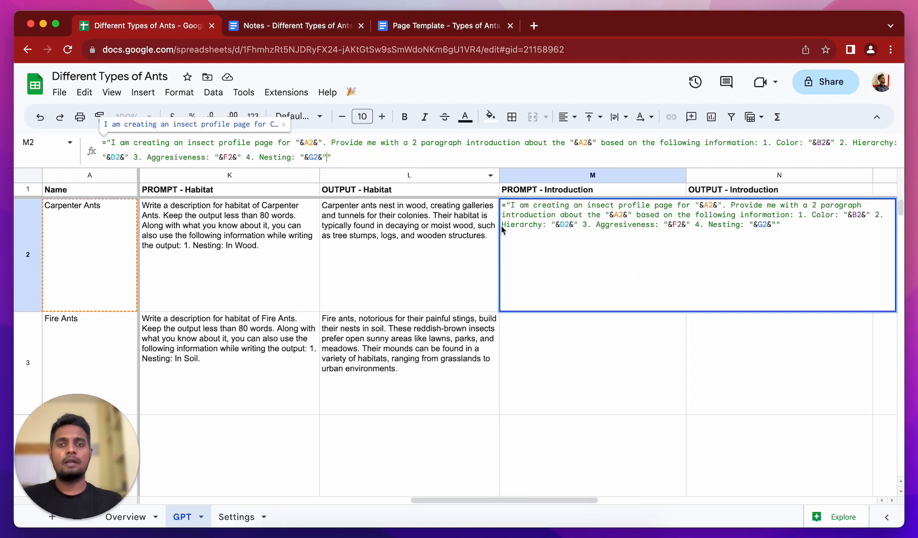
type(". ")
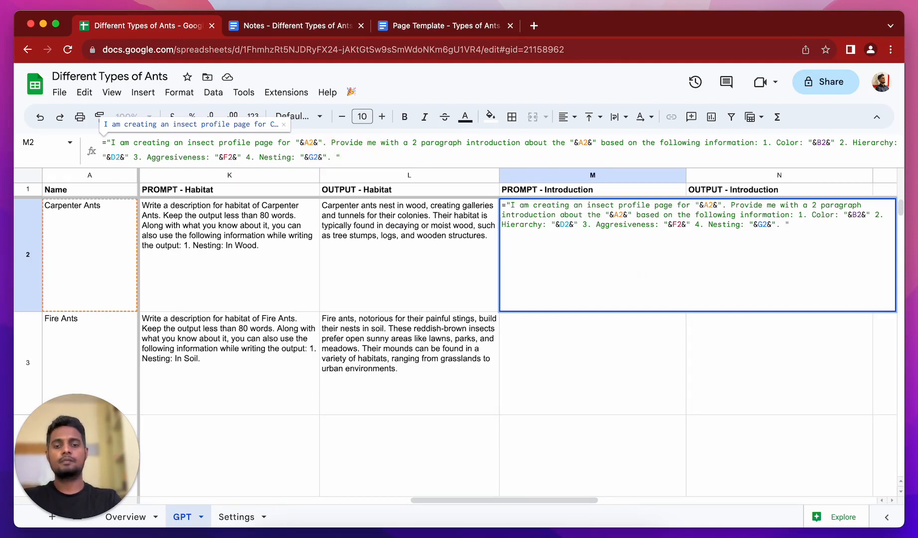
type("You are")
key("BackSpace")
key("BackSpace")
key("BackSpace")
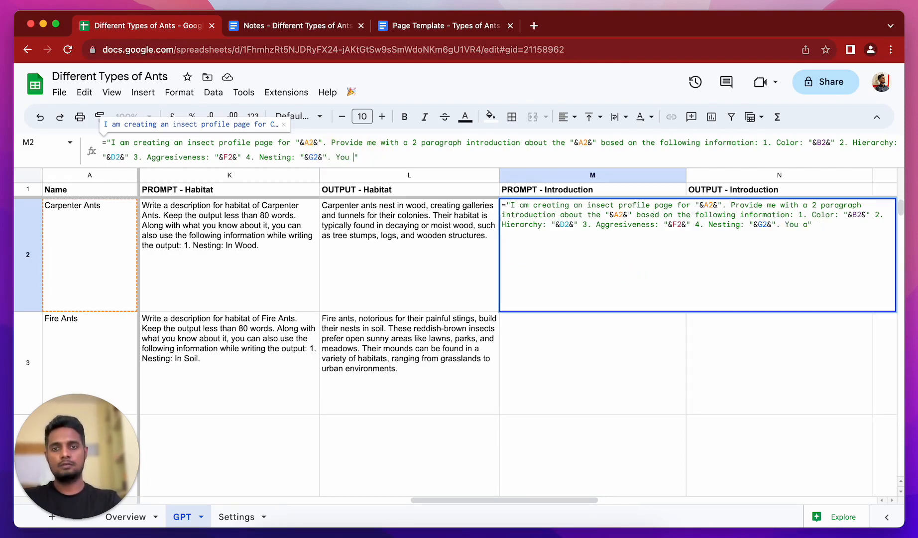
key("BackSpace")
key("BackSpace")
key("BackSpace")
key("BackSpace")
Append "Apart from the provided information, you can also use what you already about the topic." to the M2 prompt and commit the formula.
type("Apart fr")
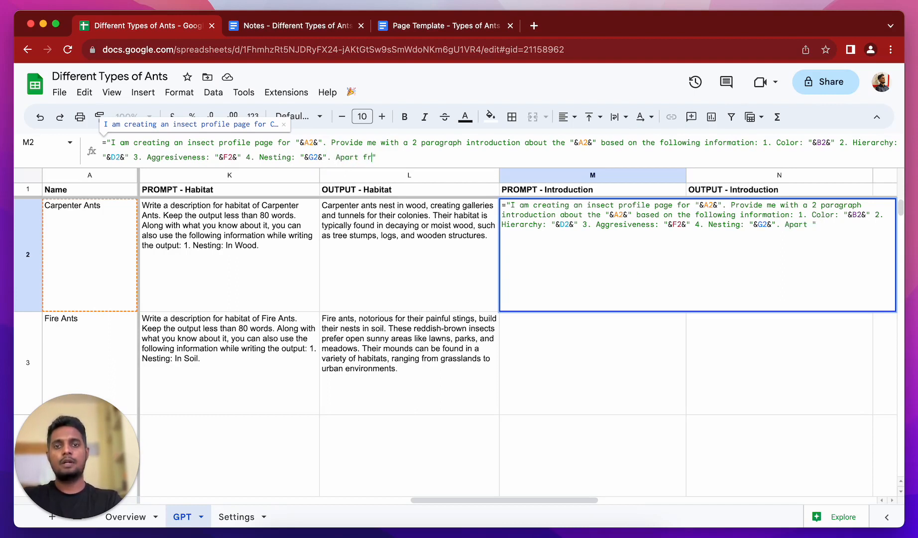
type("om the provide")
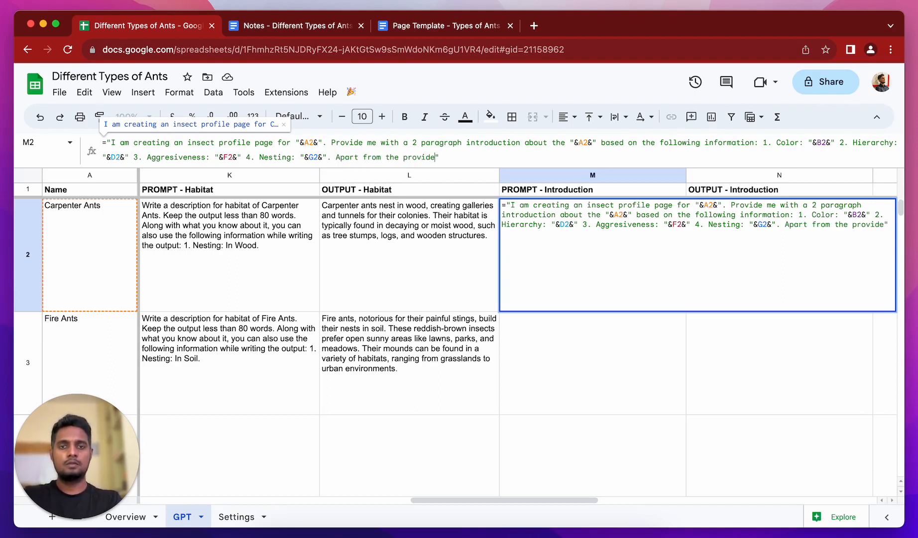
type("d information, y")
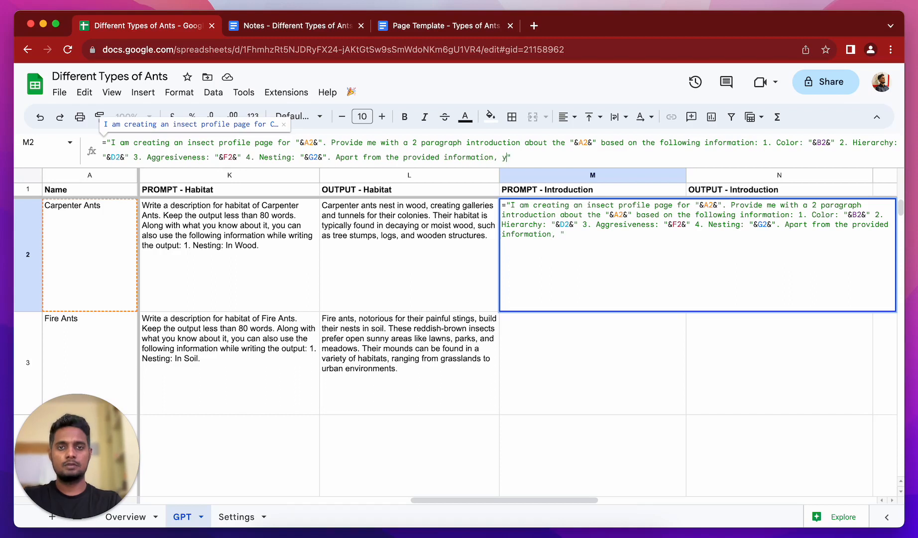
type("ou can also us")
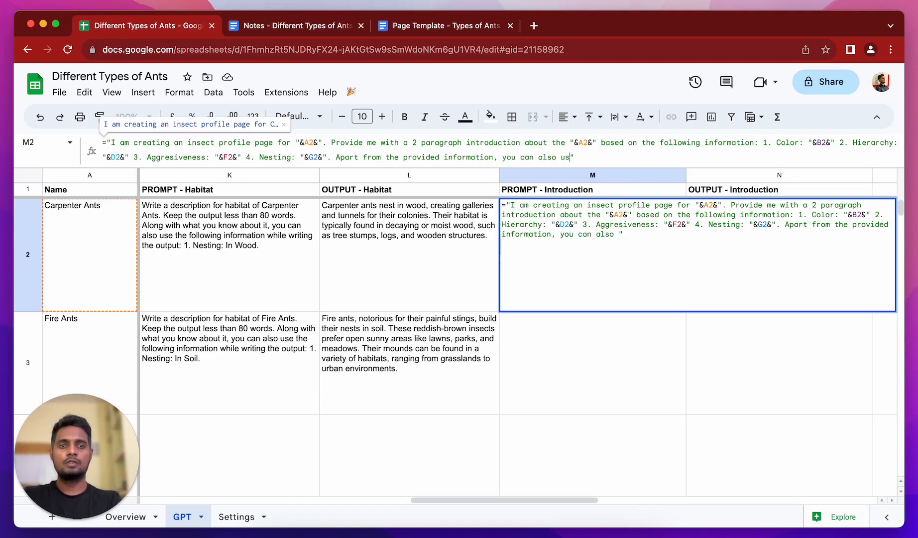
type("e what you ")
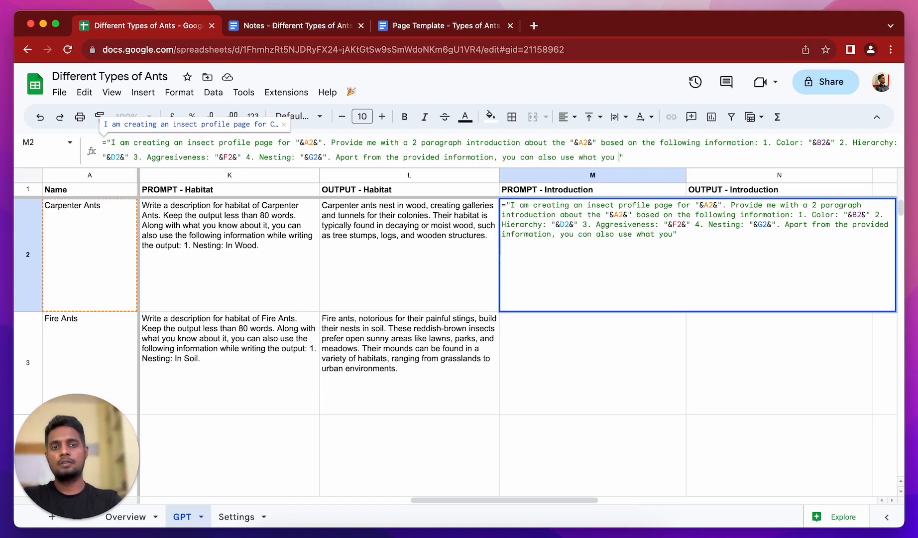
type("already about ")
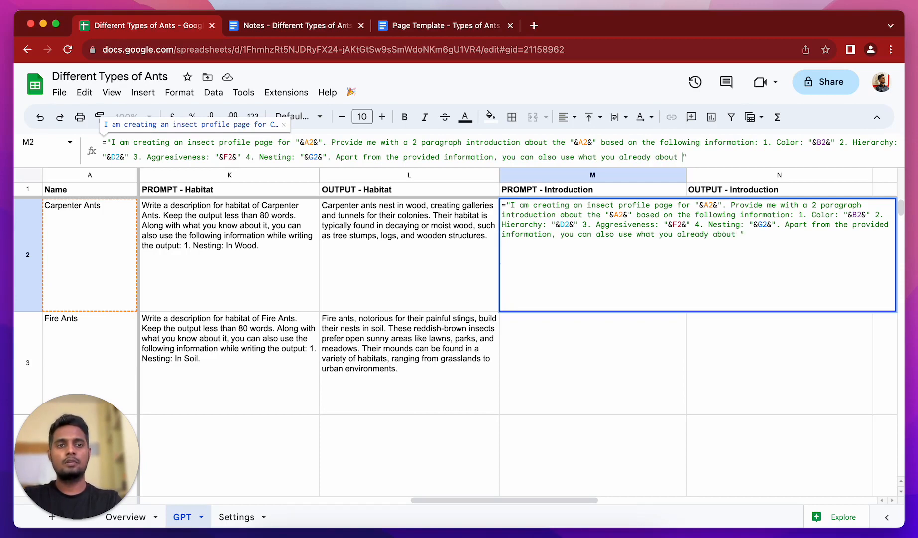
type("the topic.")
key("Return")
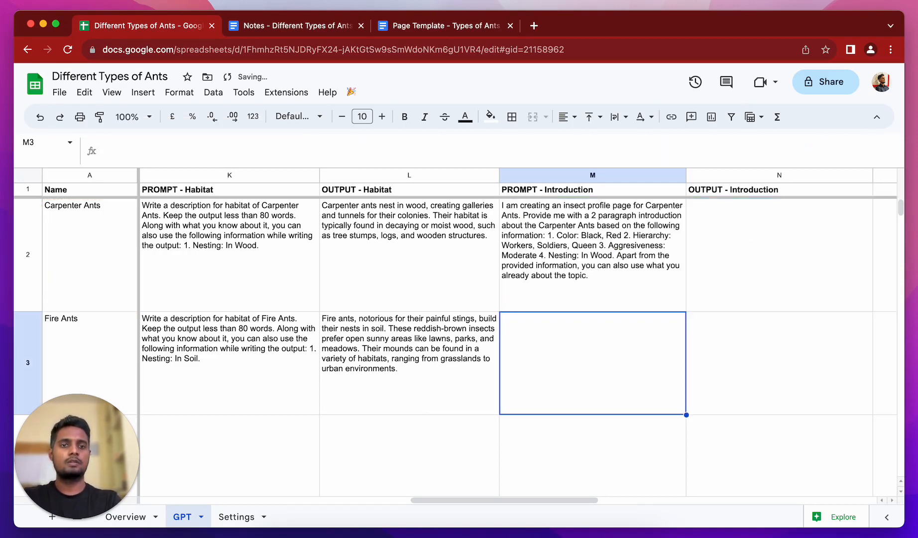
Fill the M2 introduction prompt formula down into M3 for Fire Ants.
left_click(566, 283)
scroll(566, 283, "right", 3)
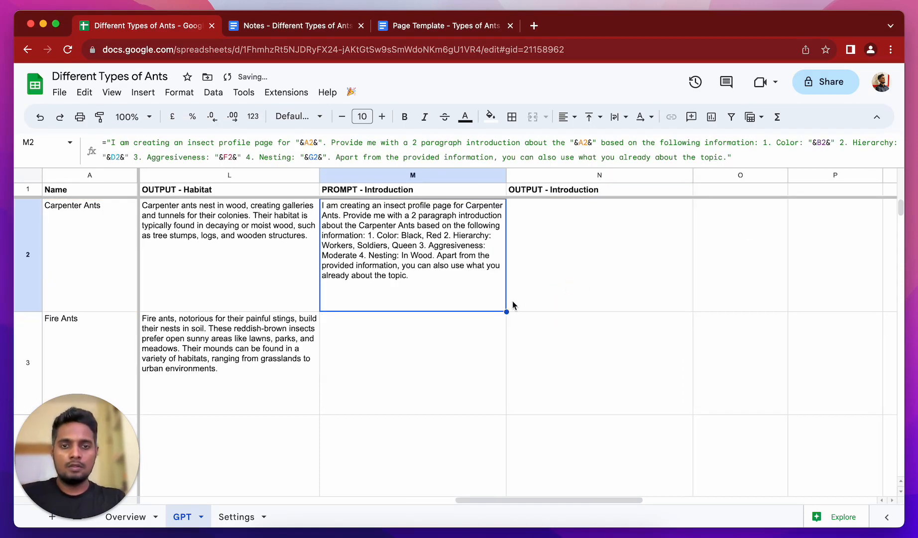
left_click_drag(505, 310, 492, 348)
left_click(600, 371)
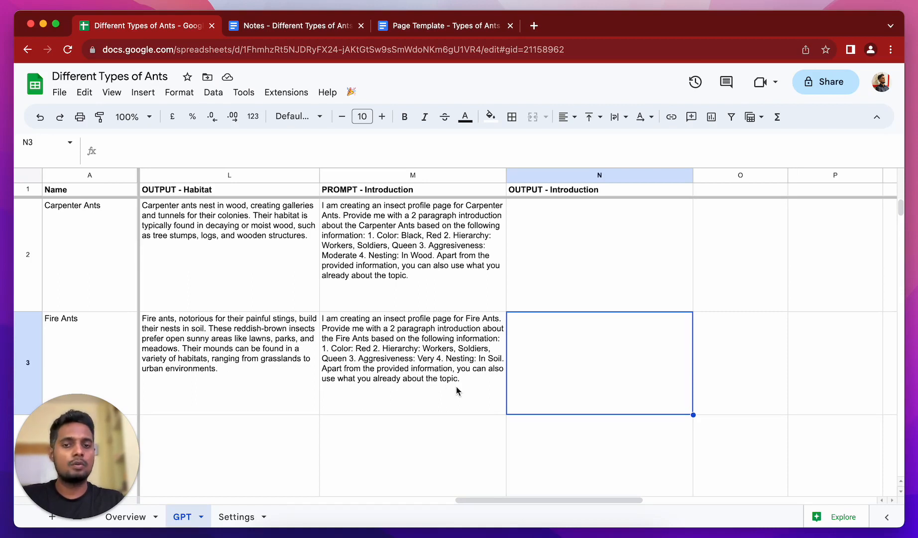
left_click(583, 293)
left_click(785, 304)
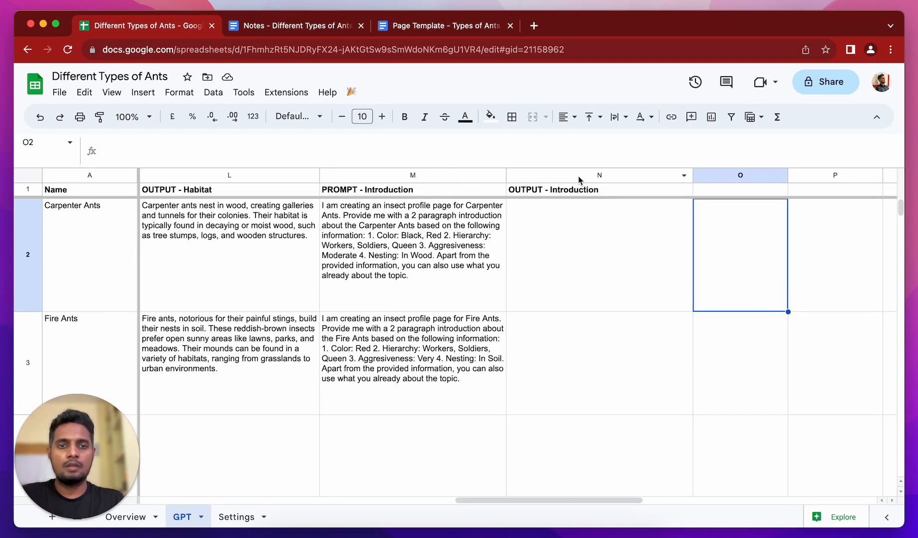
On the Settings sheet, add M as a GPT prompt column and N as its GPT output column in row 4.
left_click(238, 516)
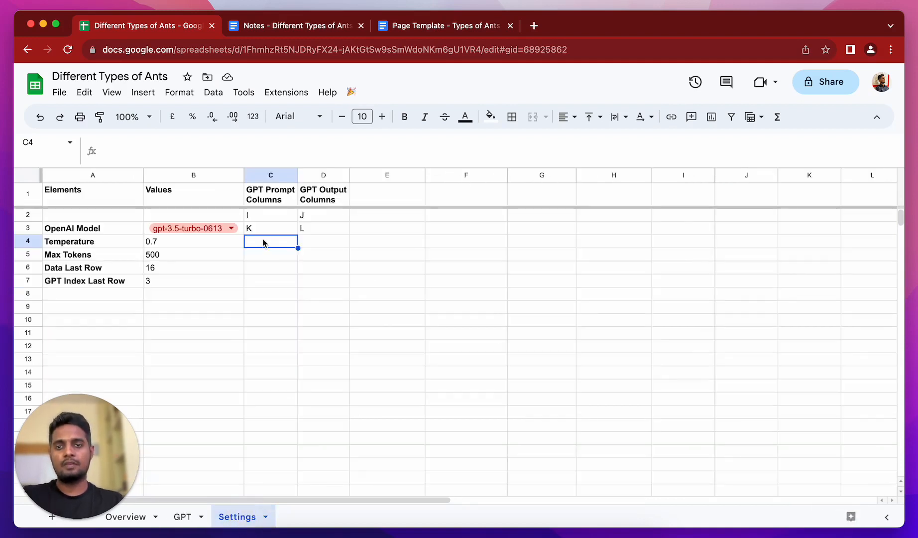
type("M")
key("Tab")
type("N")
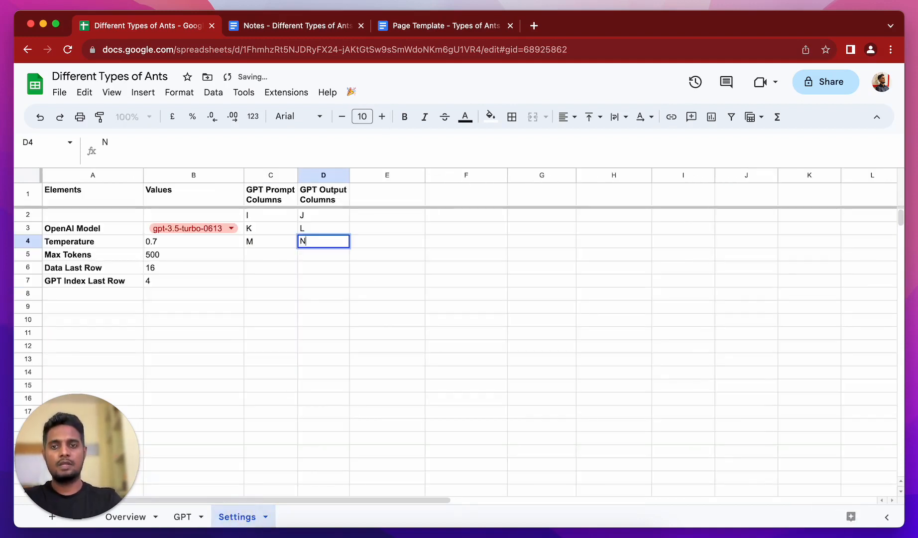
key("Return")
Run the custom GPT script from the GPT sheet and review the introduction generated for Carpenter Ants in N2.
left_click(182, 517)
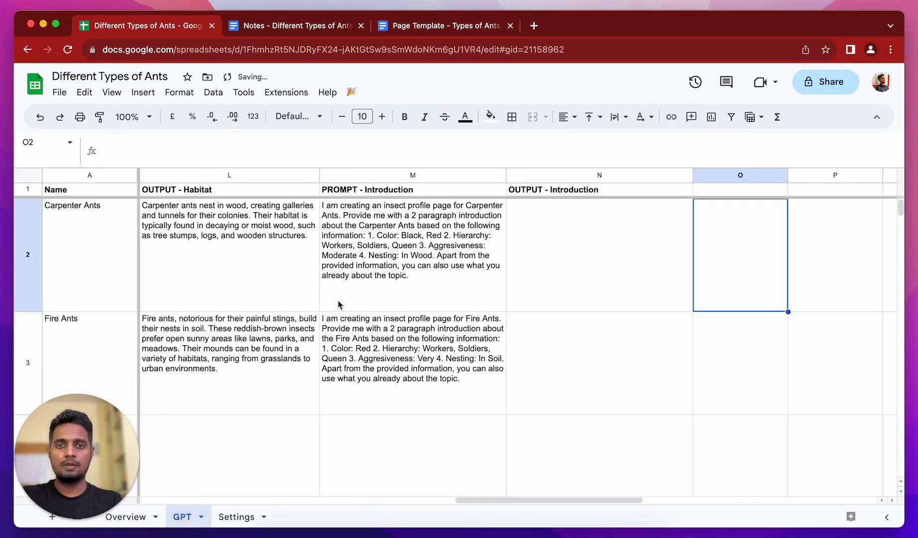
left_click(351, 92)
left_click(372, 112)
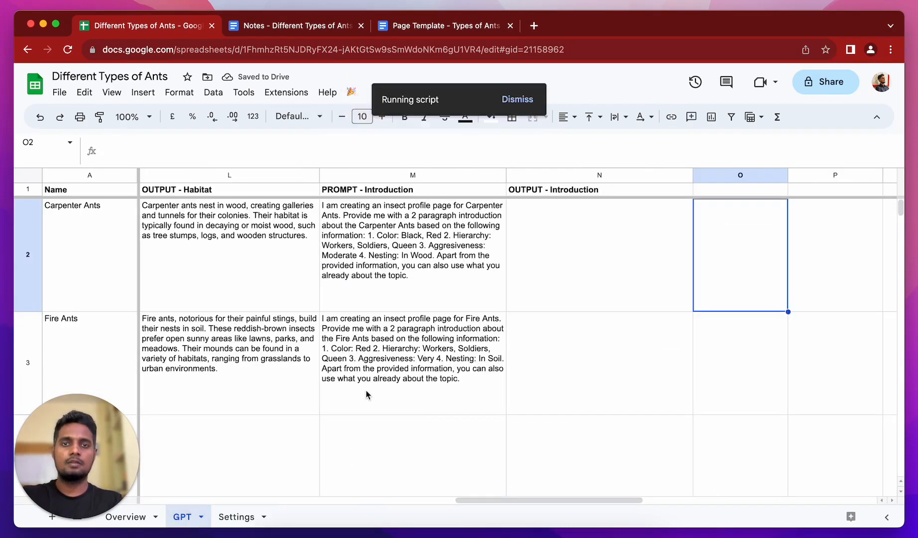
scroll(366, 390, "right", 5)
scroll(366, 391, "left", 3)
scroll(366, 394, "right", 2)
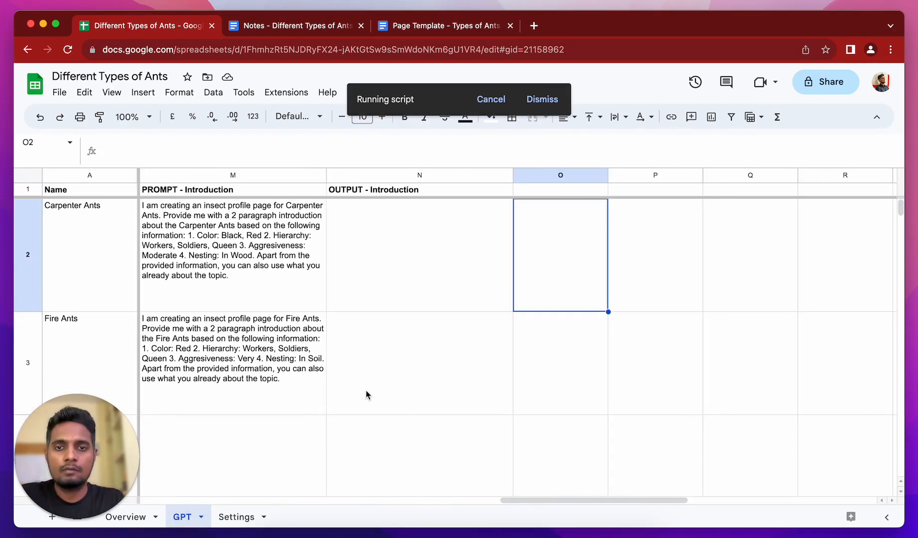
left_click(722, 342)
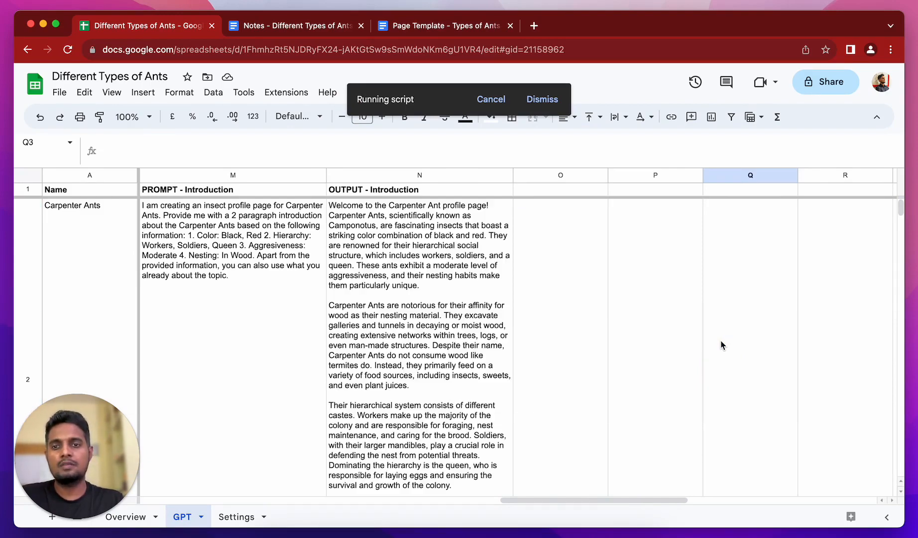
left_click(570, 331)
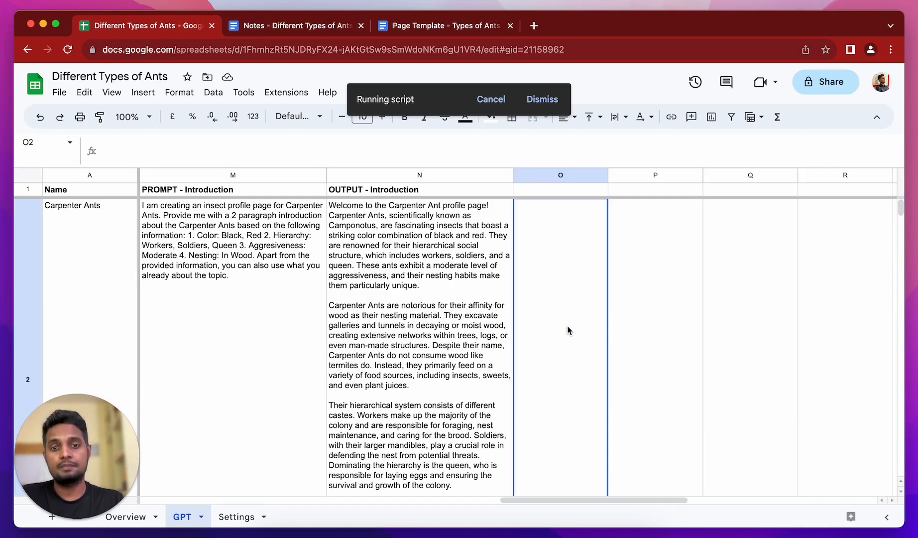
left_click(456, 352)
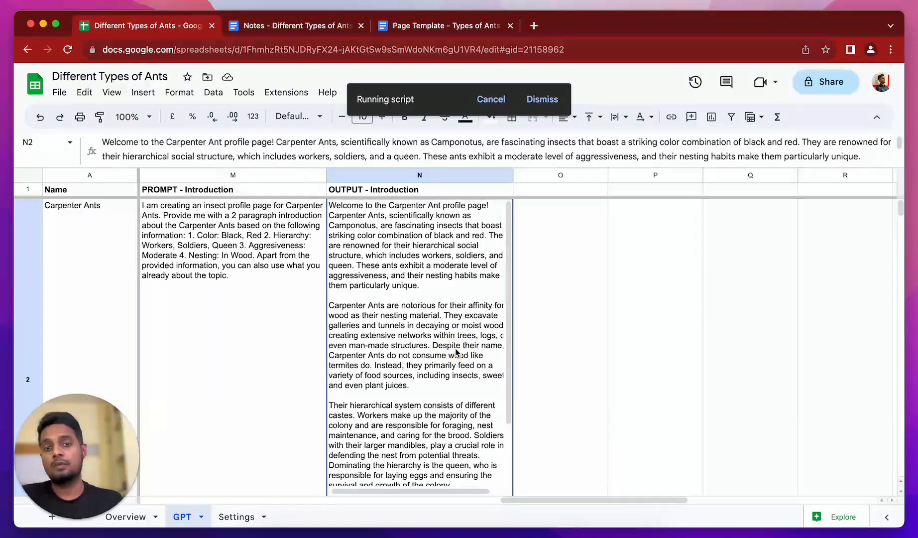
Widen the OUTPUT - Introduction column N to roughly one and a half times its width.
right_click(572, 344)
left_click(515, 175)
left_click_drag(515, 174, 626, 174)
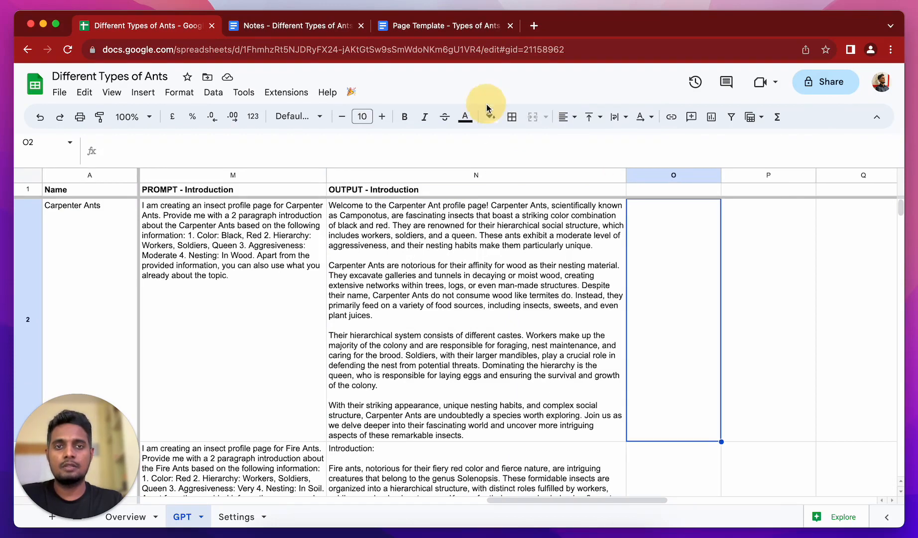
Clear the generated introductions from N2:N3.
left_click_drag(407, 372, 391, 473)
key("Delete")
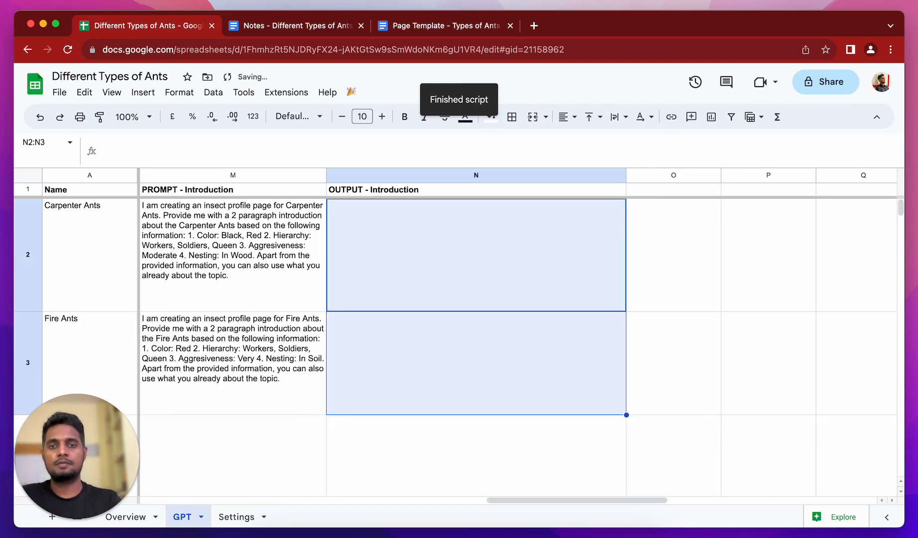
Append "Keep the output under 100 words." inside the closing quotes of the M2 introduction prompt.
left_click(317, 279)
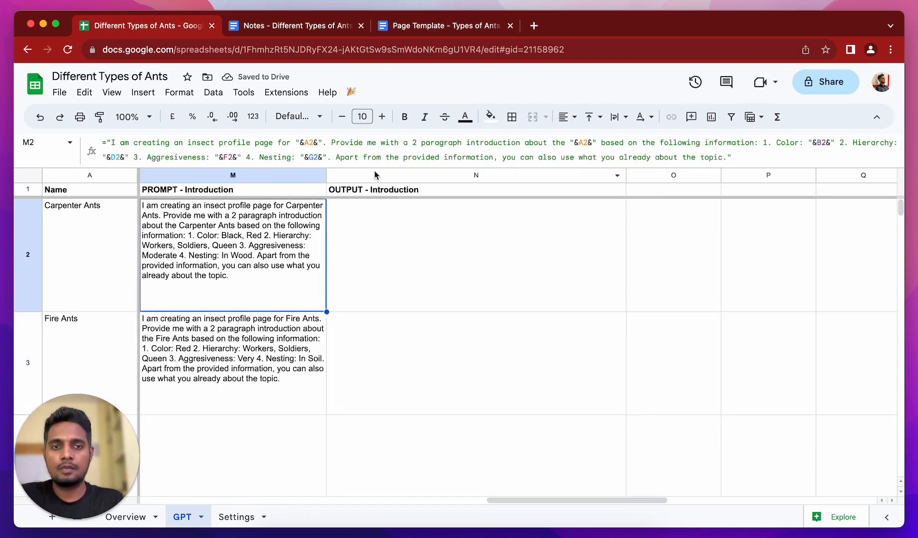
left_click(728, 157)
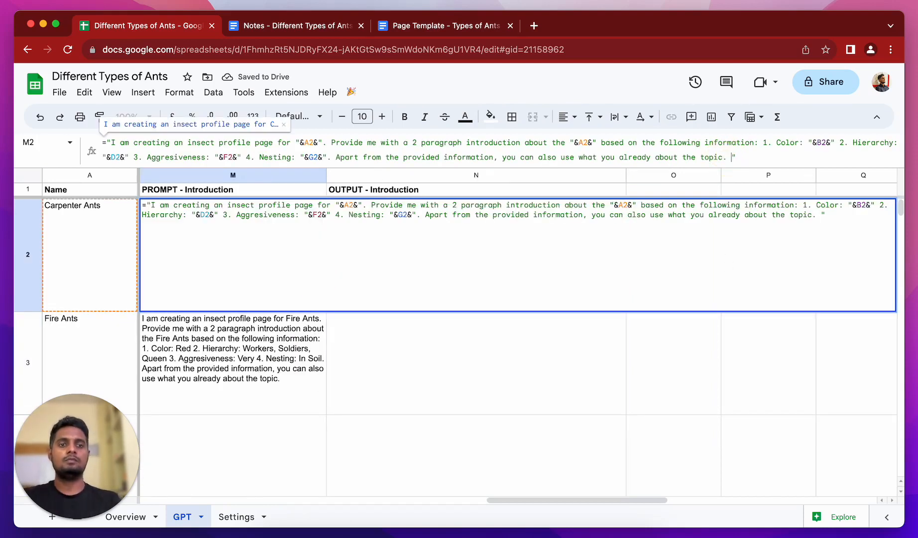
type("Keep the output ")
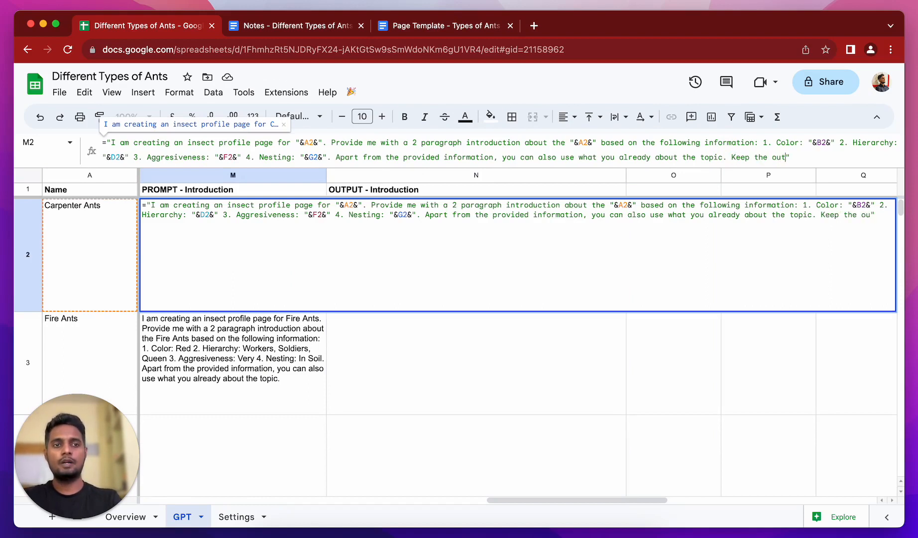
type("under 1")
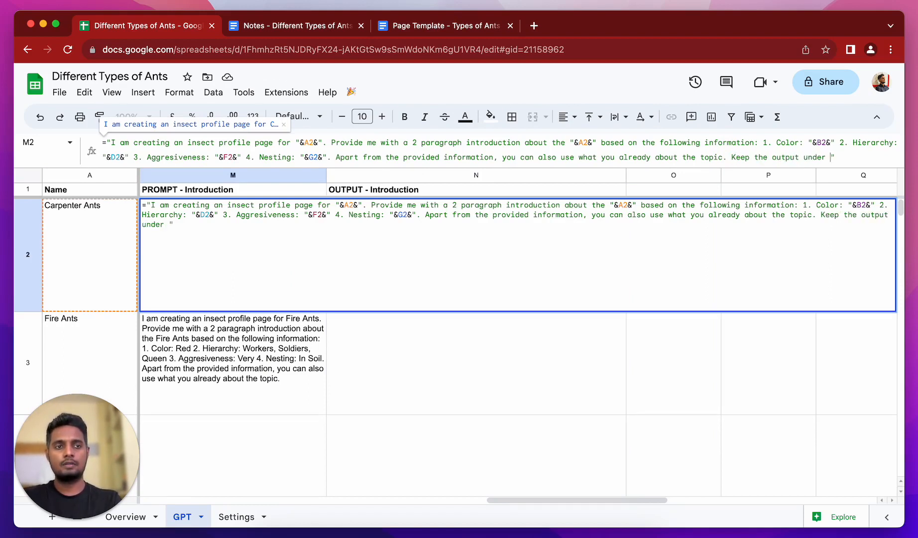
type("0")
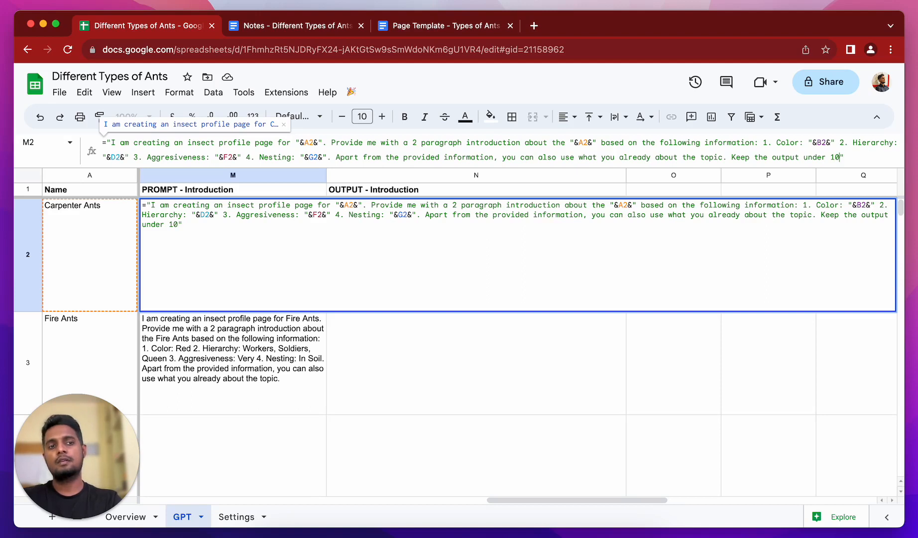
type("0 words.")
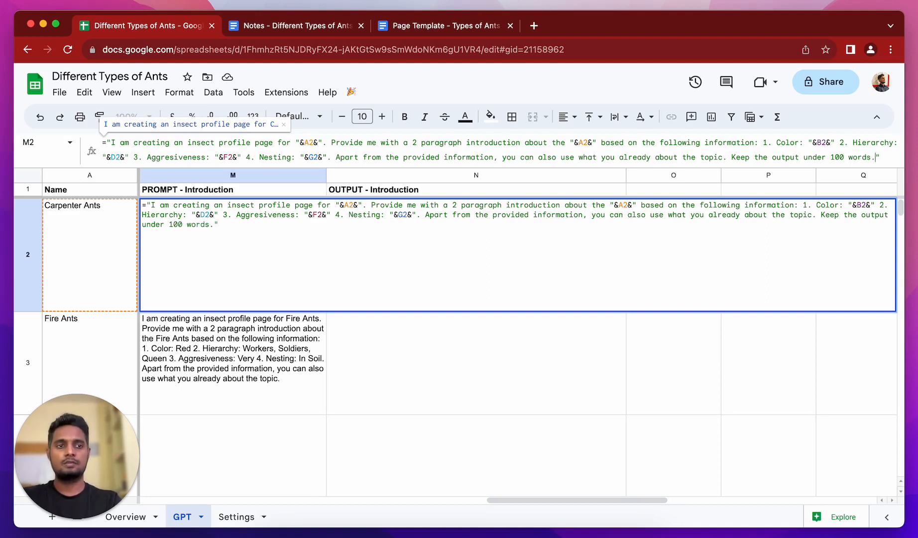
Replace the M2 prompt's final period with ", and do not repeat the term 'introduction' in the output." and commit the formula.
key("BackSpace")
type(", and do no")
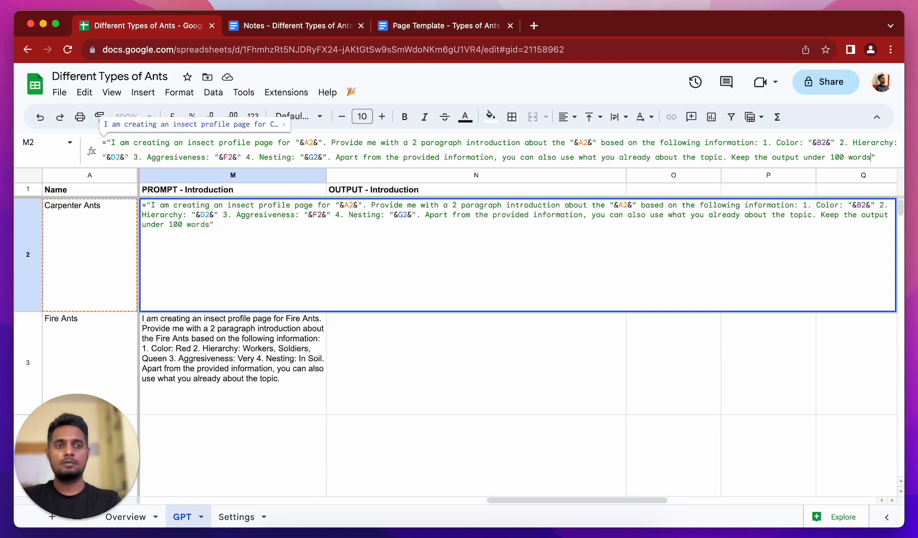
type("t ")
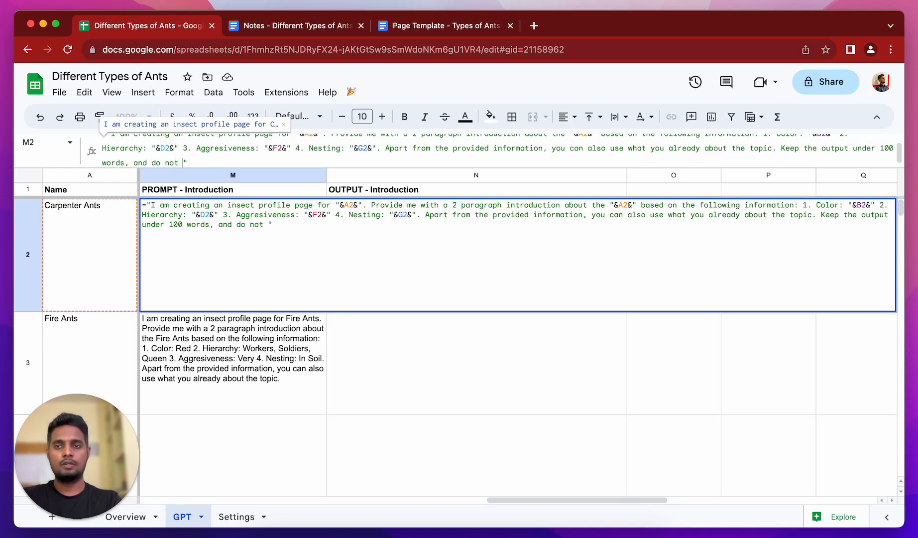
type("repe")
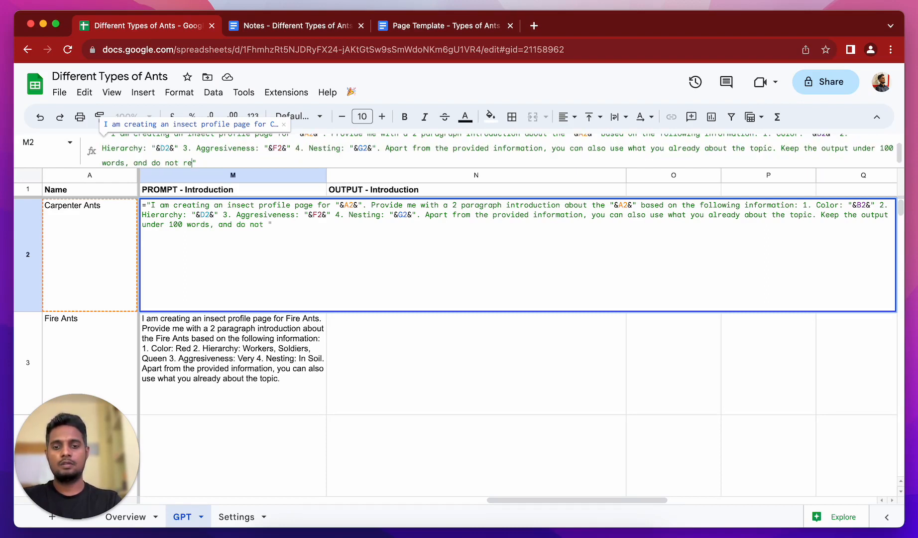
type("at the term \"")
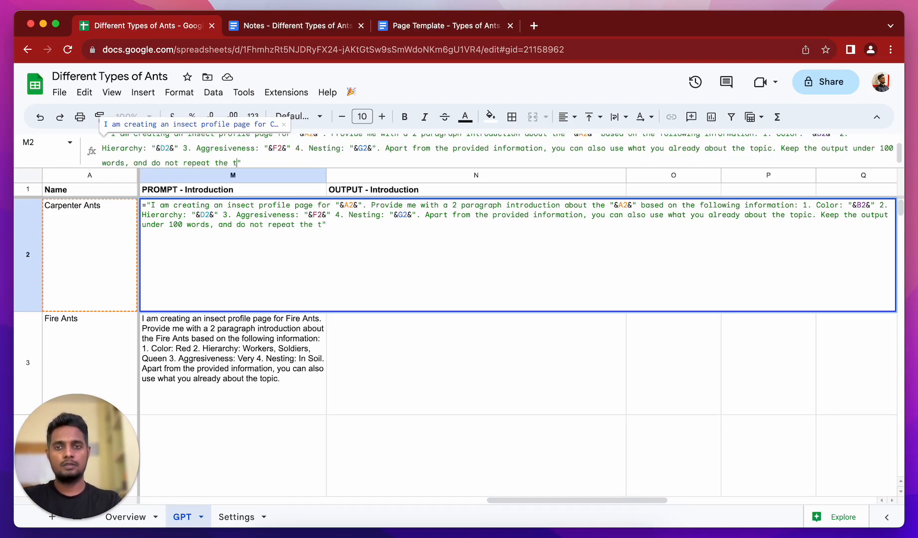
key("BackSpace")
type("'introduc")
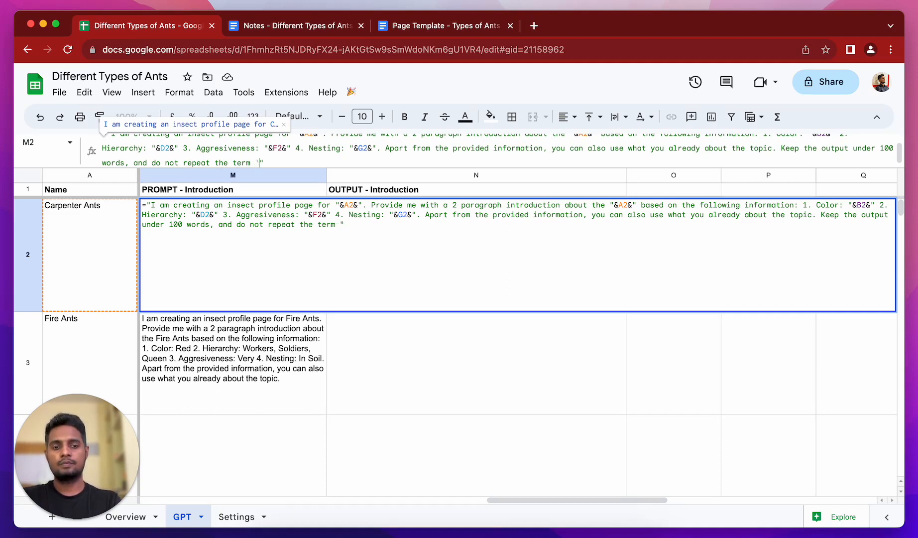
type("tion'")
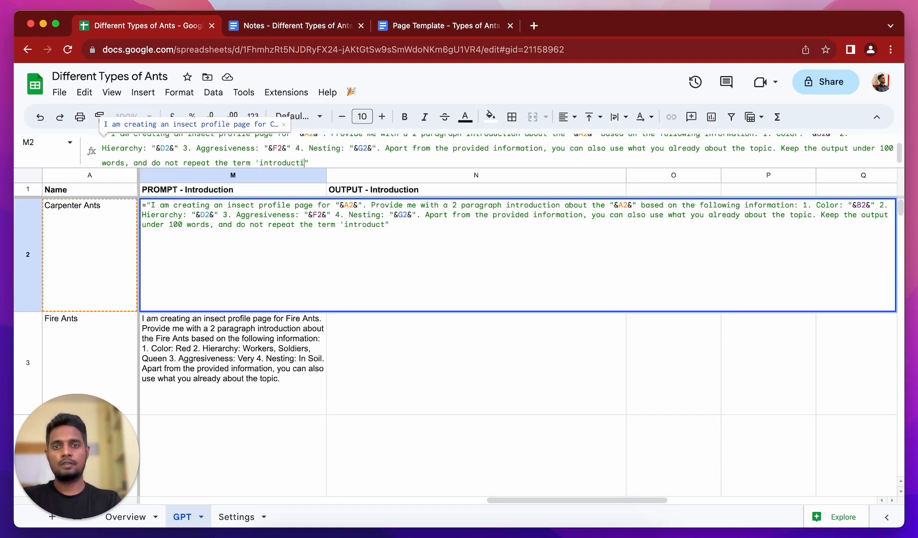
type(" in the oputpu")
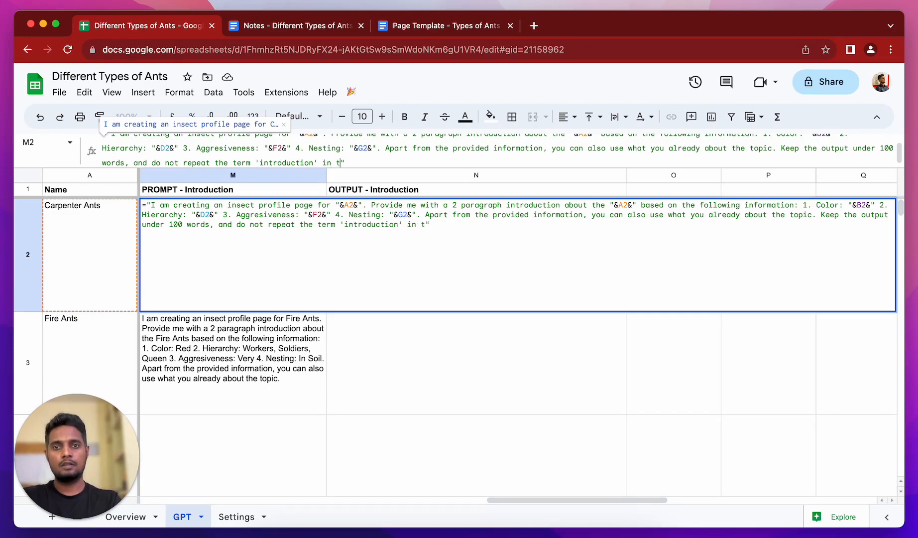
key("BackSpace")
key("BackSpace")
key("BackSpace")
key("BackSpace")
key("BackSpace")
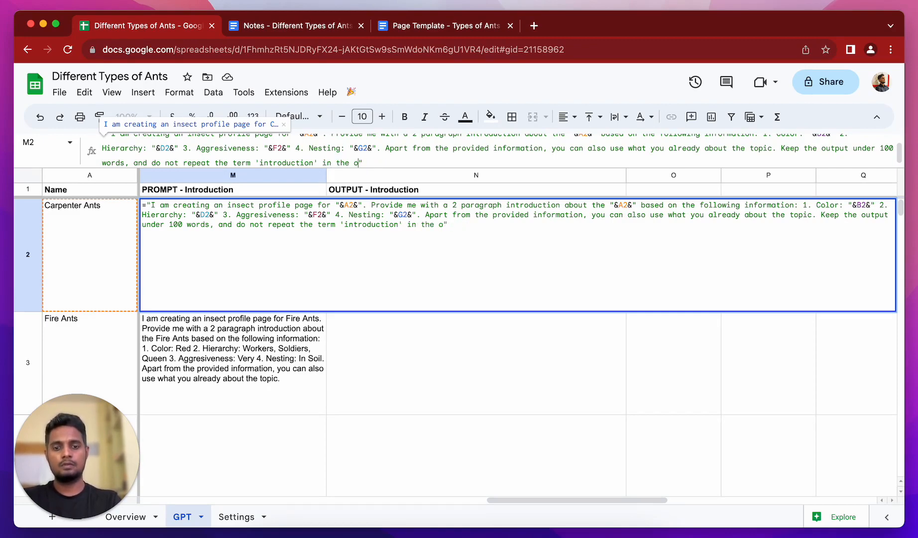
type("utput.")
key("Return")
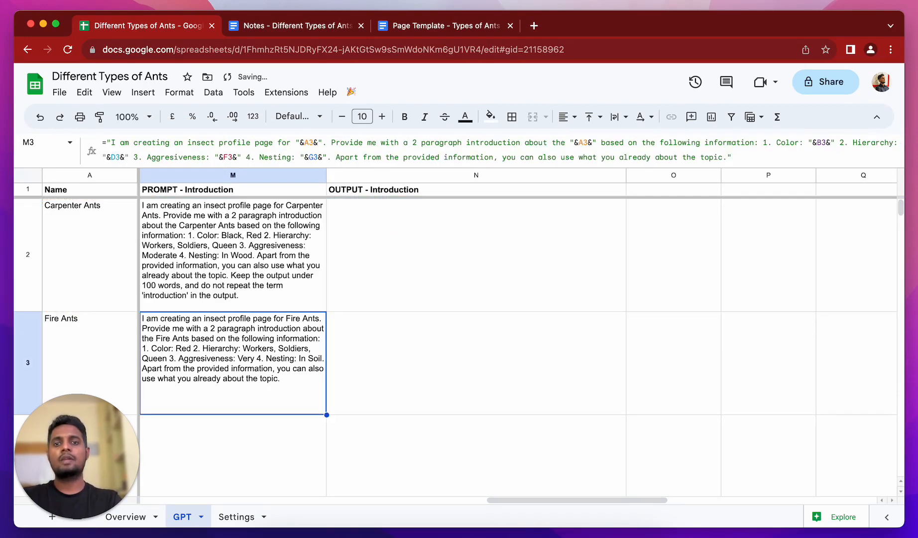
Copy the M2 introduction prompt formula down to M3 for Fire Ants.
left_click(503, 298)
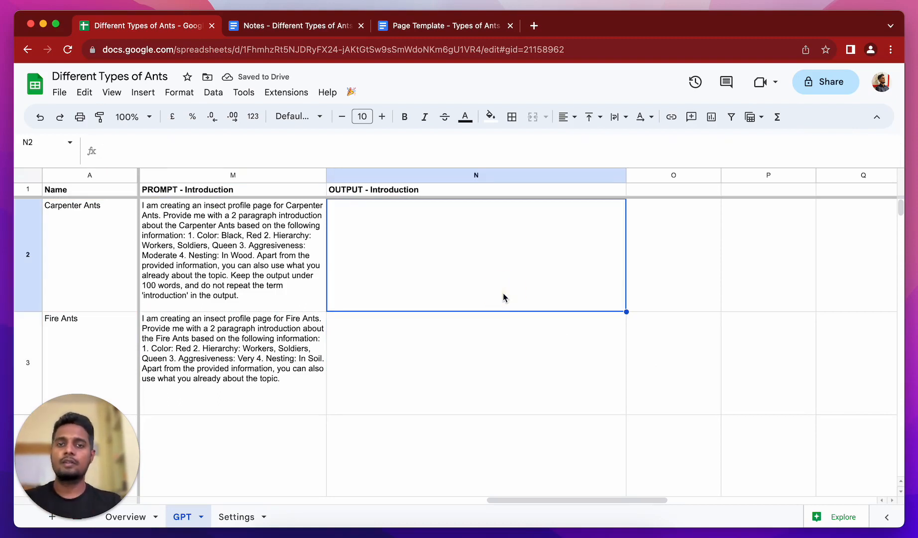
left_click(220, 308)
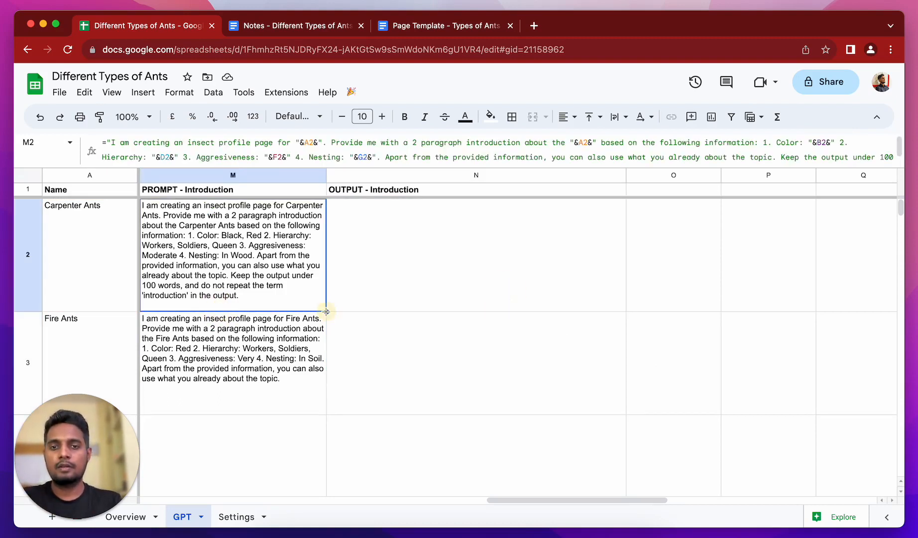
left_click_drag(325, 312, 298, 369)
left_click(456, 378)
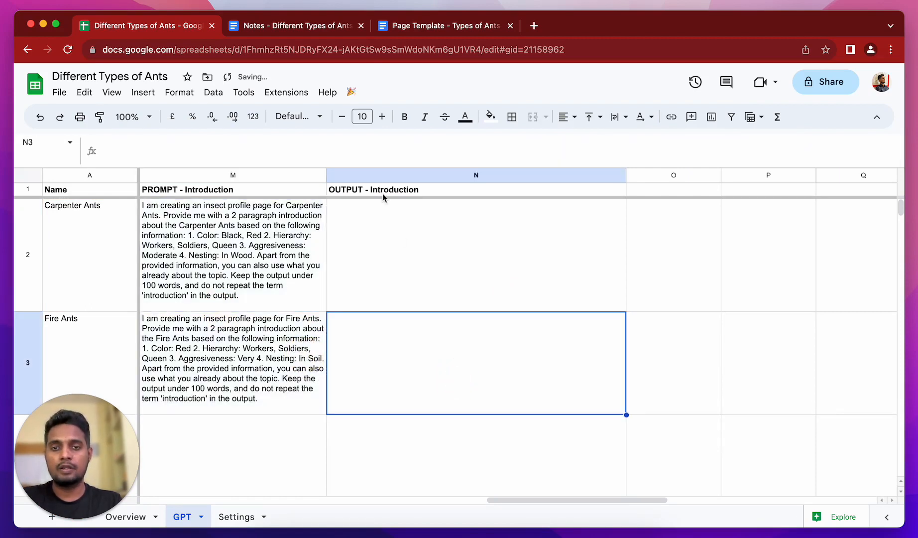
Run the spreadsheet's custom script to generate the Carpenter Ants and Fire Ants introductions in N2:N3.
left_click(351, 91)
left_click(365, 116)
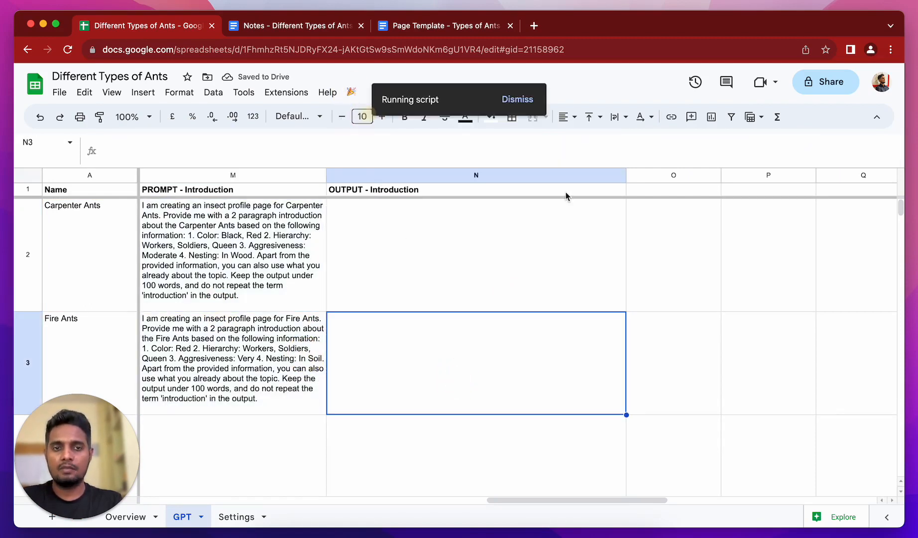
left_click(757, 289)
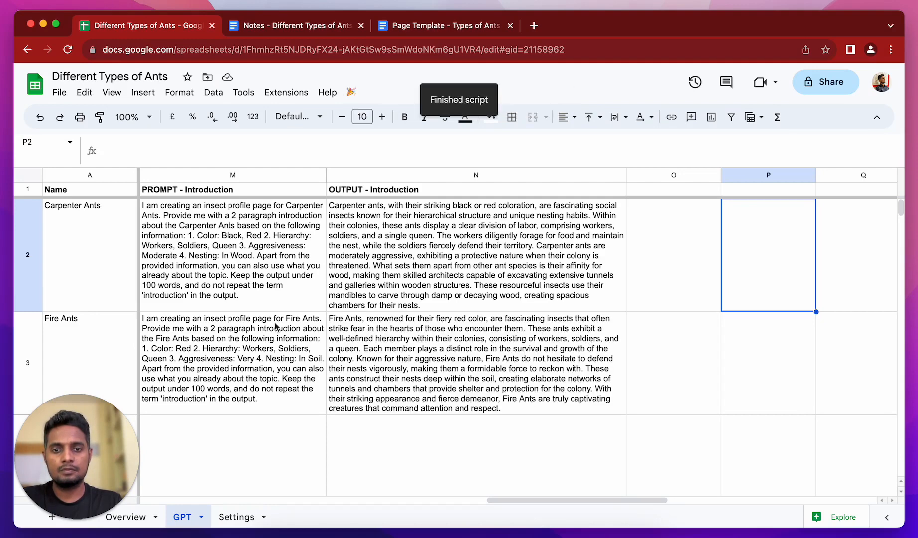
Expand the formula area and replace "a 2 paragraph" with "an" before "introduction" in the M2 prompt.
left_click(277, 284)
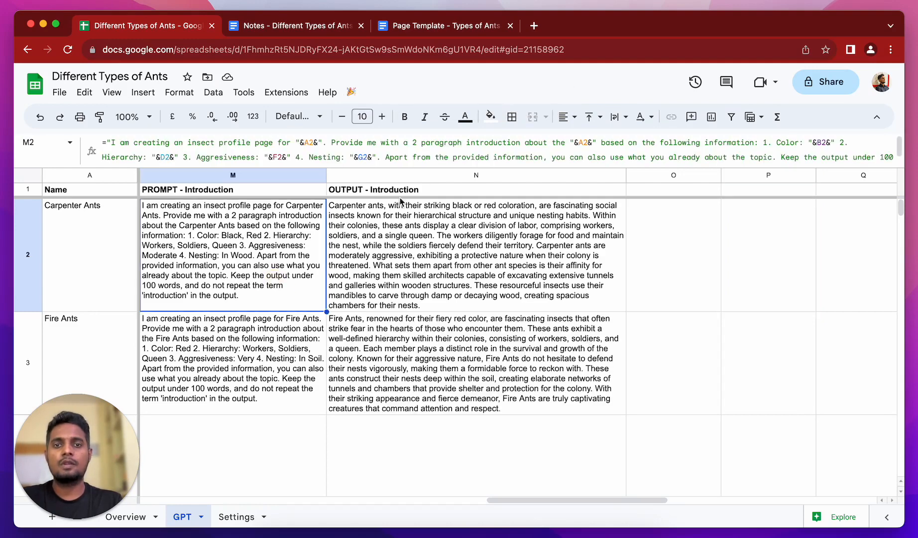
left_click_drag(495, 169, 496, 208)
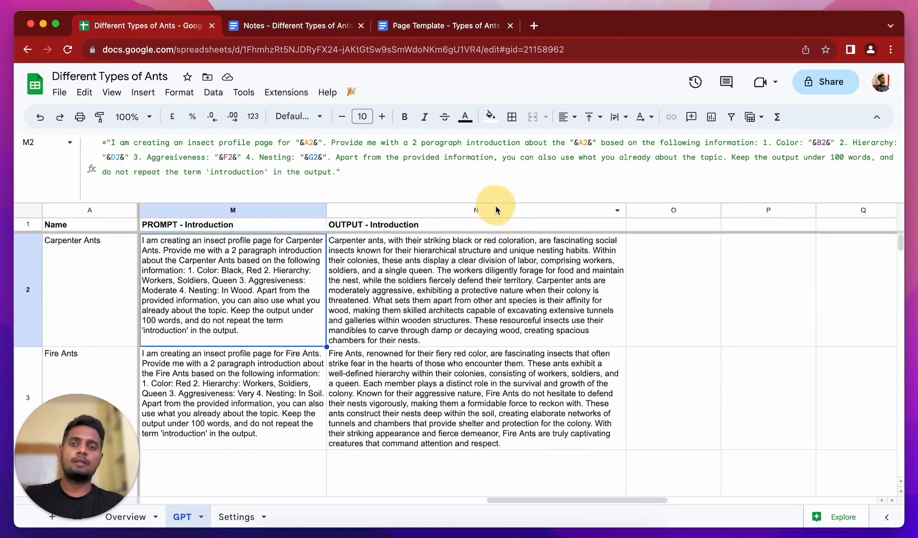
left_click(339, 173)
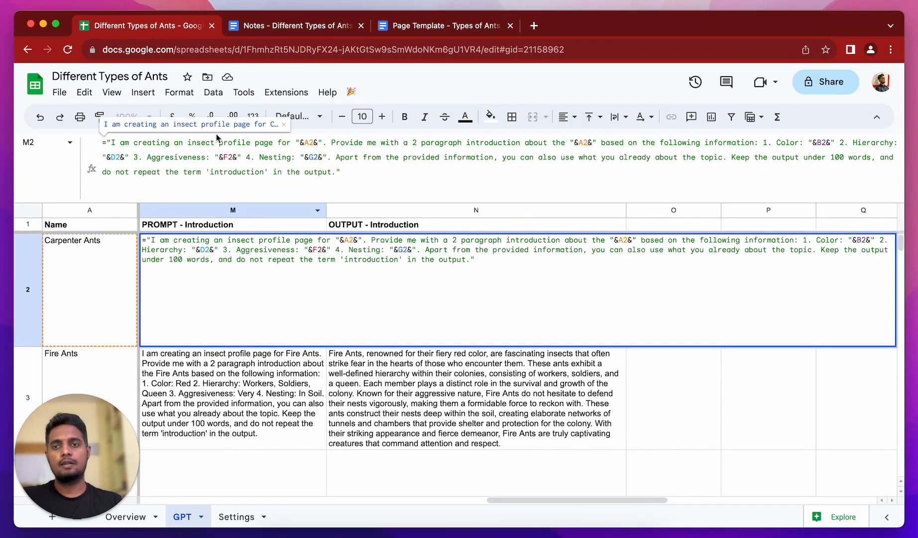
left_click_drag(462, 142, 403, 141)
type("an")
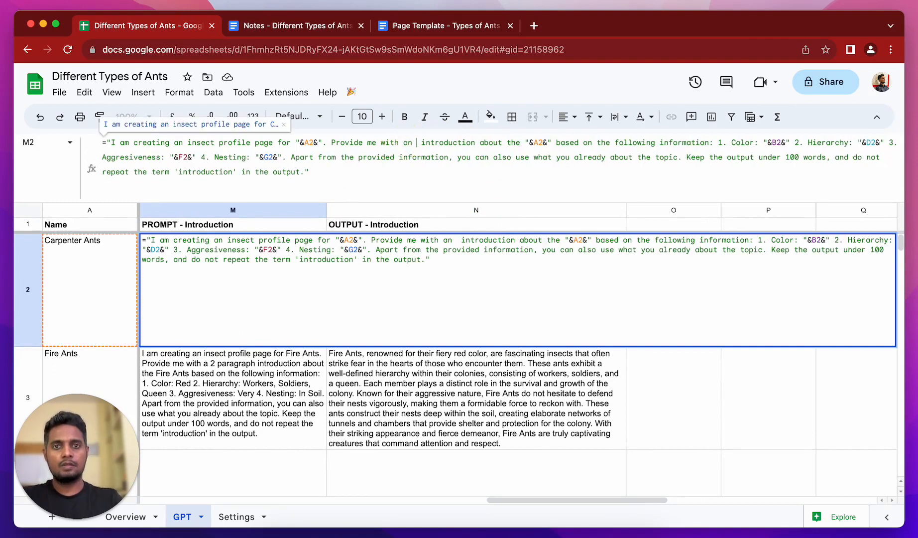
Append "Break the output in 2 paragraphs." inside the closing quote of the M2 prompt and commit the formula.
left_click(306, 174)
type("Break the out")
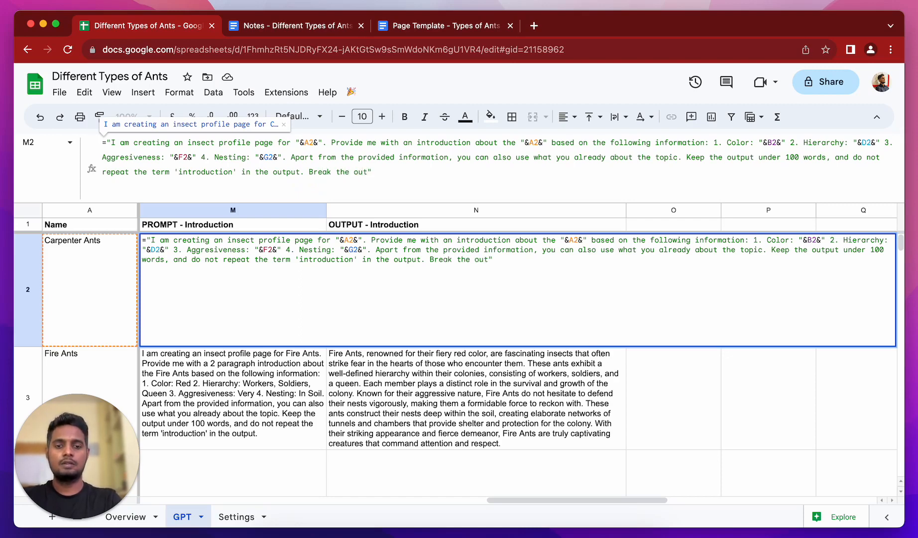
type("put in 2 para")
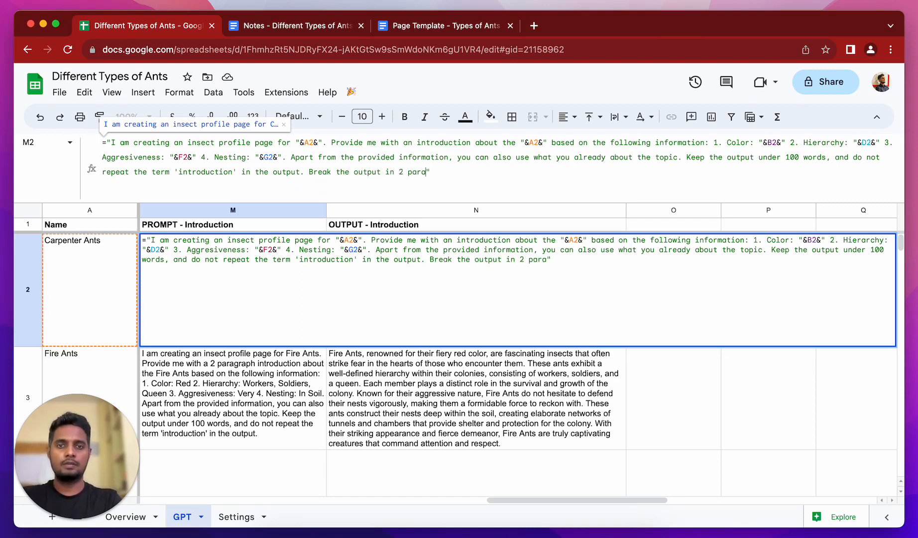
type("graphs.")
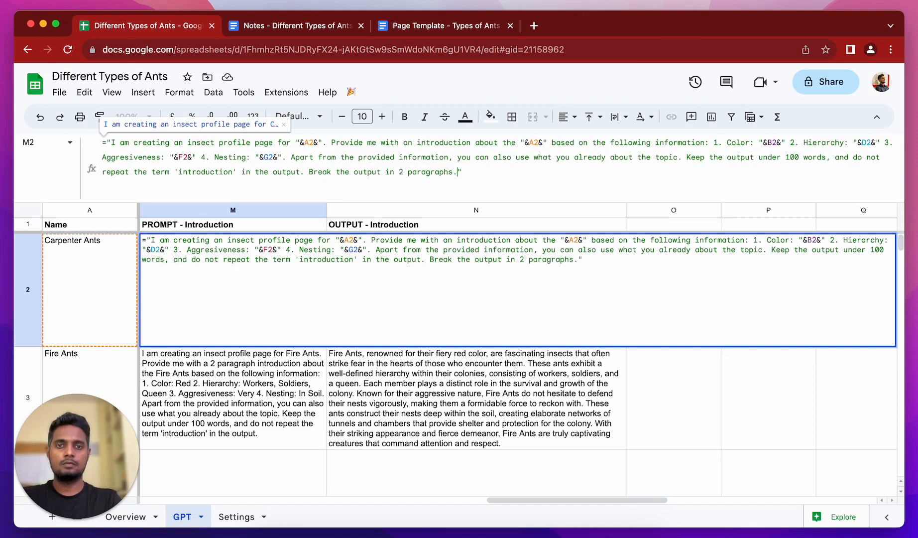
key("Return")
Fill the revised M2 introduction prompt down into M3.
left_click(249, 313)
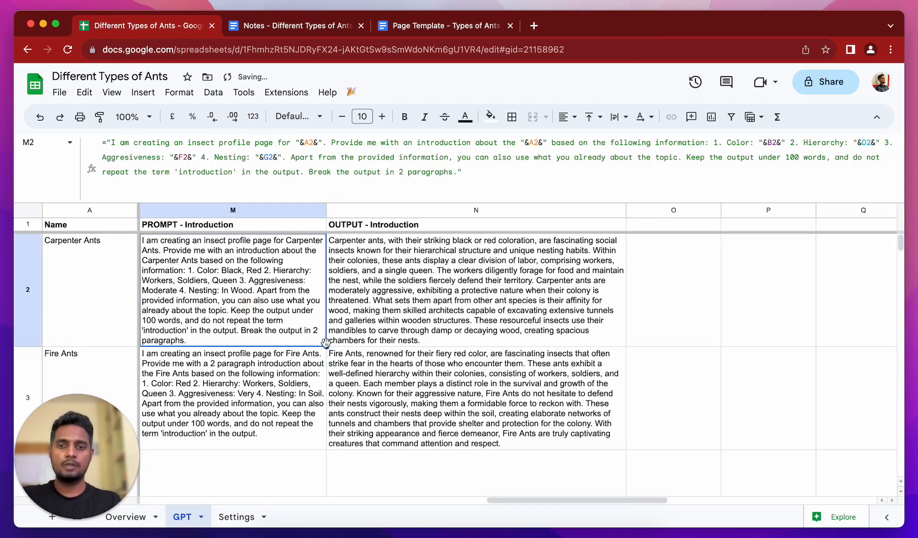
left_click_drag(325, 345, 319, 399)
left_click(474, 407)
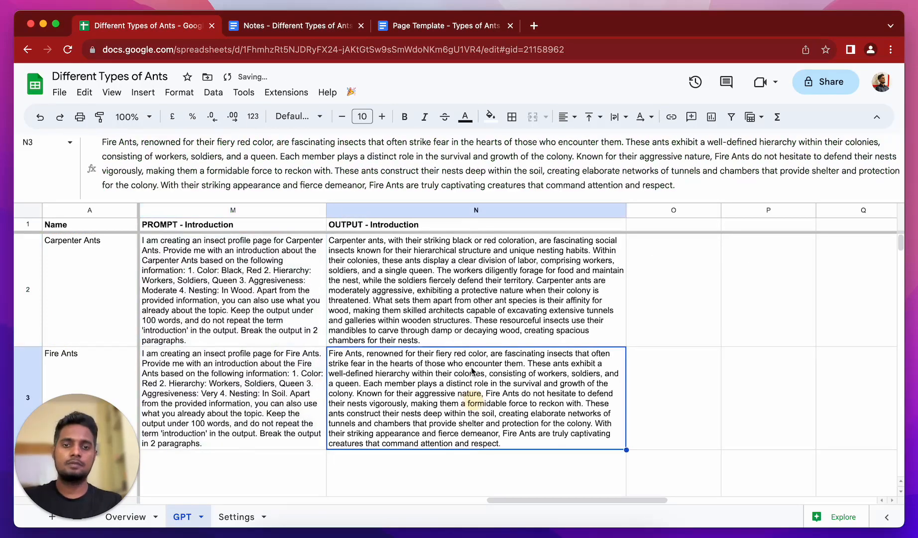
Delete the generated introductions from N2:N3.
left_click(457, 327)
left_click(454, 379, "shift")
key("Delete")
left_click(662, 384)
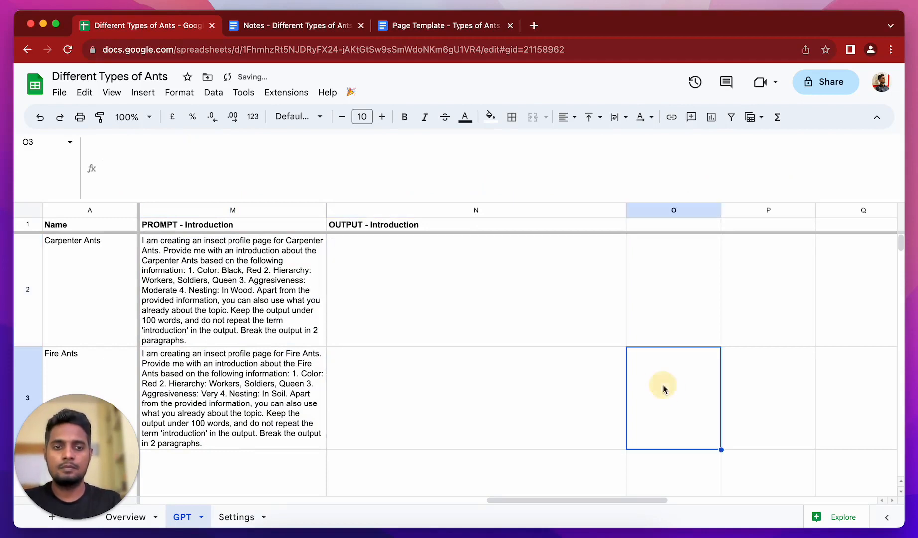
Shrink the formula area to one line and rerun the custom script to regenerate the introductions from the revised prompts.
left_click_drag(442, 201, 442, 116)
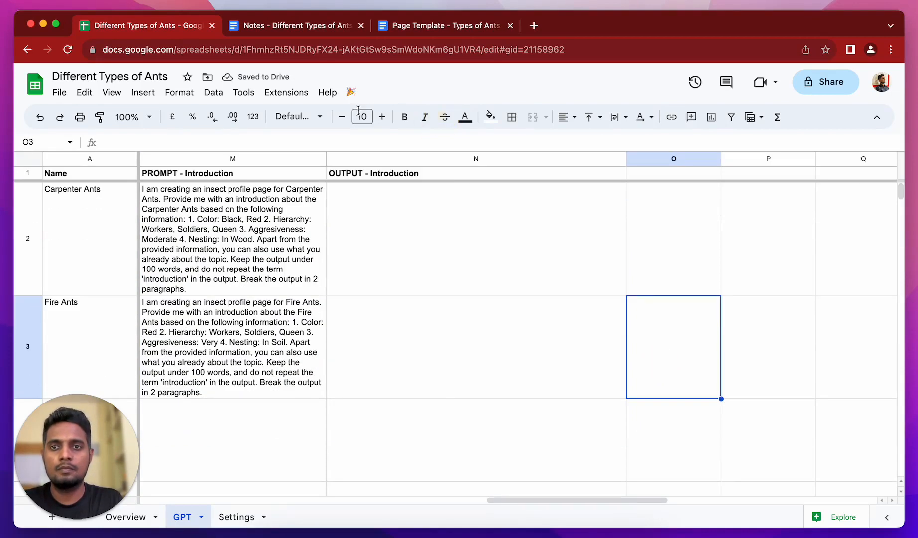
left_click(352, 93)
left_click(377, 114)
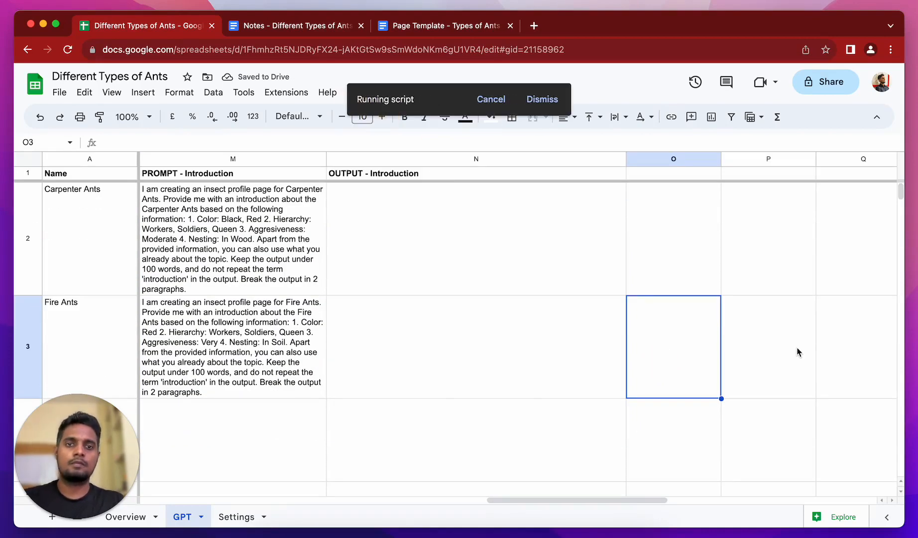
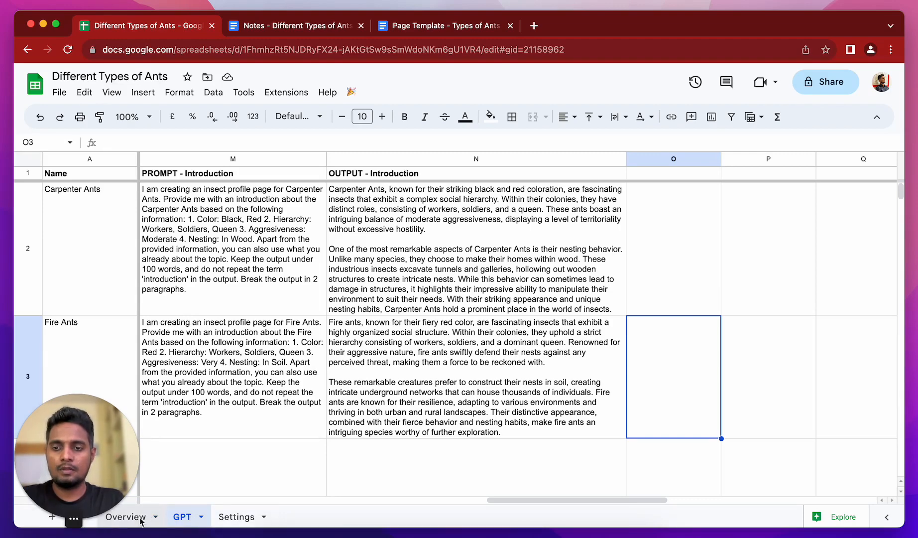
Check the list of data points to prepare in the Notes document, then return to the spreadsheet.
left_click(288, 27)
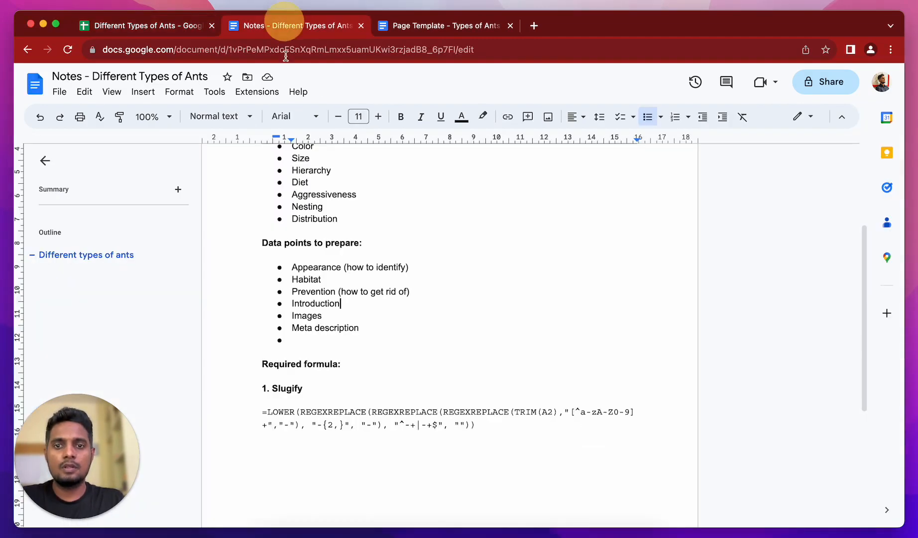
left_click(323, 317)
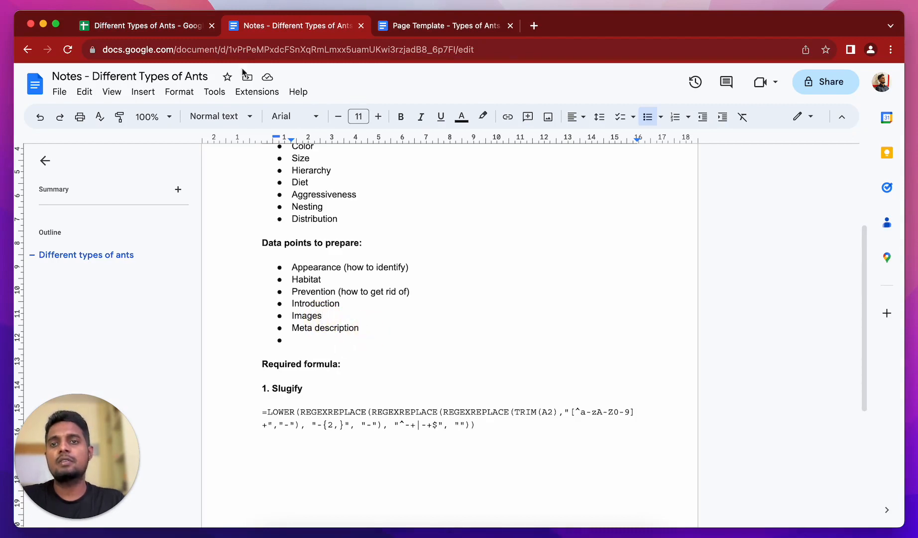
left_click(137, 29)
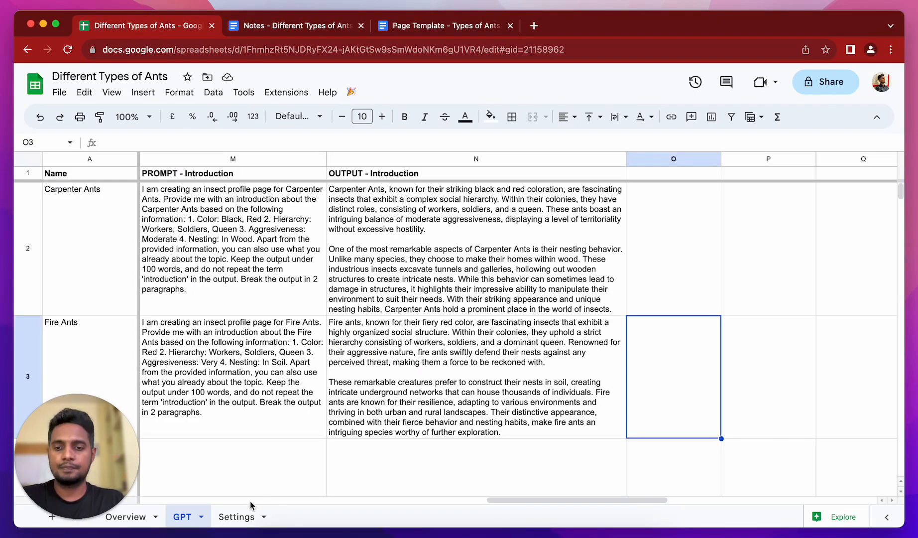
Go to the Overview sheet and select the Images cell N2 for Carpenter Ants.
left_click(152, 518)
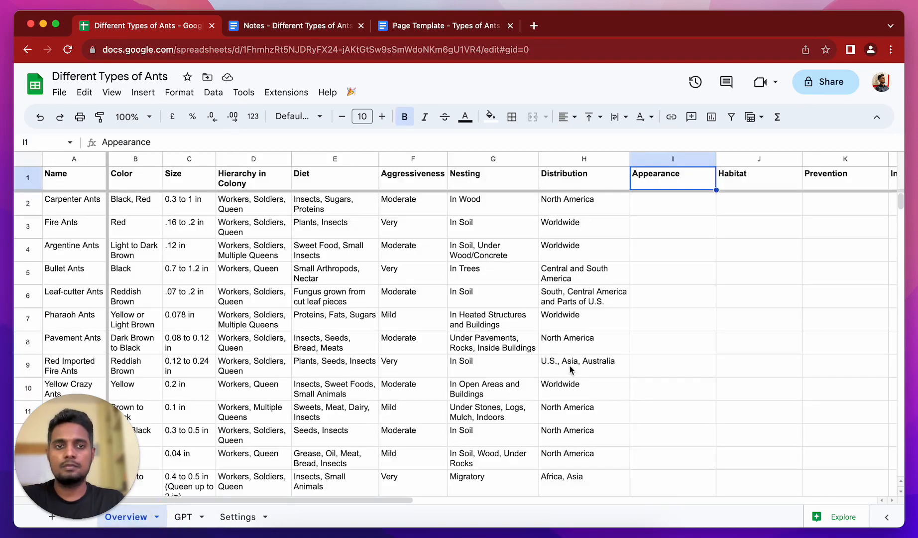
scroll(573, 369, "right", 3)
scroll(578, 365, "right", 5)
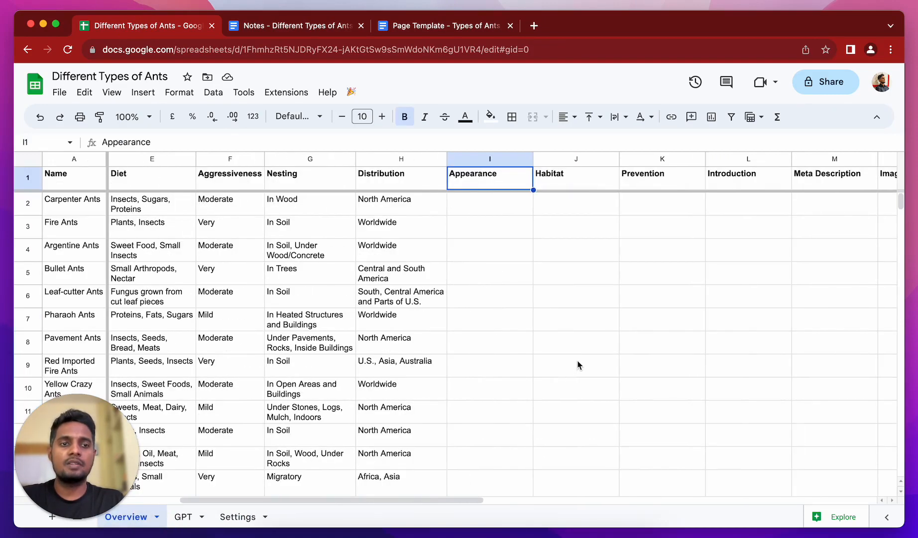
left_click(763, 210)
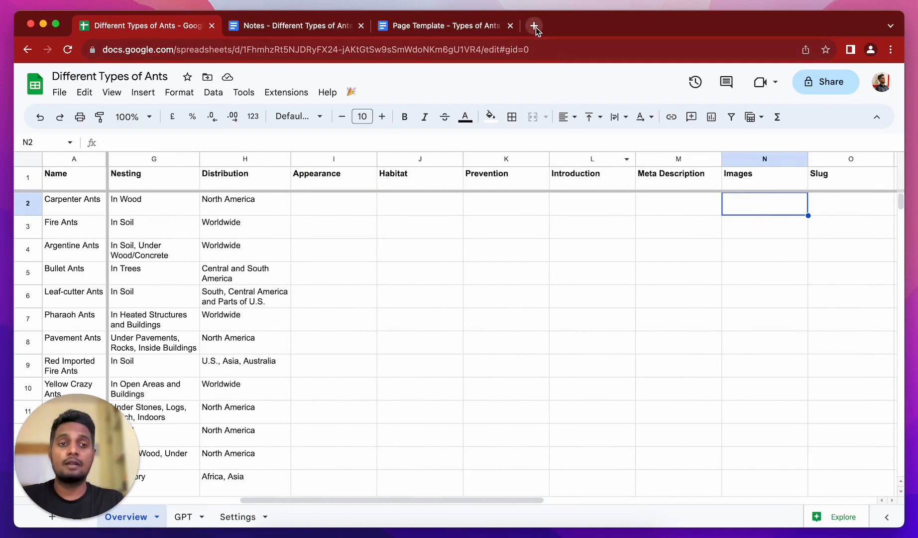
Copy the name Carpenter Ants from A2 and search Google for it in a new browser tab.
left_click(84, 205)
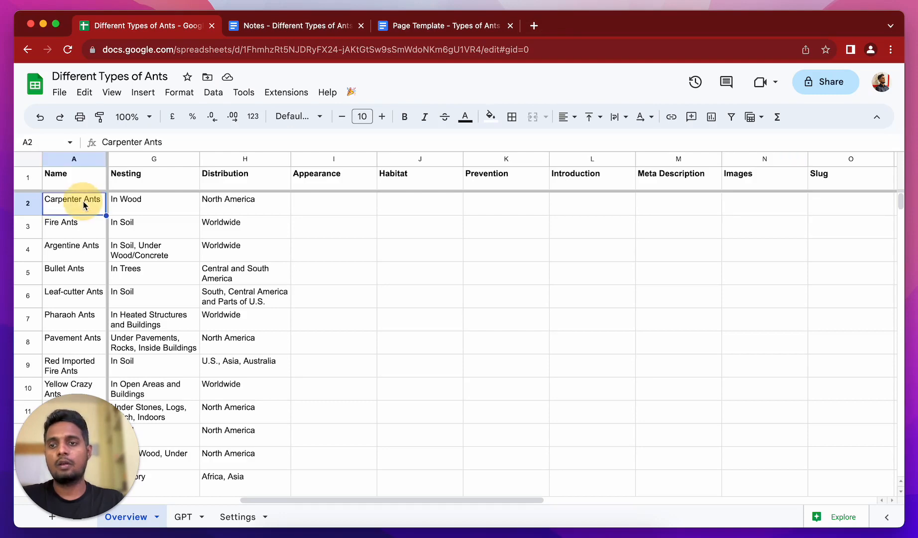
key("ctrl+c")
left_click(534, 26)
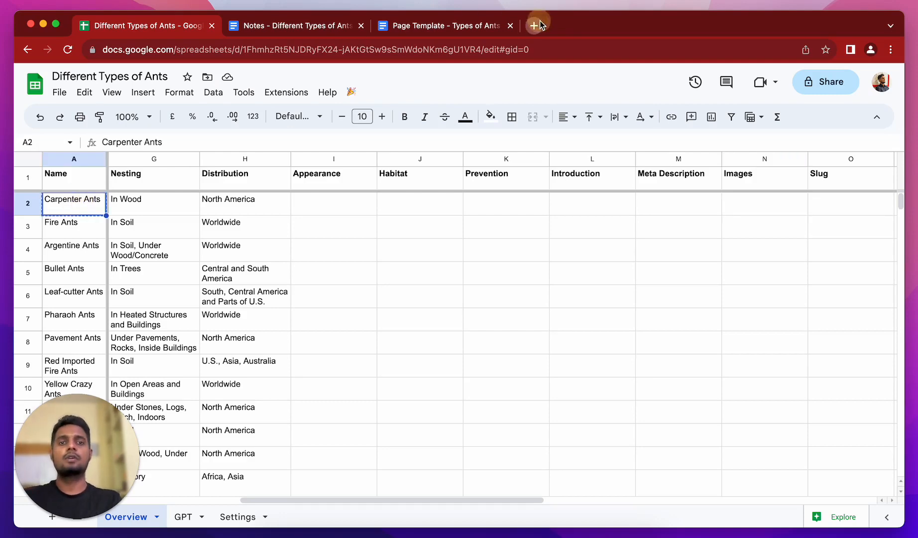
key("ctrl+v")
key("Return")
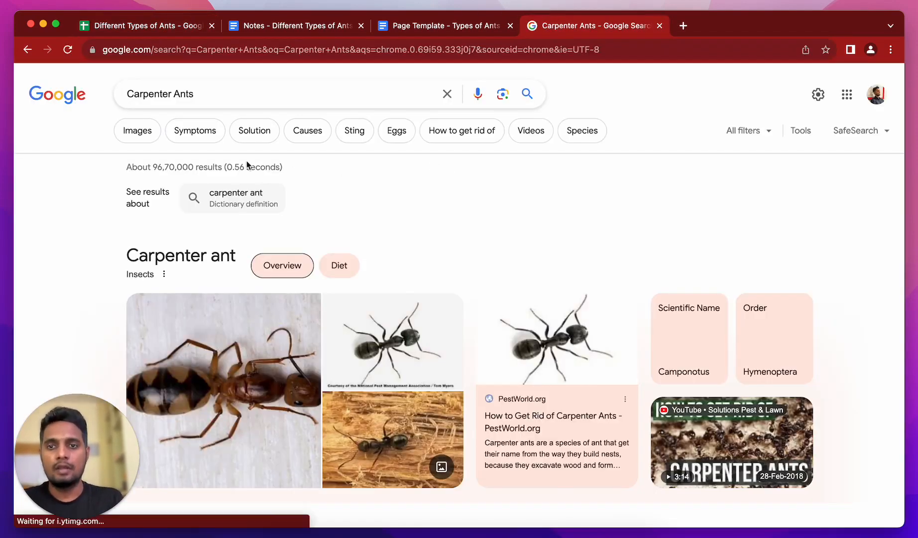
Show the image results for Carpenter Ants and filter their usage rights to Creative Commons licences.
left_click(144, 137)
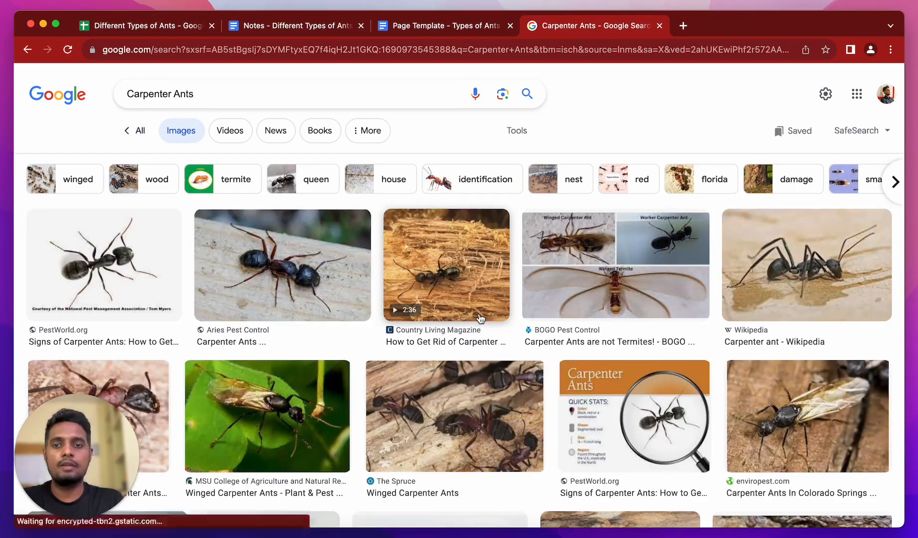
left_click(529, 134)
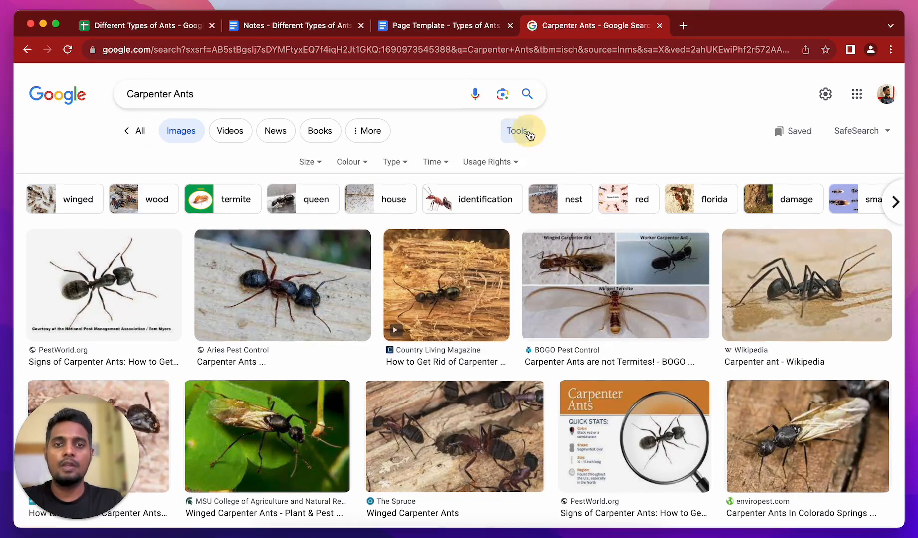
left_click(497, 168)
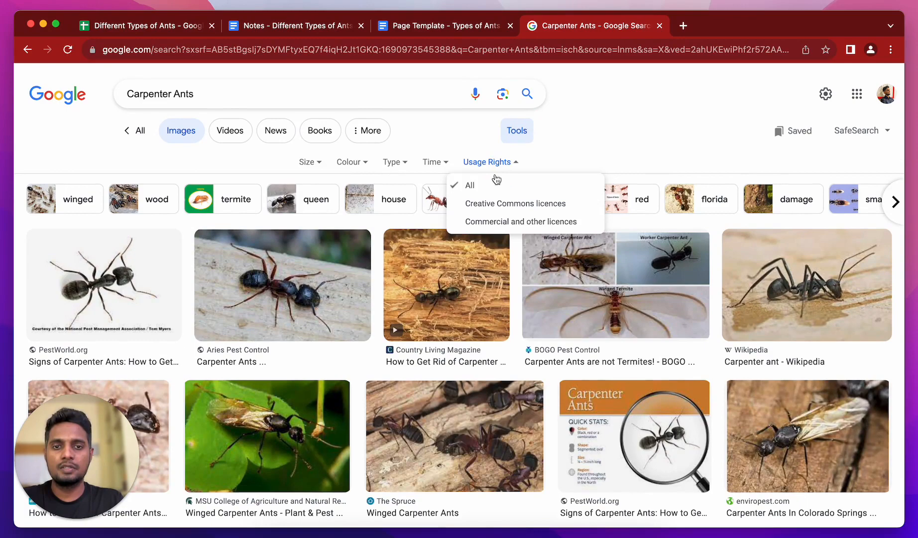
left_click(484, 204)
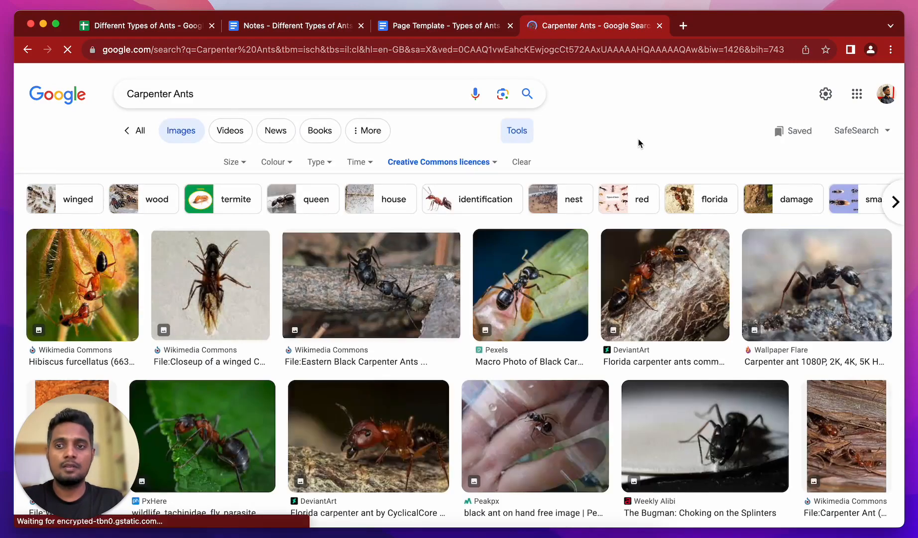
Preview the first Wikimedia Commons result, ants on Hibiscus furcellatus, and open its full image in a new tab for viewing.
left_click(81, 319)
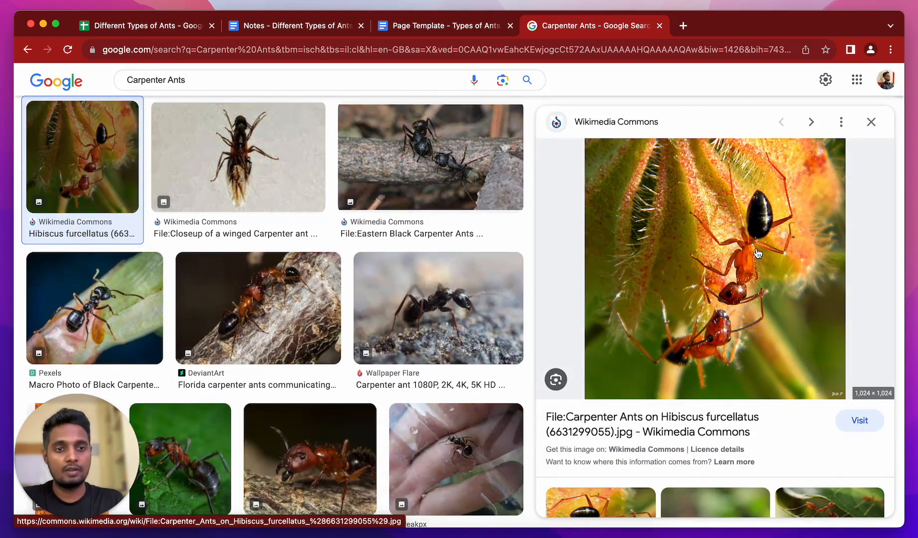
right_click(729, 251)
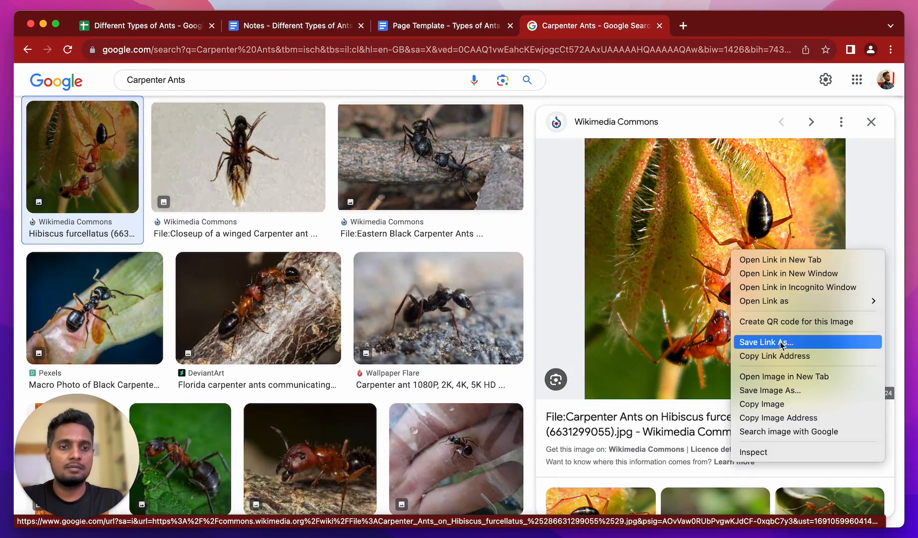
left_click(776, 377)
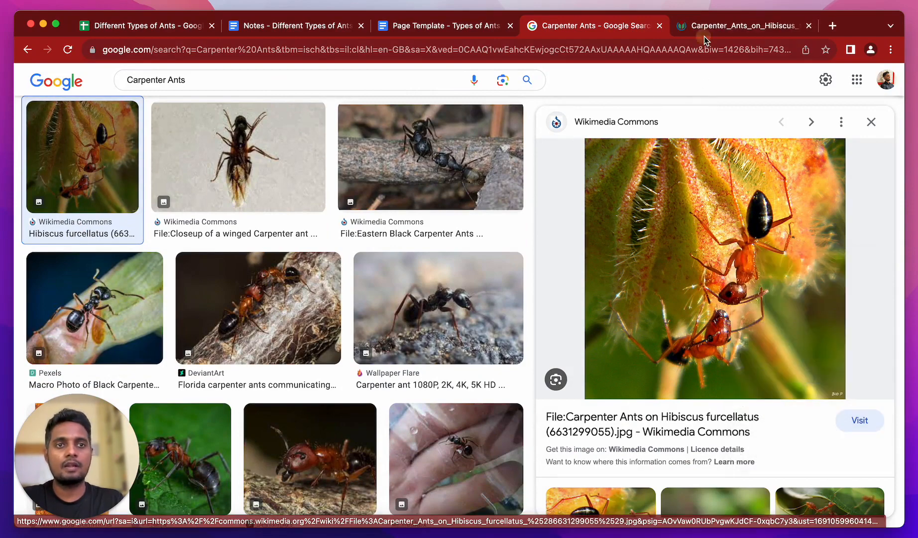
left_click(704, 34)
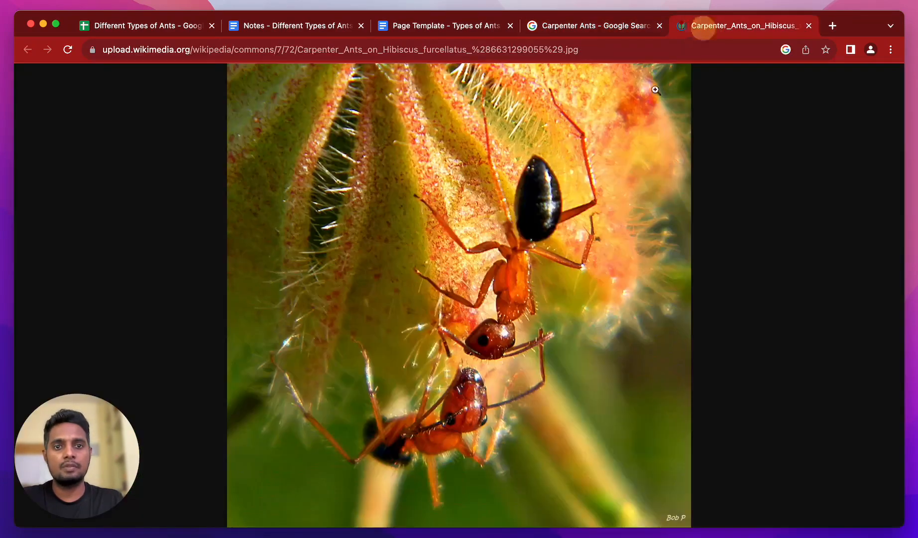
Copy the address of the opened Carpenter Ants image and paste it into the Images cell N2 of the Overview sheet.
right_click(472, 283)
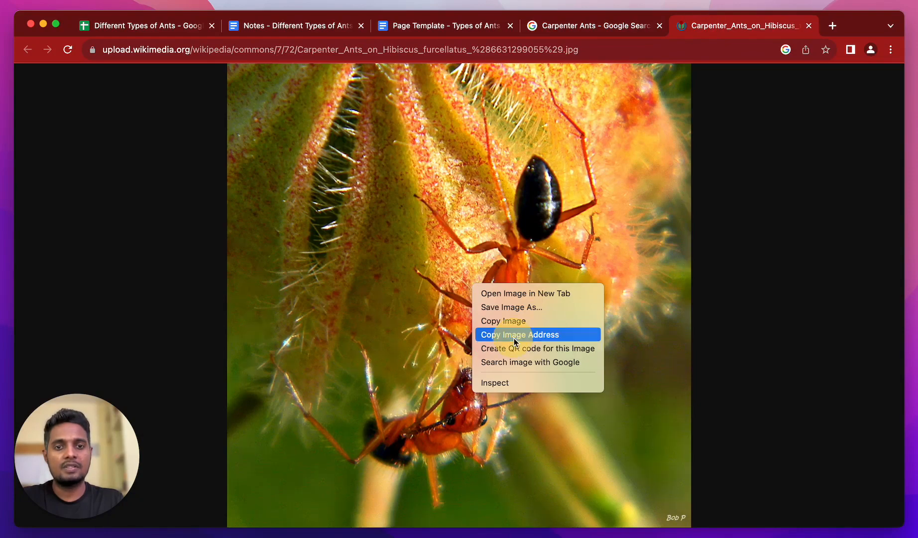
left_click(513, 338)
left_click(161, 26)
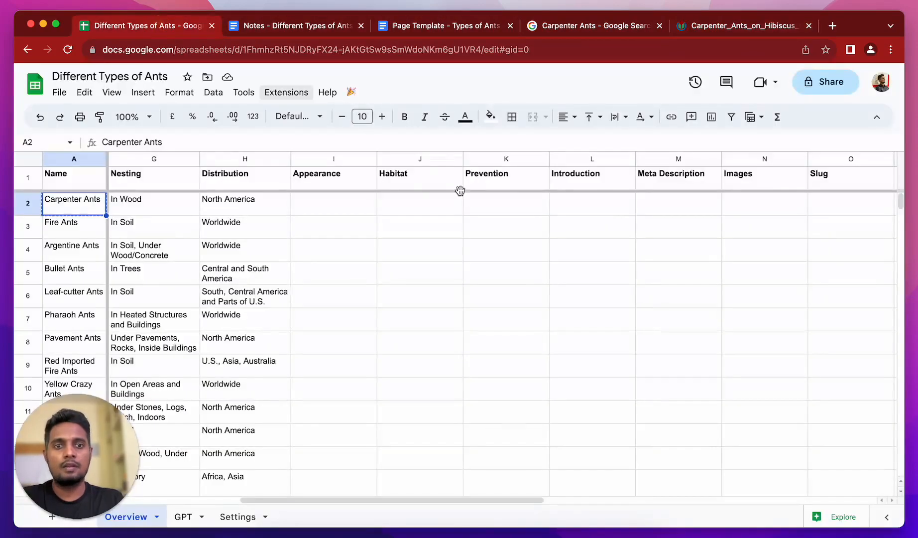
left_click(756, 202)
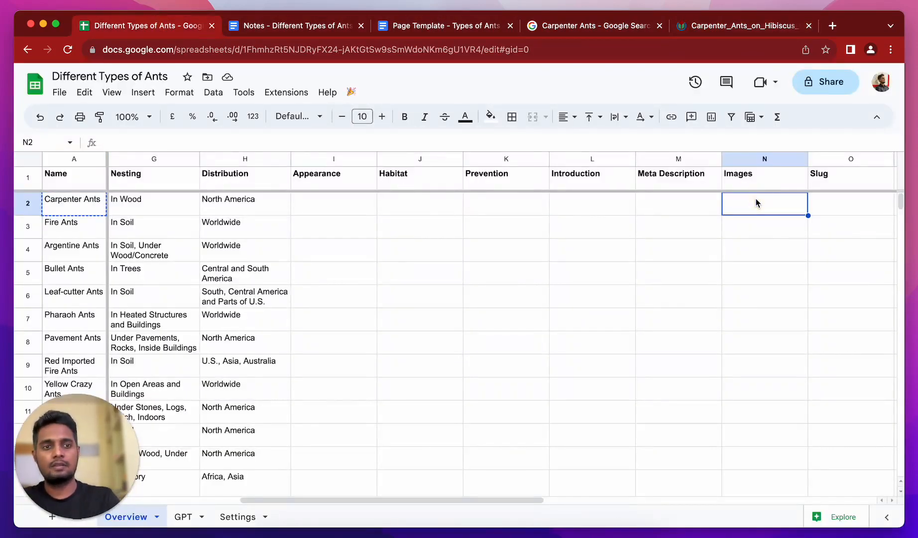
key("super+v")
left_click(790, 367)
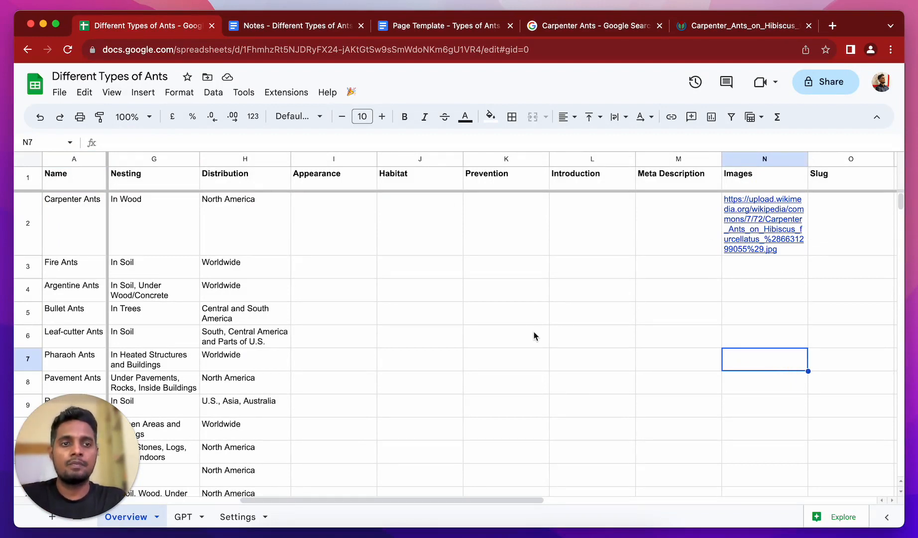
Widen the Overview sheet's Appearance column and link I2 to the Carpenter Ants appearance output with the formula =GPT!J2.
left_click(332, 235)
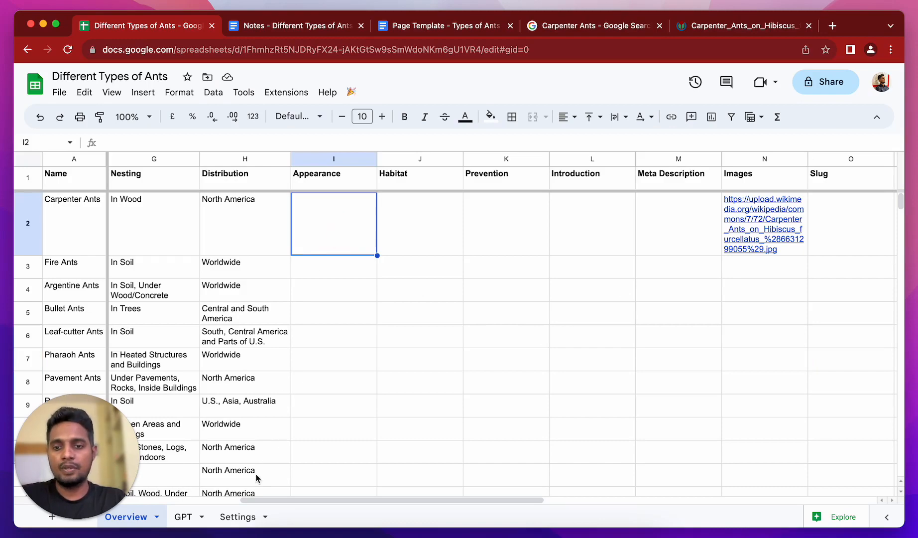
left_click(185, 516)
scroll(443, 204, "left", 5)
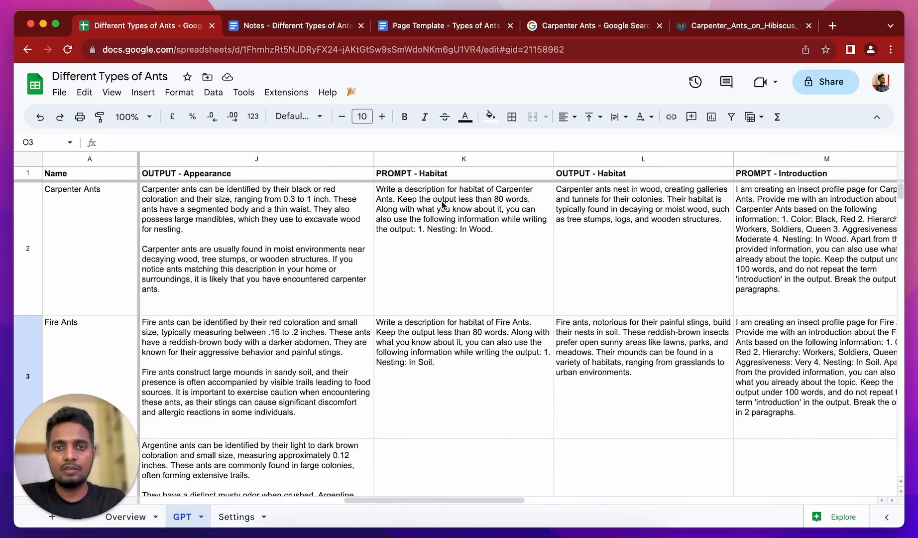
scroll(442, 201, "left", 2)
left_click(441, 201)
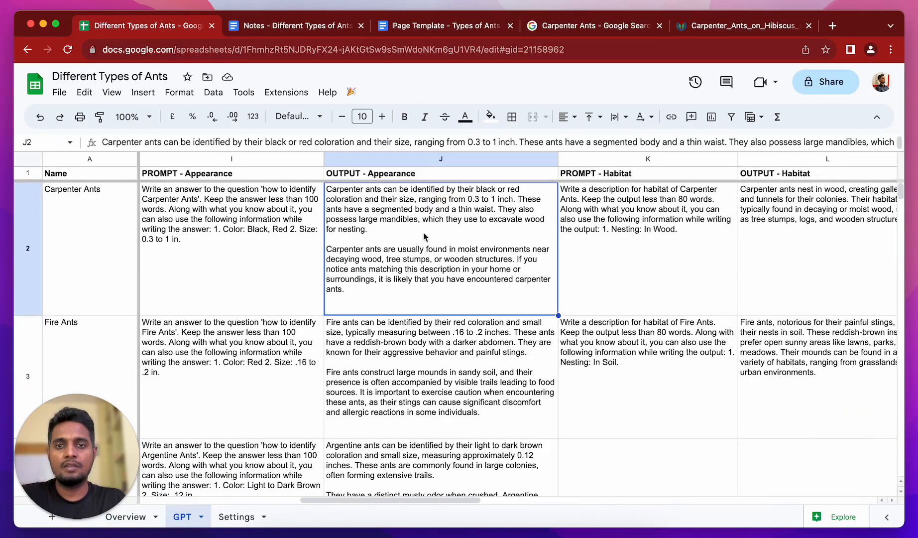
left_click(127, 516)
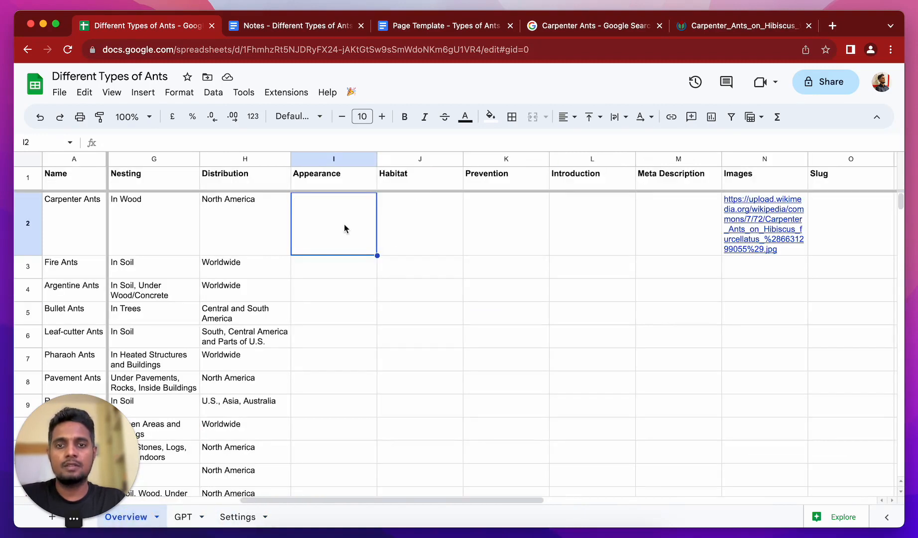
left_click_drag(377, 158, 467, 159)
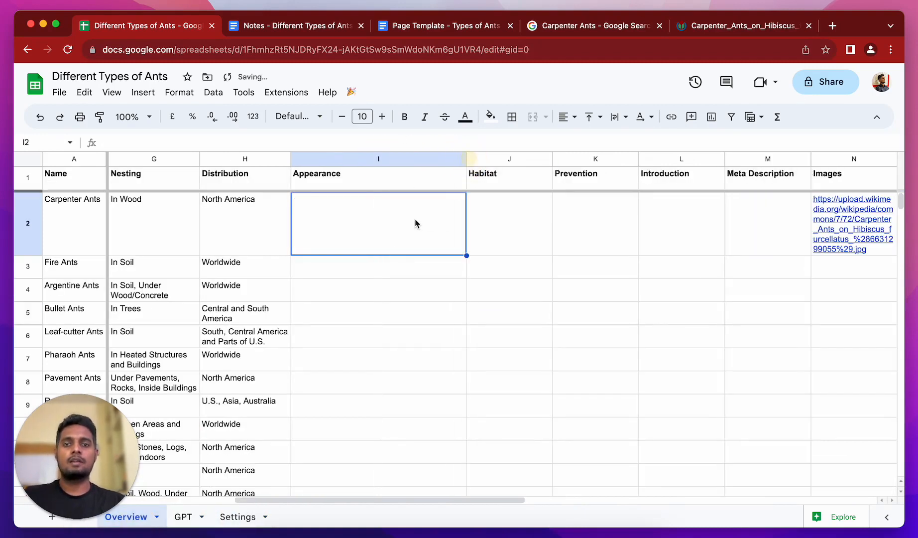
type("=")
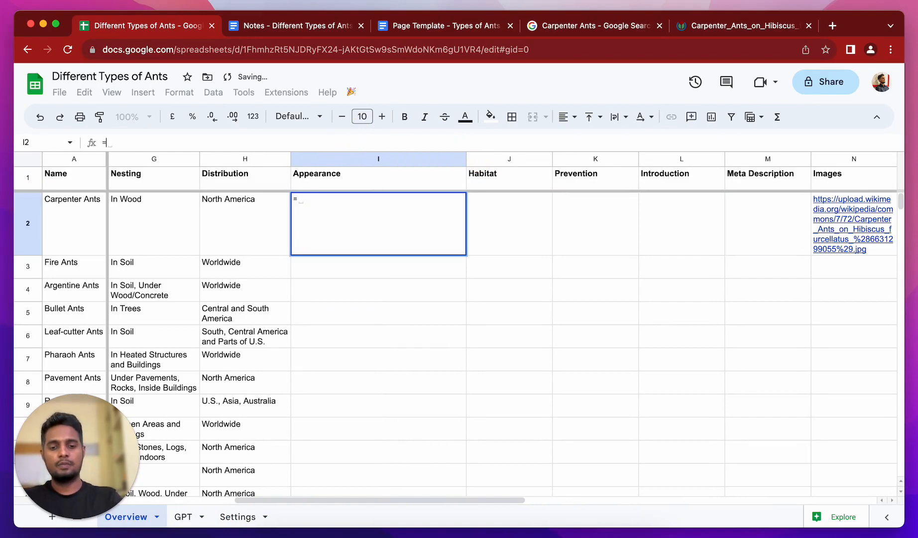
type("GPT!J2")
key("Return")
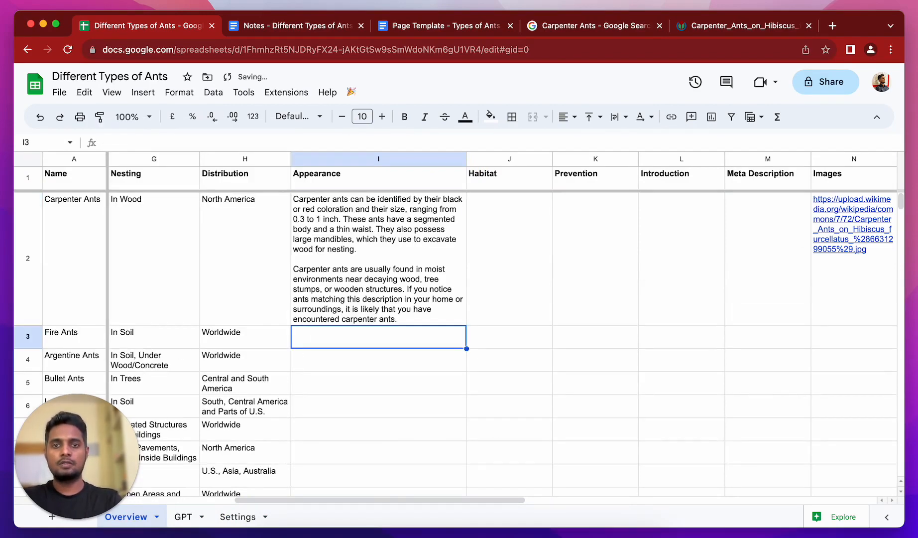
left_click(417, 245)
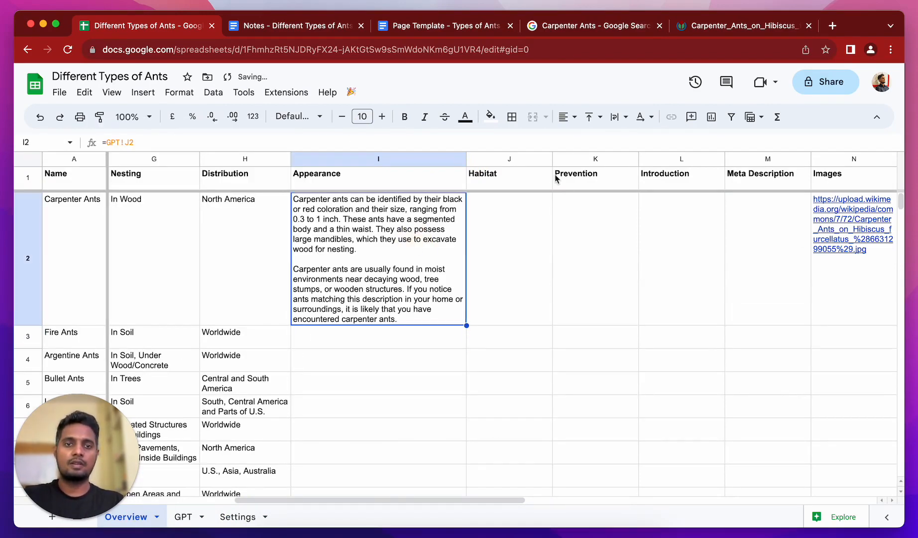
Fill the I2 formula across into the Habitat cell J2 and correct its reference to the habitat output, =GPT!L2.
left_click(185, 517)
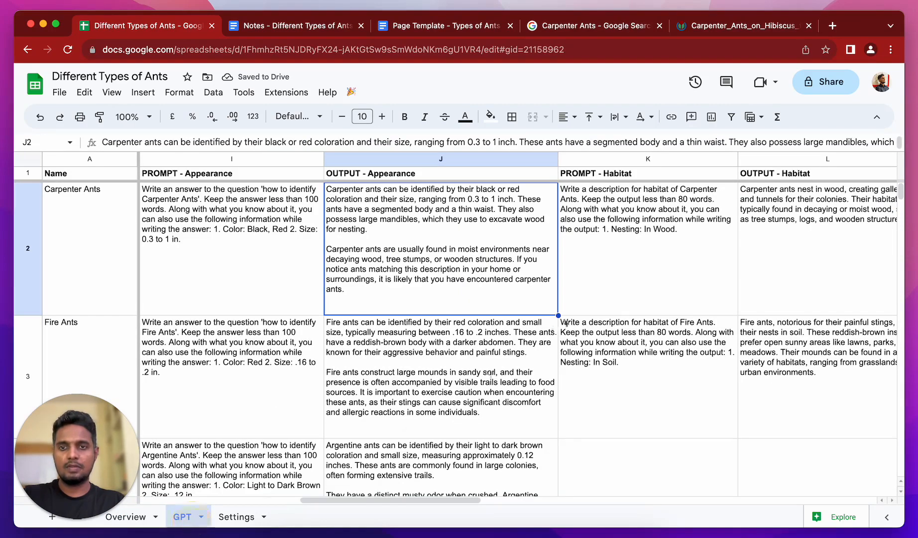
scroll(565, 322, "right", 5)
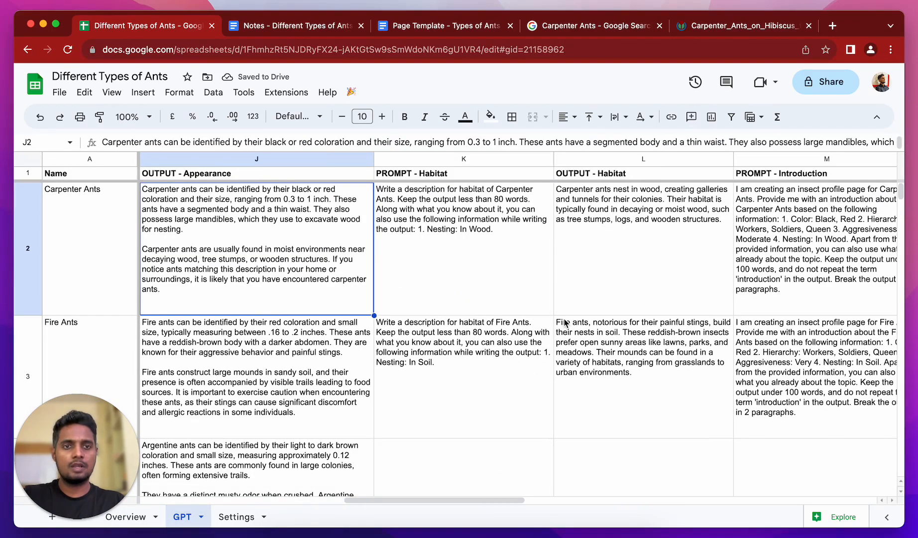
left_click(671, 250)
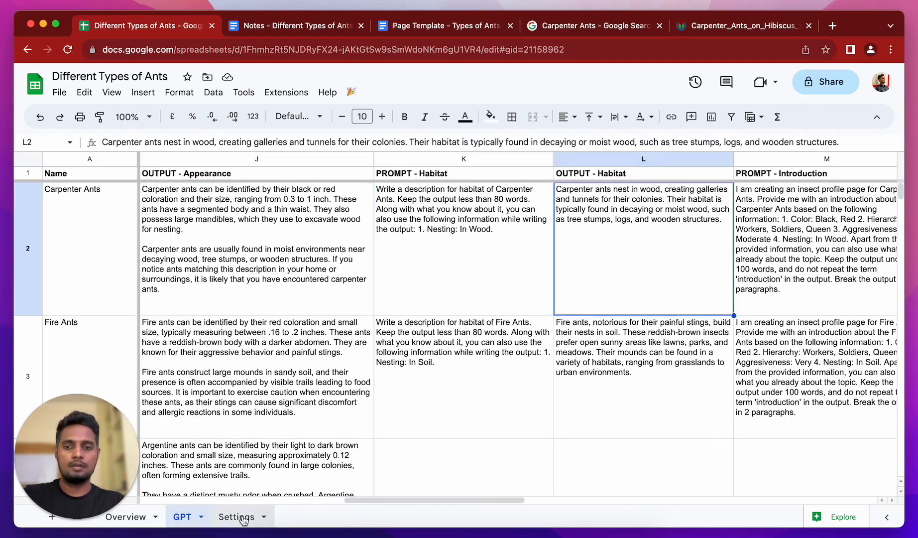
left_click(125, 517)
left_click(420, 201)
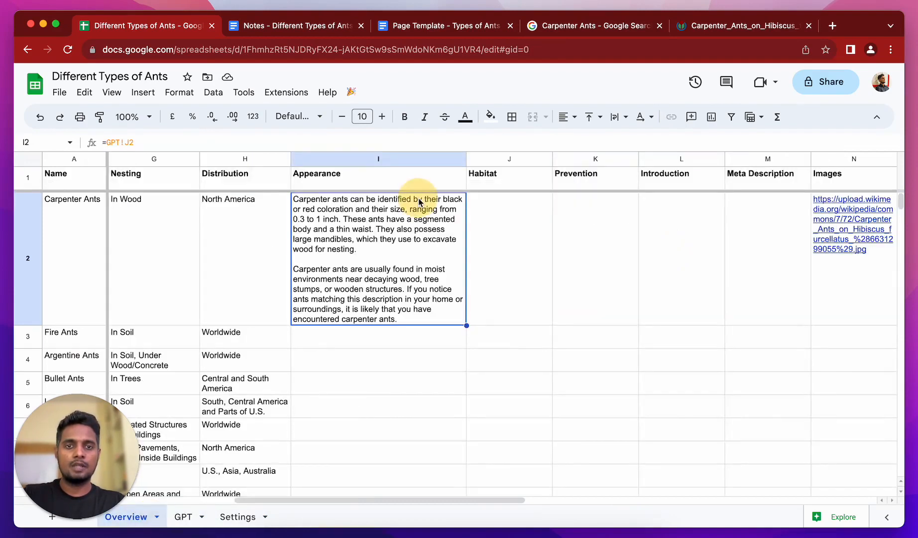
left_click_drag(467, 325, 524, 318)
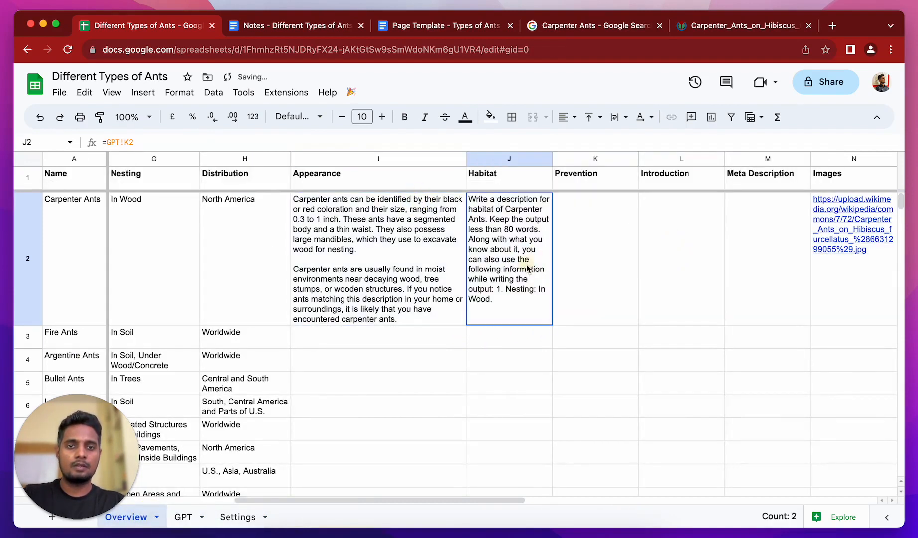
left_click(128, 143)
key("BackSpace")
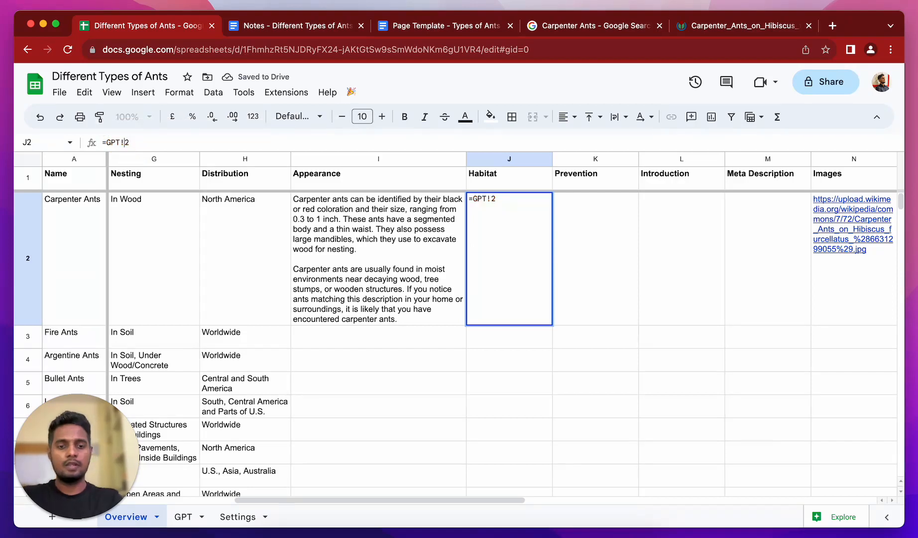
type("L")
key("Return")
Widen the Habitat and Introduction columns on the Overview sheet.
left_click(558, 160)
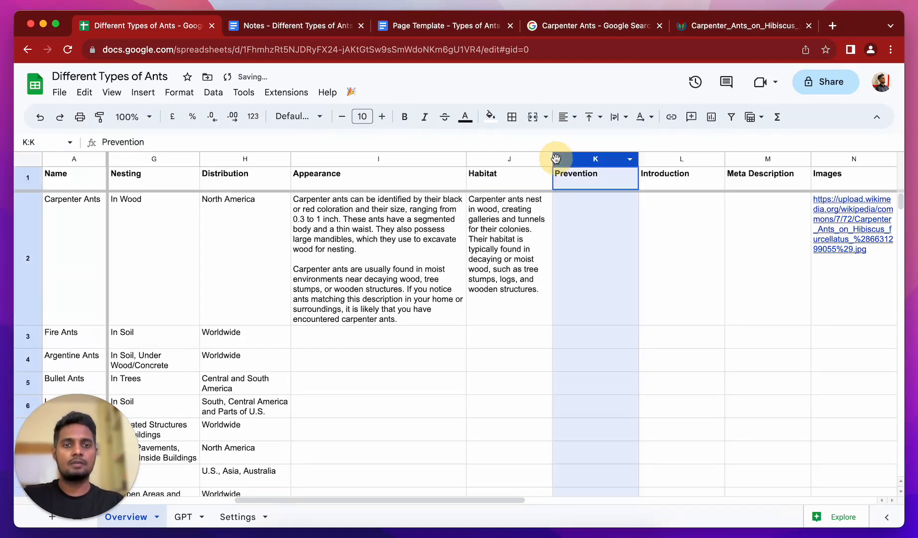
left_click_drag(551, 159, 590, 159)
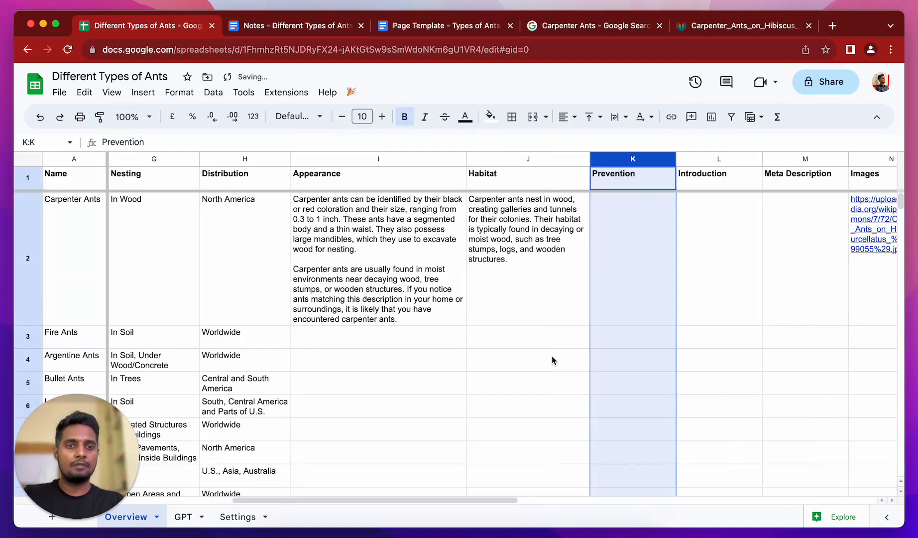
left_click(552, 356)
left_click(656, 239)
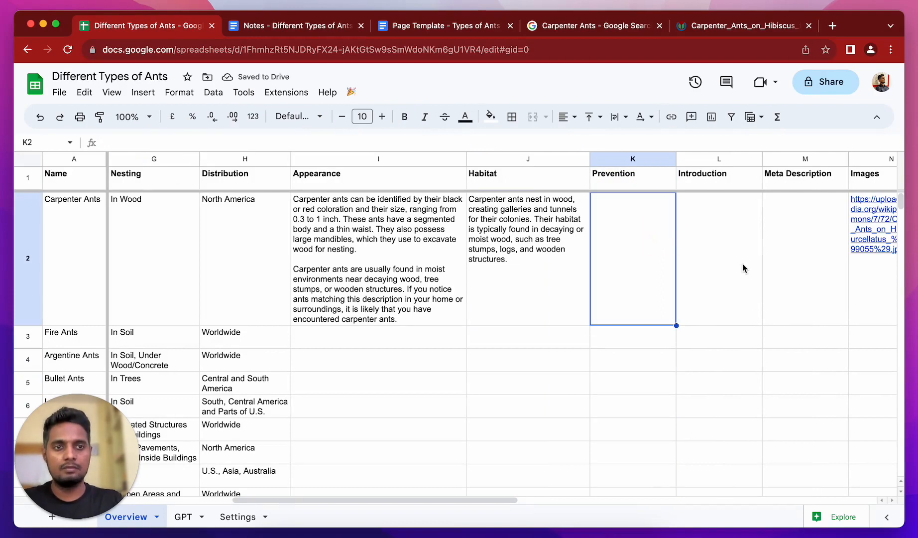
scroll(673, 291, "right", 3)
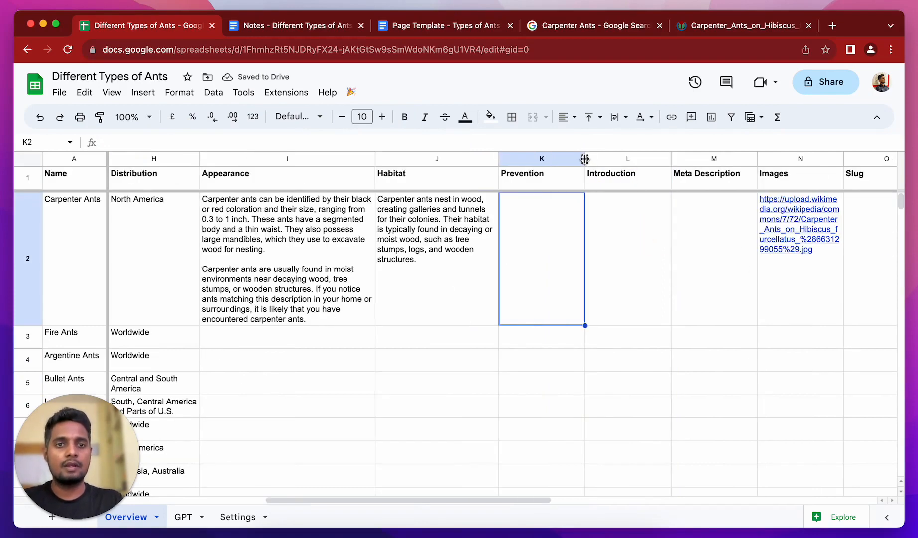
left_click_drag(671, 159, 747, 158)
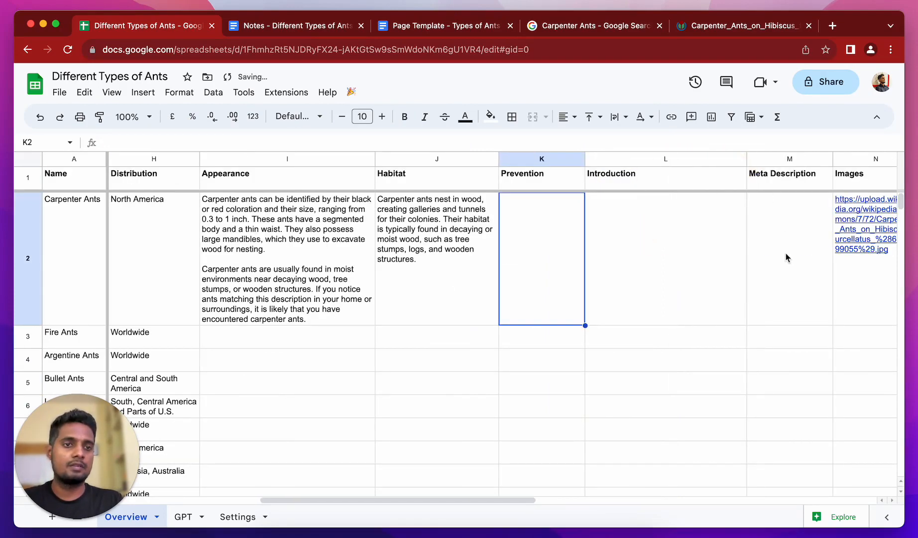
Link the Introduction cell L2 to the Carpenter Ants introduction output on the GPT sheet with the formula =GPT!N2.
left_click(680, 265)
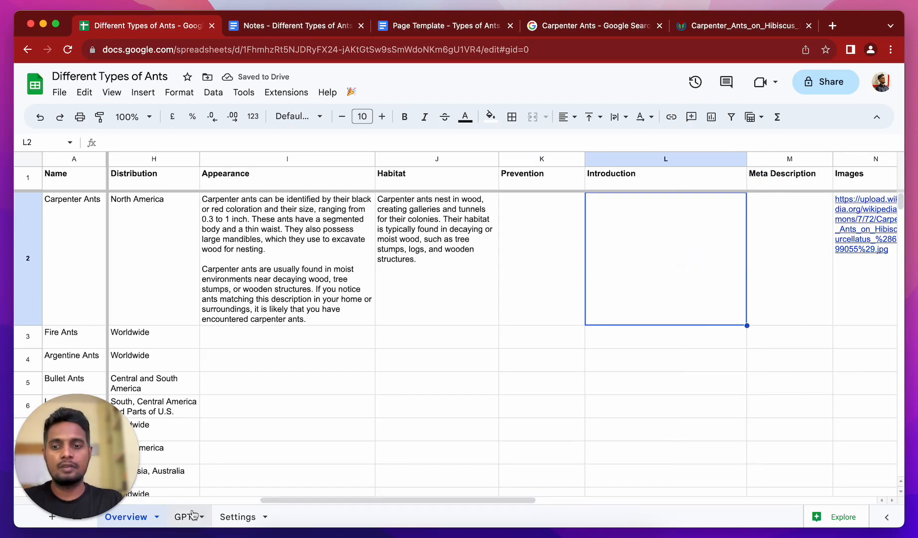
left_click(184, 516)
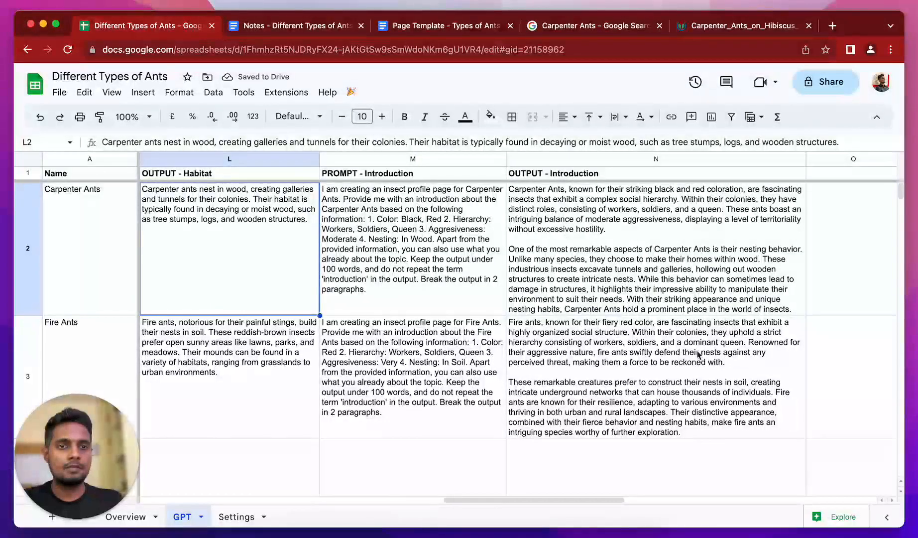
left_click(152, 519)
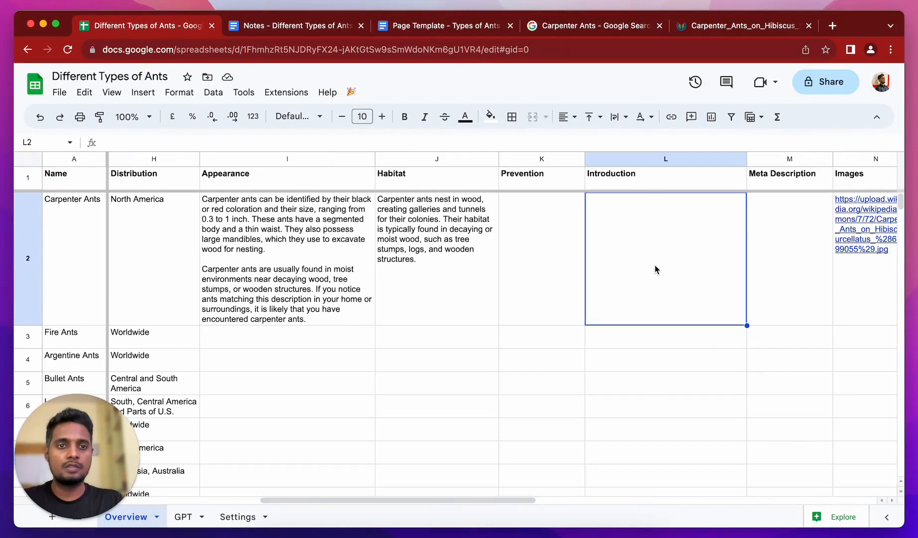
left_click(313, 140)
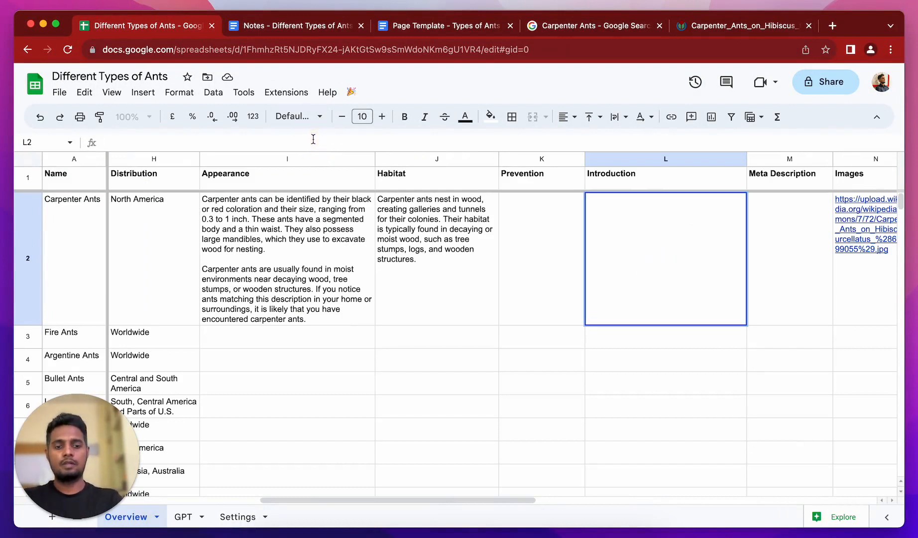
type("=GPT!")
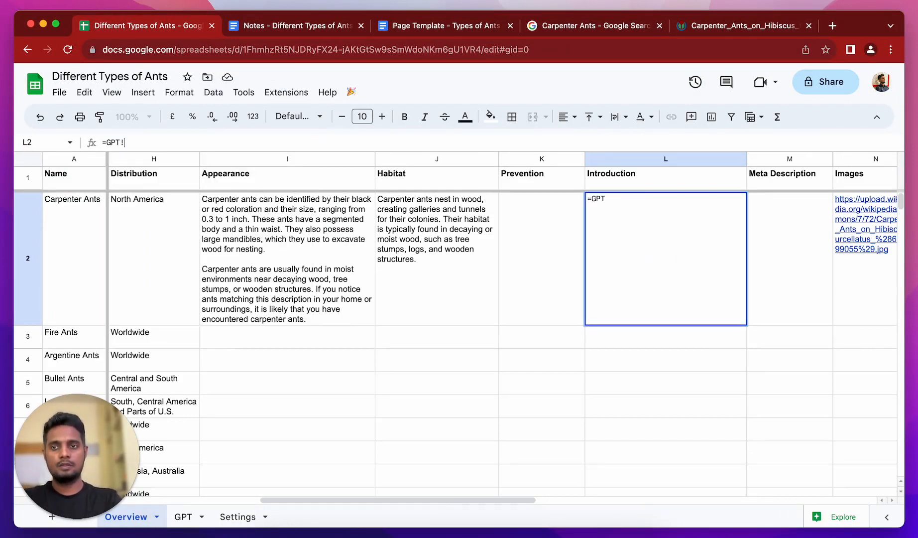
type("N2")
key("Return")
left_click(548, 237)
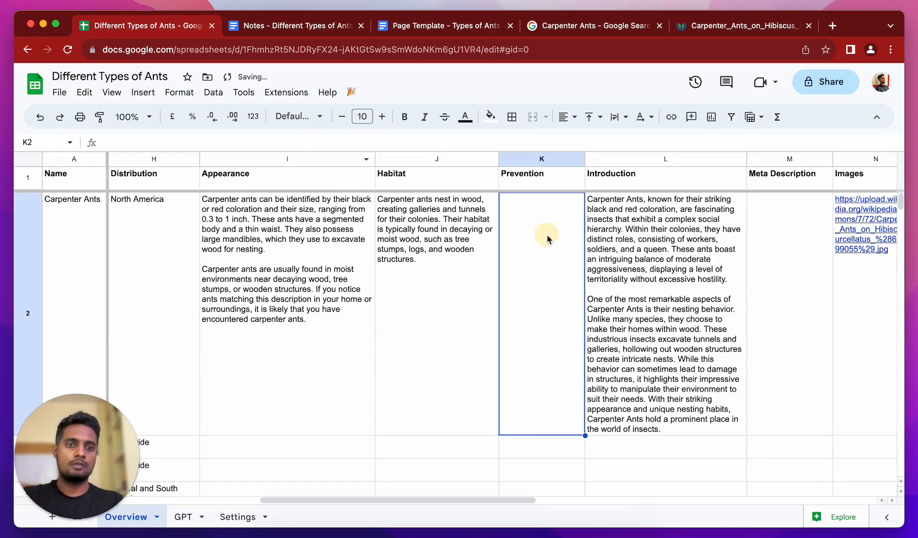
Widen the Introduction column further, to about twice its width, and select the Prevention cell K2 for Carpenter Ants.
scroll(580, 234, "right", 5)
left_click_drag(481, 170, 666, 158)
scroll(531, 348, "left", 5)
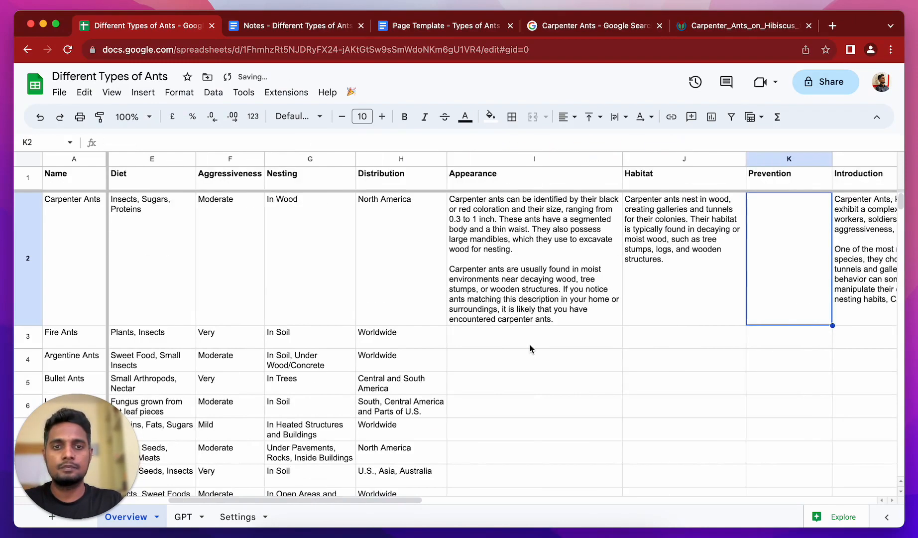
scroll(530, 349, "right", 10)
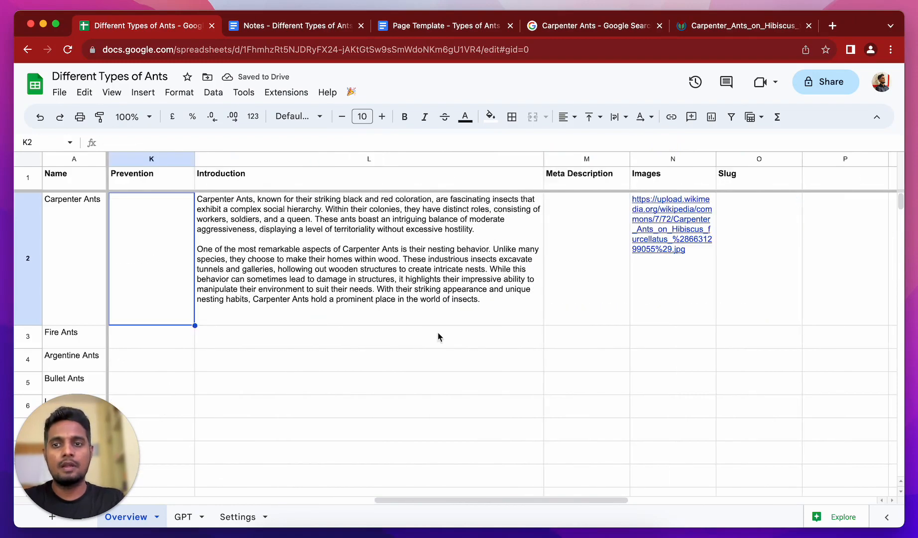
left_click(165, 180)
left_click(149, 254)
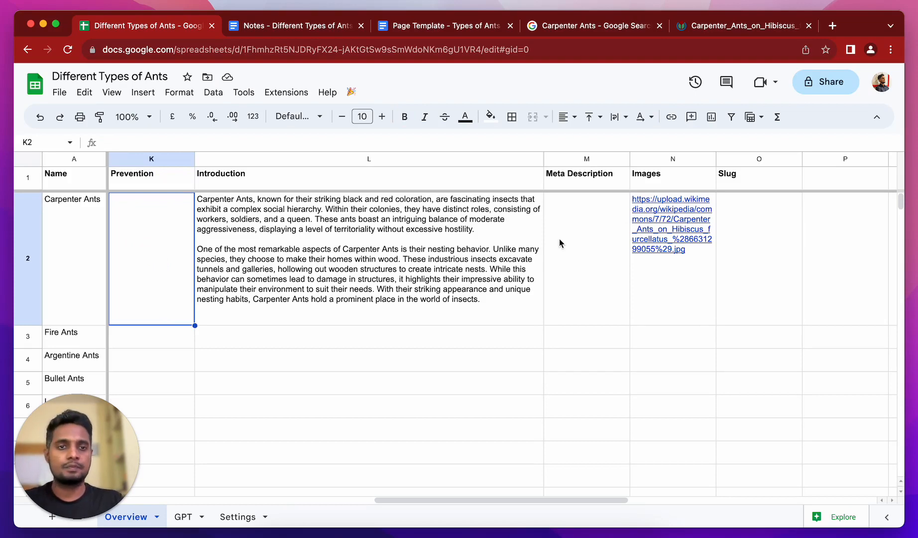
Widen the Meta Description column to about twice its width, with M2 selected, and go to the GPT sheet.
left_click(556, 292)
scroll(557, 296, "right", 2)
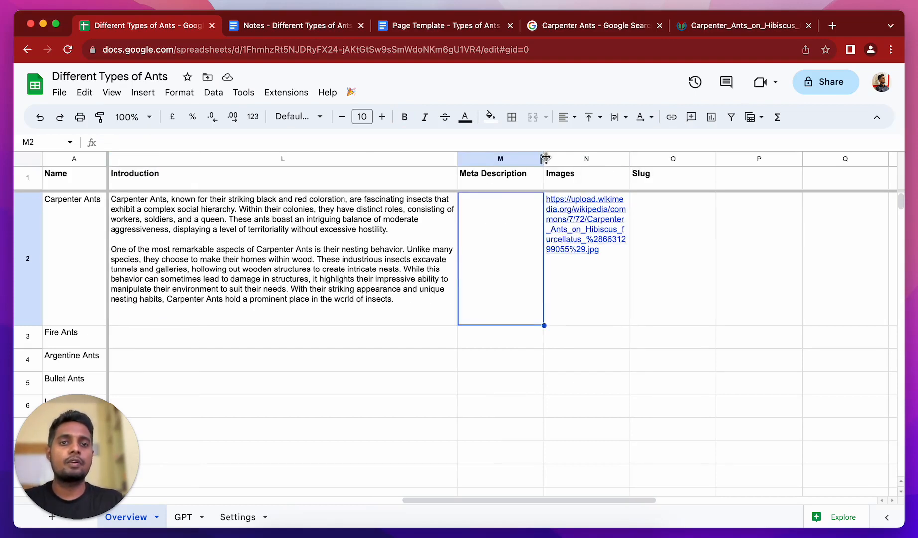
left_click_drag(544, 158, 629, 158)
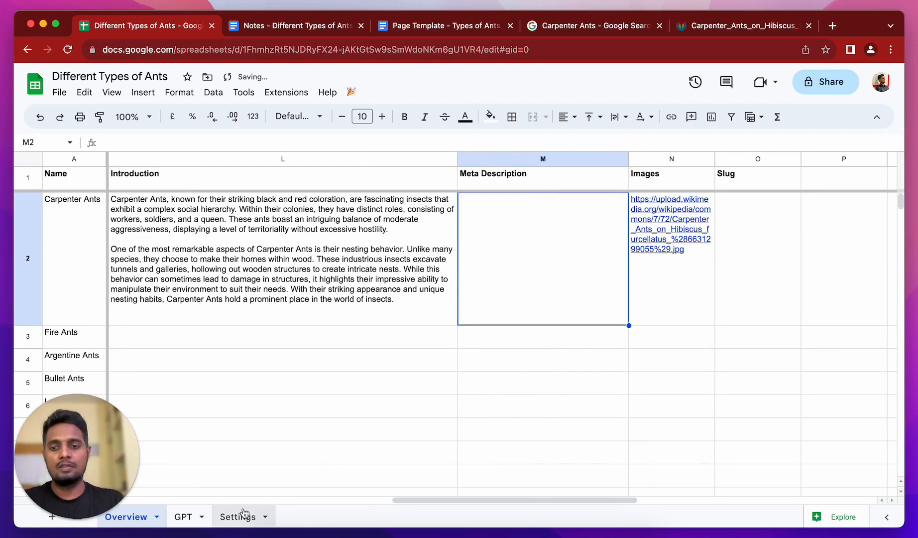
left_click(183, 517)
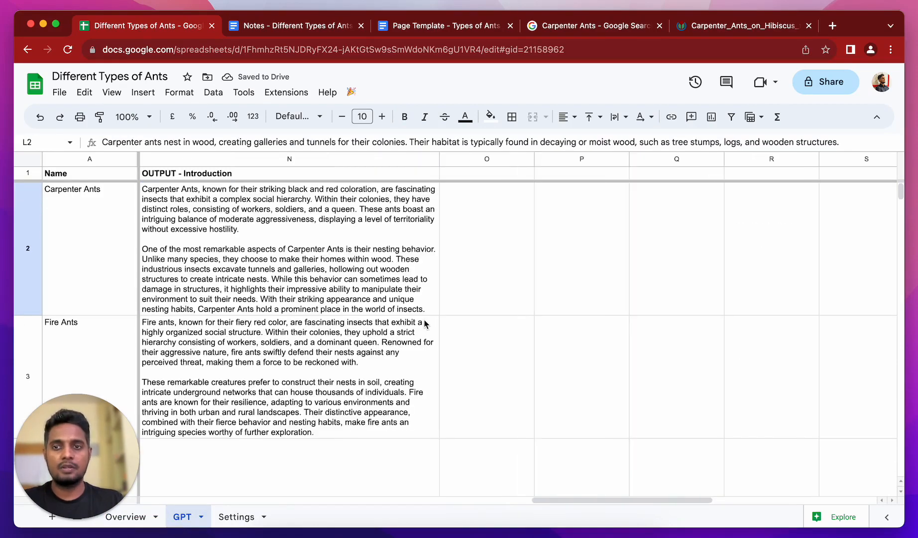
Widen columns O and P on the GPT sheet to about twice their width and title O1 "PROMPT - Meta Desc".
left_click_drag(495, 159, 645, 158)
left_click_drag(511, 159, 728, 158)
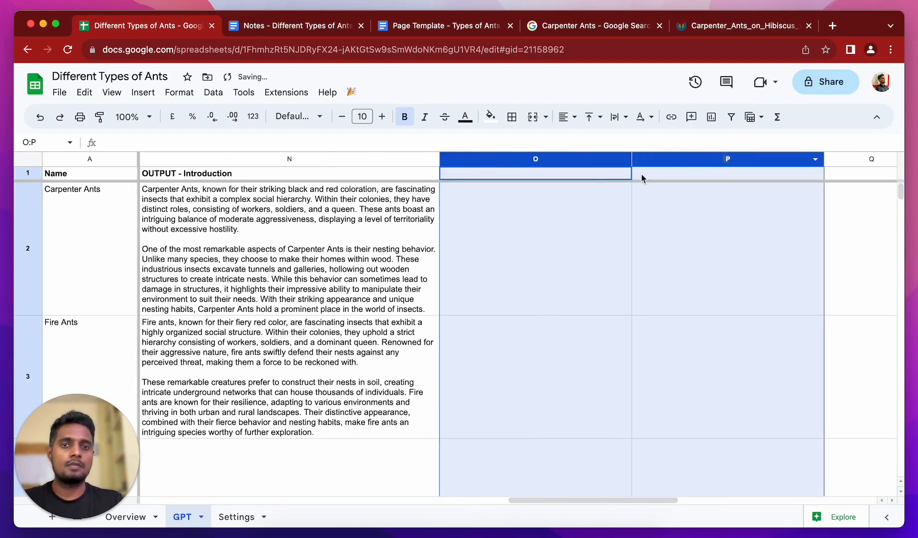
left_click(565, 174)
type("P")
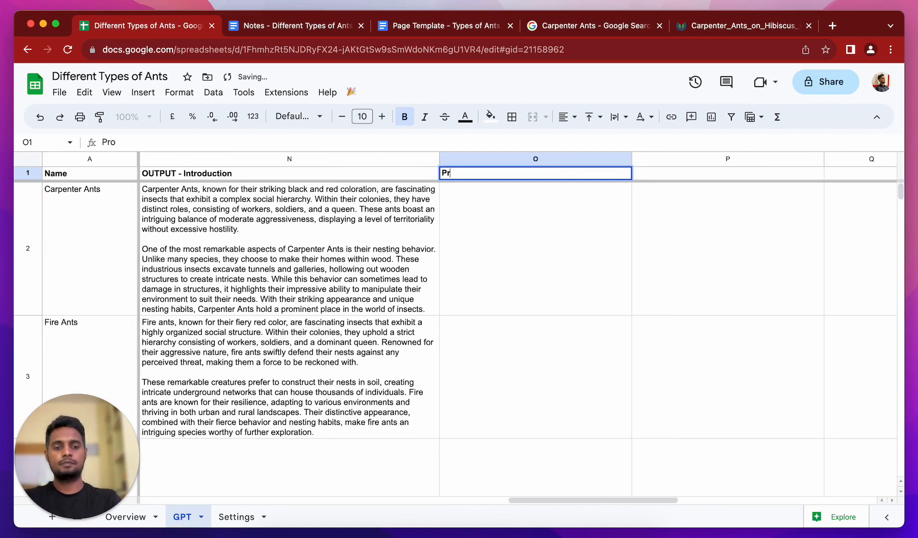
type("ROMPT")
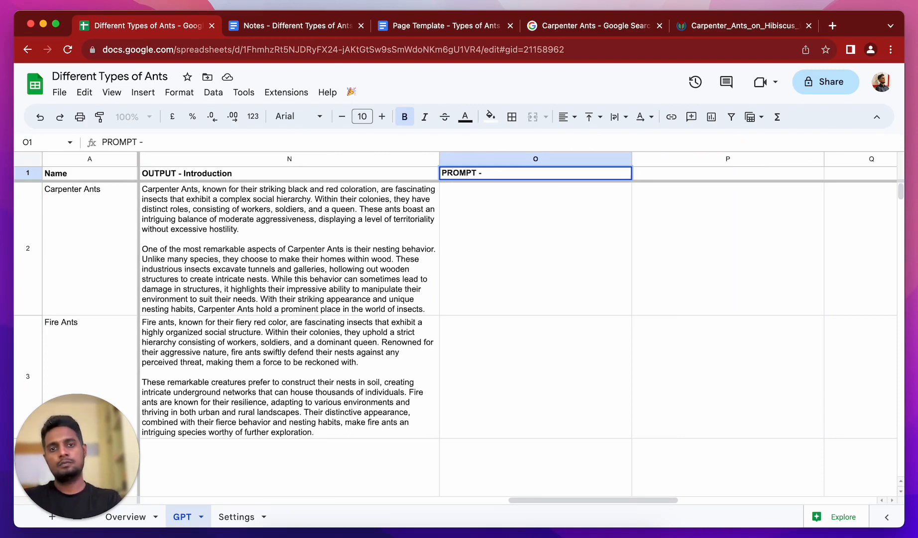
type(" - ")
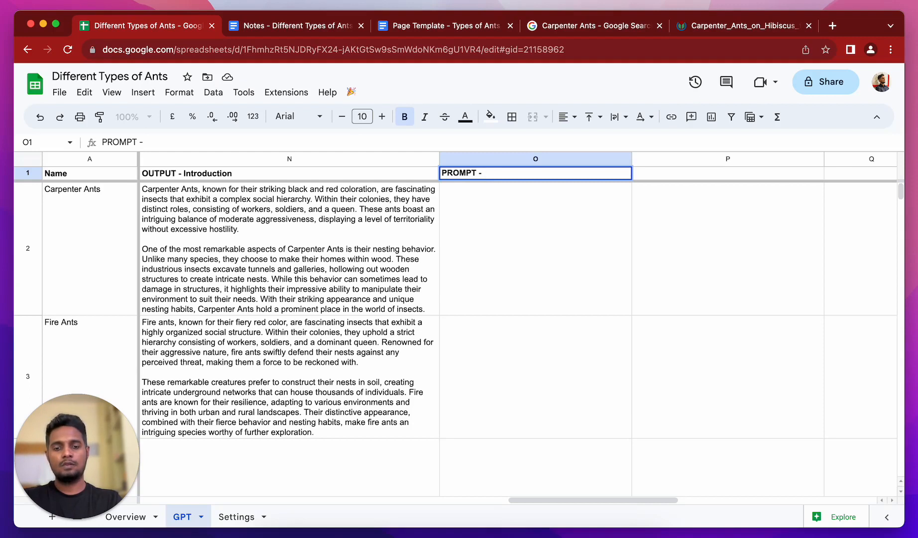
type("Meta DEs")
key("BackSpace")
key("BackSpace")
type("e")
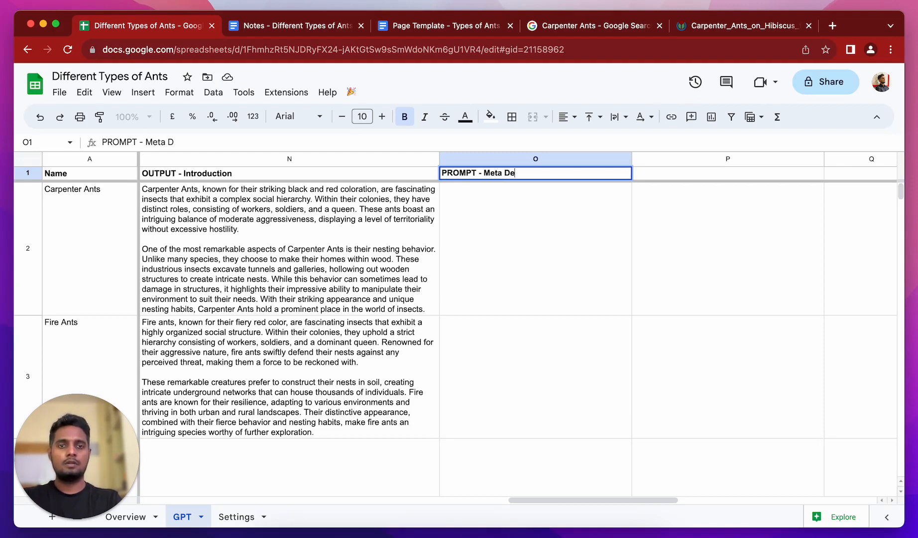
type("sc")
key("Tab")
Title cell P1 "OUTPUT - Meta Desc".
type("OUT")
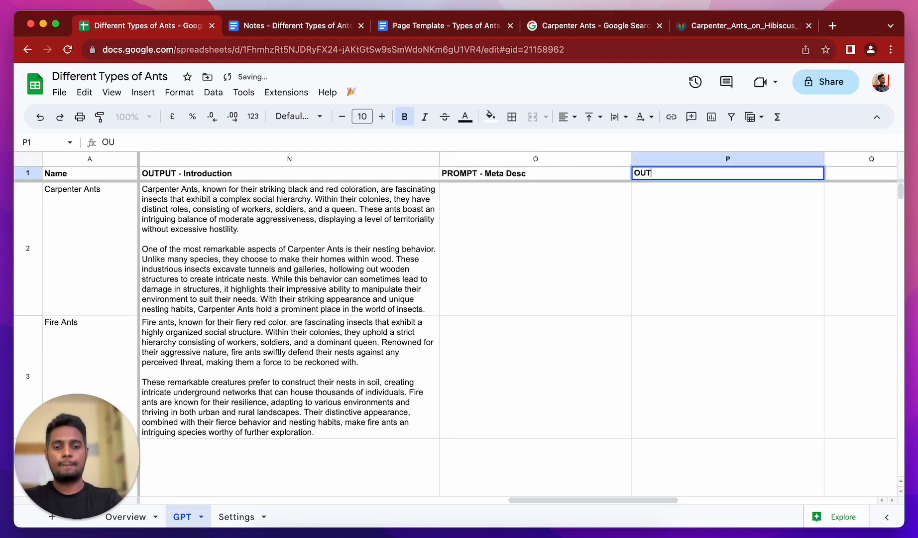
type("PUT - Meta DEs")
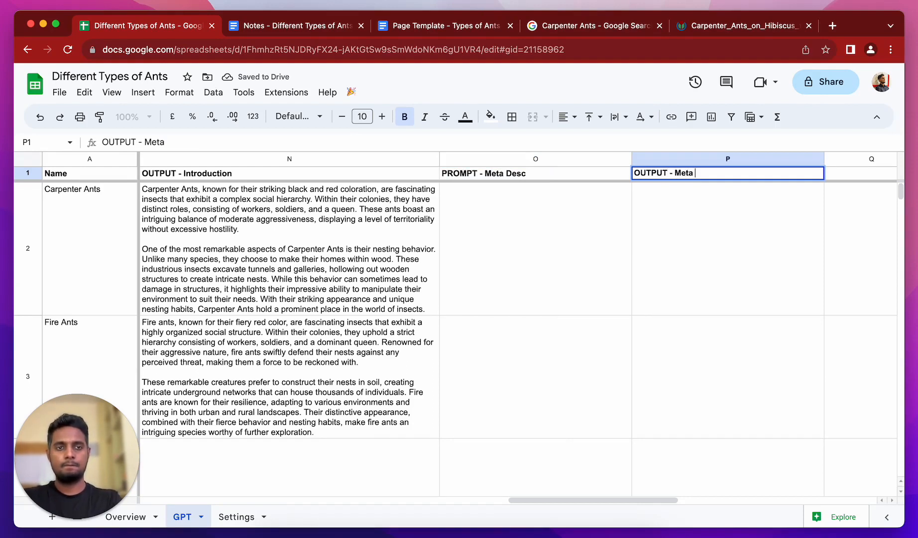
key("BackSpace")
key("BackSpace")
type("esc")
key("Return")
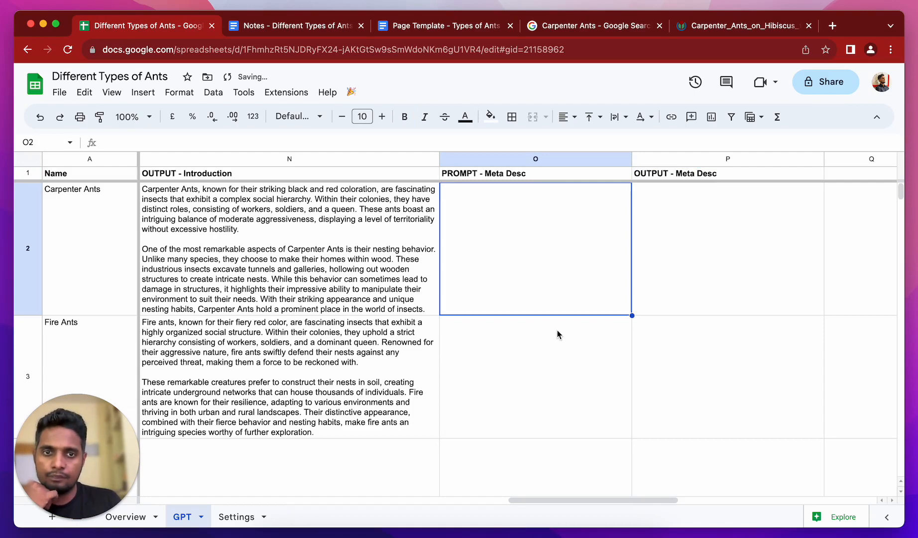
Make the formula bar taller and begin the Carpenter Ants prompt formula in O2 with ="Write a 150 characters meta description for the.
left_click_drag(429, 151, 427, 173)
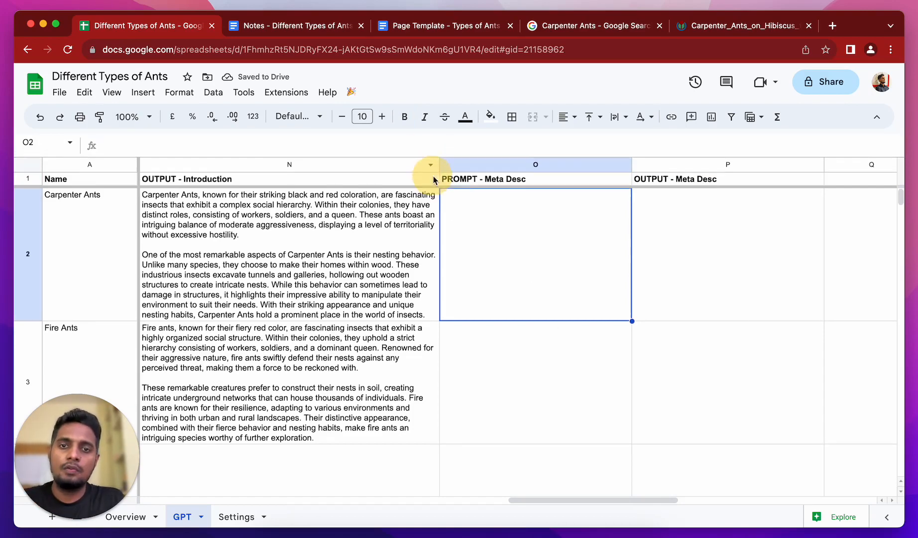
left_click(408, 158)
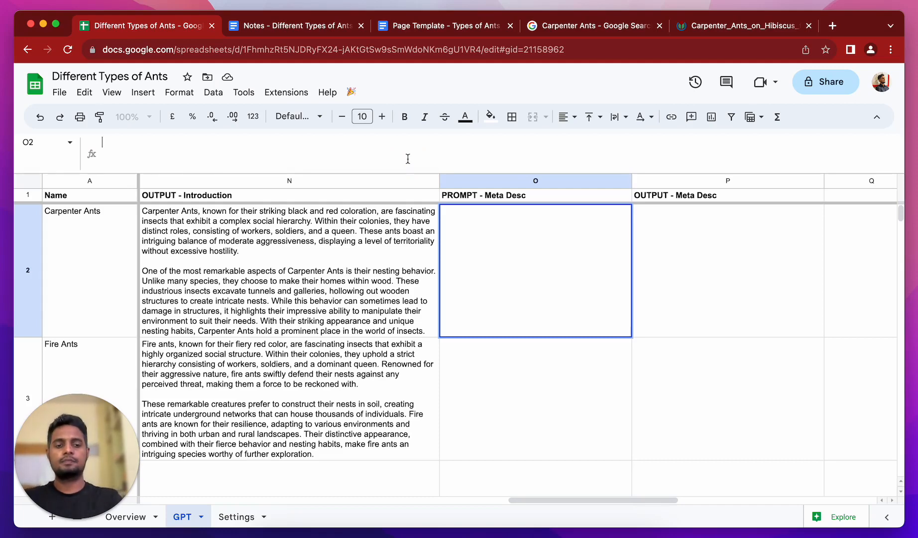
type("=W")
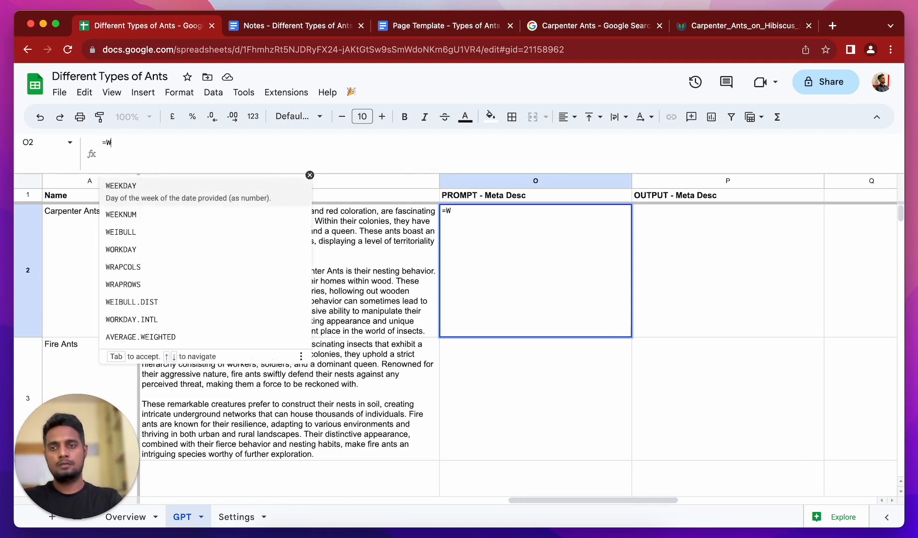
key("BackSpace")
type("\"Write a ")
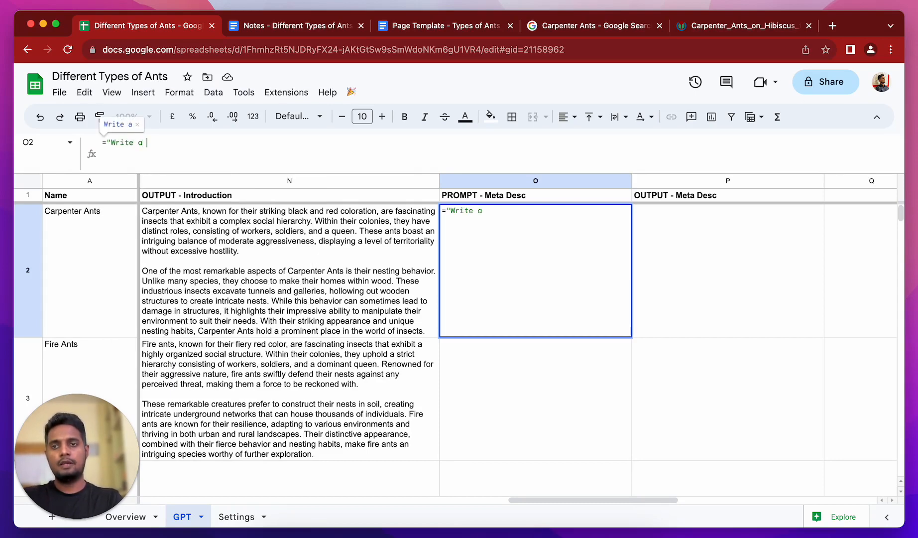
type("150 ch")
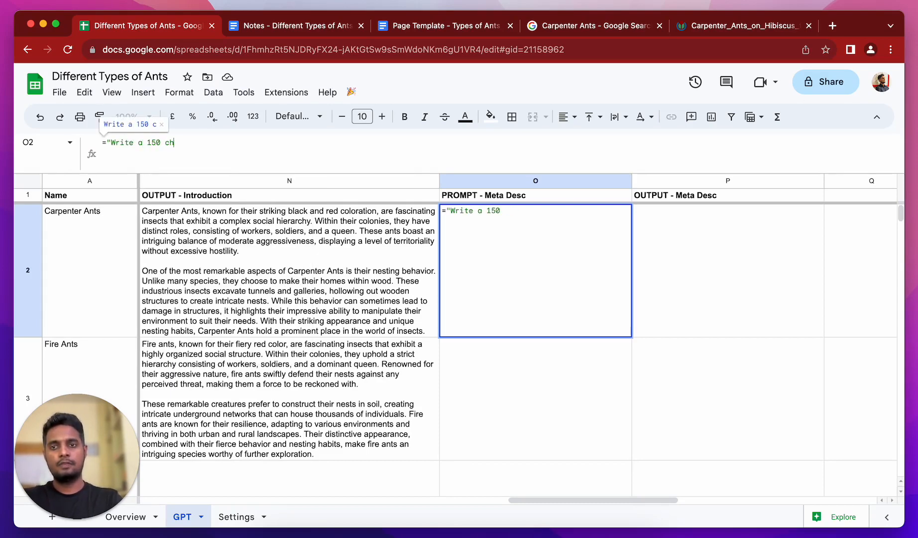
type("aracters me")
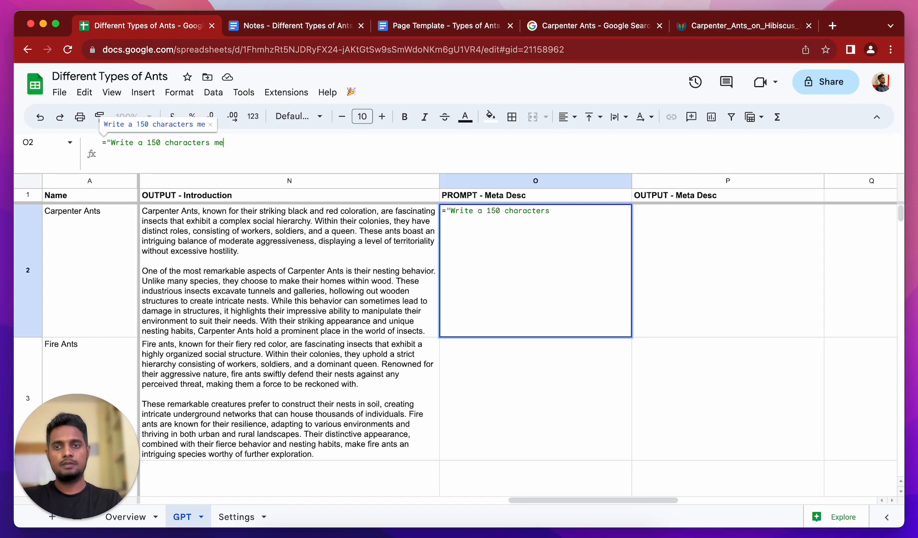
type("ta descript")
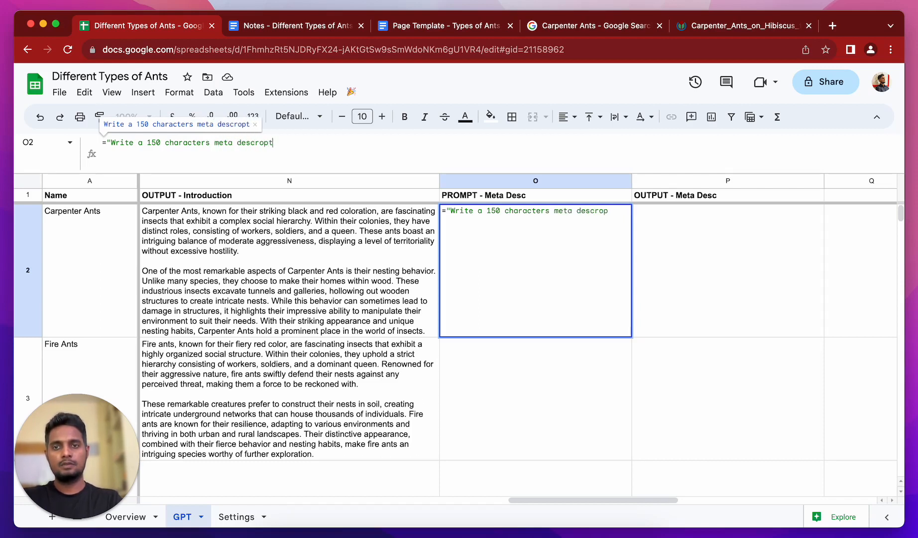
key("BackSpace")
key("BackSpace")
key("BackSpace")
type("option for the ")
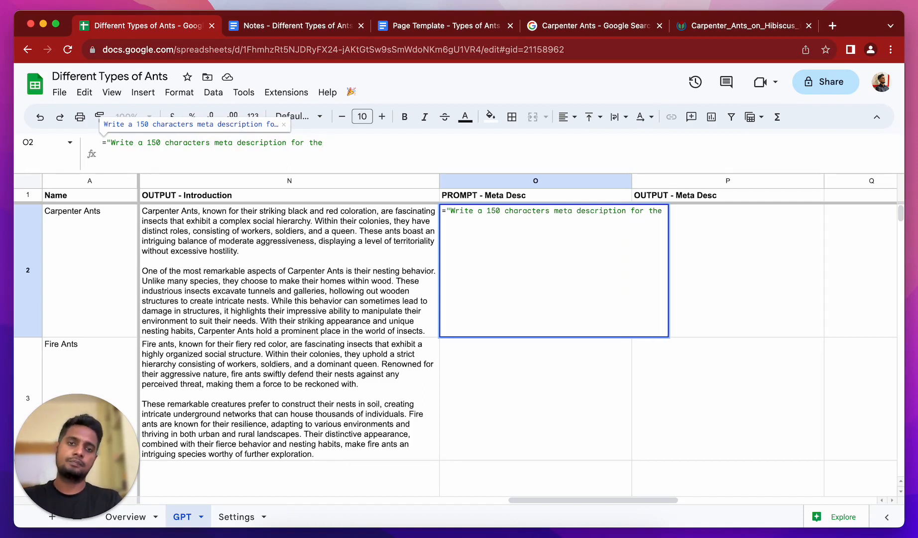
type("bl")
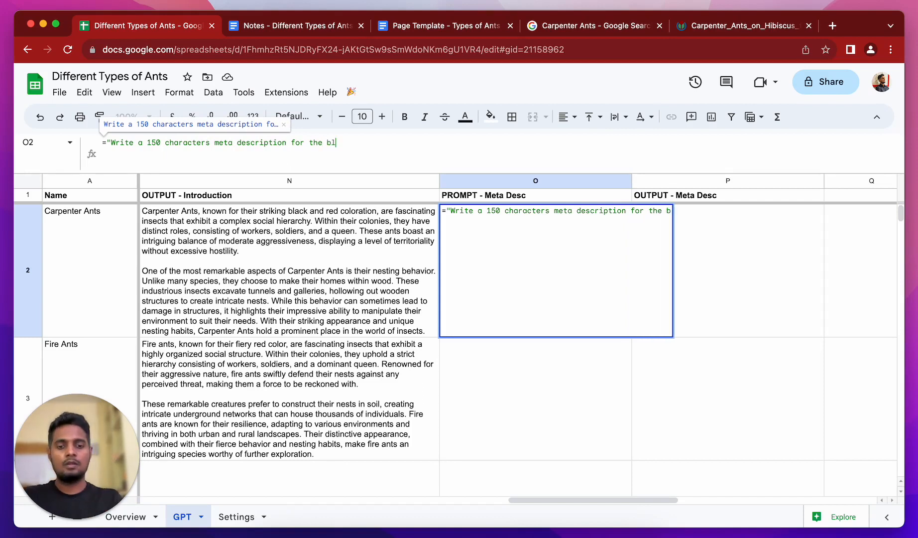
type("og post titled '")
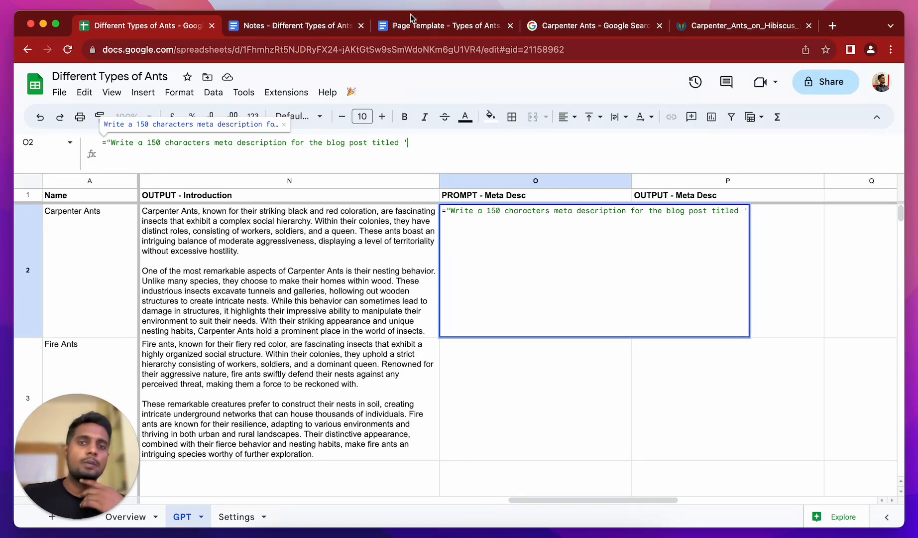
key("BackSpace")
key("BackSpace")
key("BackSpace")
key("BackSpace")
key("BackSpace")
key("BackSpace")
key("BackSpace")
key("BackSpace")
key("BackSpace")
key("BackSpace")
key("BackSpace")
key("BackSpace")
key("BackSpace")
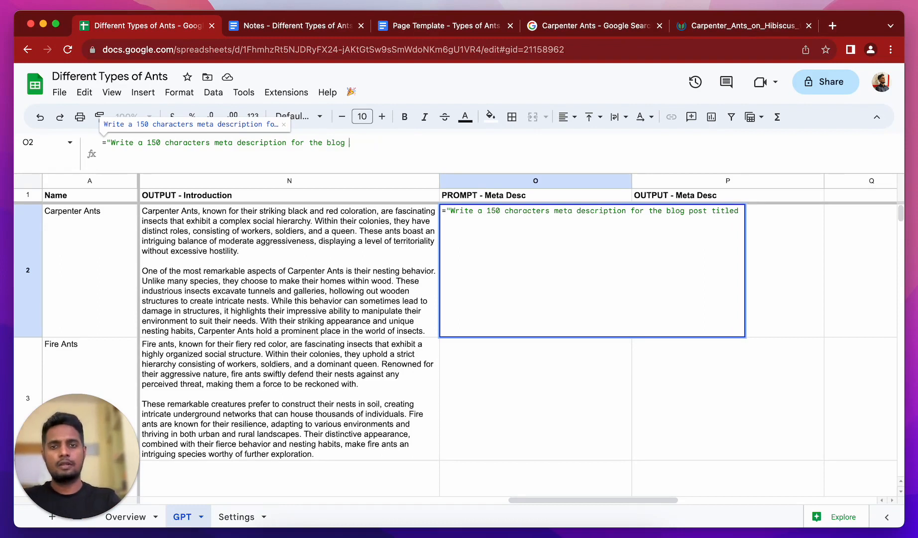
key("BackSpace")
key("BackSpace")
key("BackSpace")
key("BackSpace")
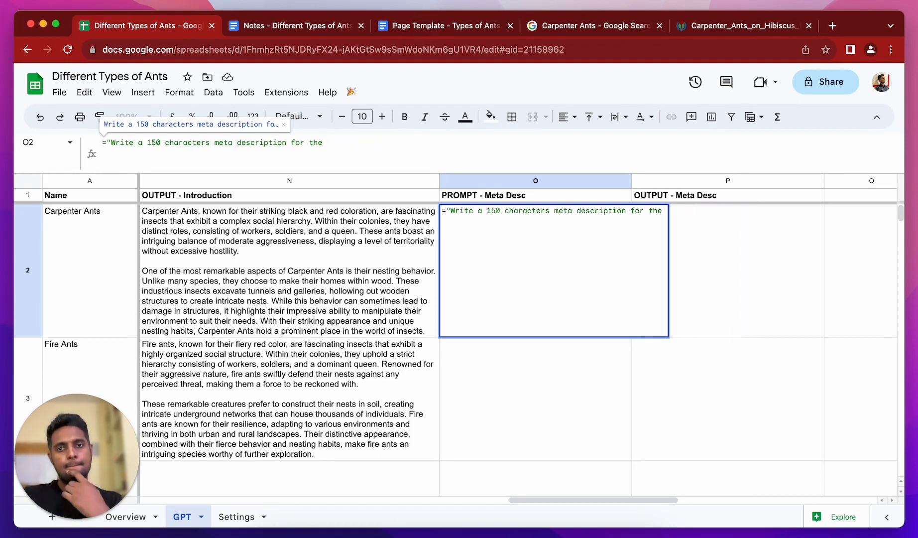
Complete the O2 formula with insect profile of "&A2&" that I am creating." and fill it down to O3 for Fire Ants.
type("insect pro")
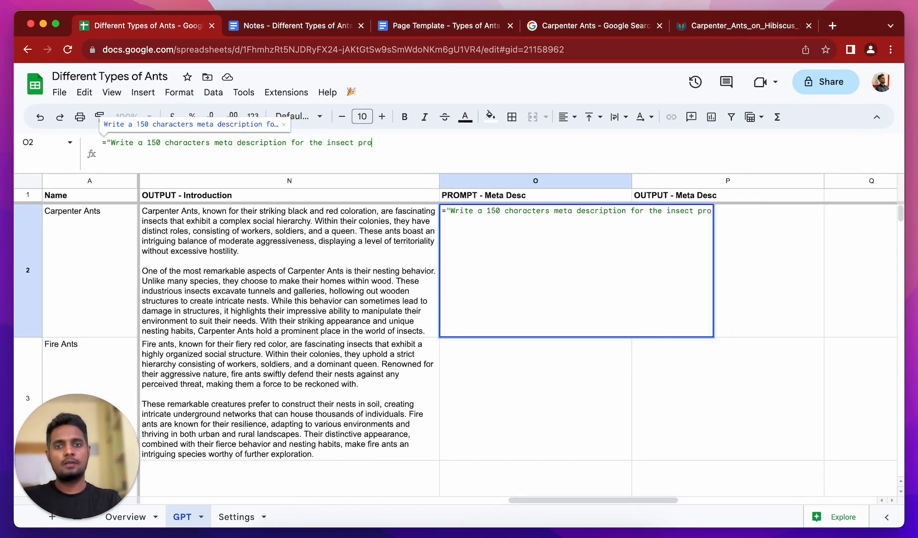
type("file ")
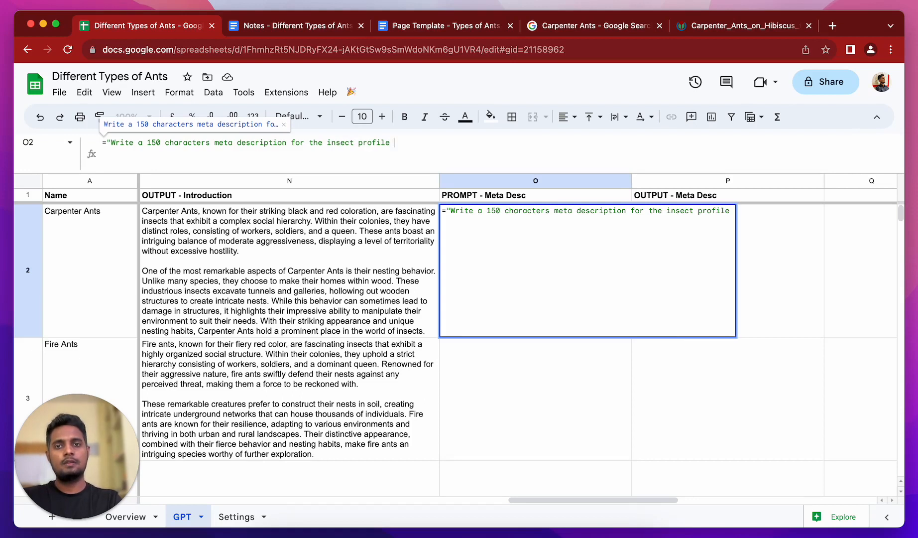
type("of ")
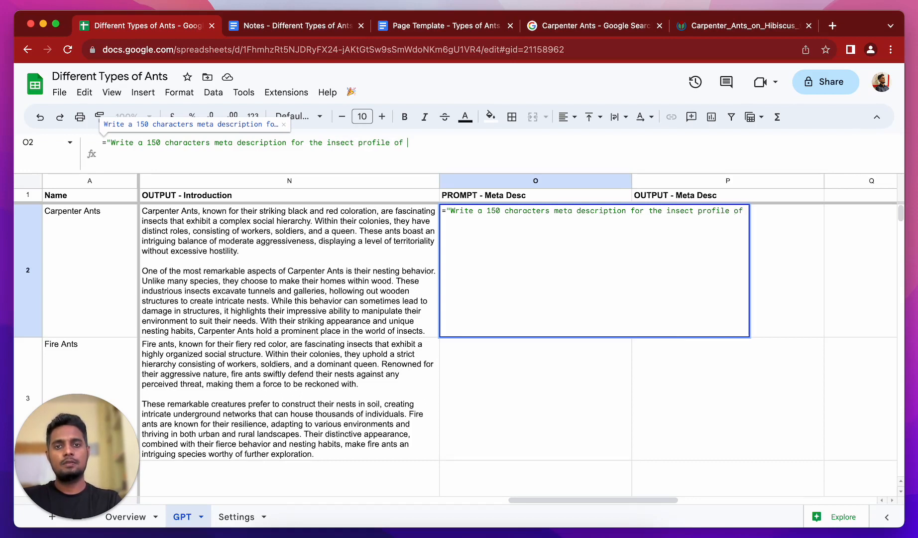
type("\"\"")
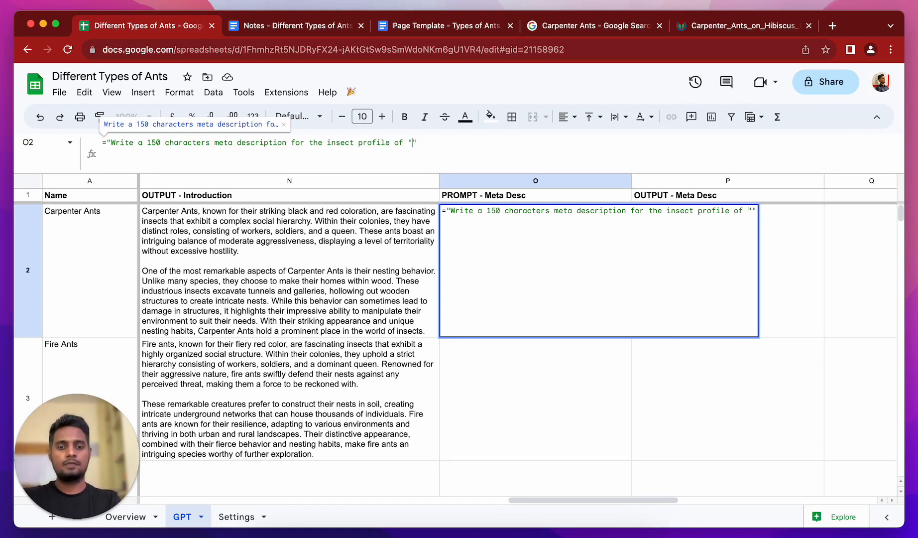
type("&A2&")
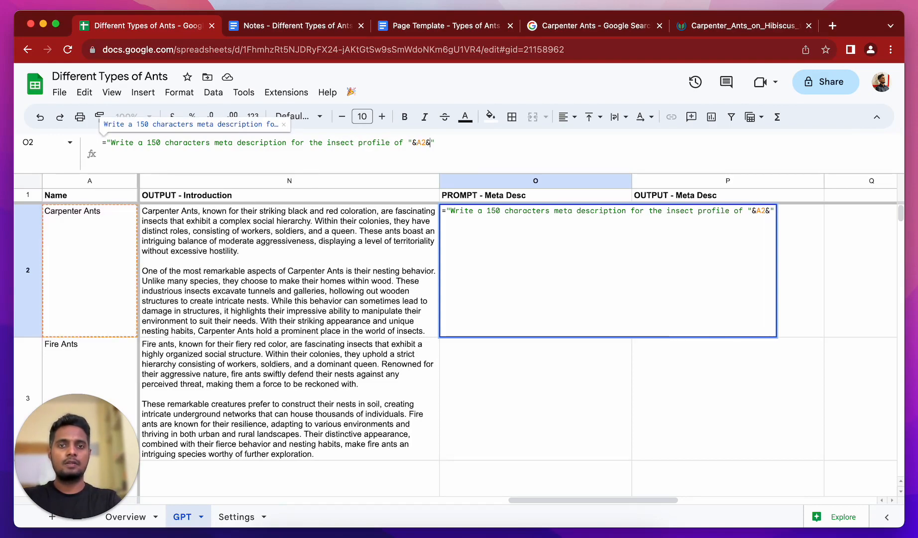
type(" that I a")
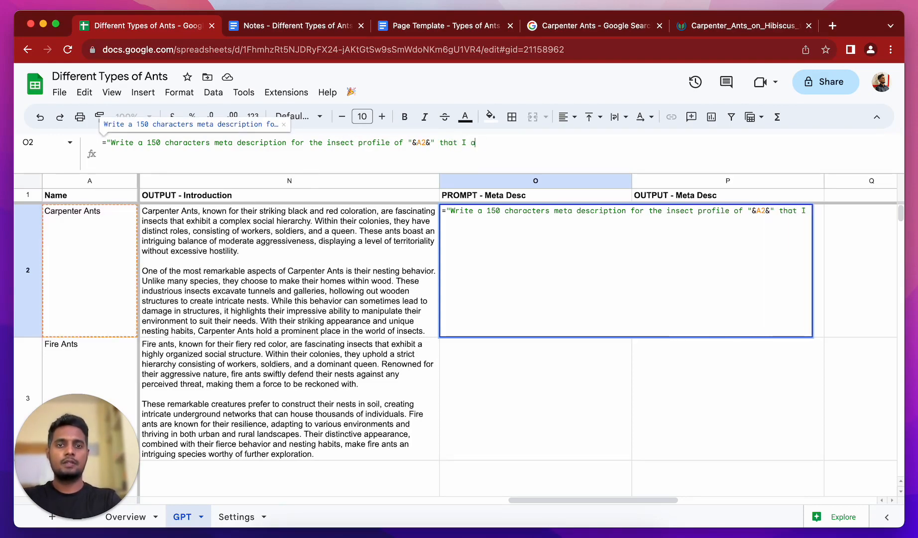
type("m creating.")
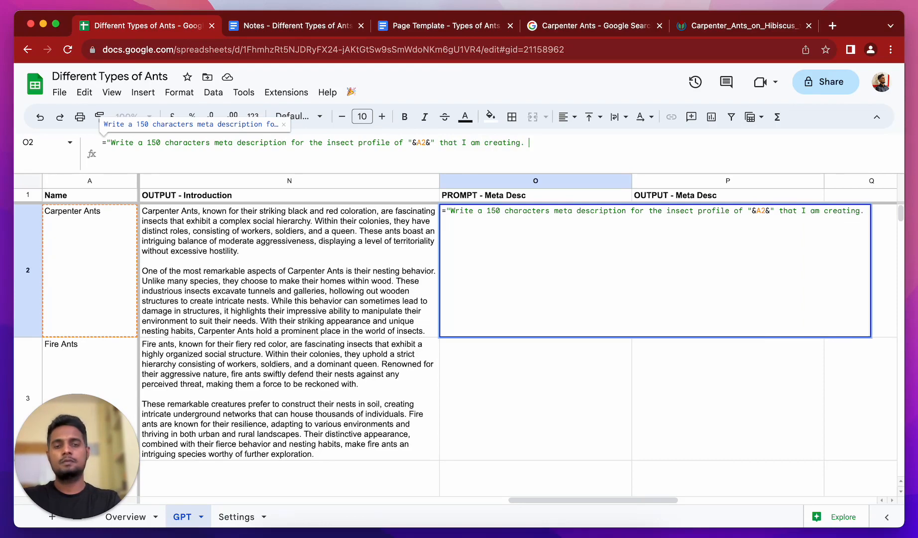
key("BackSpace")
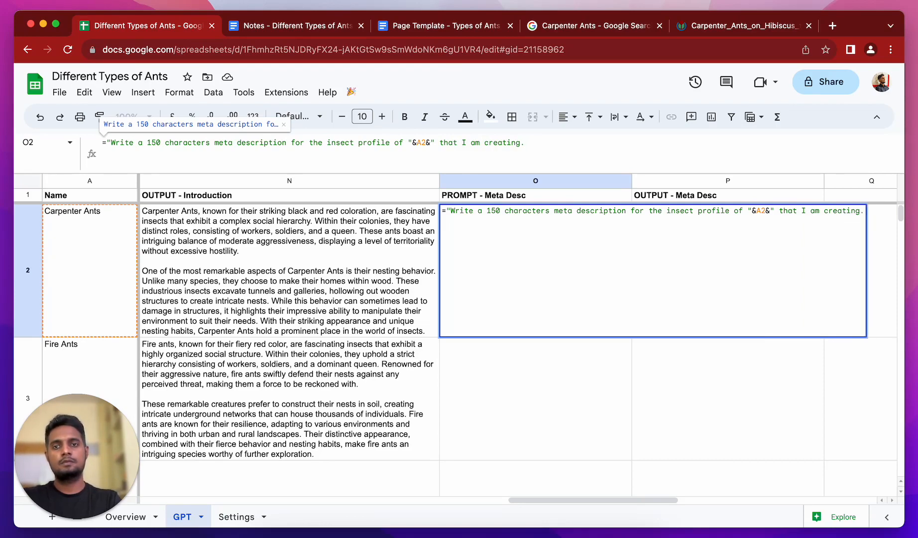
type("\"")
key("Return")
left_click(509, 239)
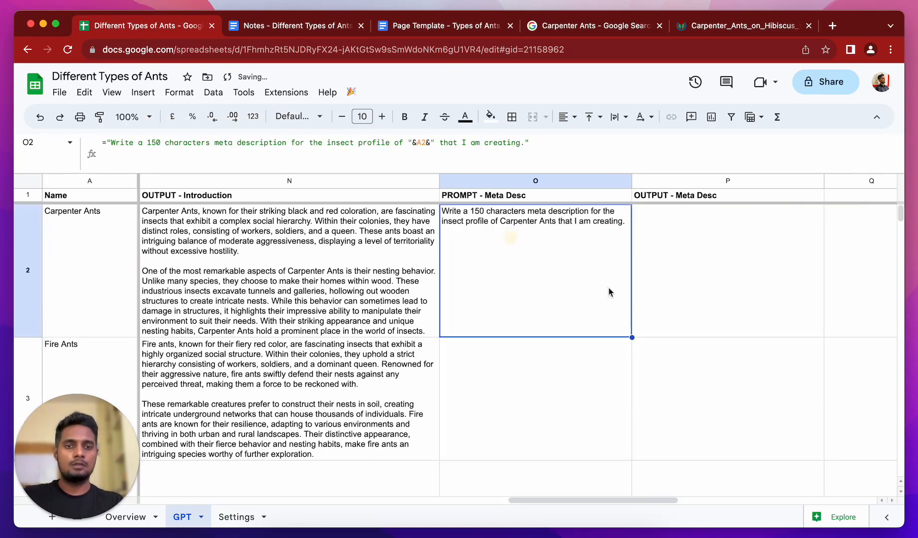
left_click_drag(630, 336, 617, 388)
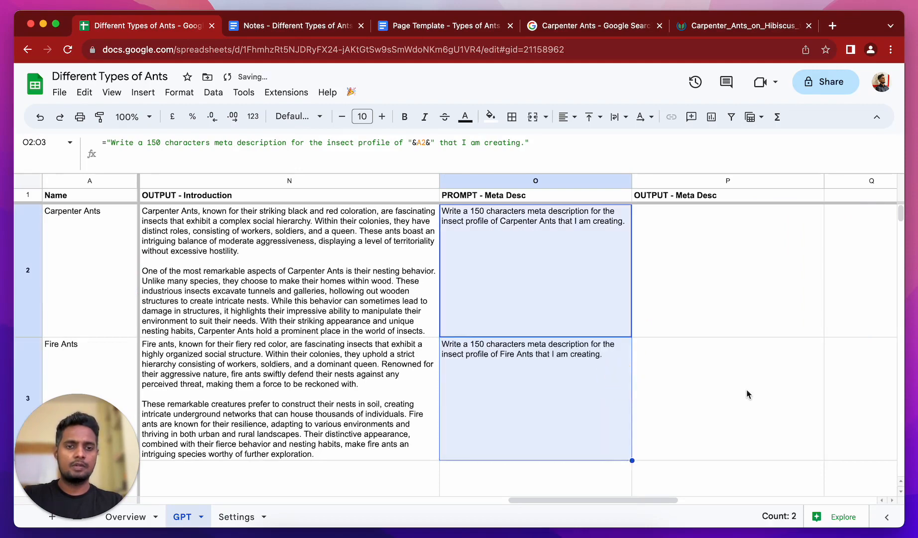
Narrow the PROMPT - Meta Desc column to about two-thirds and the OUTPUT - Meta Desc column to about three-quarters of their widths.
left_click(748, 394)
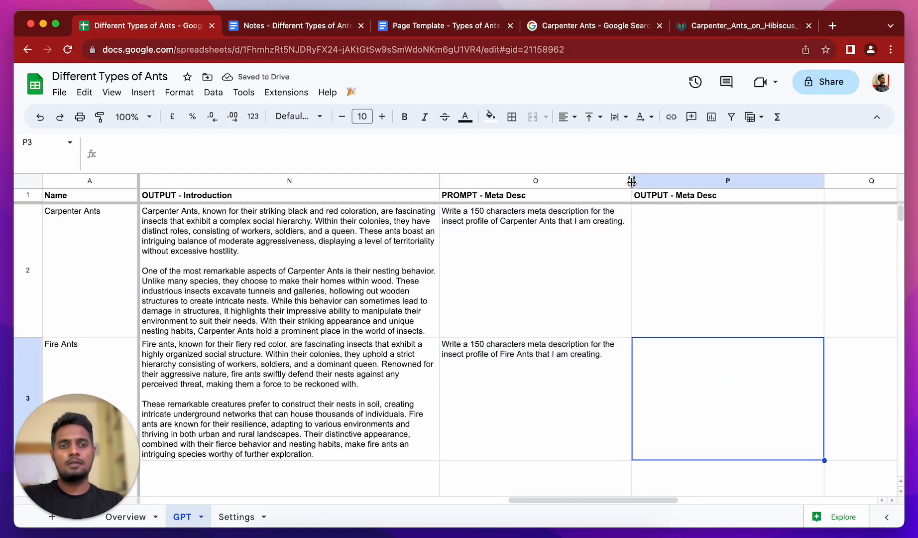
left_click_drag(632, 181, 565, 181)
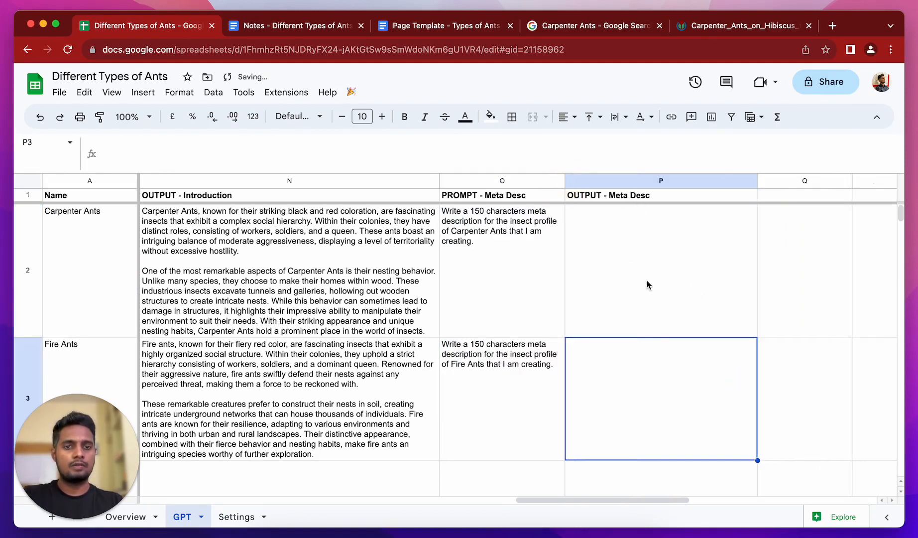
left_click_drag(757, 180, 704, 180)
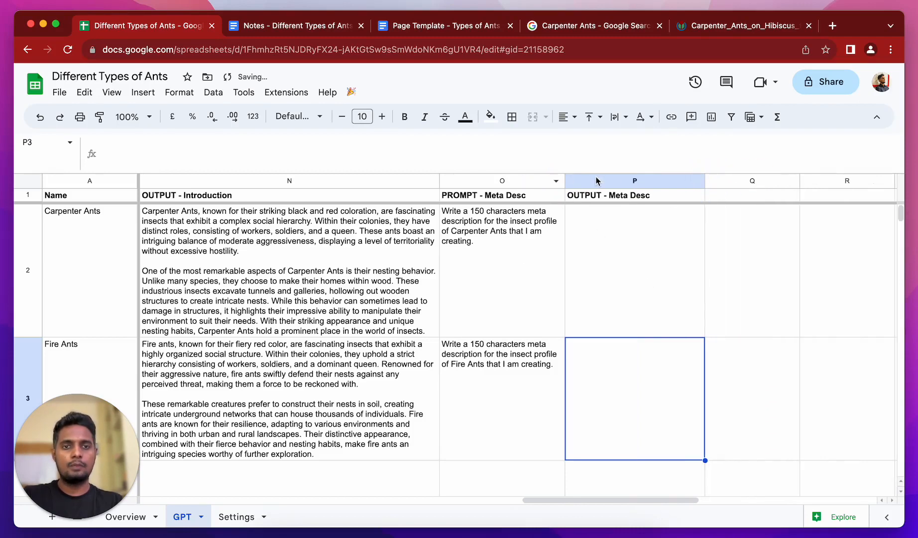
In row 5 of the Settings sheet, enter O as the GPT prompt column and P as the GPT output column.
left_click(237, 517)
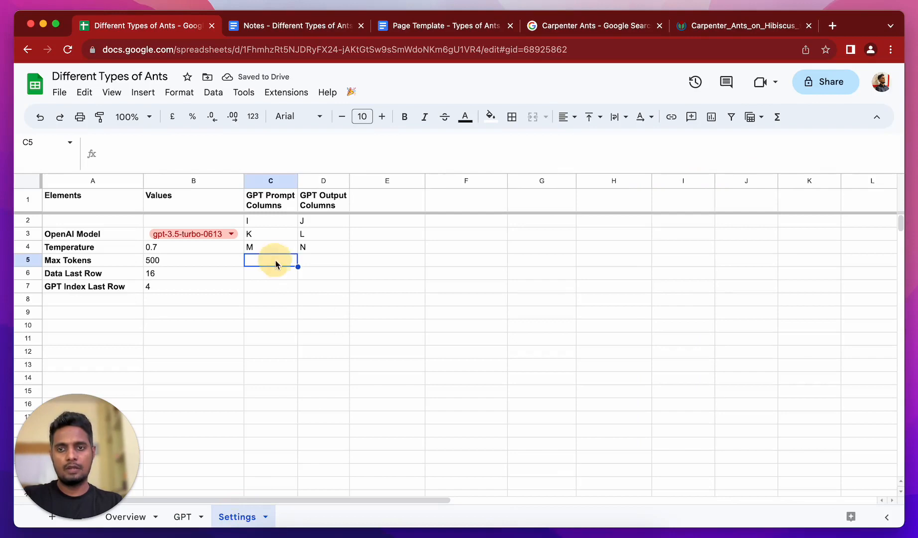
type("O")
key("Tab")
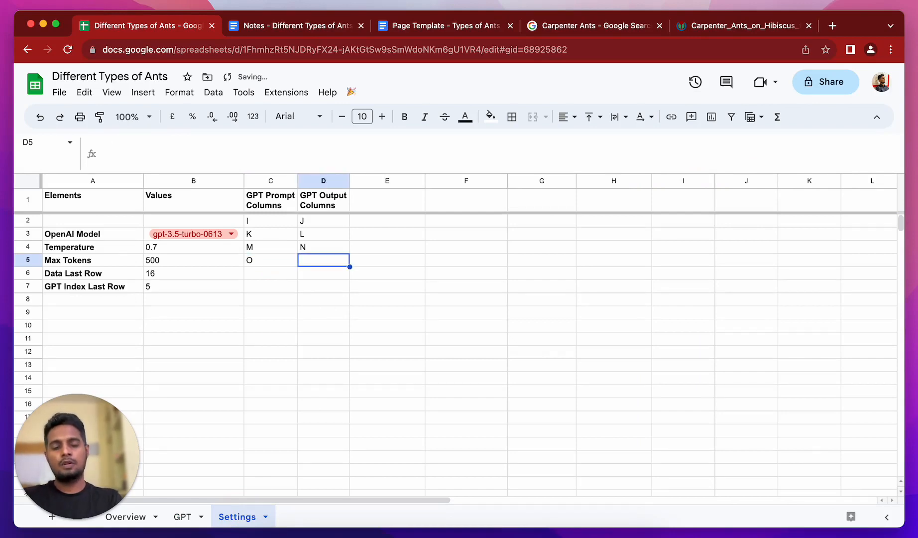
type("P")
key("Return")
Run Fetch GPT from the GPT sheet to generate the meta descriptions, and shrink the formula bar to a single line.
left_click(174, 517)
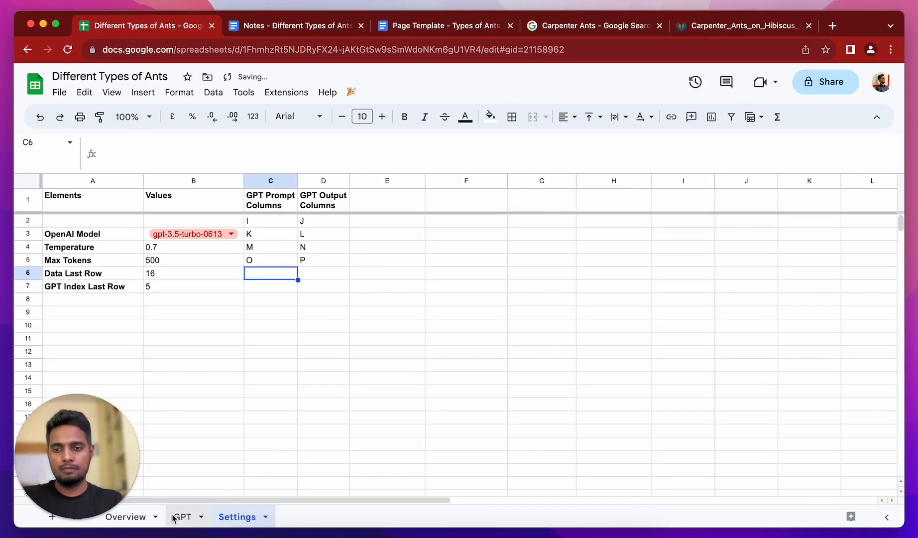
scroll(549, 350, "right", 7)
scroll(550, 350, "left", 2)
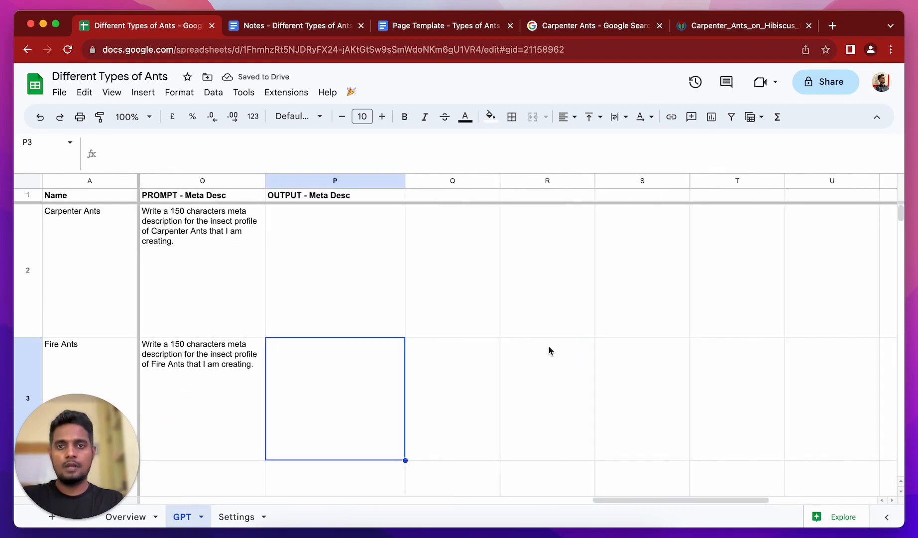
left_click(352, 91)
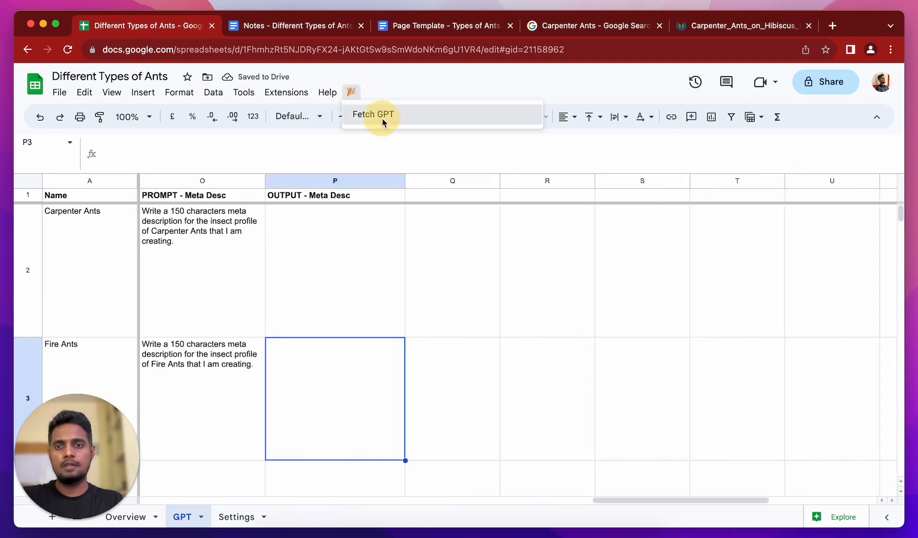
left_click(383, 115)
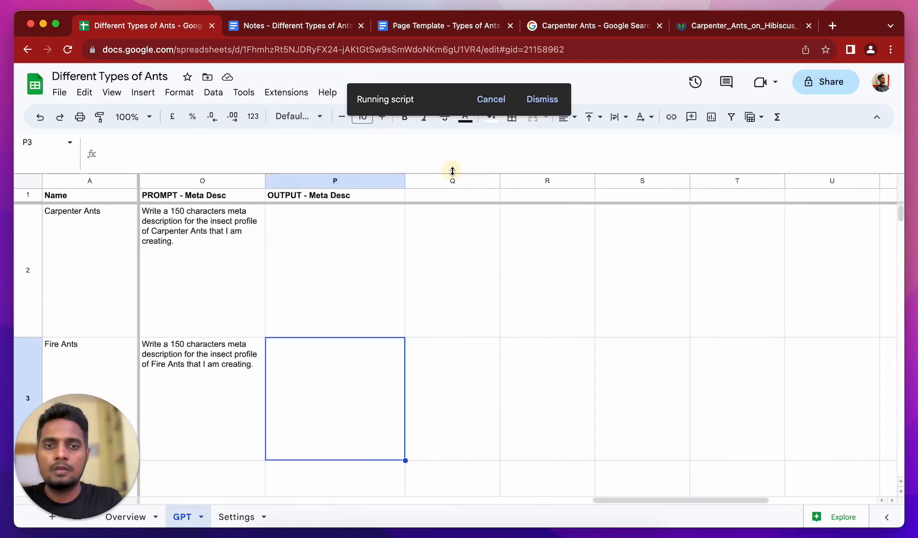
left_click_drag(452, 171, 452, 149)
left_click(565, 300)
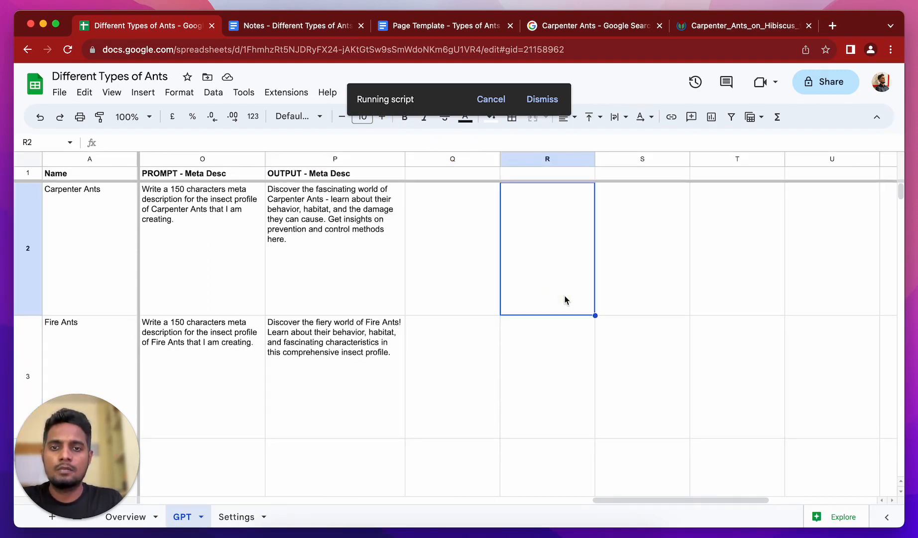
Title cell Q1 of the GPT sheet "Meta Desc Length".
left_click(457, 172)
type("Meta")
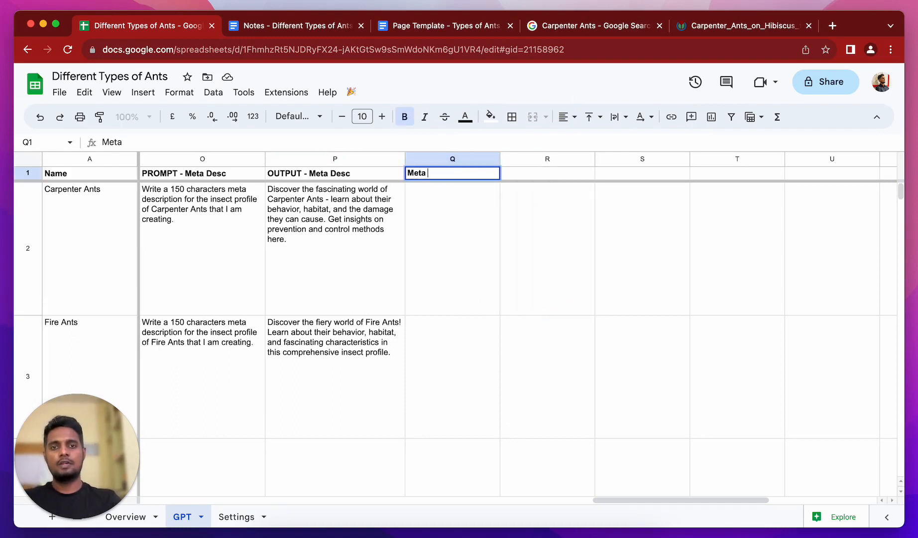
type(" DescrLength")
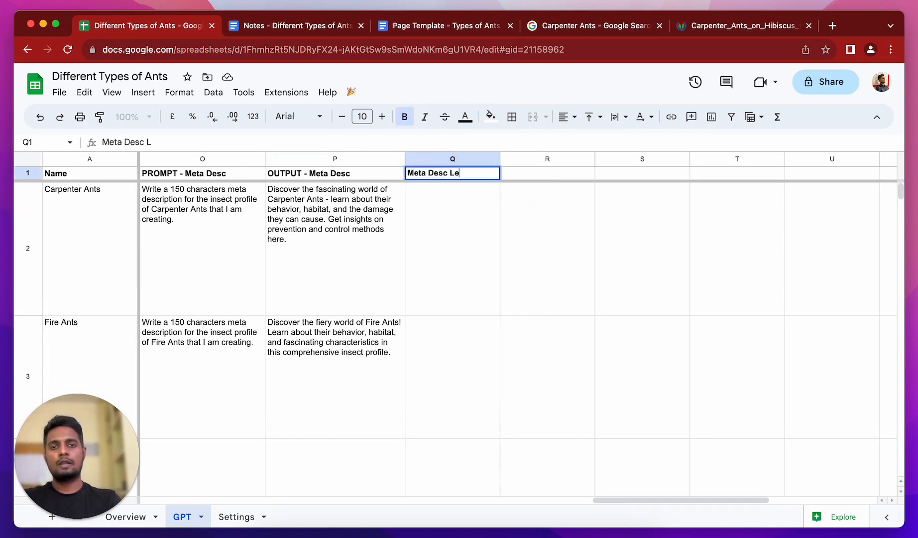
key("Return")
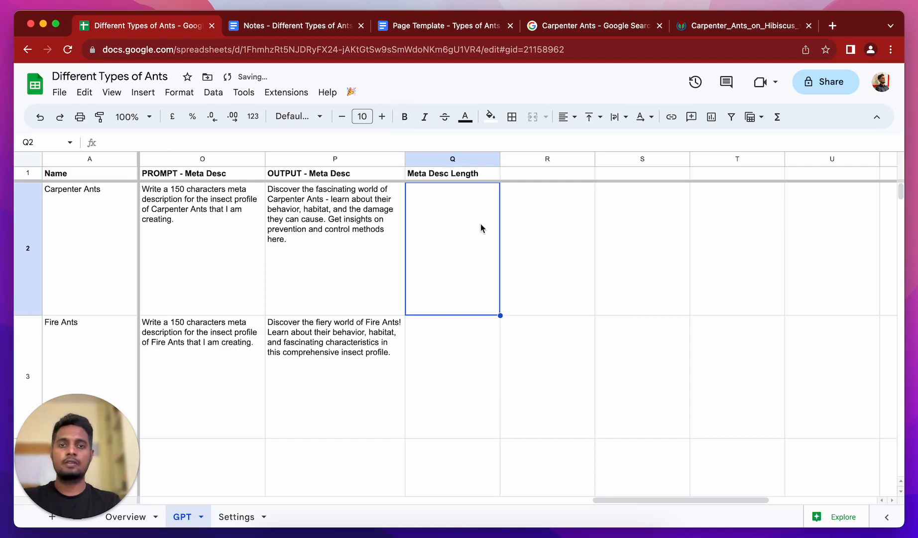
Enter =LEN(P2) in Q2 to count the characters of the Carpenter Ants meta description.
type("=")
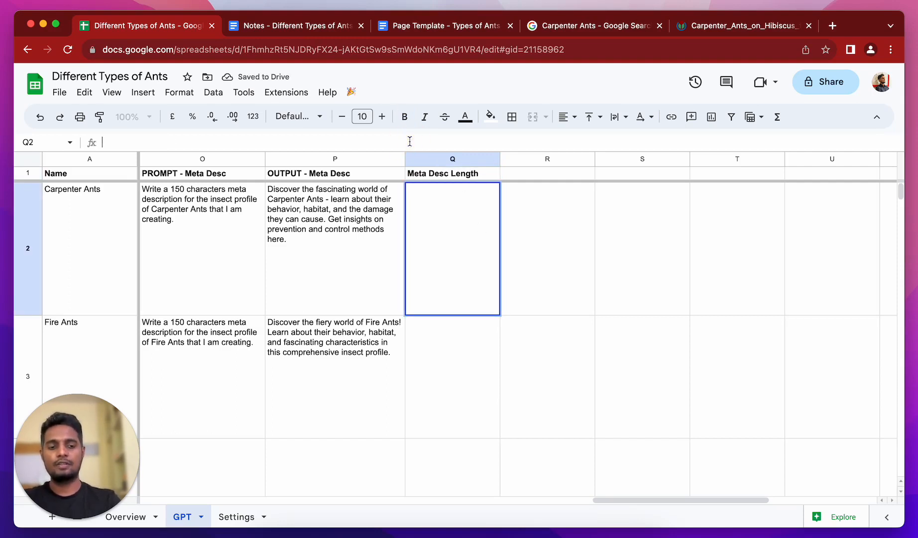
type("len")
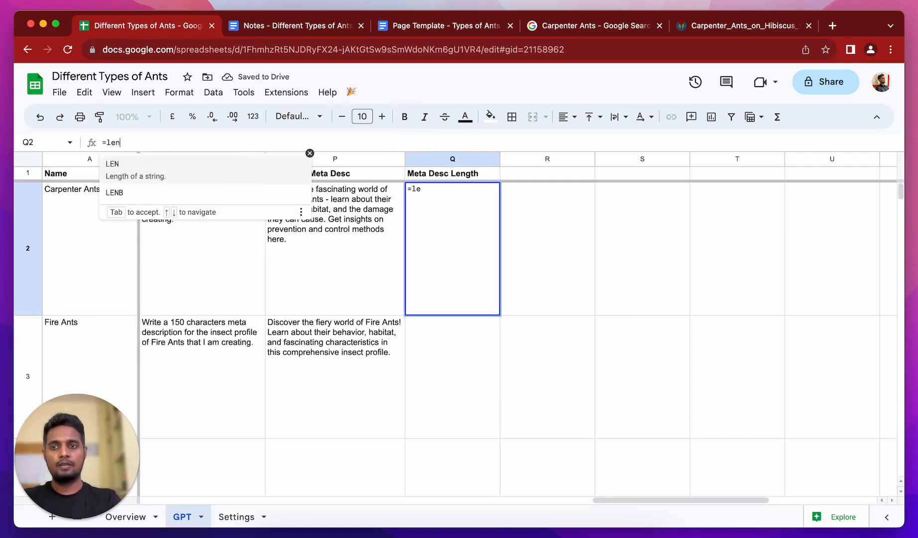
key("Tab")
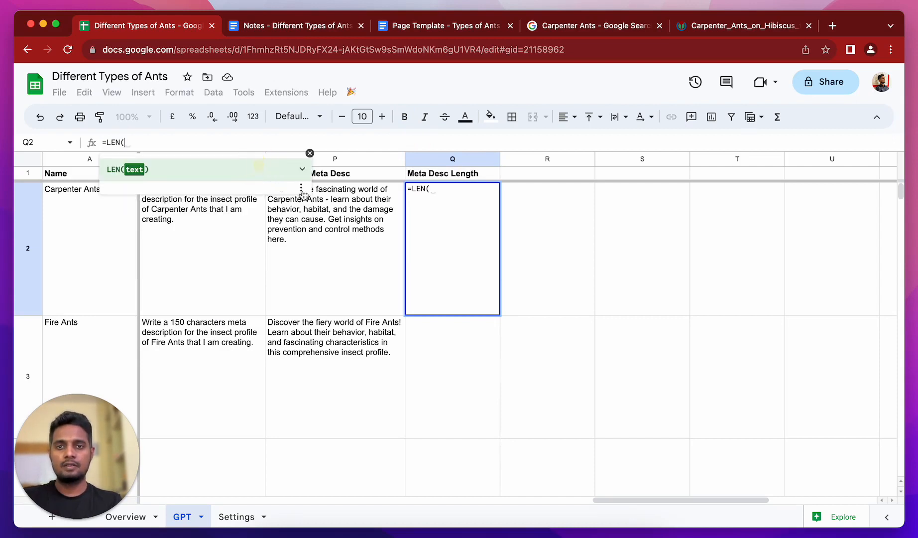
left_click(357, 241)
key("Return")
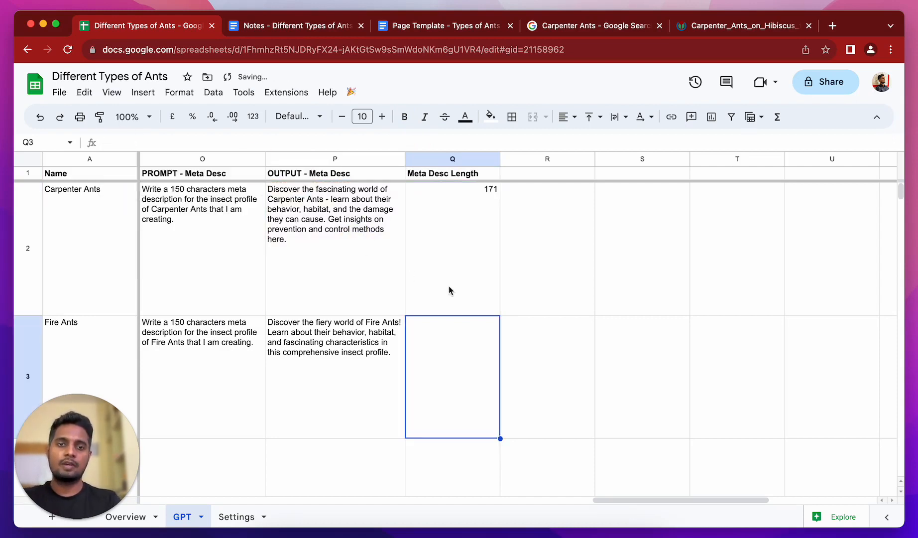
Left-align the Meta Desc Length column and fill the Q2 formula down to Q3 for Fire Ants.
left_click(476, 284)
left_click(449, 159)
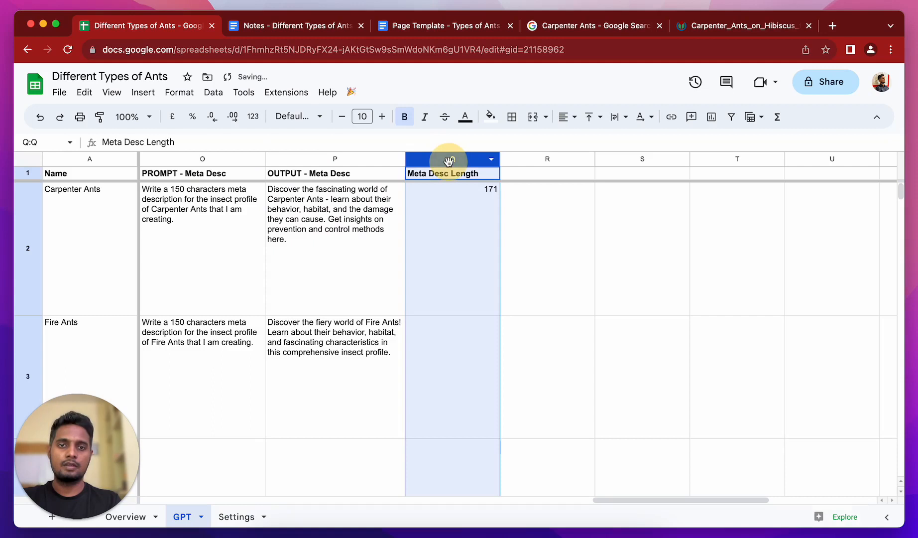
left_click(568, 116)
left_click(569, 140)
left_click(463, 274)
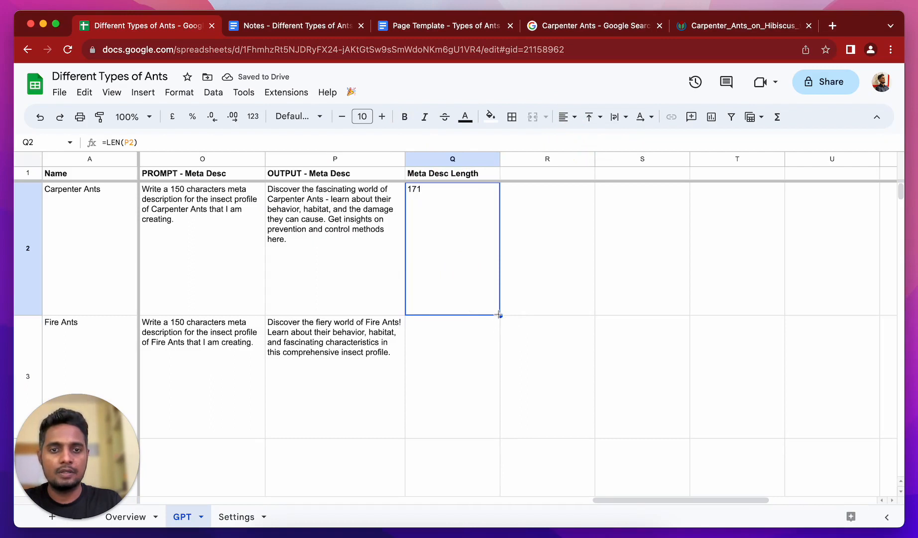
left_click_drag(499, 315, 493, 354)
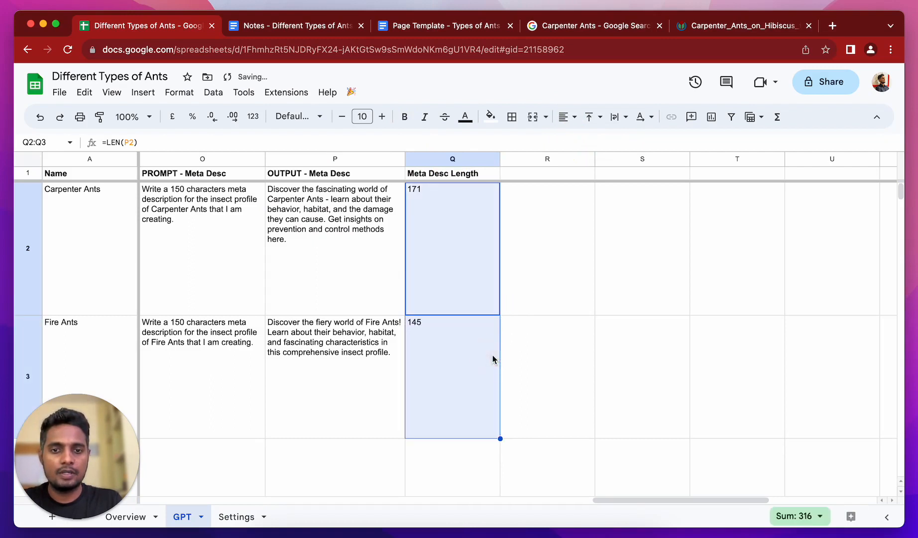
left_click(461, 220)
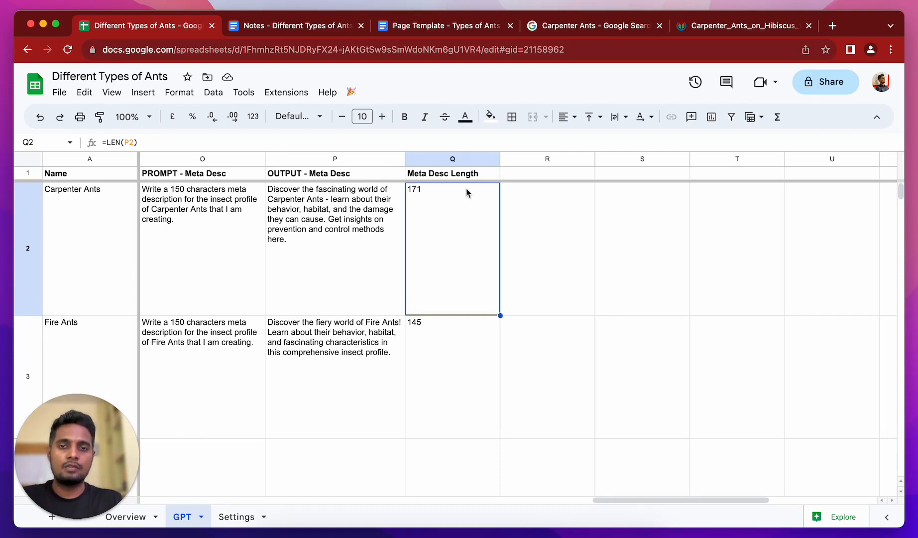
left_click(426, 345)
left_click(458, 264)
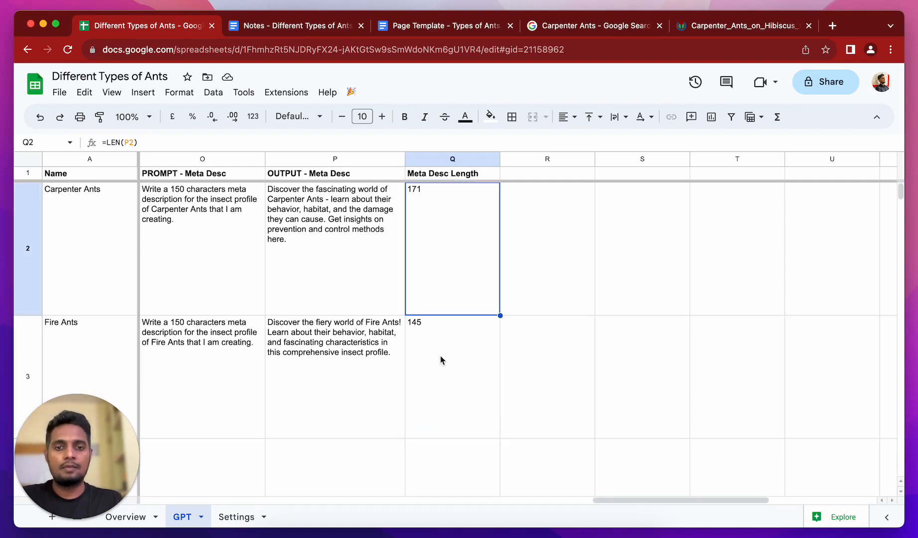
left_click(439, 362)
left_click(466, 260)
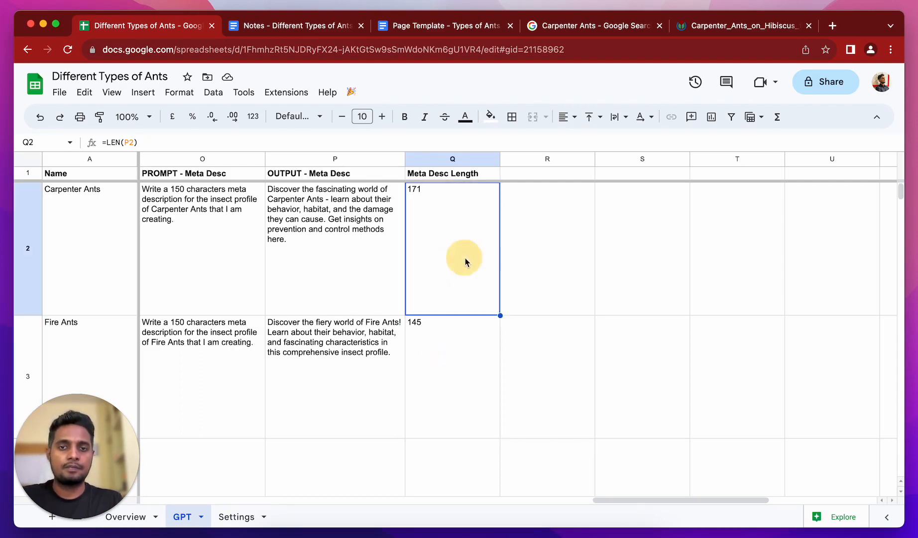
Clear the Carpenter Ants meta description in P2 and run Fetch GPT again to regenerate it.
left_click(397, 242)
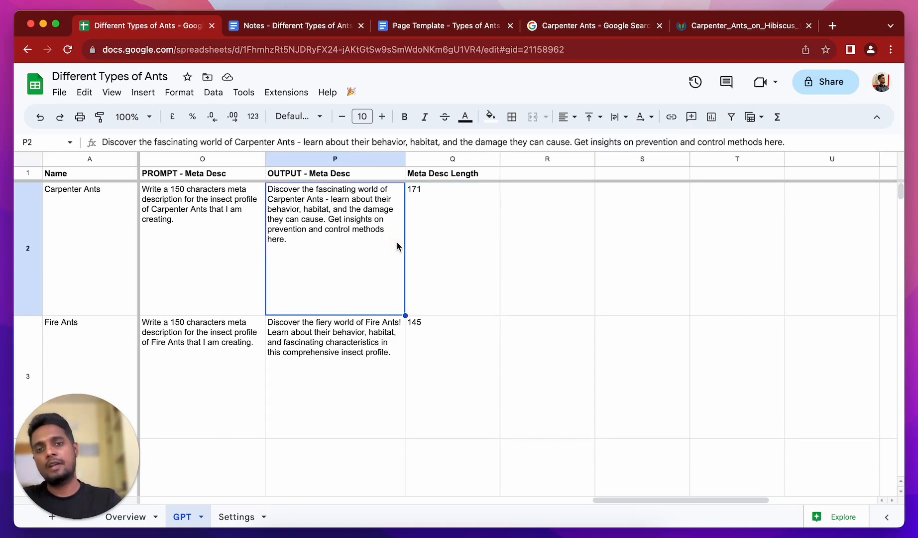
key("Delete")
left_click(545, 282)
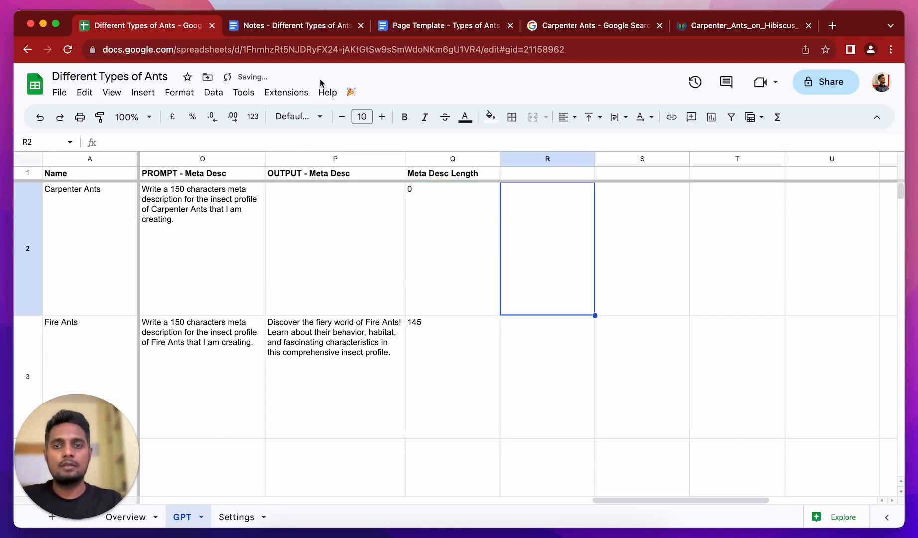
left_click(352, 92)
left_click(366, 117)
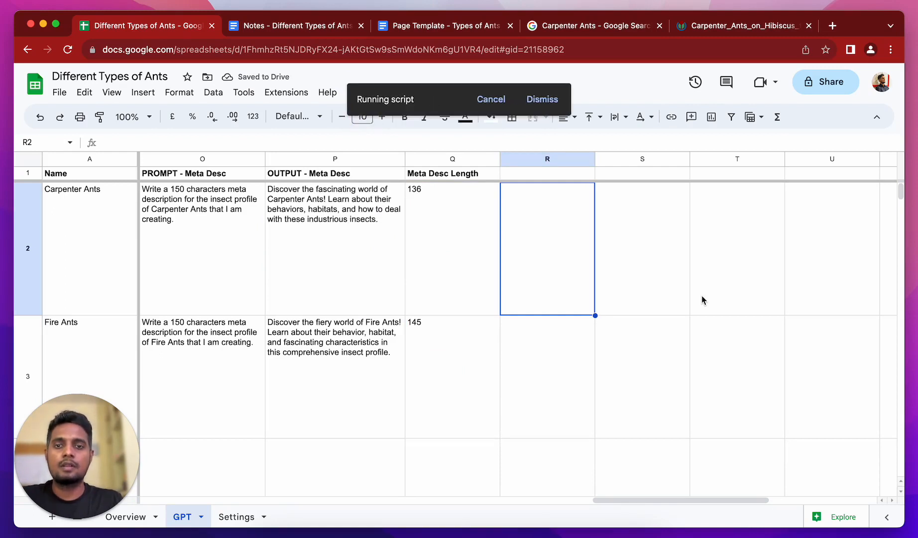
left_click(440, 238)
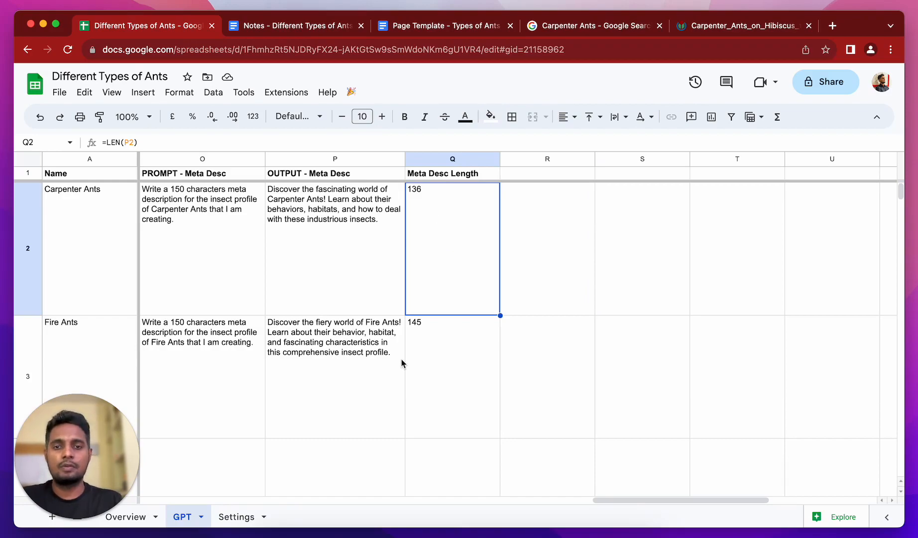
Fill the PROMPT - Appearance formula from I4 down to I21.
scroll(402, 363, "left", 5)
scroll(401, 360, "left", 10)
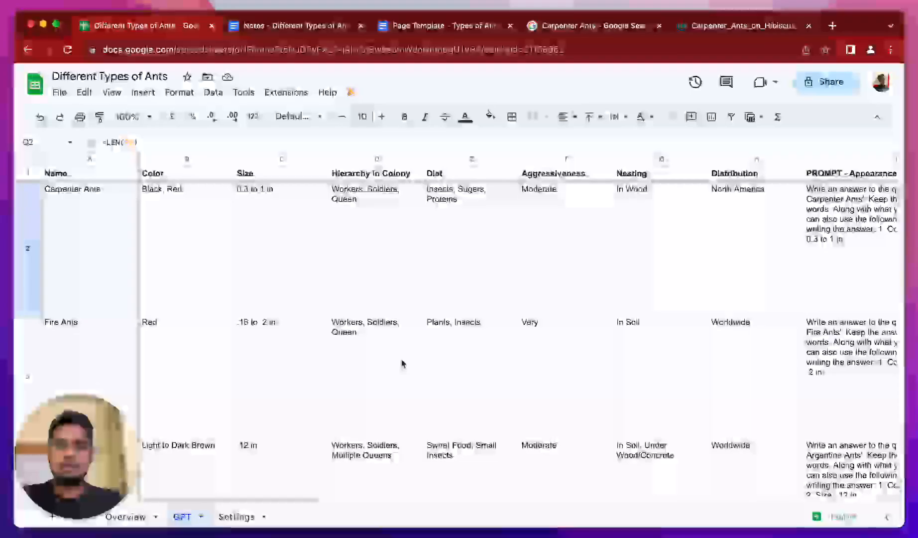
scroll(401, 359, "right", 5)
scroll(401, 363, "right", 2)
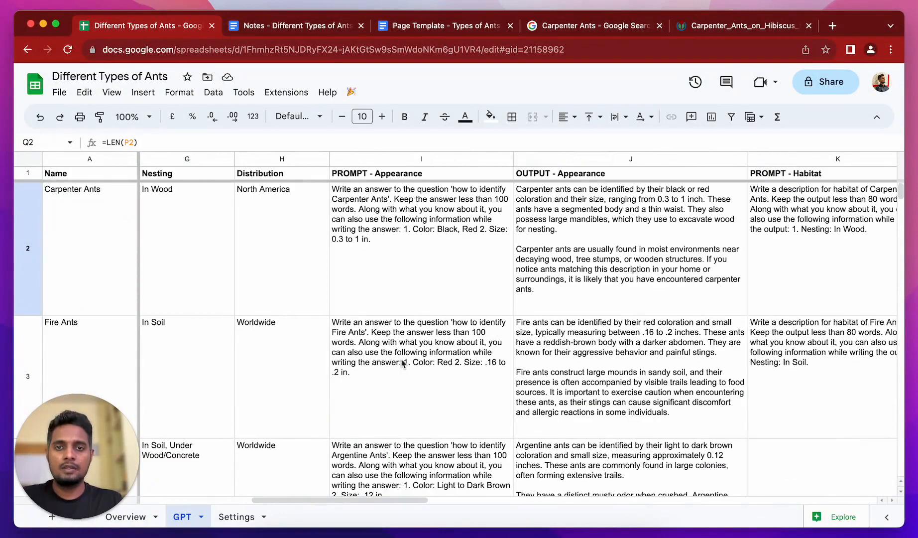
scroll(403, 363, "down", 5)
left_click(459, 233)
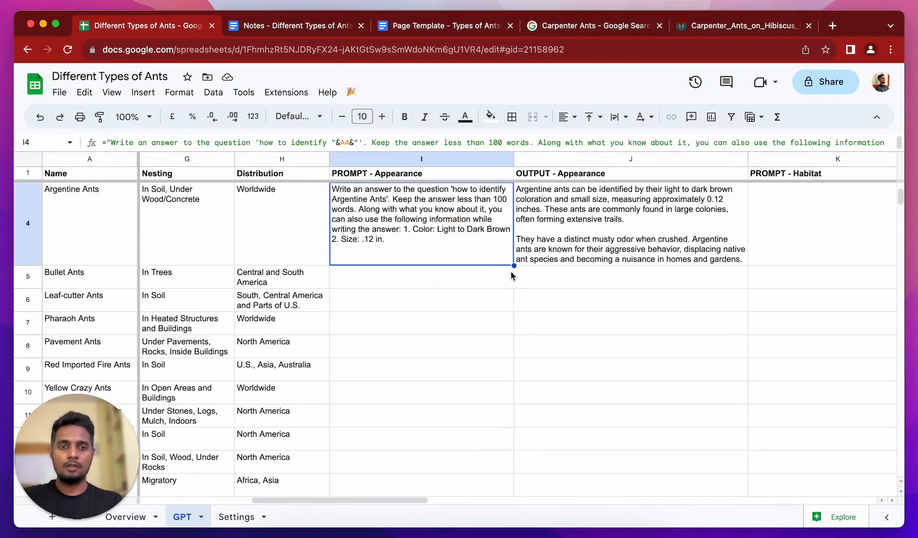
left_click_drag(513, 266, 440, 207)
Delete the surplus appearance prompts in I17:I21, below the Weaver Ants row.
left_click(448, 416)
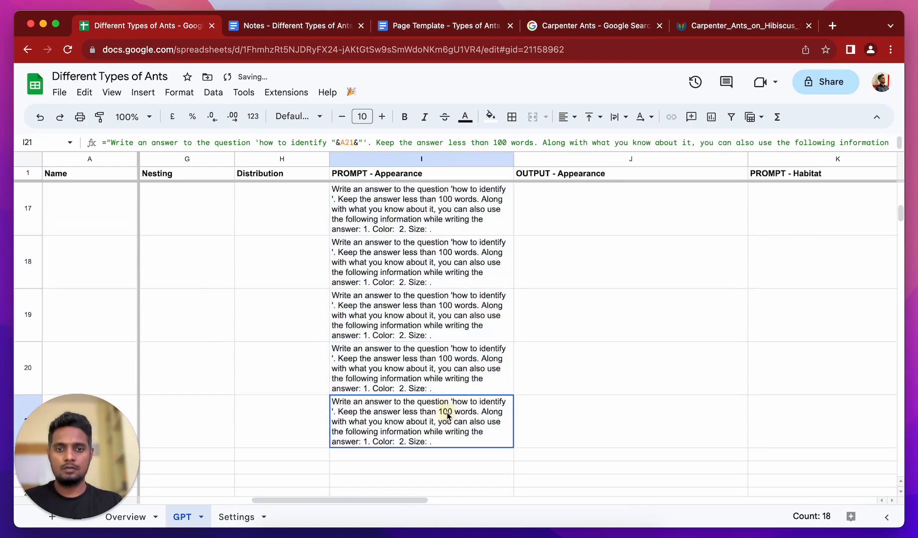
left_click_drag(448, 416, 435, 234)
key("Delete")
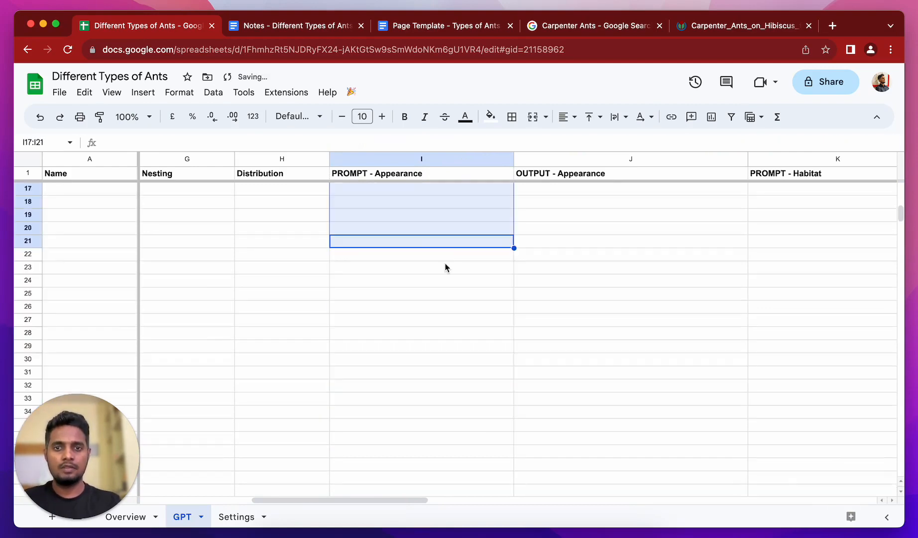
scroll(446, 268, "up", 5)
scroll(445, 268, "down", 1)
left_click(402, 401)
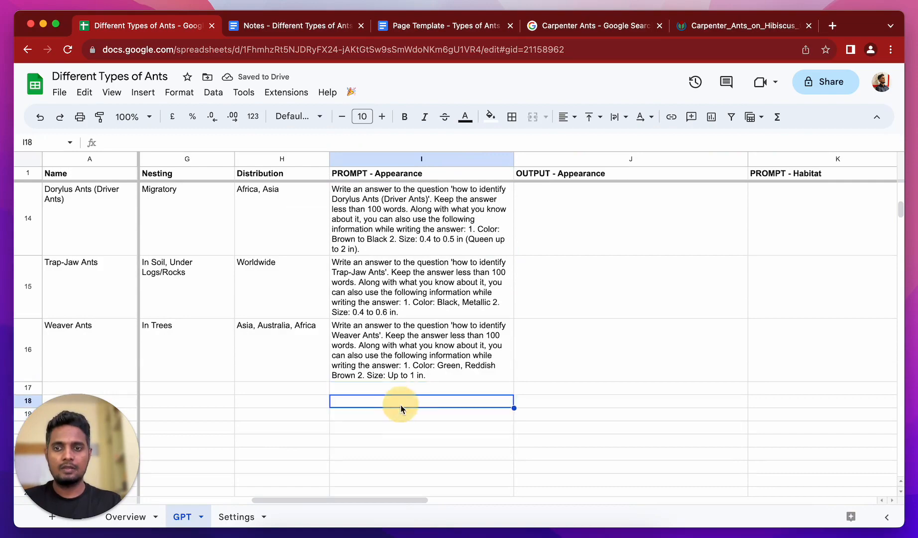
Fill the PROMPT - Habitat formula from K3 down to K16, the Weaver Ants row.
left_click(133, 116)
left_click(128, 141)
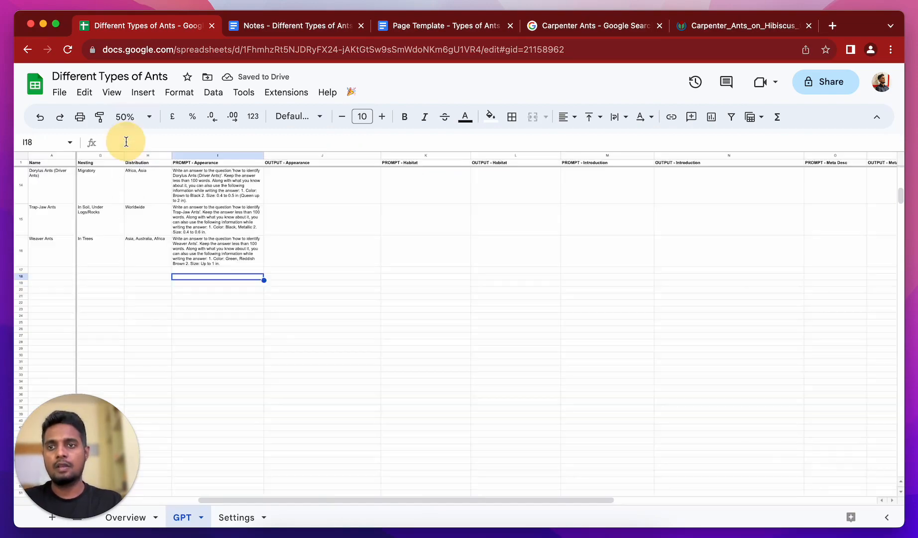
scroll(254, 327, "up", 5)
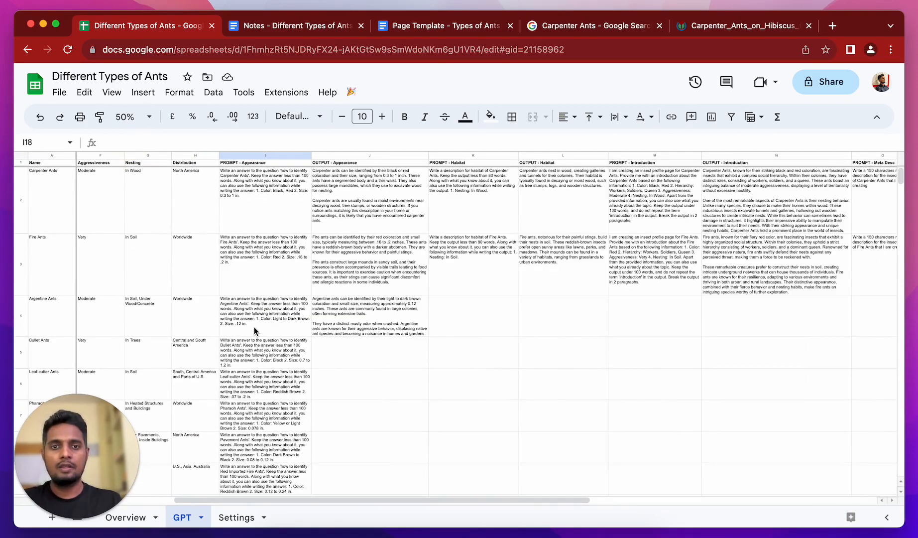
left_click(492, 279)
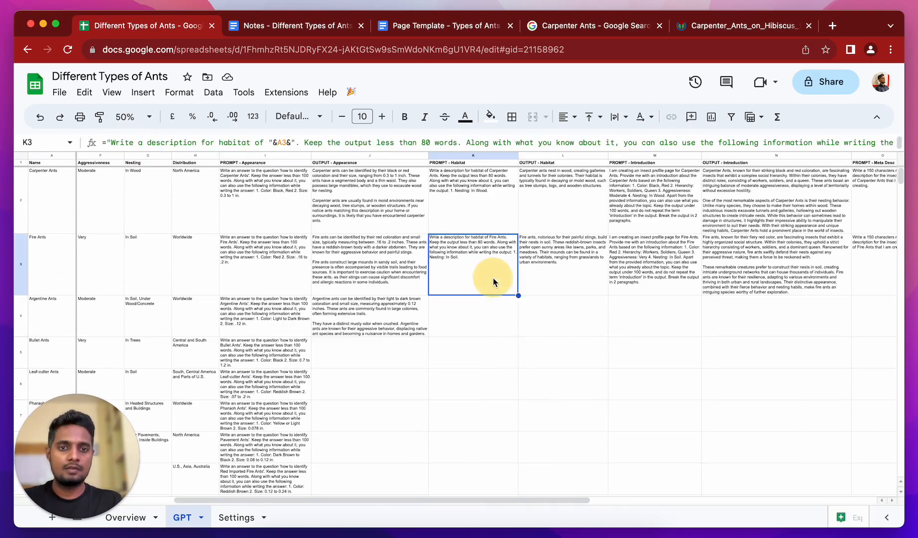
left_click_drag(518, 295, 501, 493)
scroll(502, 494, "down", 5)
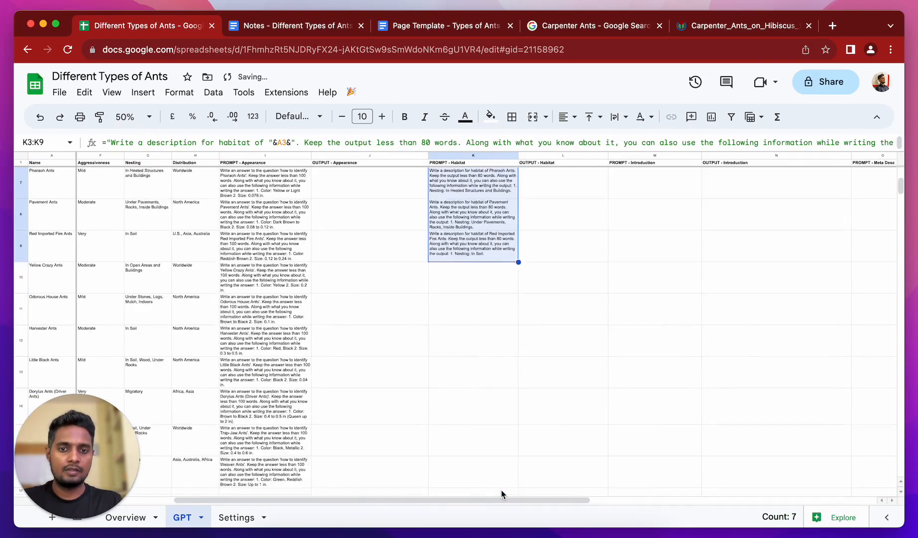
scroll(502, 493, "left", 1)
scroll(573, 301, "down", 1)
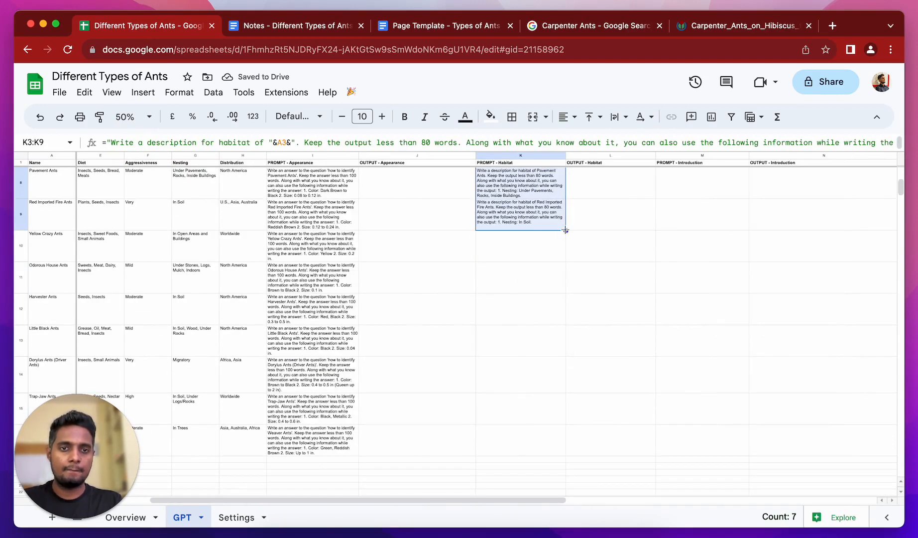
left_click_drag(566, 230, 551, 435)
scroll(551, 435, "right", 1)
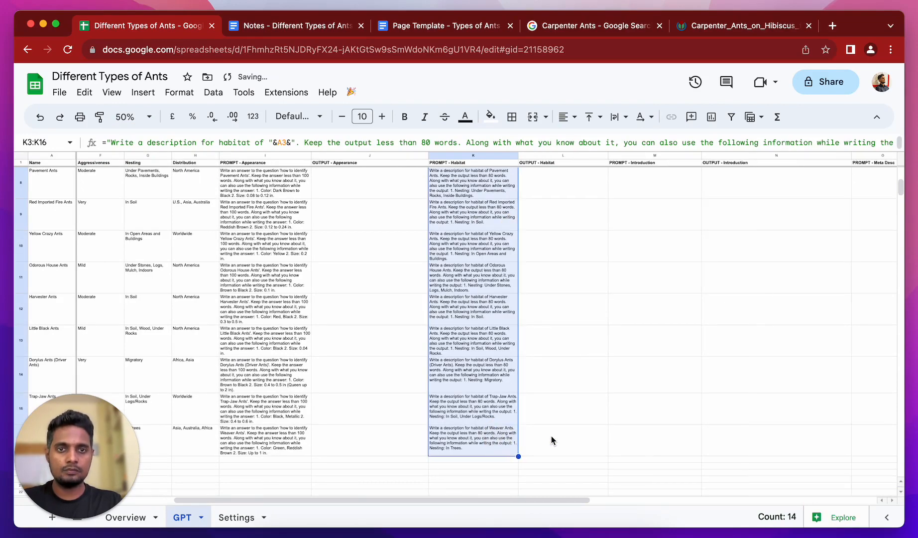
Fill the PROMPT - Introduction formula from M3 down to M16, the Weaver Ants row.
scroll(551, 436, "up", 5)
left_click(664, 286)
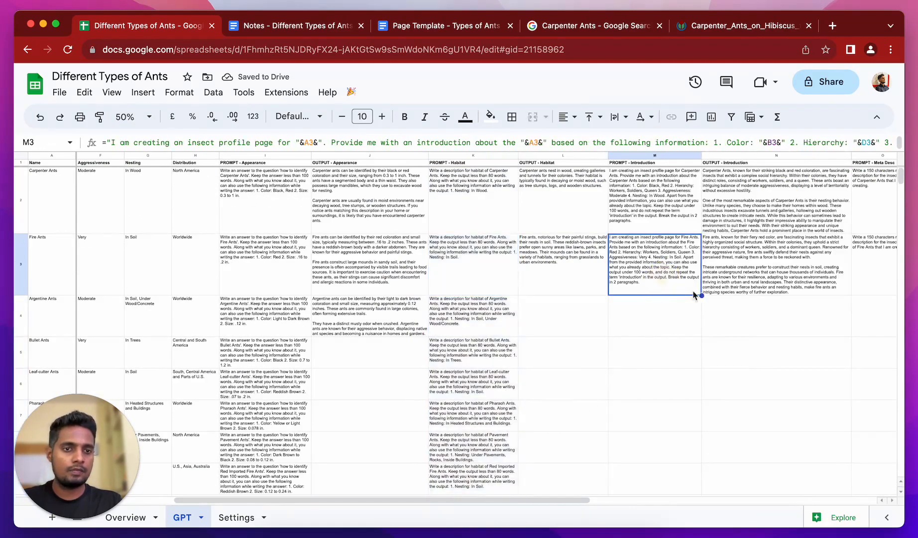
left_click_drag(700, 294, 698, 508)
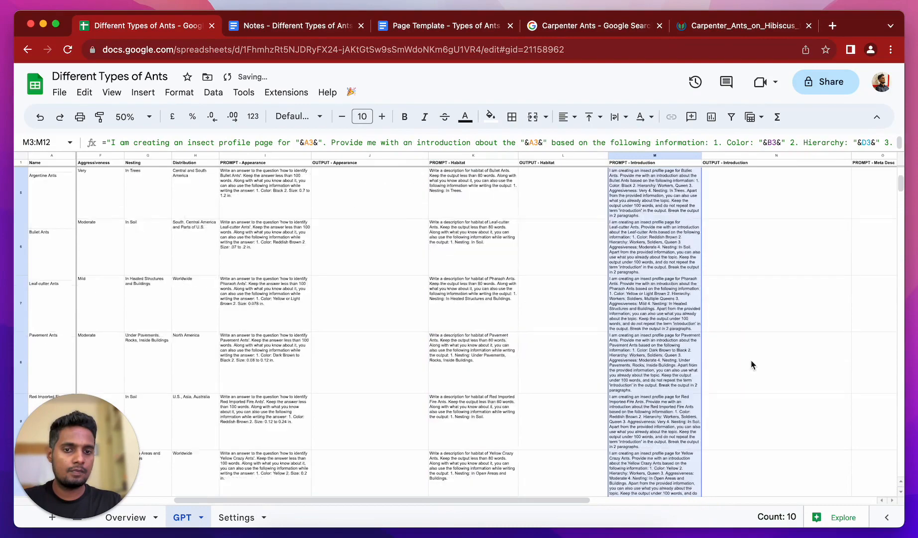
scroll(751, 359, "down", 10)
scroll(751, 360, "left", 1)
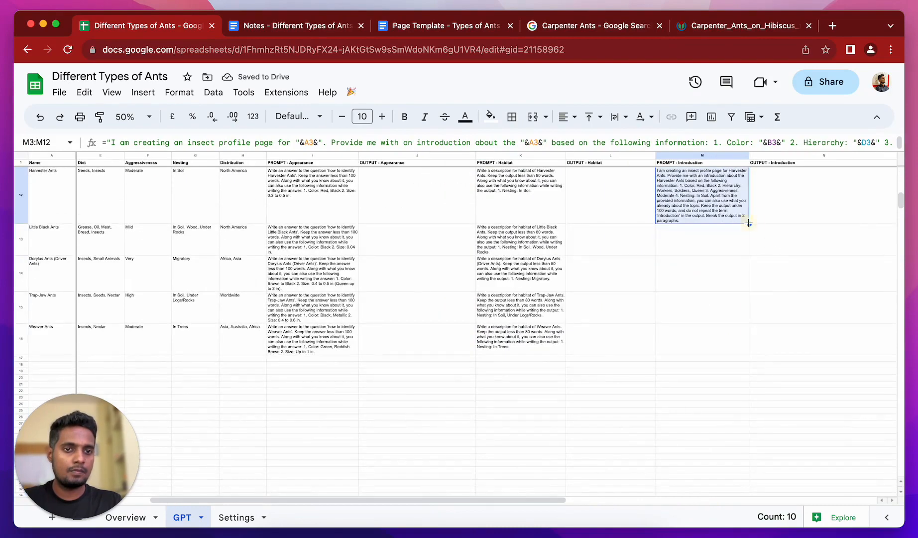
left_click_drag(748, 223, 750, 326)
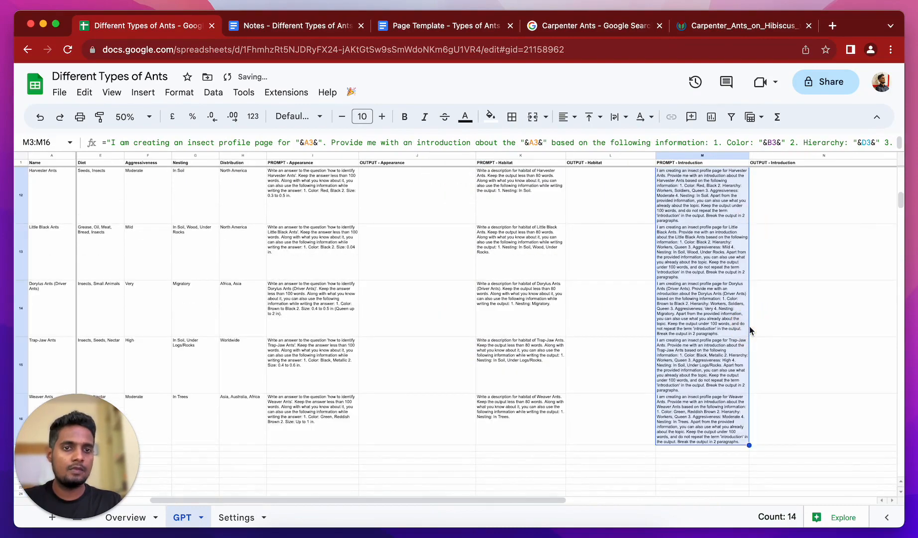
Fill the PROMPT - Meta Desc formula from O3 down to O16, the Weaver Ants row.
scroll(749, 326, "right", 3)
scroll(749, 326, "up", 10)
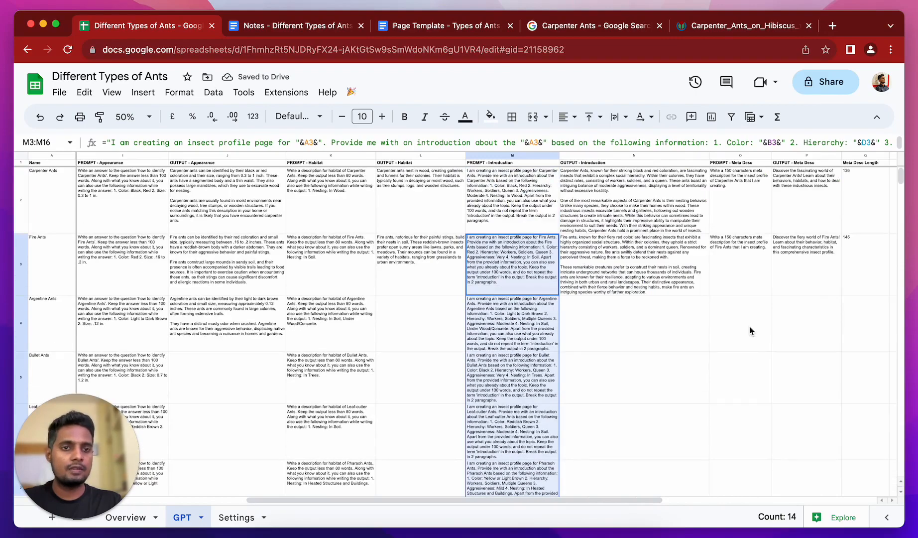
scroll(749, 326, "right", 2)
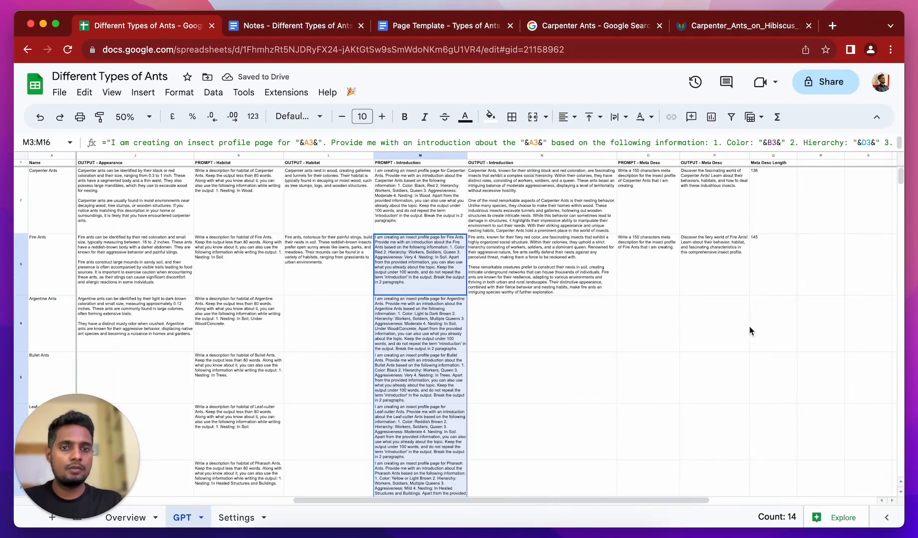
left_click(652, 261)
left_click_drag(679, 294, 672, 468)
scroll(672, 468, "down", 1)
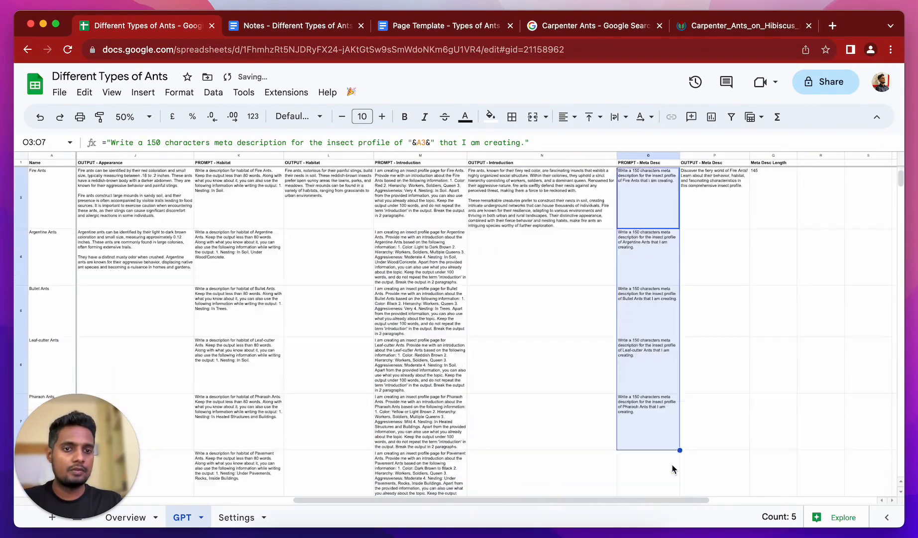
scroll(685, 394, "down", 4)
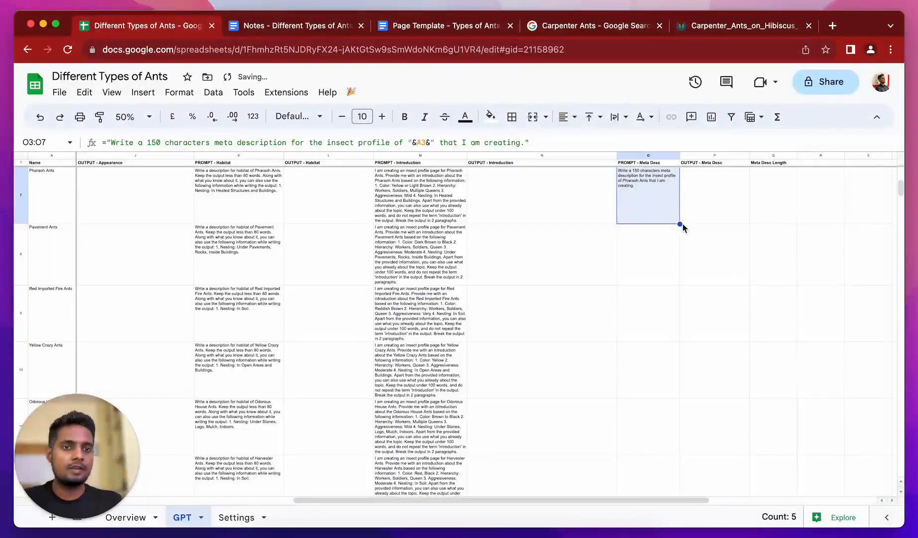
left_click_drag(679, 223, 670, 433)
scroll(670, 433, "down", 5)
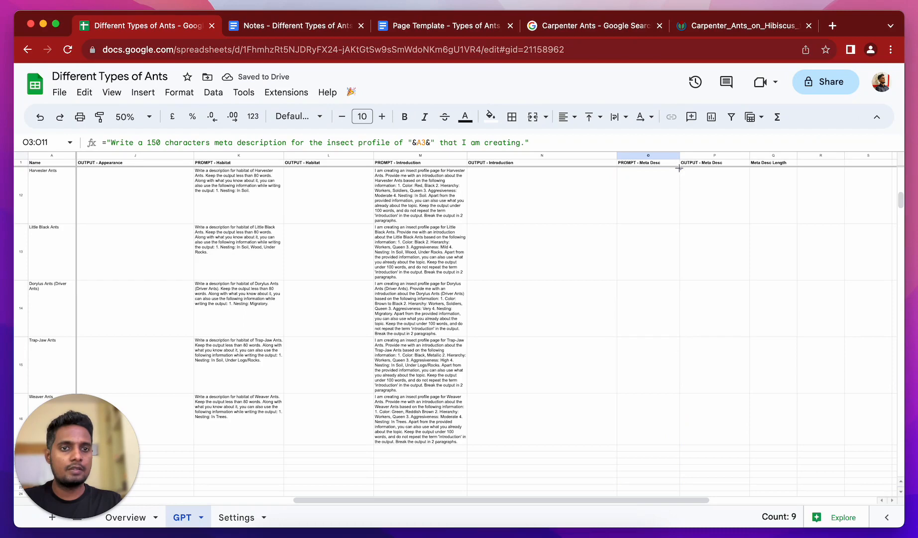
left_click_drag(679, 168, 656, 418)
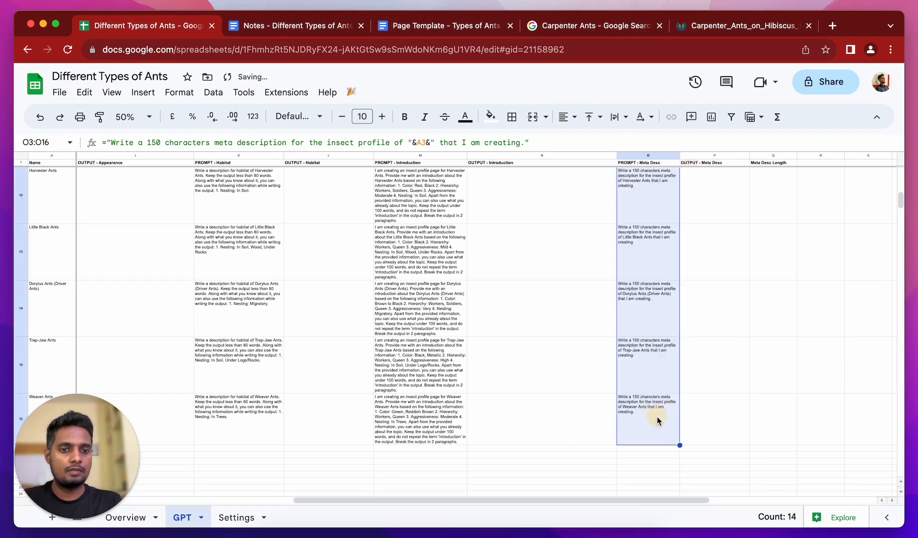
Run Fetch GPT to generate the missing outputs for all the ant rows.
left_click(723, 430)
scroll(723, 430, "up", 10)
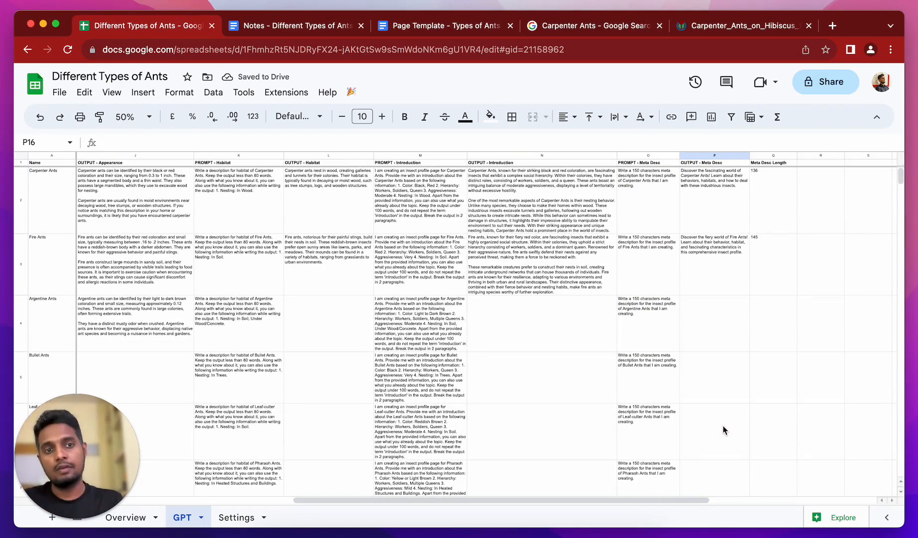
left_click(351, 93)
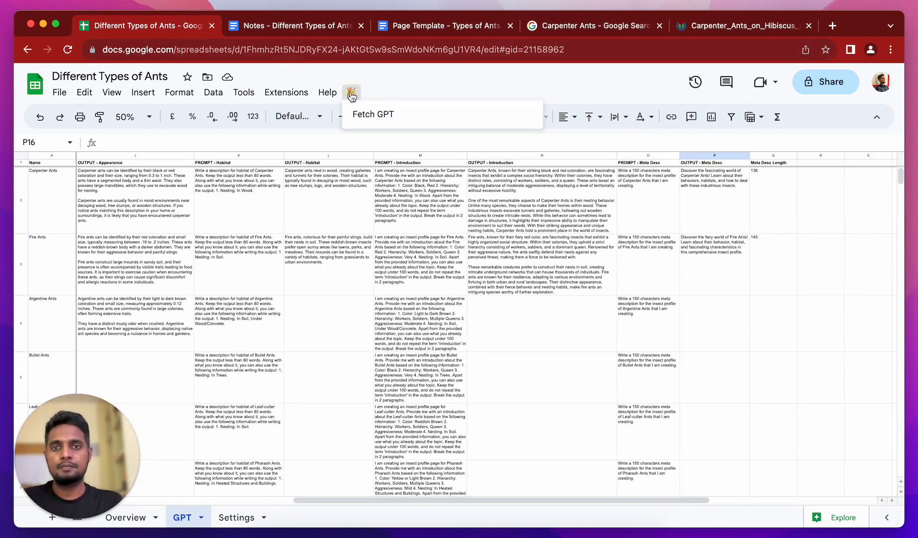
left_click(373, 114)
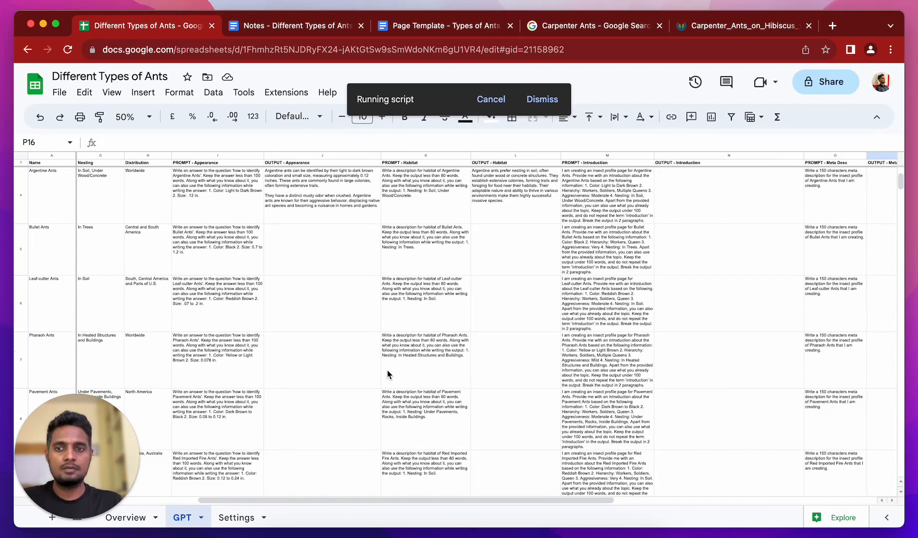
On the Overview sheet, fill the Appearance and Habitat formulas from I2:J2 down to row 1000.
left_click(149, 518)
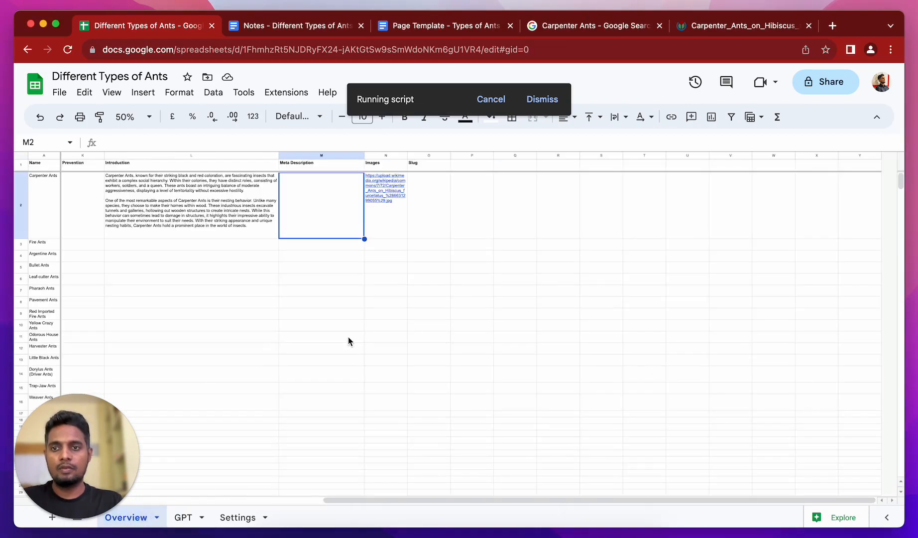
scroll(348, 337, "left", 10)
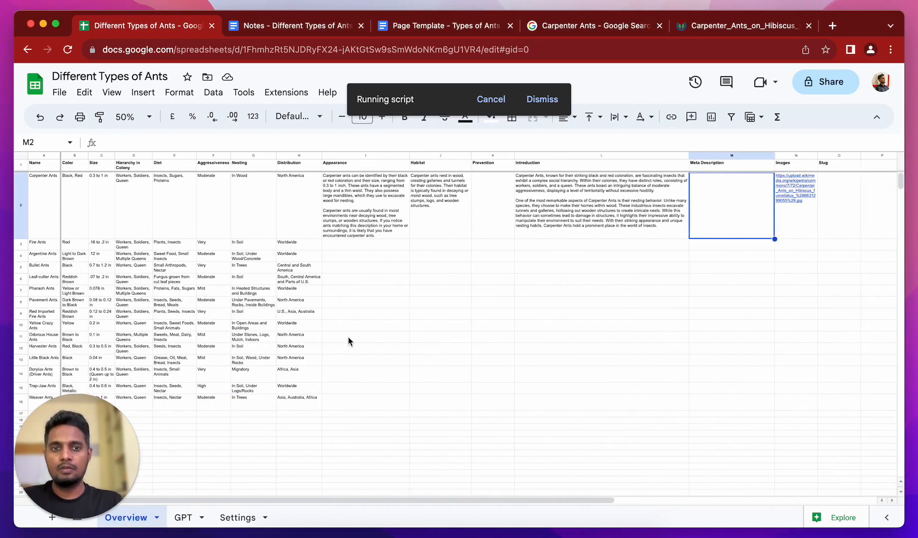
left_click(129, 117)
left_click(130, 197)
scroll(432, 248, "right", 5)
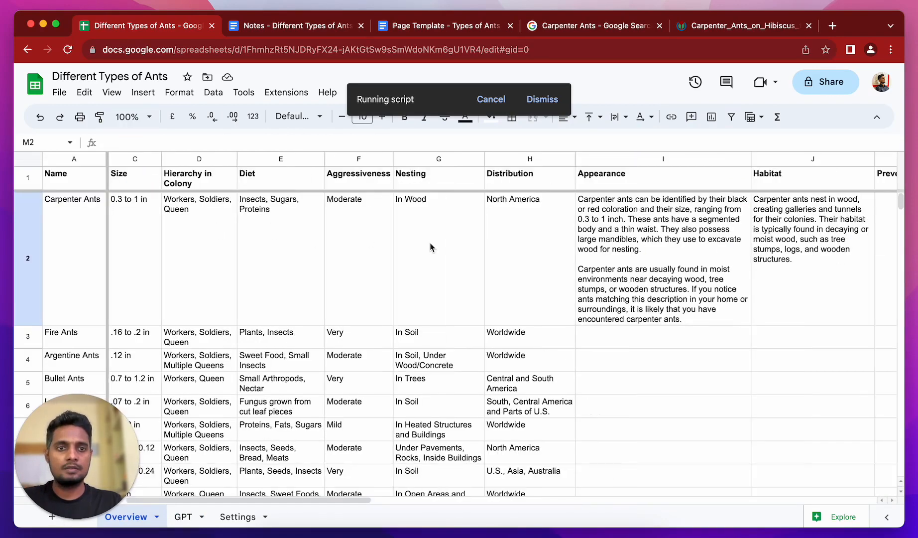
left_click(394, 274)
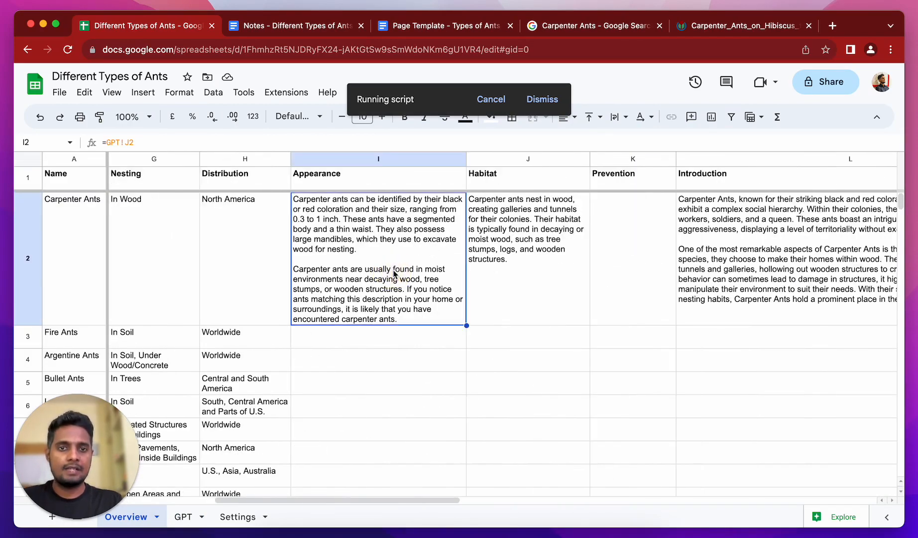
left_click_drag(393, 274, 493, 274)
key("ctrl+shift+Down")
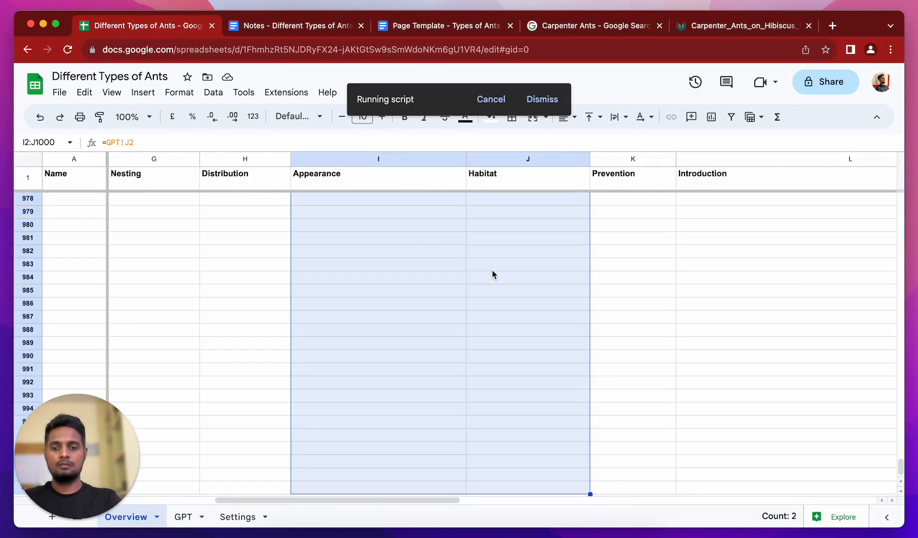
key("ctrl+d")
key("ctrl+Up")
key("Down")
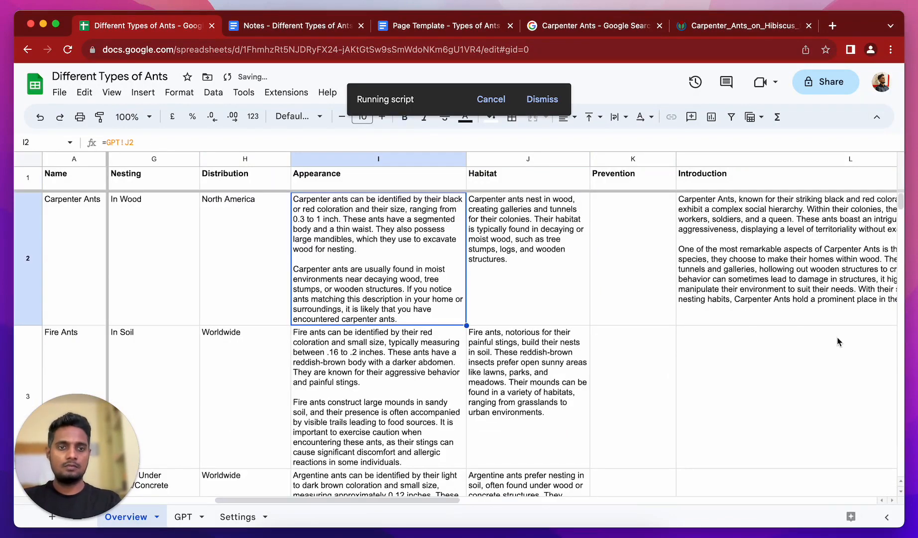
Fill the Introduction formula on the Overview sheet from L2 down to L1000.
scroll(838, 342, "right", 10)
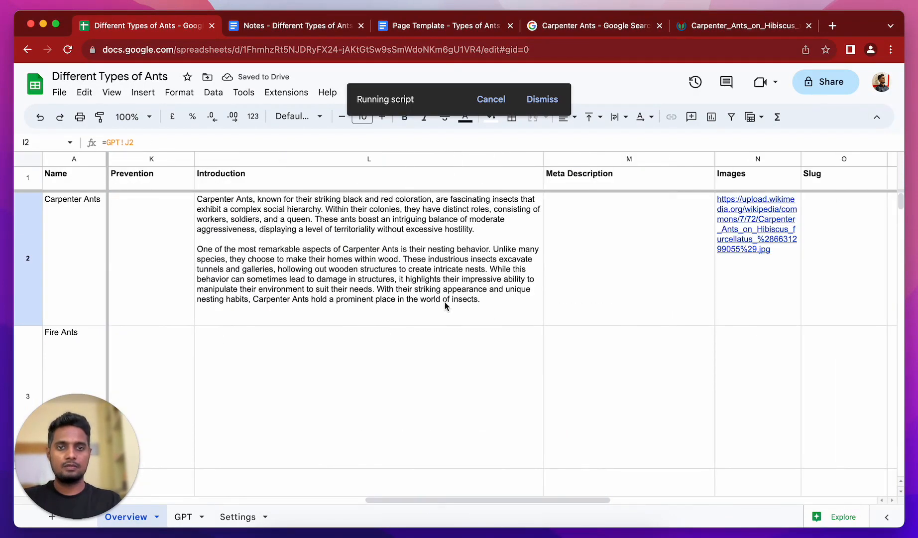
left_click(444, 303)
key("ctrl+shift+Down")
key("ctrl+d")
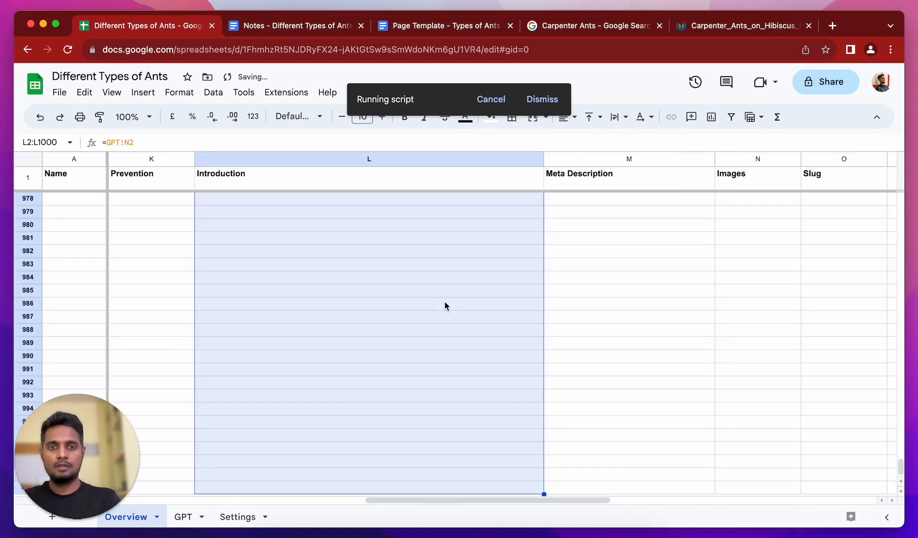
key("ctrl+Up")
key("Down")
key("Right")
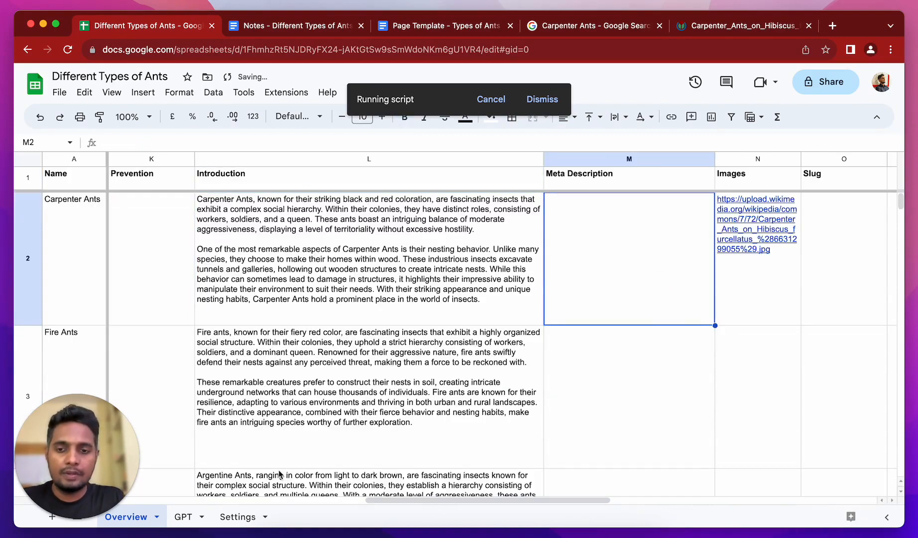
Locate the meta description output column on the GPT sheet and link it in Overview cell M2 with the formula =GPT!P2.
left_click(185, 516)
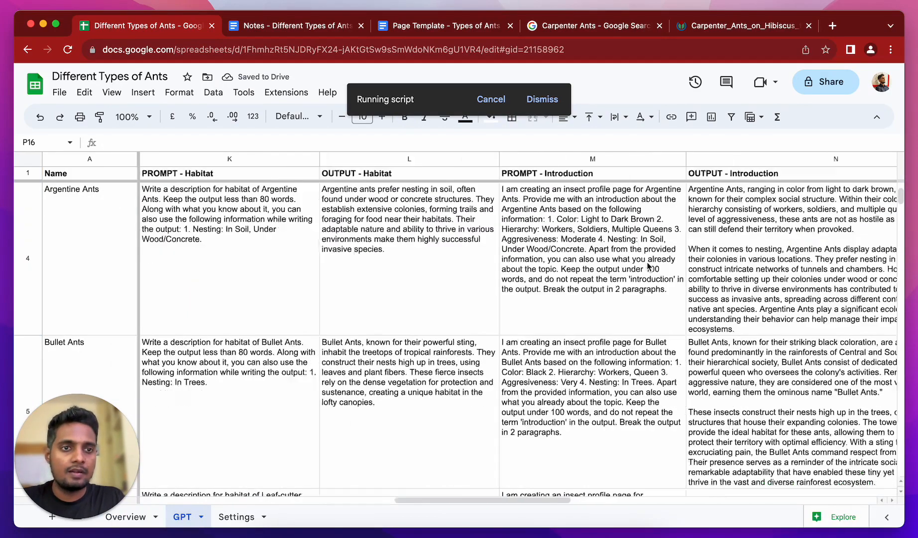
scroll(648, 267, "right", 10)
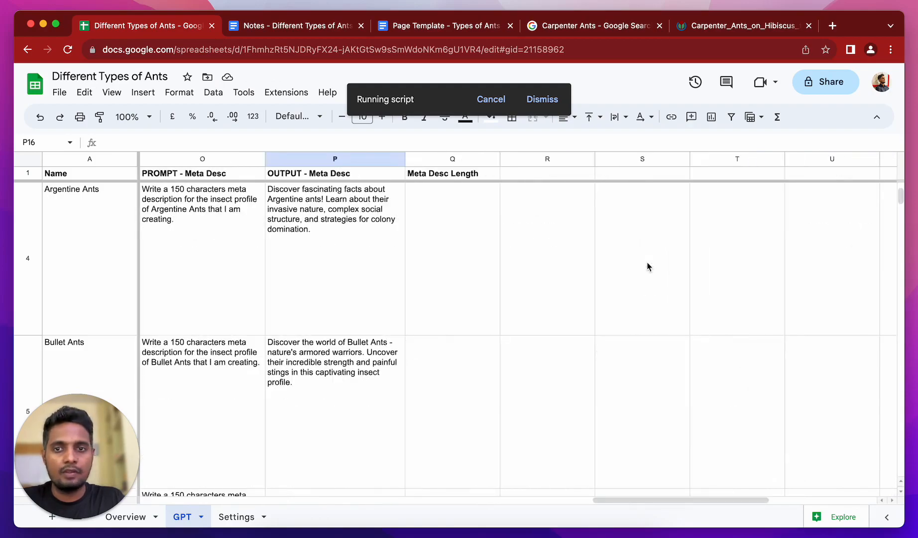
scroll(623, 287, "left", 10)
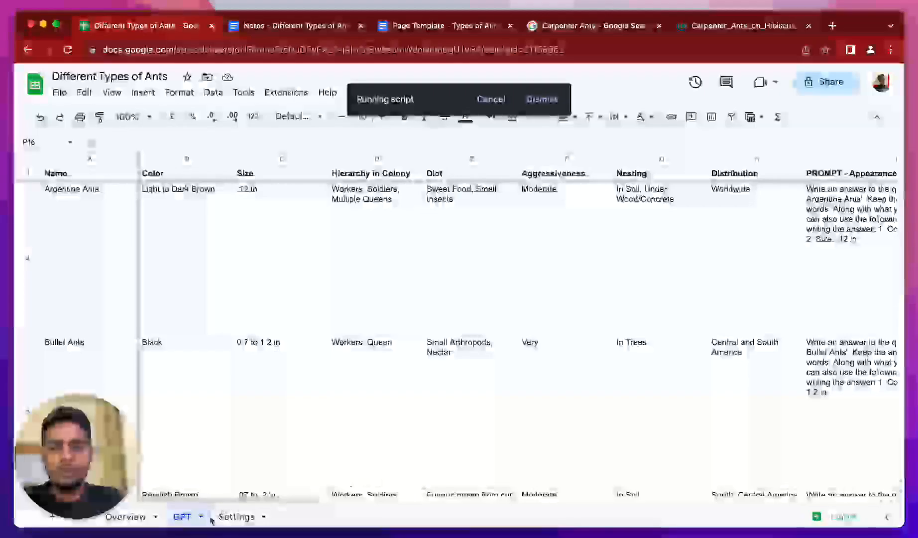
left_click(144, 520)
left_click(458, 277)
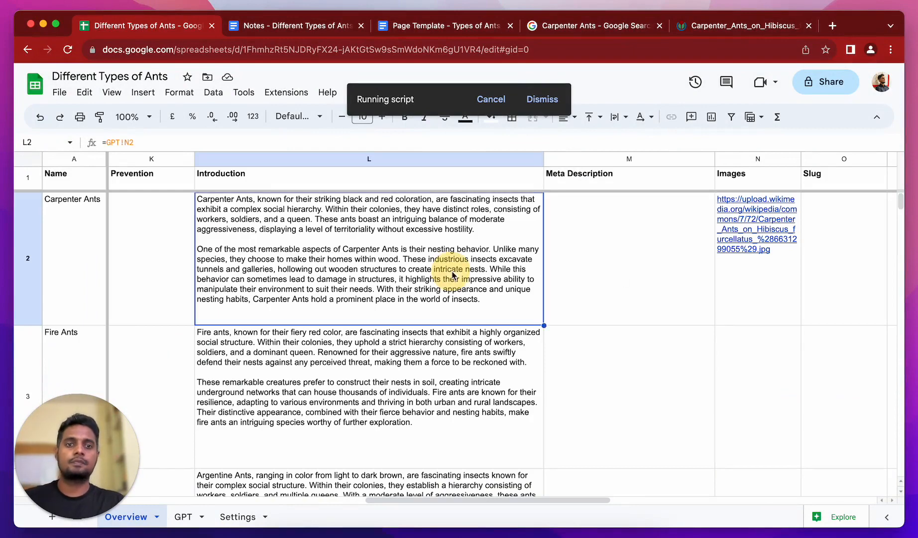
left_click_drag(543, 325, 617, 319)
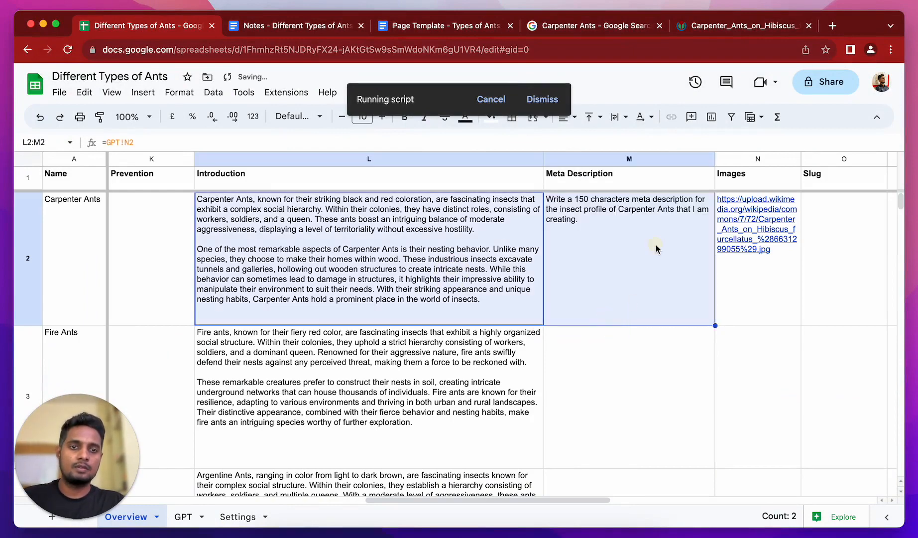
left_click(656, 245)
left_click(129, 143)
key("BackSpace")
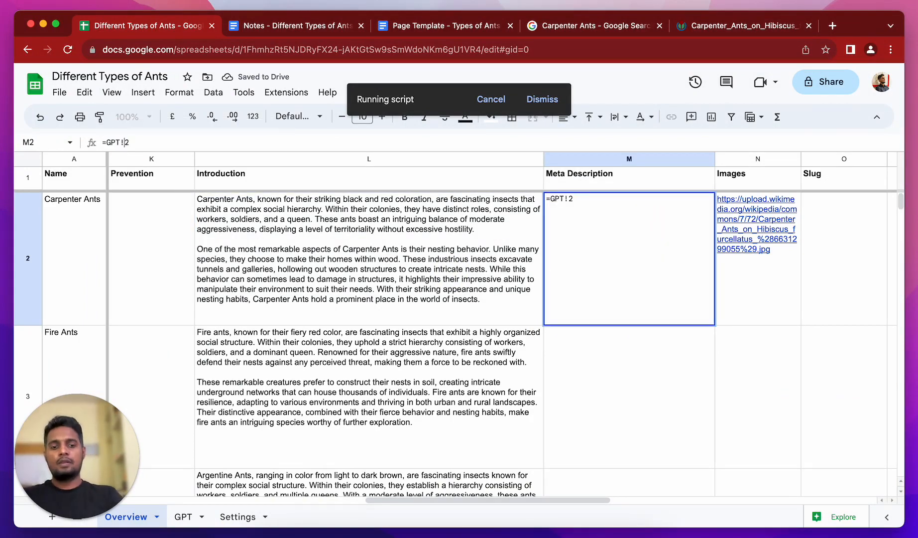
type("P")
key("Return")
left_click(659, 209)
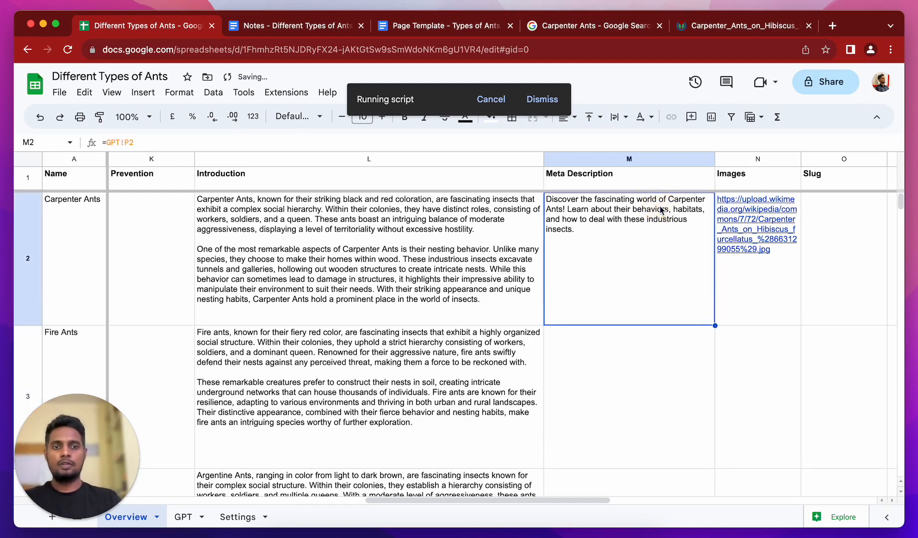
Fill the Meta Description formula on the Overview sheet from M2 down to M1000 and check the filled rows.
key("super+shift+Down")
scroll(634, 374, "up", 20)
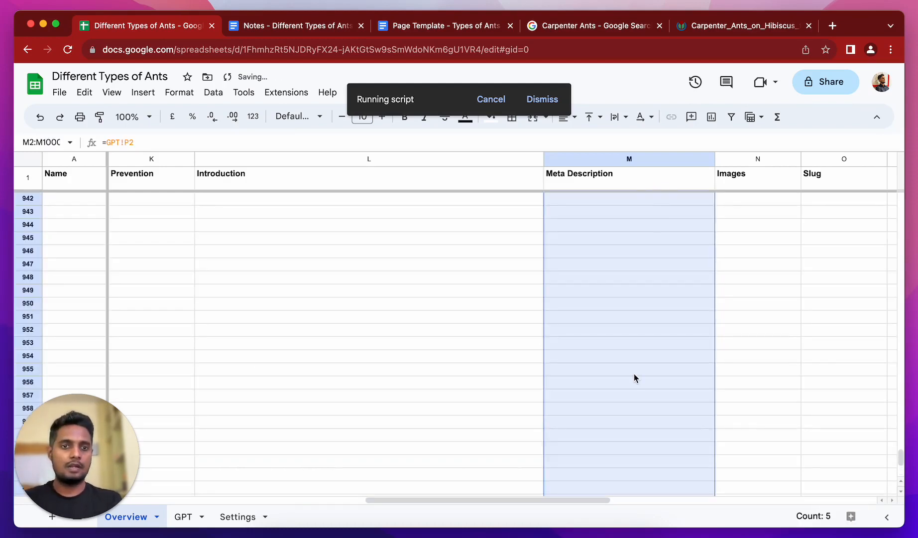
key("Up")
key("Down")
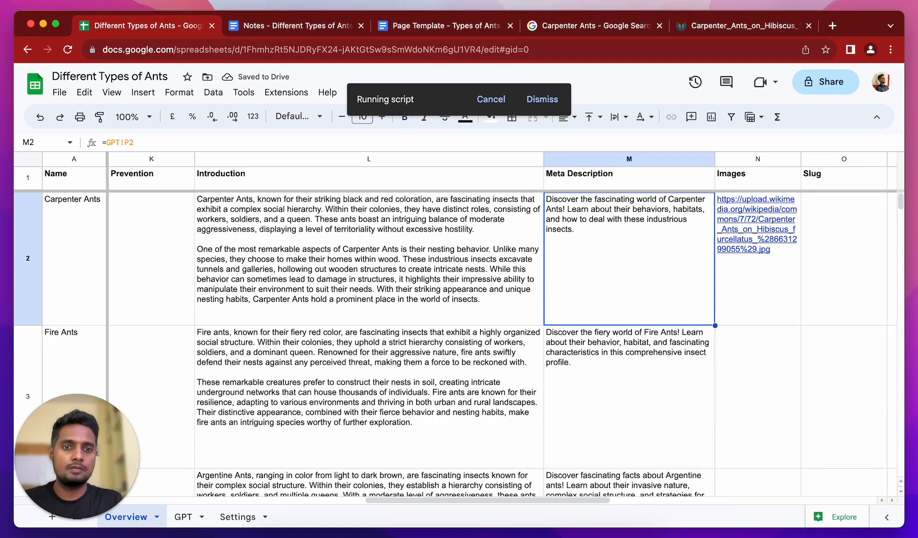
scroll(684, 469, "down", 5)
scroll(684, 472, "down", 5)
scroll(684, 472, "left", 2)
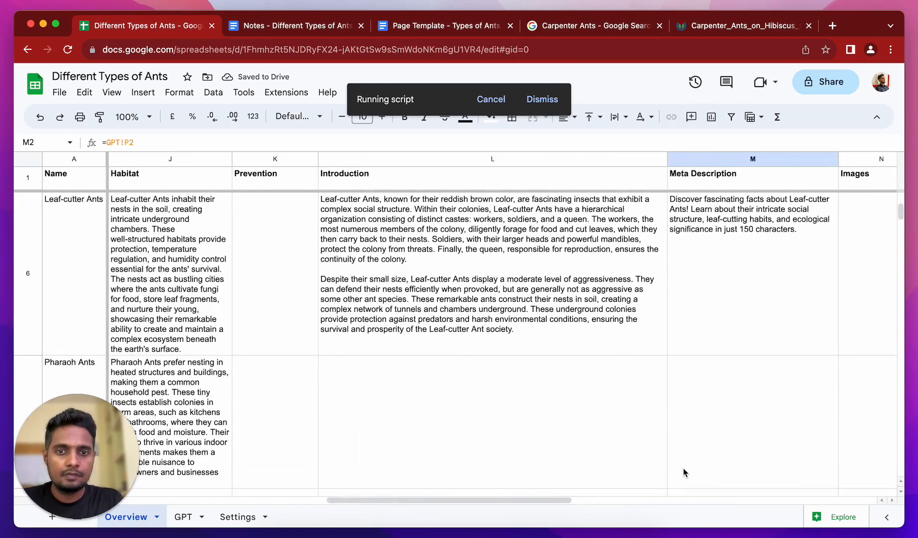
scroll(684, 472, "down", 4)
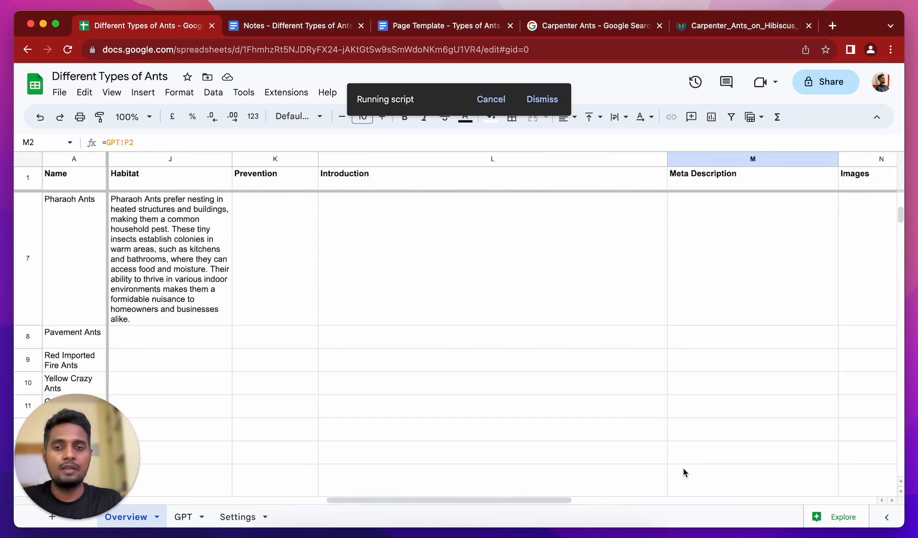
scroll(685, 472, "right", 2)
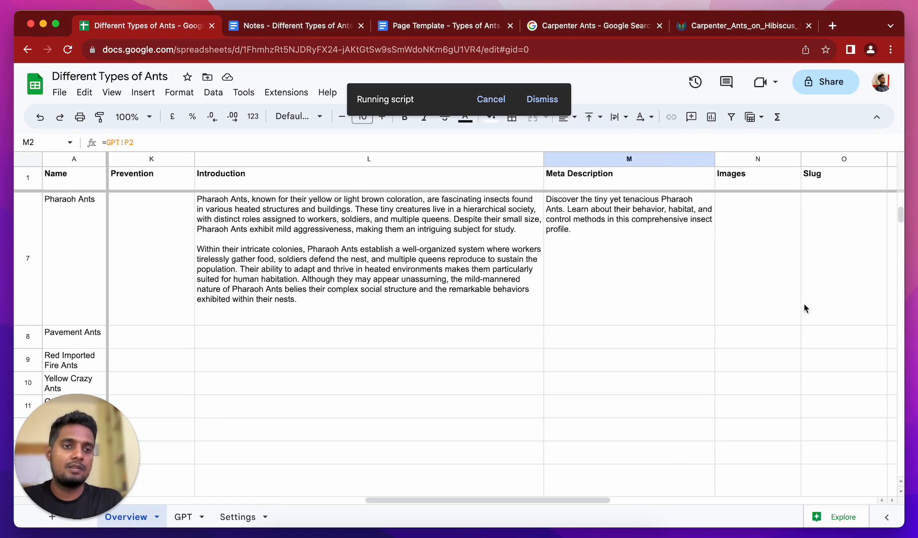
Widen the Slug column on the Overview sheet and select its first data cell, O2.
scroll(805, 305, "right", 3)
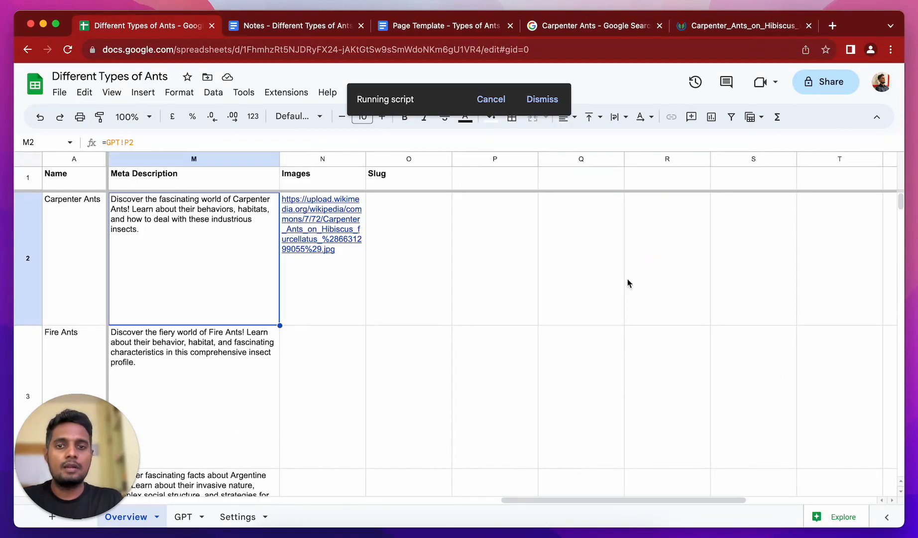
left_click_drag(451, 160, 507, 163)
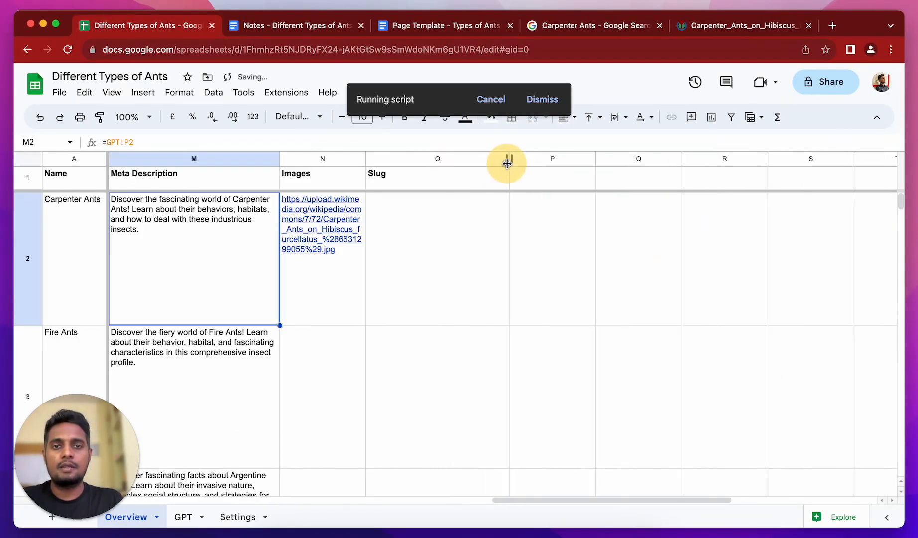
left_click(491, 264)
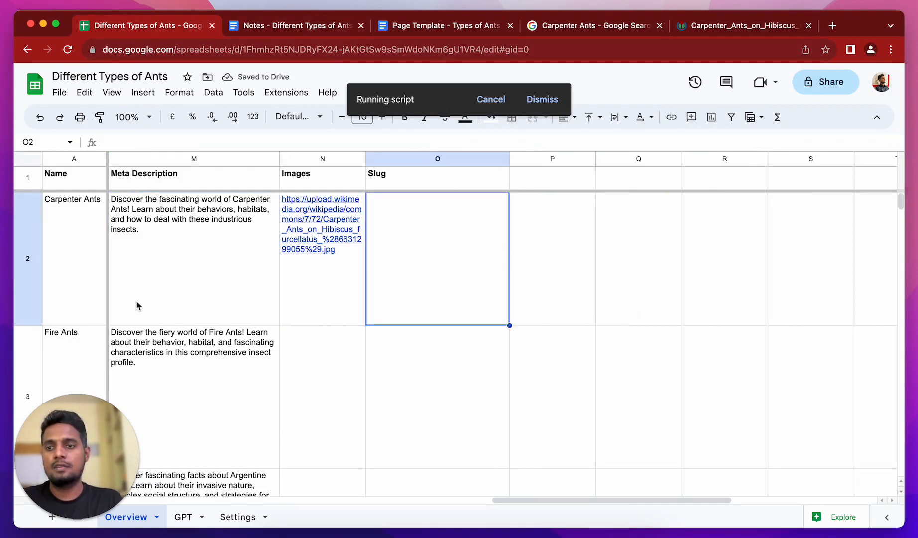
Copy the Slugify formula from the required formula section of the Notes document.
left_click(348, 26)
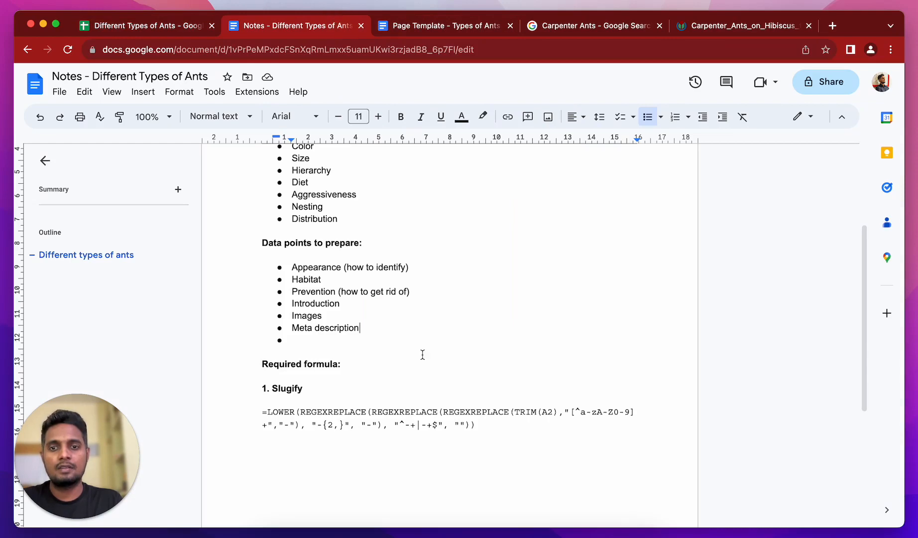
left_click_drag(479, 424, 256, 416)
key("ctrl+c")
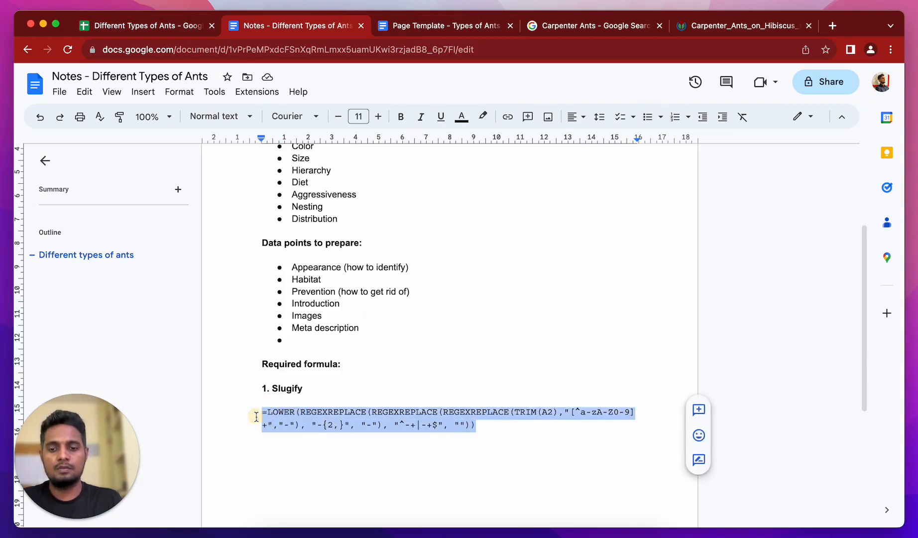
left_click(557, 438)
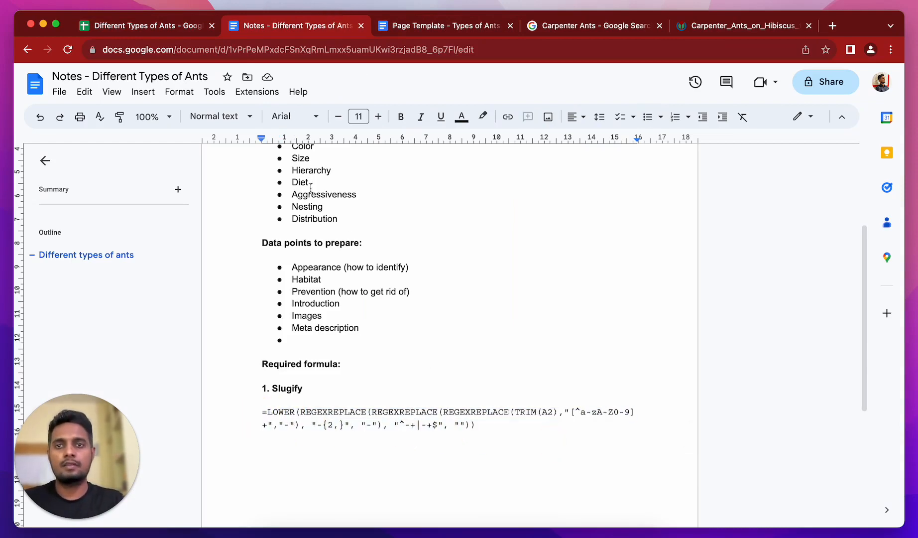
Return to the Overview sheet and examine the ant names in column A, which serve as the source for the slugs.
left_click(150, 31)
scroll(432, 344, "left", 5)
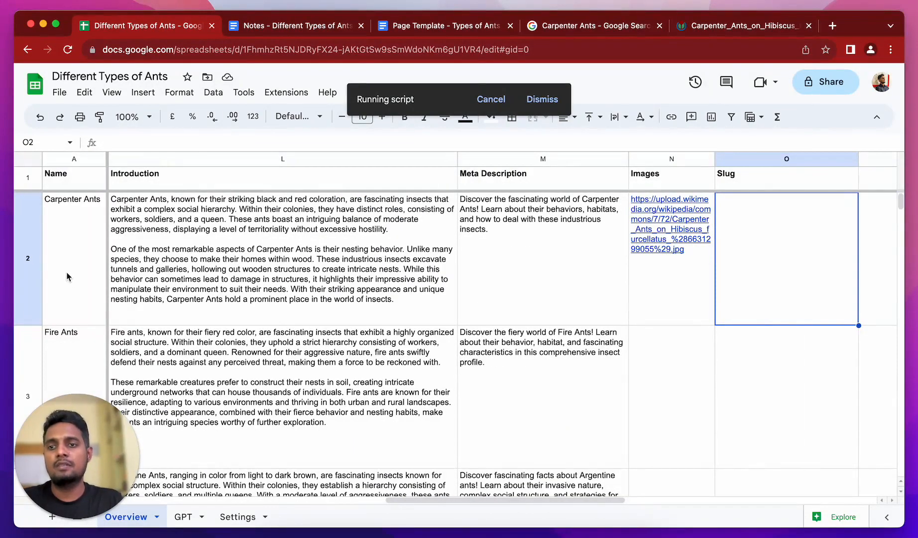
left_click(68, 253)
scroll(69, 244, "down", 10)
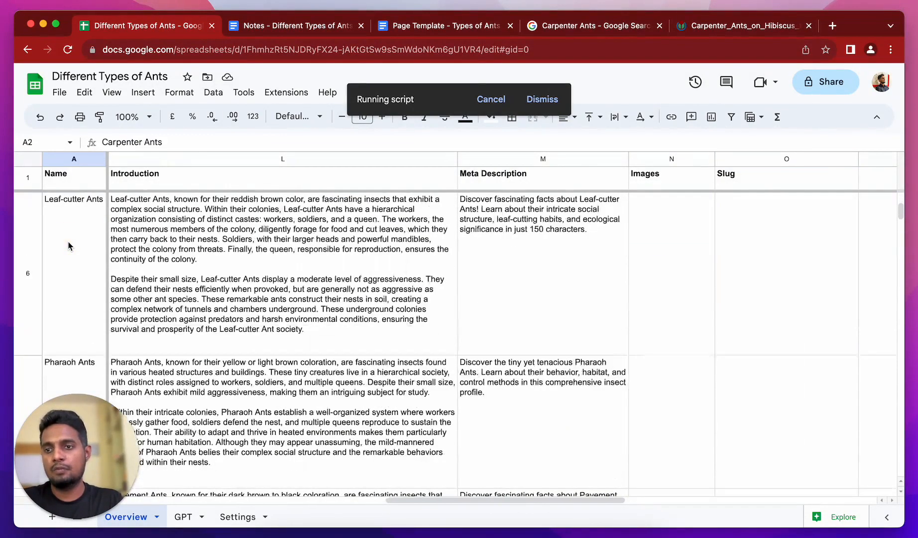
scroll(69, 245, "down", 10)
scroll(70, 246, "left", 2)
scroll(70, 246, "up", 20)
scroll(70, 246, "left", 1)
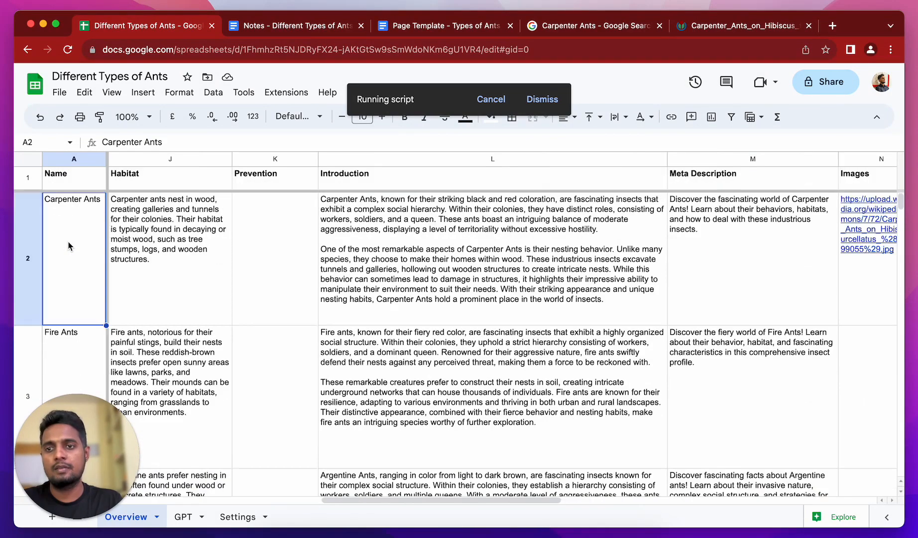
scroll(526, 238, "right", 5)
scroll(527, 237, "left", 2)
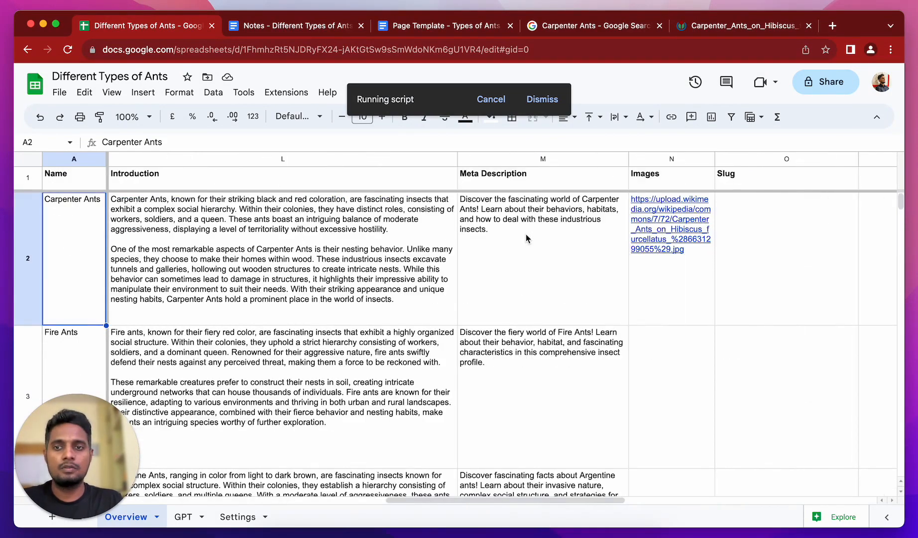
Enter the copied formula =LOWER(REGEXREPLACE(REGEXREPLACE(REGEXREPLACE(TRIM(A2),"[^a-zA-Z0-9]+","-"), "-{2,}", "-"), "^-+|-+$", "")) in Slug cell O2.
scroll(691, 240, "right", 1)
left_click(451, 248)
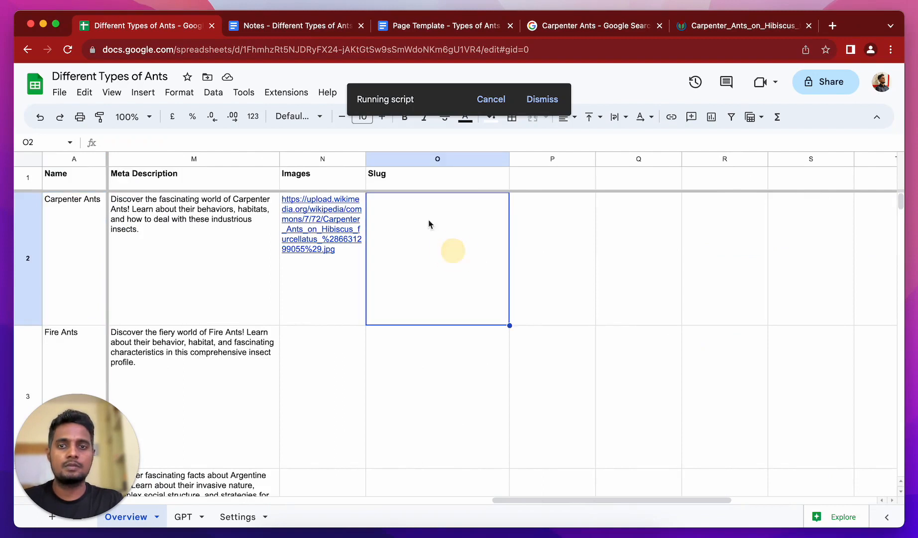
left_click(333, 144)
key("ctrl+v")
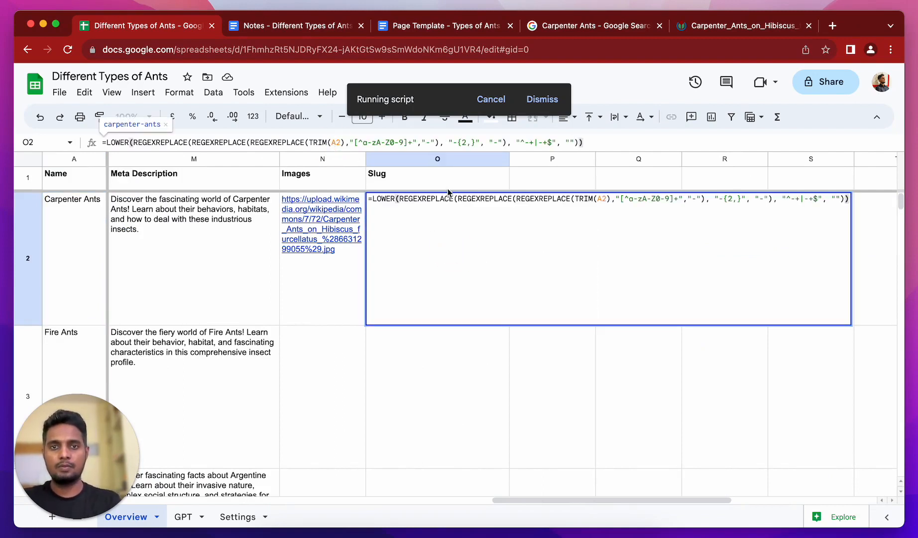
double_click(335, 142)
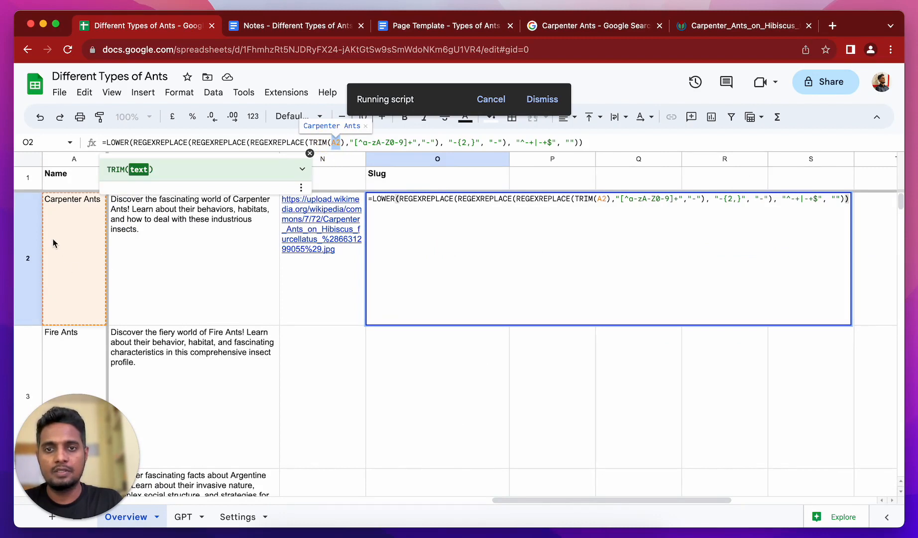
key("Return")
left_click(512, 273)
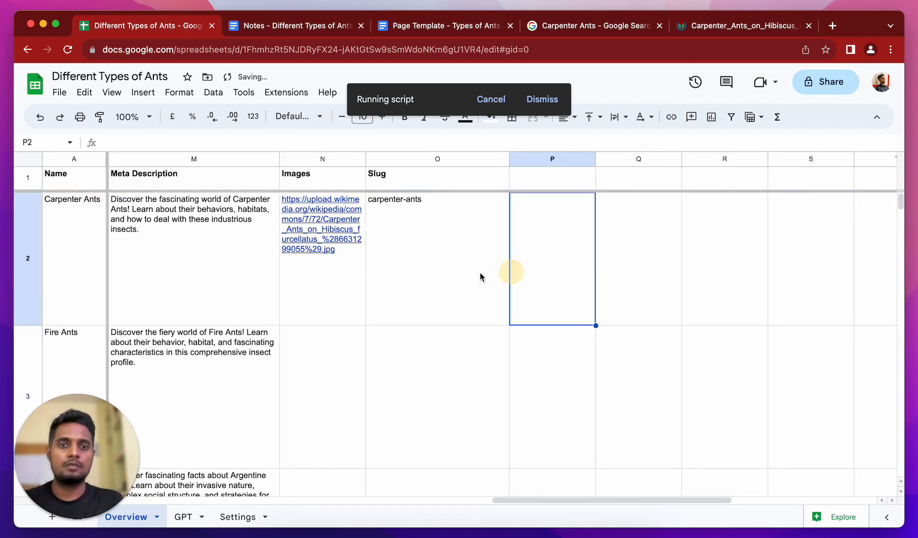
Fill the slug formula from O2 down the Slug column and check the slug made for Dorylus Ants (Driver Ants).
left_click(466, 274)
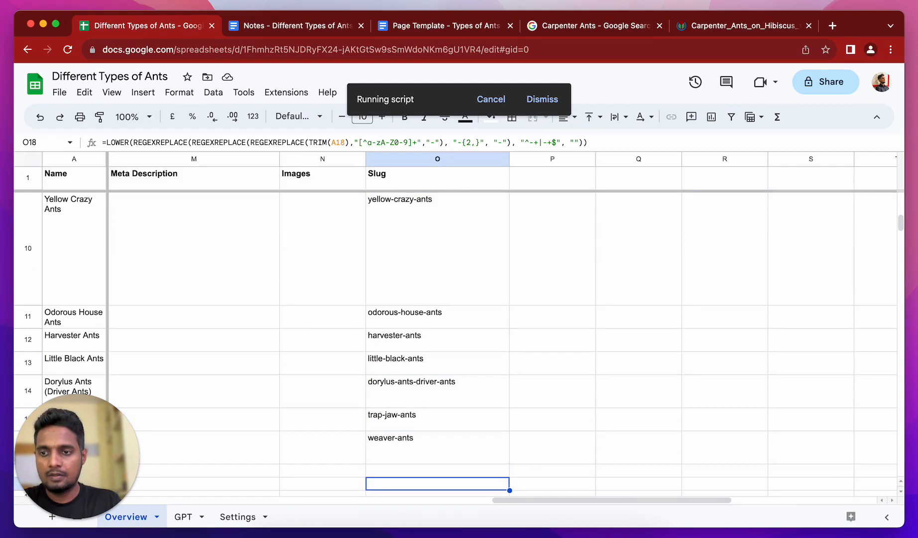
left_click(92, 276)
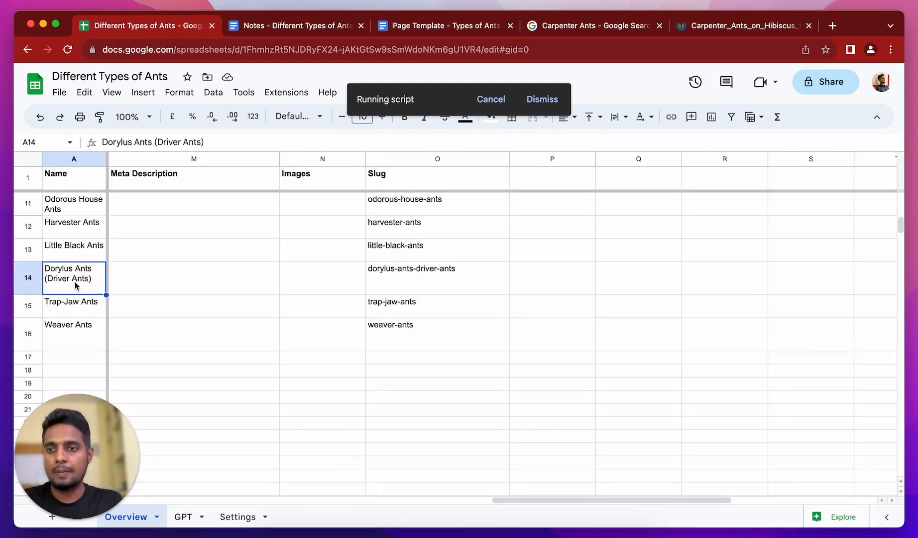
left_click(402, 275)
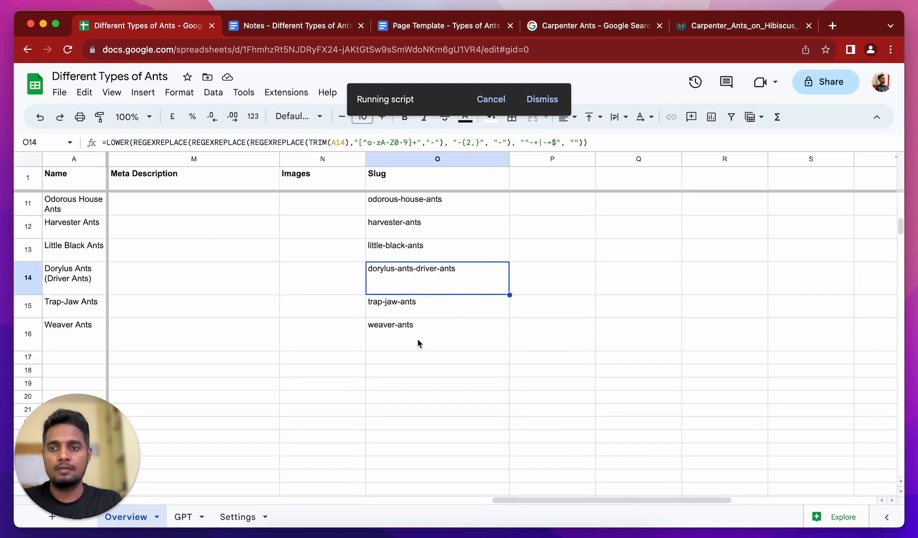
Review the ant rows on the Overview sheet, from the Slug column back to the Color, Appearance and Habitat columns.
scroll(416, 344, "up", 2)
scroll(414, 347, "up", 10)
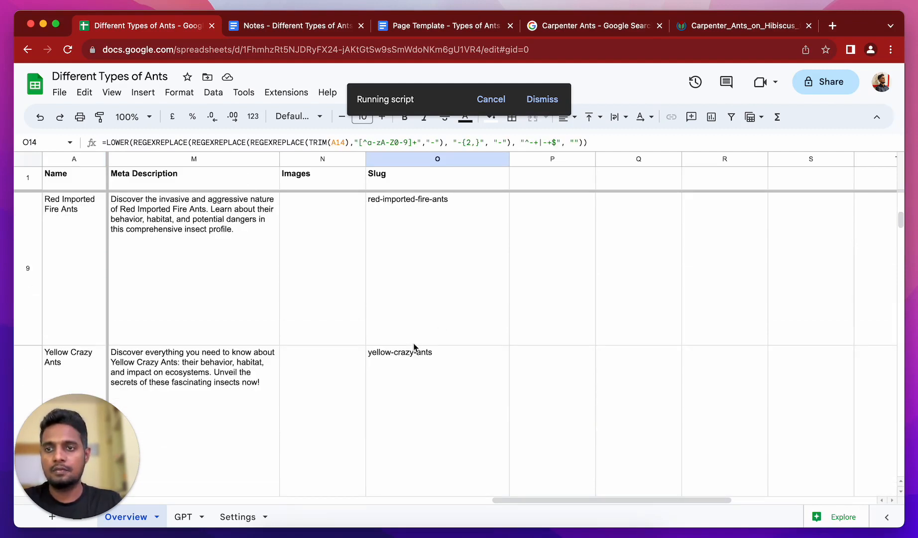
scroll(415, 347, "left", 5)
scroll(415, 347, "left", 5)
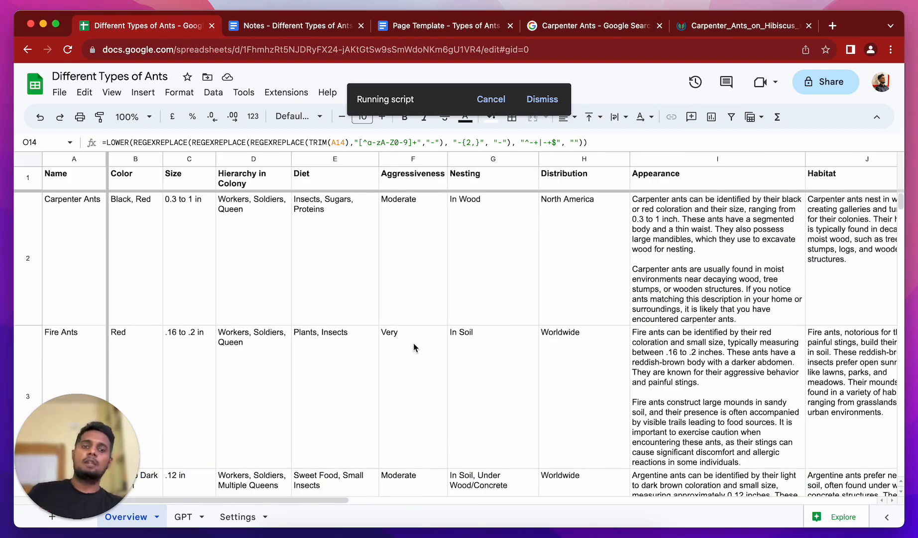
scroll(414, 347, "down", 6)
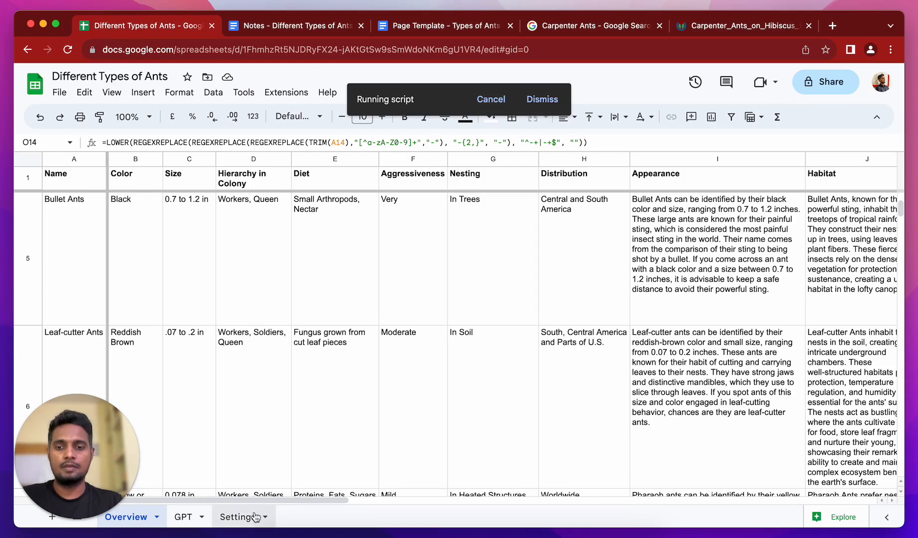
On the GPT sheet, examine the Appearance output column to see how far the generation has progressed through the ant rows.
left_click(184, 516)
scroll(351, 315, "down", 6)
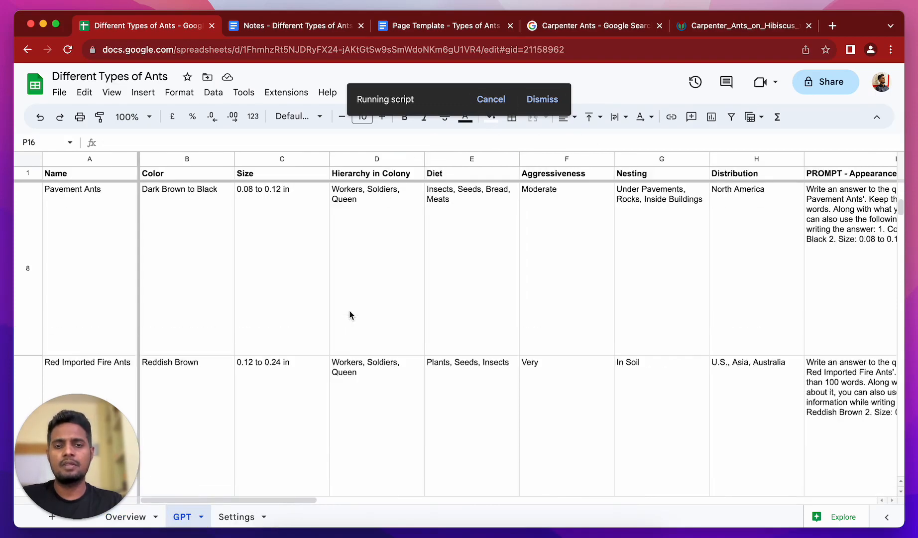
scroll(350, 315, "down", 5)
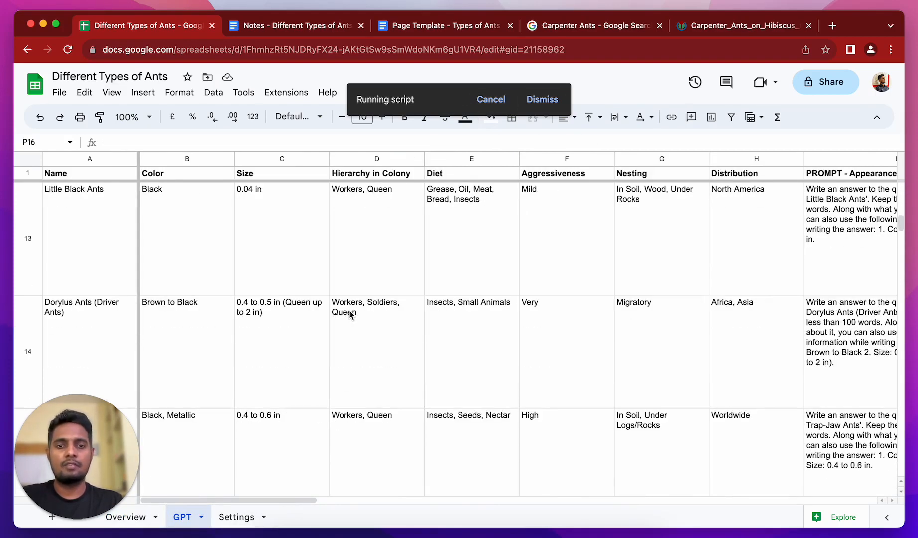
scroll(350, 315, "right", 6)
scroll(351, 315, "down", 6)
scroll(350, 314, "up", 8)
scroll(350, 315, "right", 2)
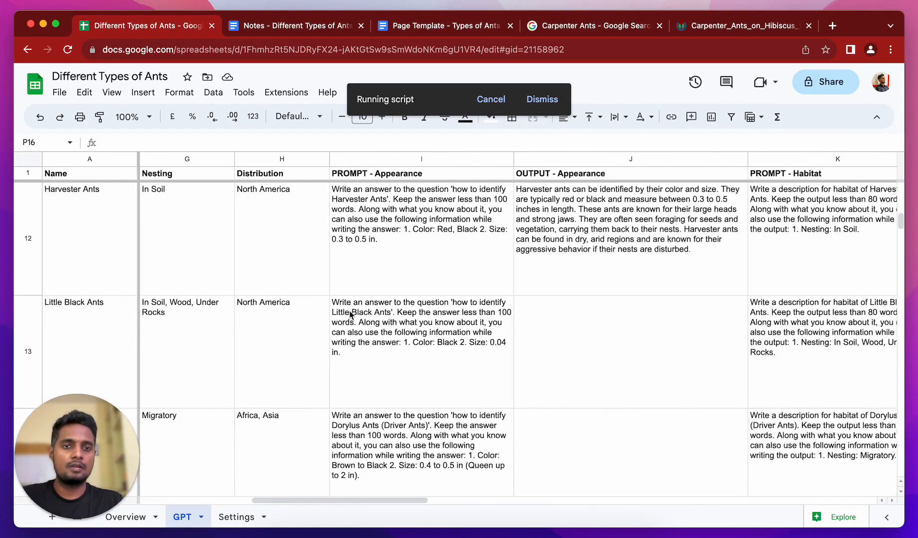
scroll(351, 314, "down", 5)
scroll(351, 315, "up", 5)
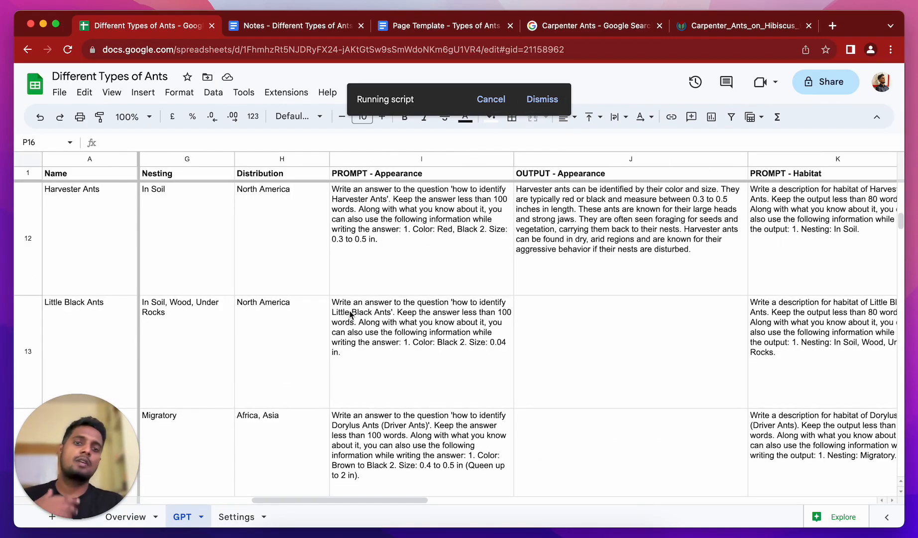